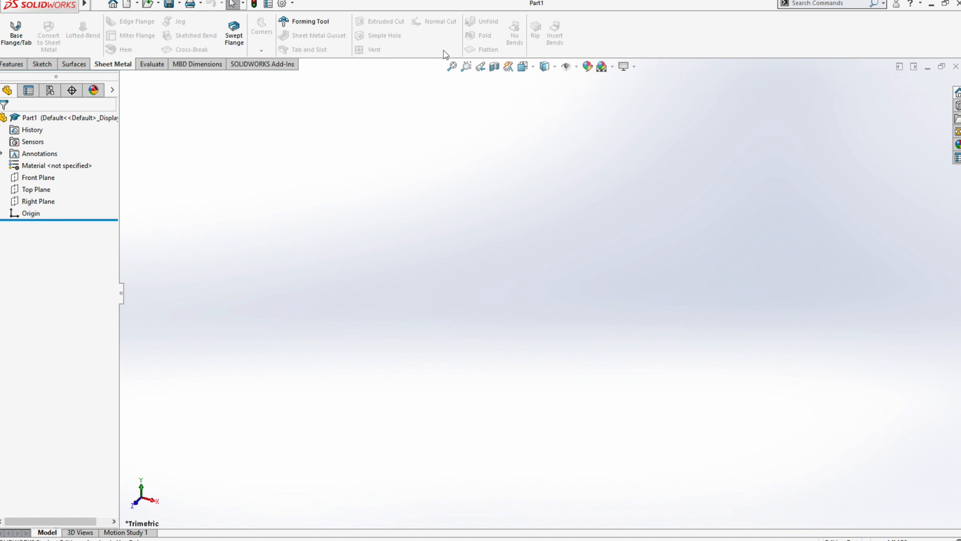
Start a base flange on the Front Plane and sketch a vertical line about 56 mm long and a horizontal line from the origin
{"action": "left_click", "coordinate": [17, 35]}
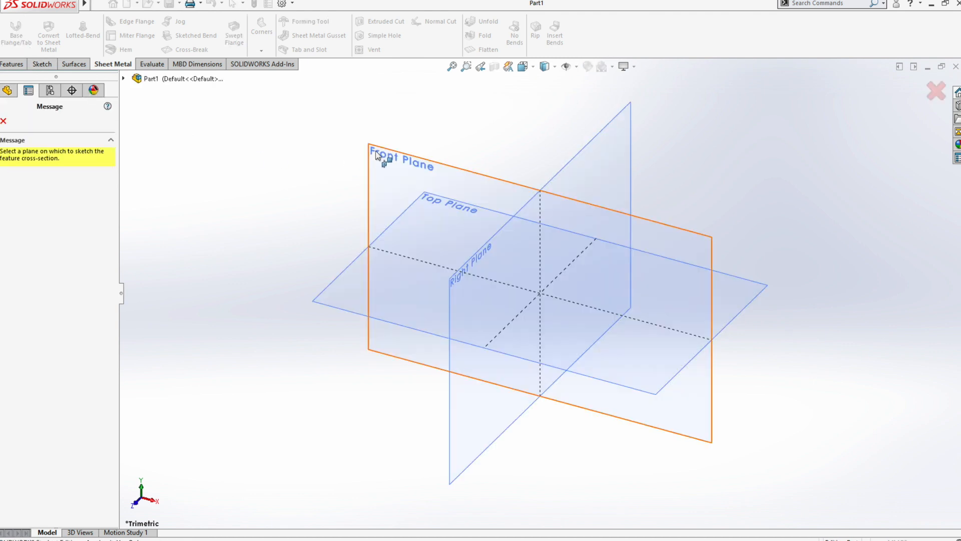
{"action": "left_click", "coordinate": [381, 156]}
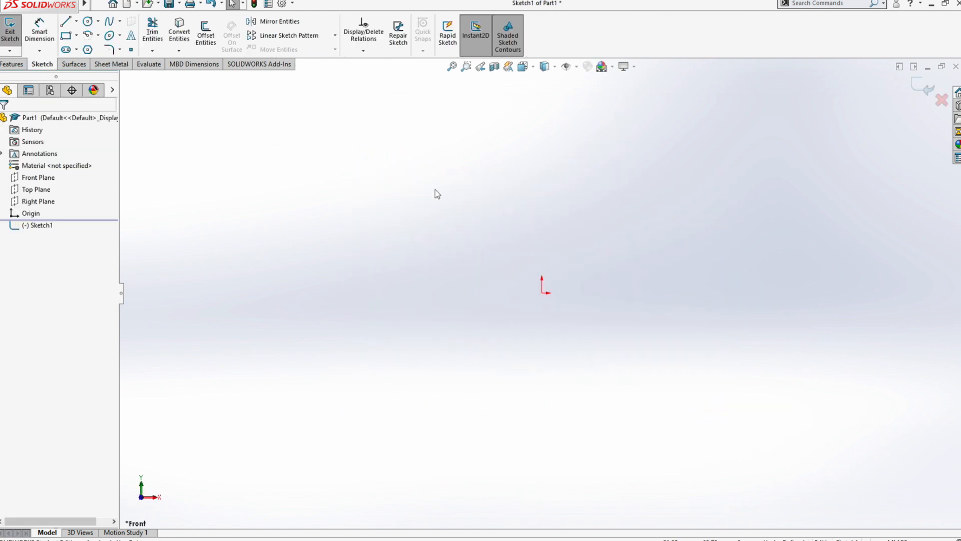
{"action": "key", "text": "l"}
{"action": "left_click", "coordinate": [542, 293]}
{"action": "left_click", "coordinate": [542, 178]}
{"action": "left_click", "coordinate": [542, 293]}
{"action": "left_click", "coordinate": [671, 293]}
{"action": "key", "text": "Escape"}
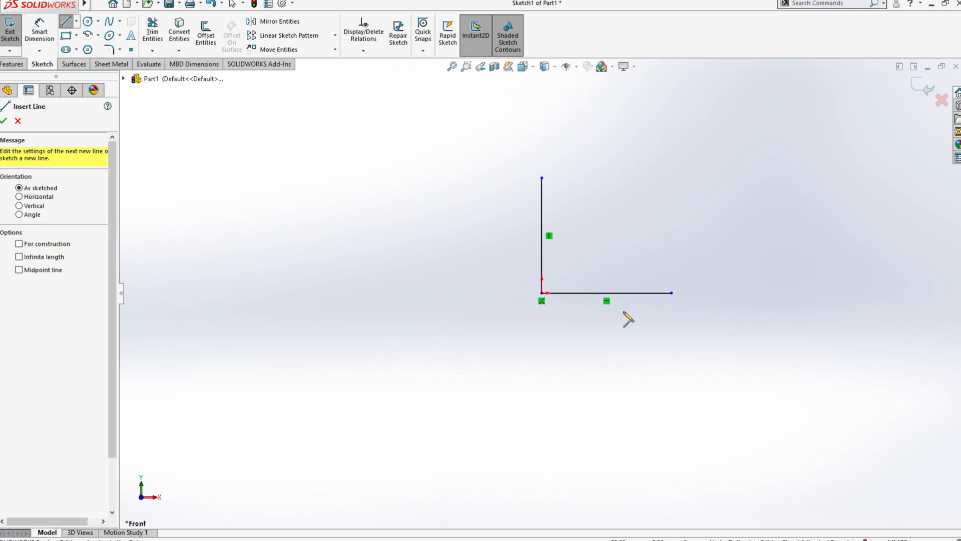
Dimension the vertical line and the horizontal line of the L-shaped profile to 50 mm each
{"action": "key", "text": "d"}
{"action": "left_click", "coordinate": [543, 223]}
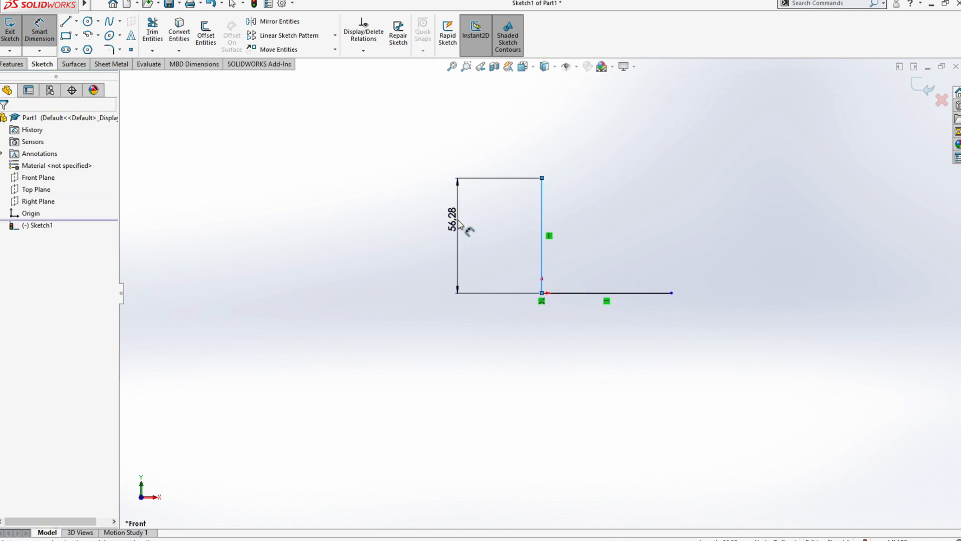
{"action": "left_click", "coordinate": [459, 223]}
{"action": "type", "text": "50"}
{"action": "key", "text": "Return"}
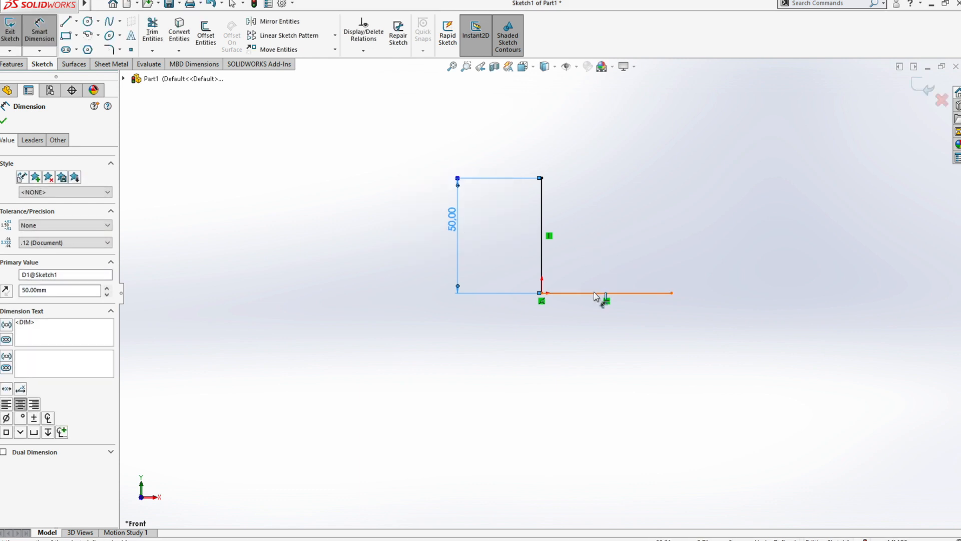
{"action": "left_click", "coordinate": [595, 296]}
{"action": "left_click", "coordinate": [590, 357]}
{"action": "type", "text": "50"}
{"action": "key", "text": "Return"}
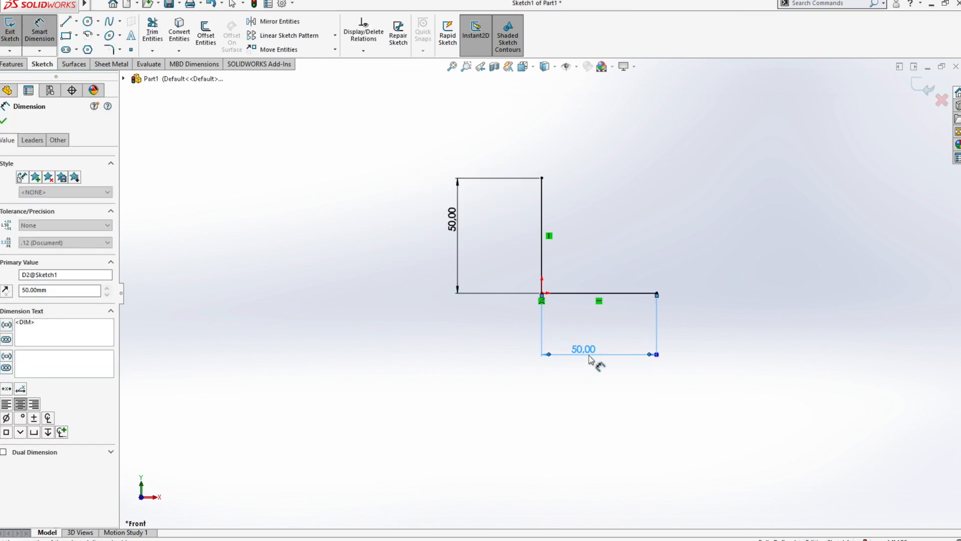
Finish the profile sketch and set the base flange's blind depth to 50 mm
{"action": "left_click", "coordinate": [921, 89]}
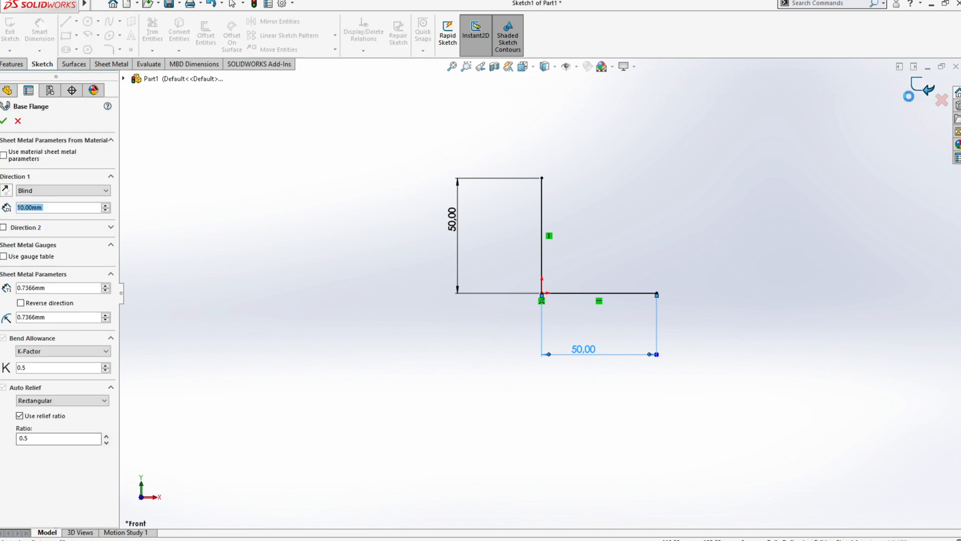
{"action": "left_click", "coordinate": [106, 205]}
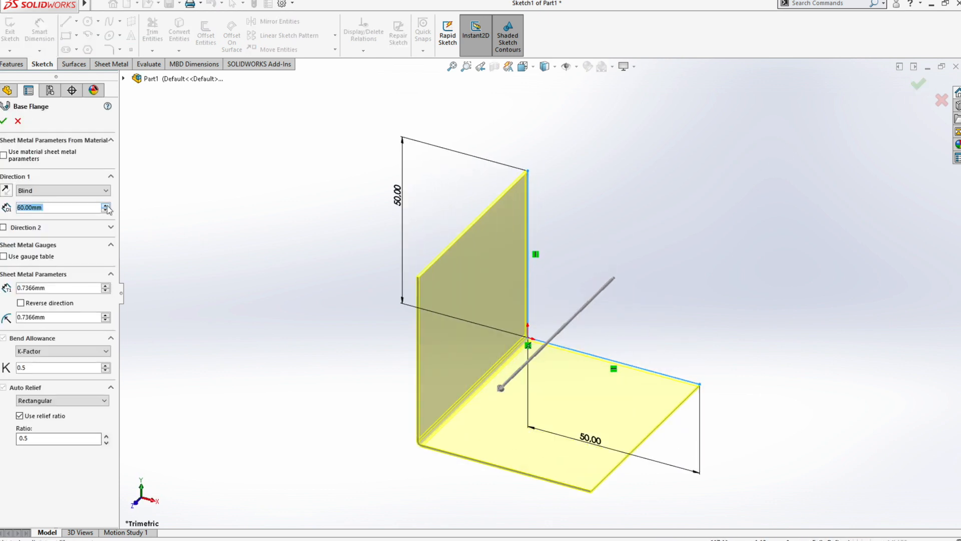
{"action": "left_click", "coordinate": [105, 210]}
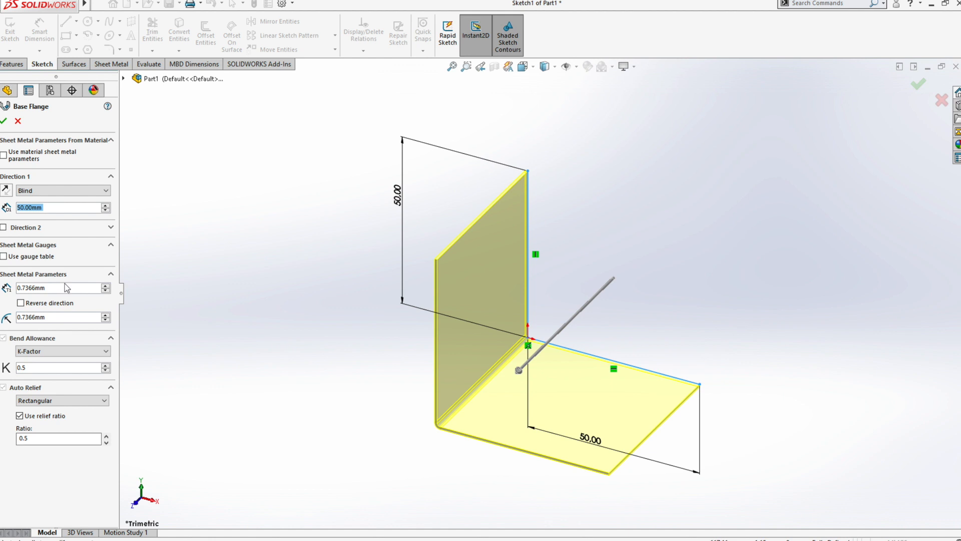
Set the base flange's sheet thickness to 1 mm and its bend radius to 1 mm
{"action": "left_click_drag", "start_coordinate": [65, 288], "coordinate": [2, 284]}
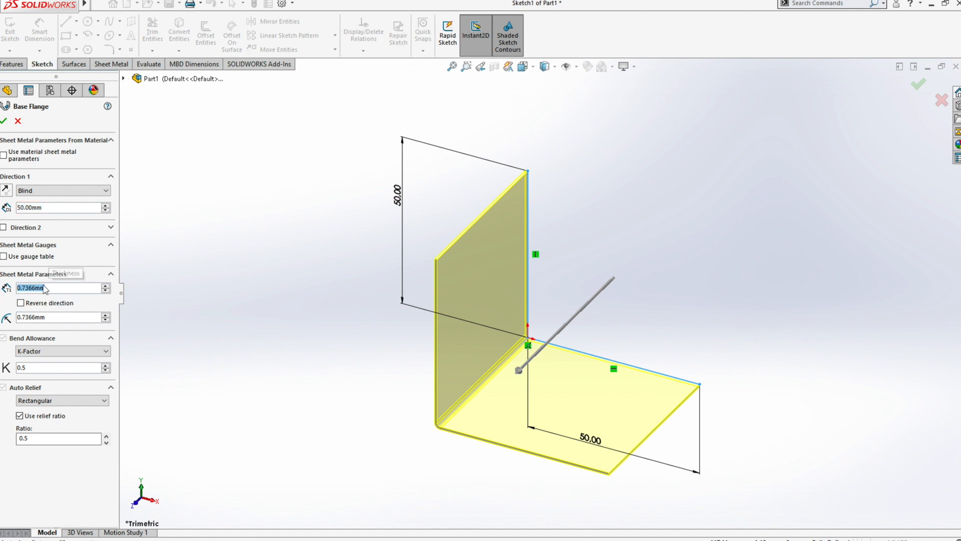
{"action": "type", "text": "1"}
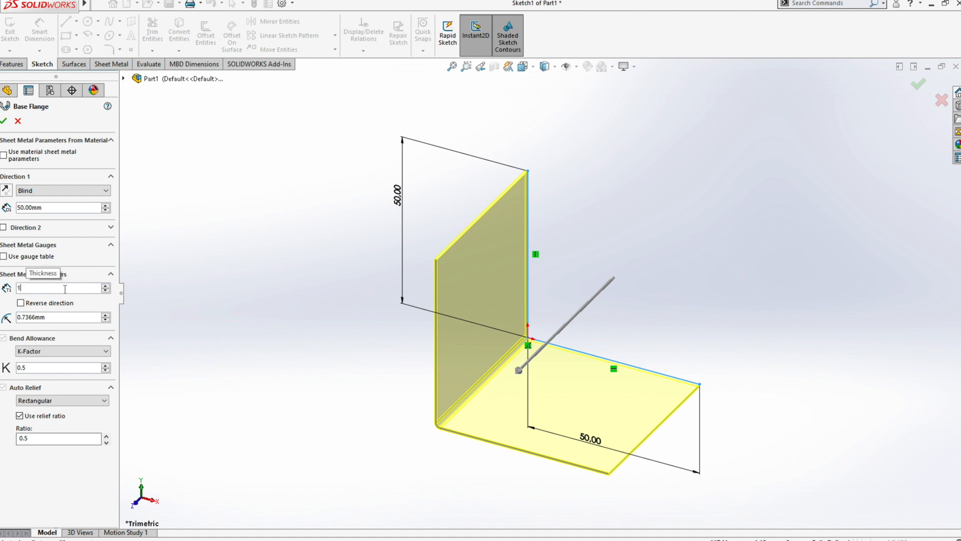
{"action": "left_click", "coordinate": [67, 321]}
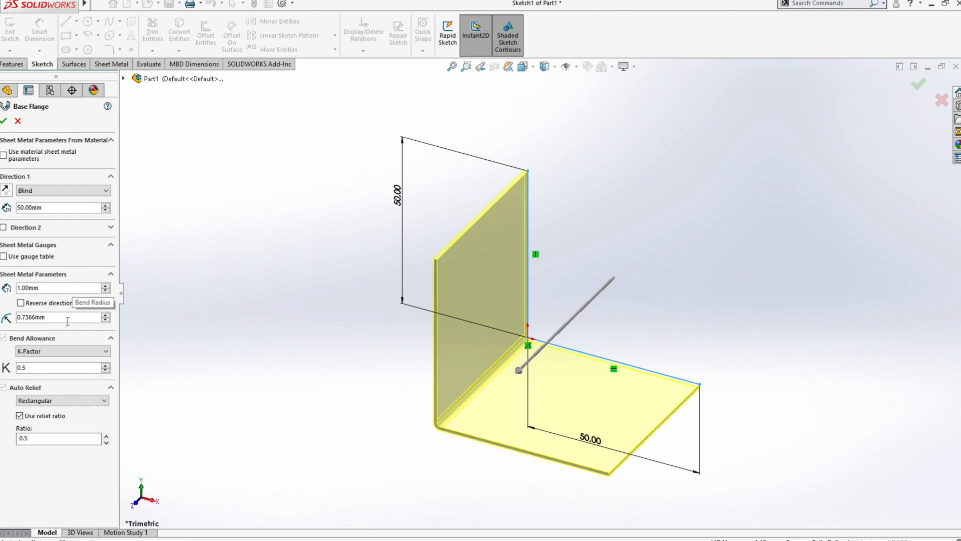
{"action": "left_click_drag", "start_coordinate": [49, 321], "coordinate": [8, 322]}
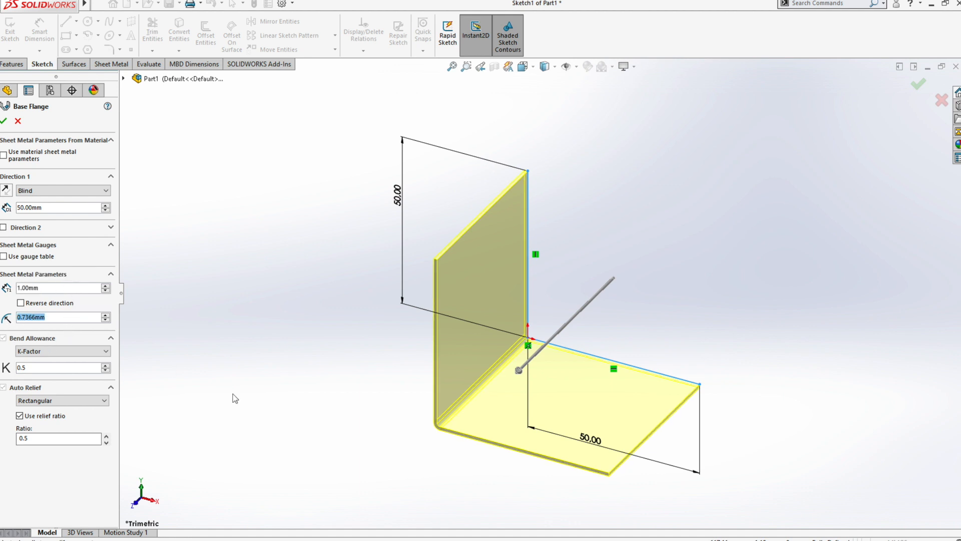
{"action": "type", "text": "1"}
{"action": "left_click", "coordinate": [436, 428]}
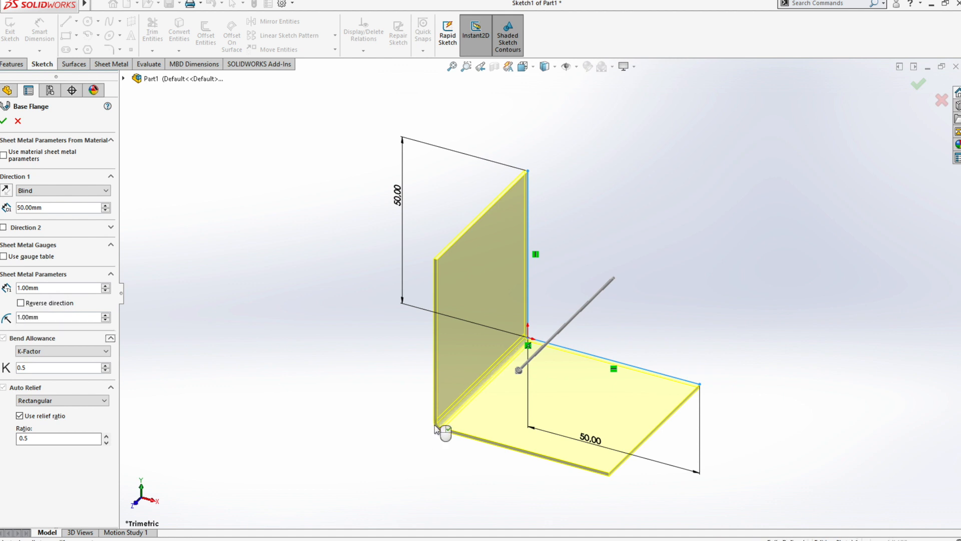
Try a 5 mm bend radius in the flange preview and restore the radius to 1 mm
{"action": "left_click", "coordinate": [105, 315]}
{"action": "left_click", "coordinate": [105, 315]}
{"action": "left_click", "coordinate": [105, 315]}
{"action": "left_click", "coordinate": [106, 315]}
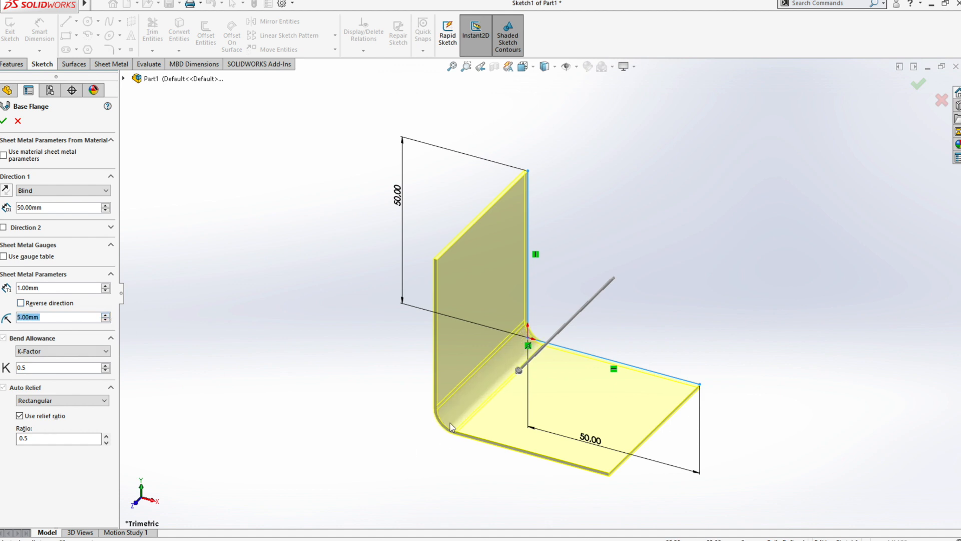
{"action": "left_click", "coordinate": [106, 320]}
{"action": "left_click", "coordinate": [105, 320]}
{"action": "left_click", "coordinate": [105, 320]}
{"action": "left_click", "coordinate": [105, 319]}
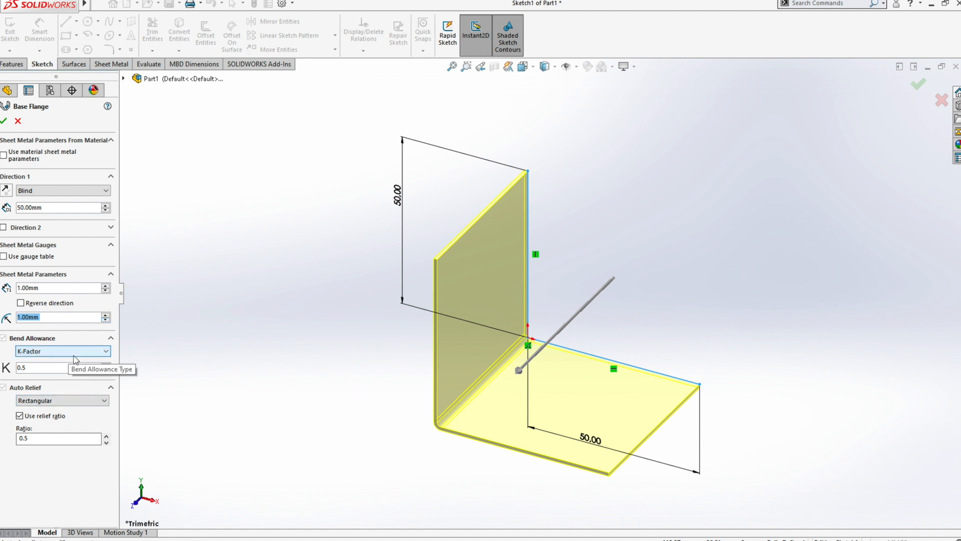
Examine the bend up close, search the base flange help for "k-factor" and read the K-Factor topic
{"action": "scroll", "coordinate": [445, 436], "scroll_direction": "down", "scroll_amount": 6}
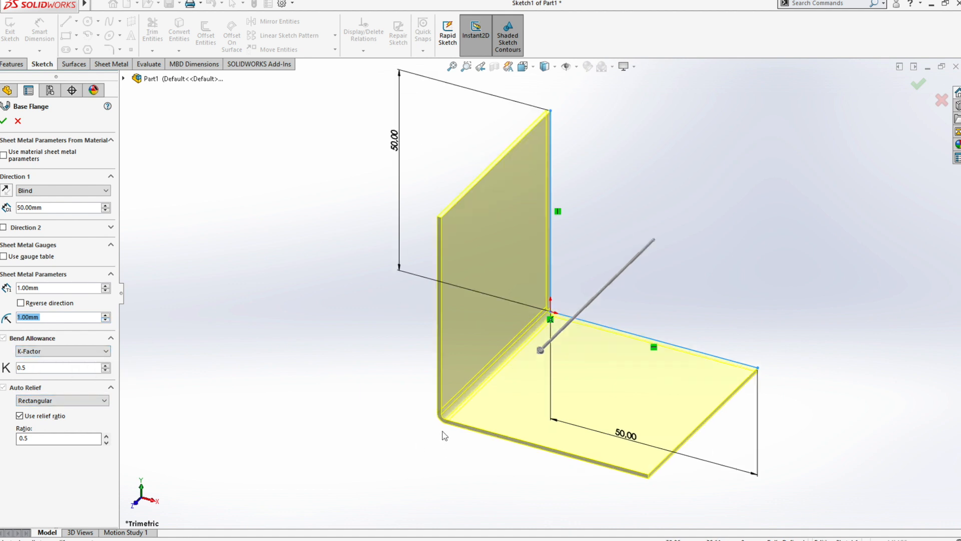
{"action": "scroll", "coordinate": [481, 398], "scroll_direction": "down", "scroll_amount": 2}
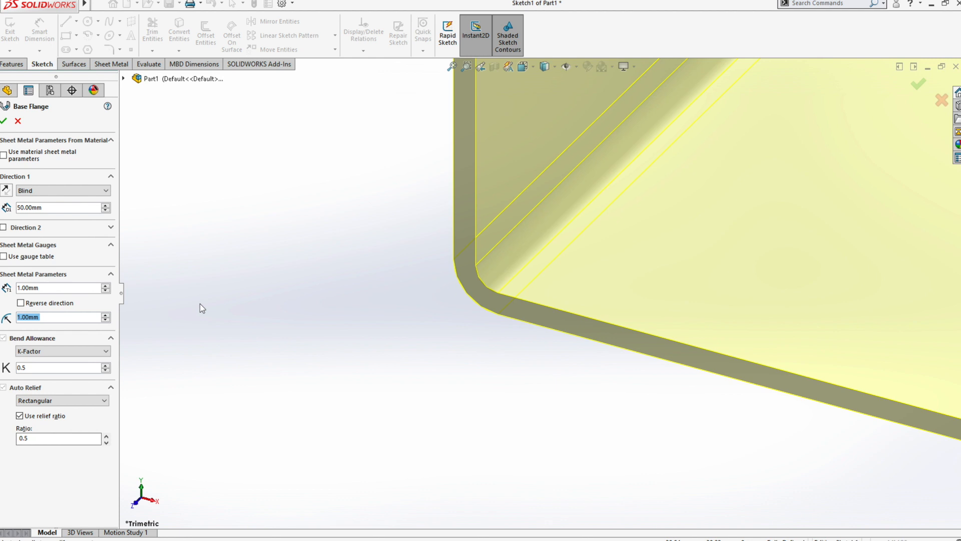
{"action": "left_click", "coordinate": [110, 107]}
{"action": "left_click", "coordinate": [139, 214]}
{"action": "left_click", "coordinate": [329, 519]}
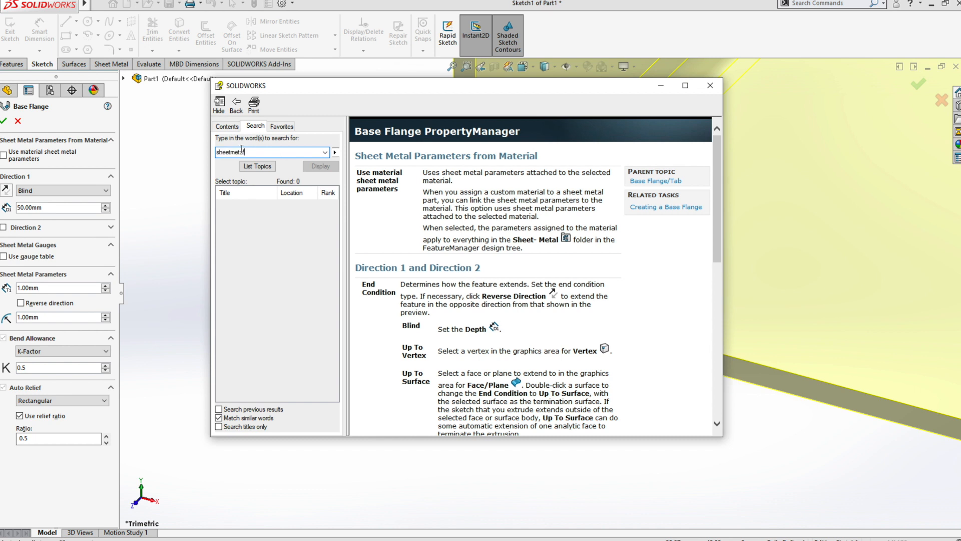
{"action": "type", "text": "k-factor"}
{"action": "key", "text": "Return"}
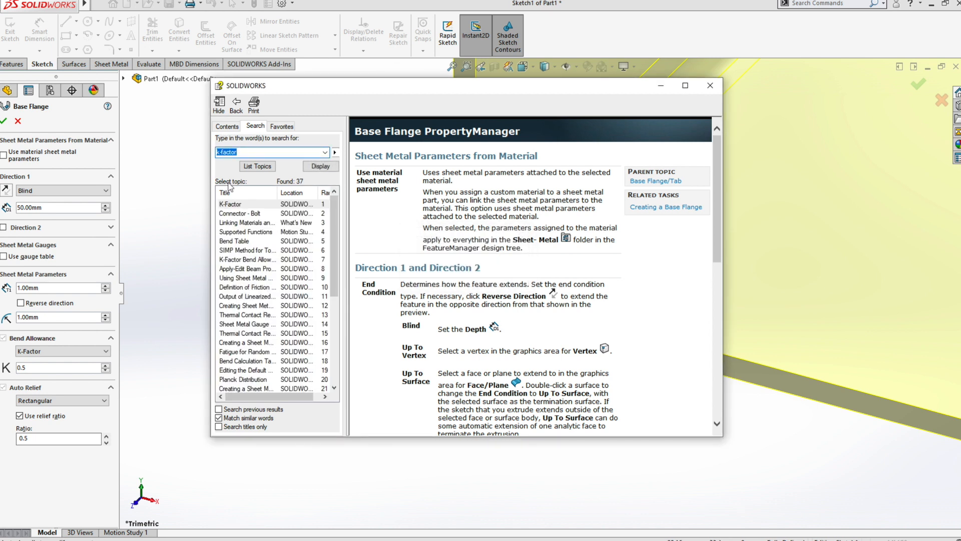
{"action": "double_click", "coordinate": [237, 205]}
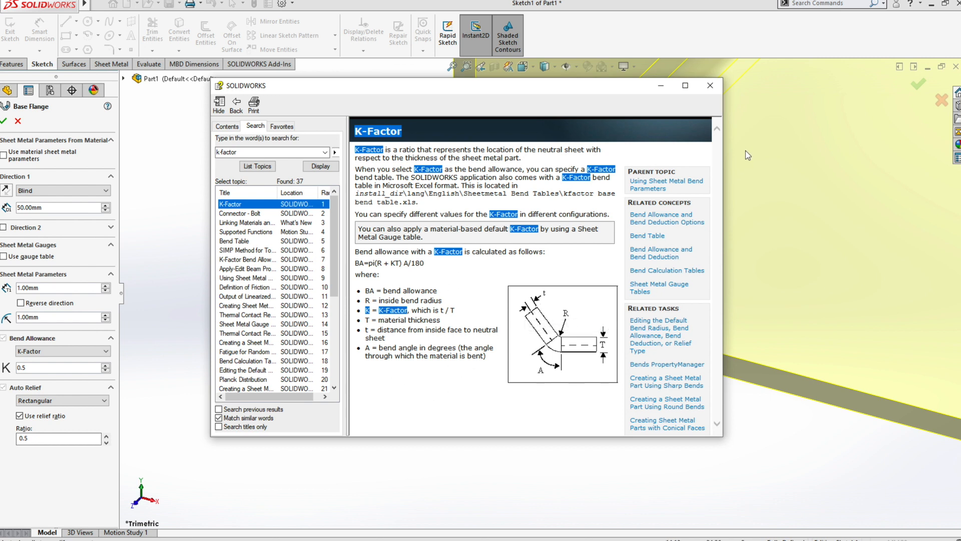
{"action": "left_click", "coordinate": [710, 86]}
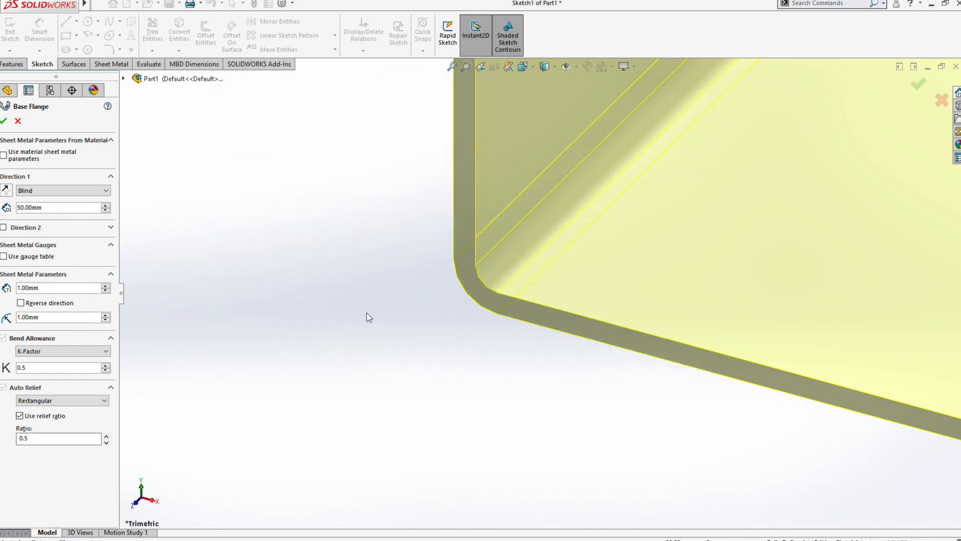
Review the bend allowance types, keep K-Factor, and create the base flange
{"action": "left_click", "coordinate": [109, 354]}
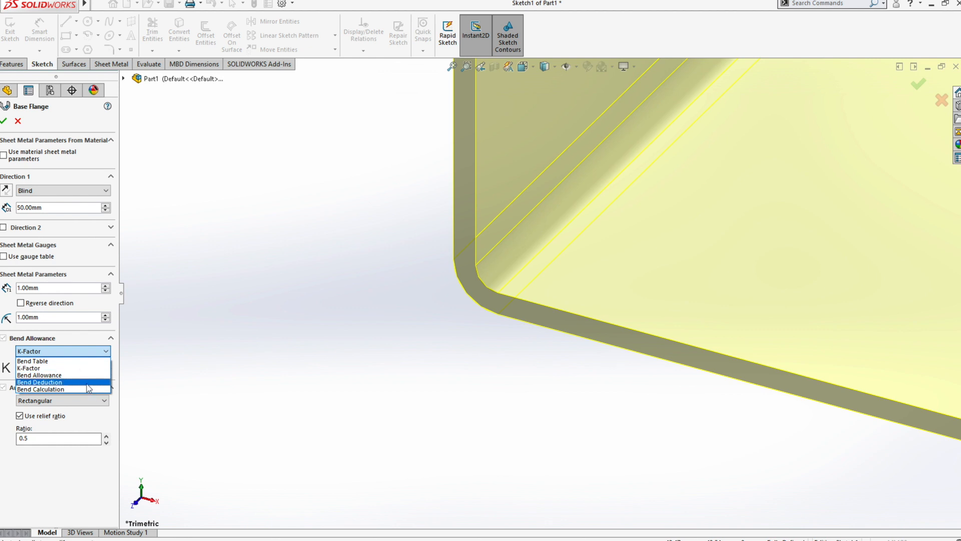
{"action": "left_click", "coordinate": [80, 463]}
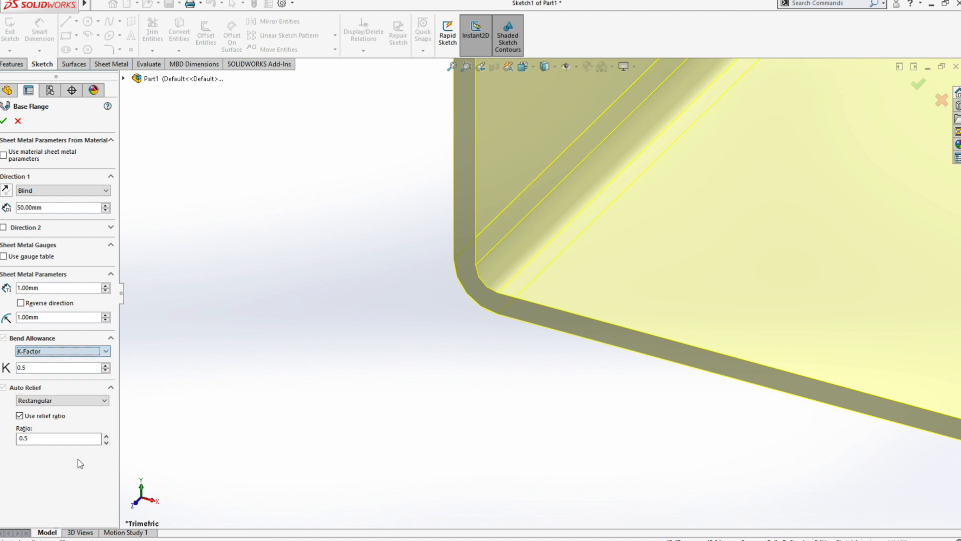
{"action": "left_click", "coordinate": [106, 352]}
{"action": "left_click", "coordinate": [104, 366]}
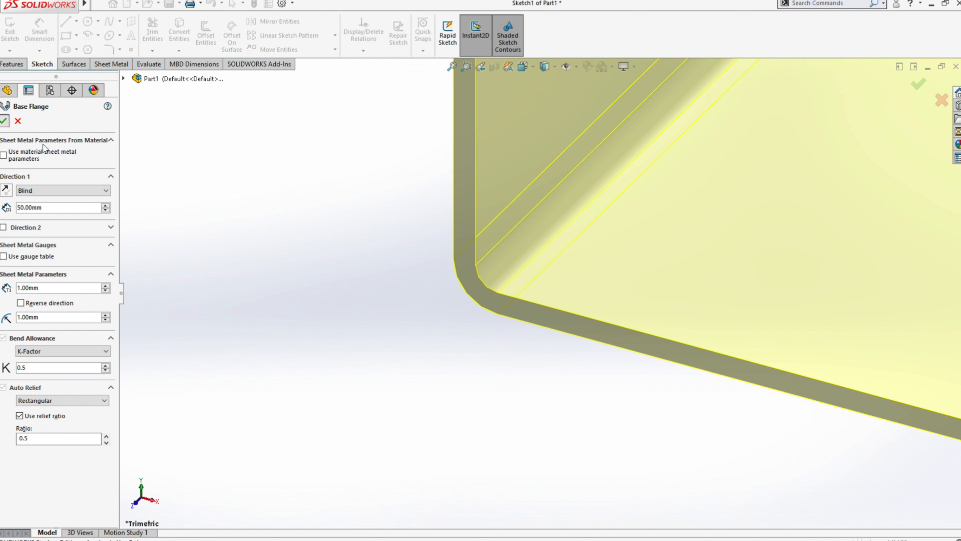
{"action": "left_click", "coordinate": [3, 120]}
{"action": "left_click", "coordinate": [455, 64]}
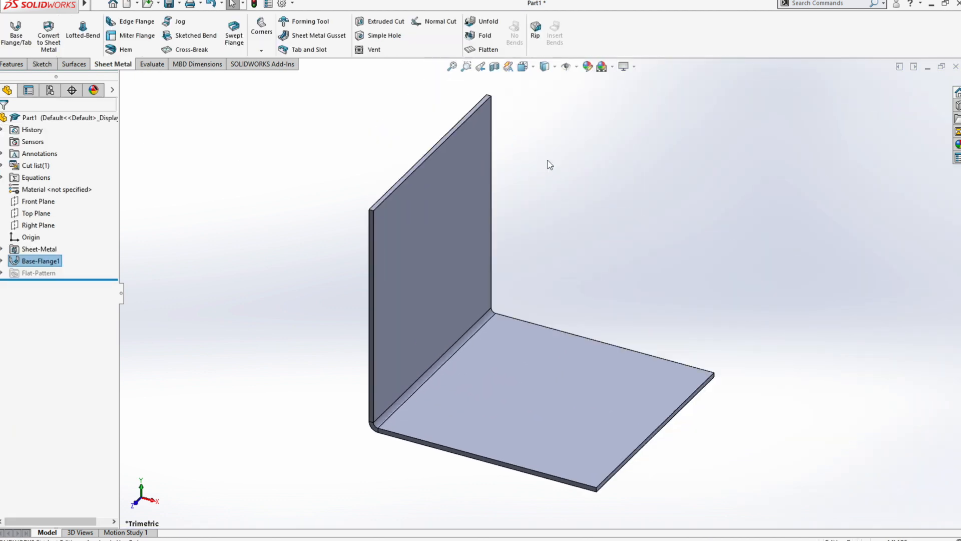
{"action": "left_click", "coordinate": [581, 188]}
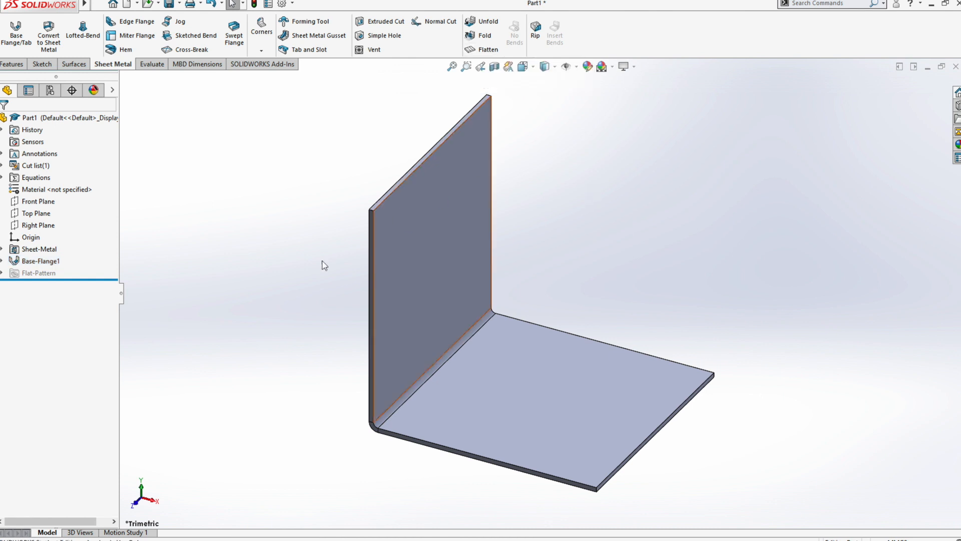
Measure the length of the vertical flange's outer edge
{"action": "left_click", "coordinate": [152, 64]}
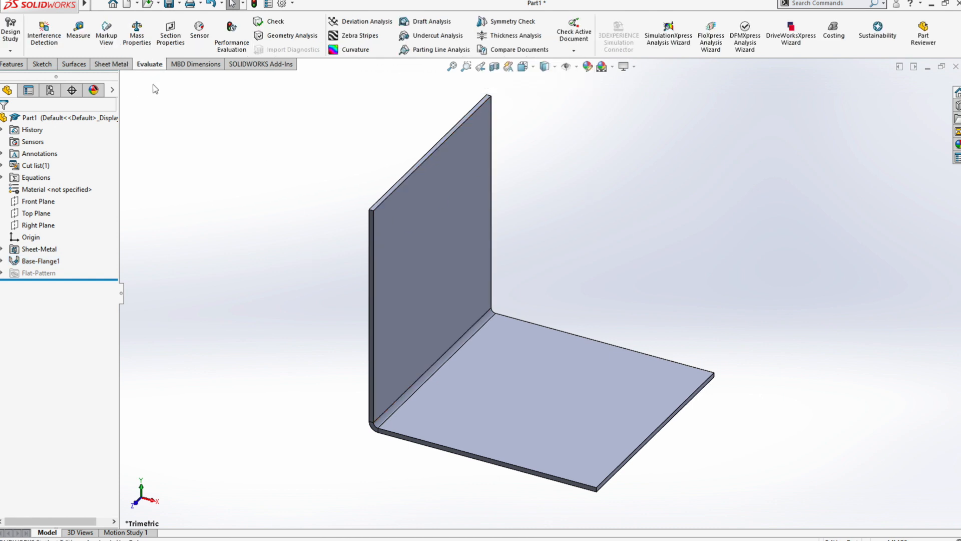
{"action": "left_click", "coordinate": [85, 42]}
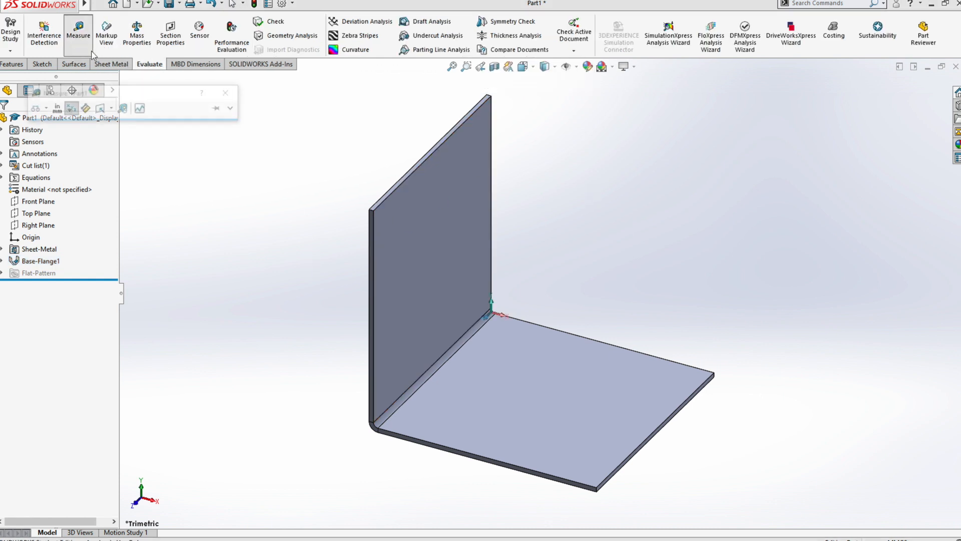
{"action": "left_click", "coordinate": [370, 270]}
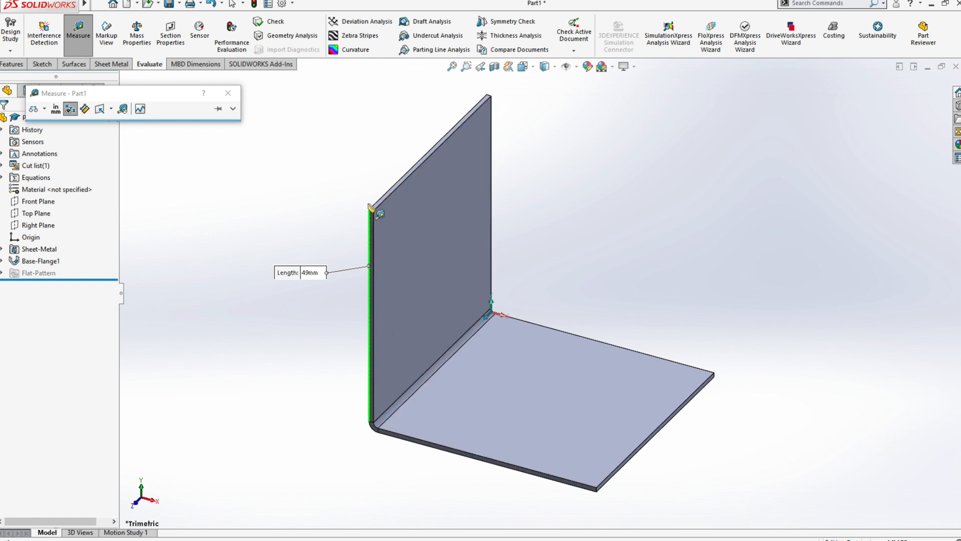
{"action": "key", "text": "Escape"}
Measure the length of the horizontal flange's outer lower edge with the full measurement details expanded
{"action": "left_click", "coordinate": [433, 448]}
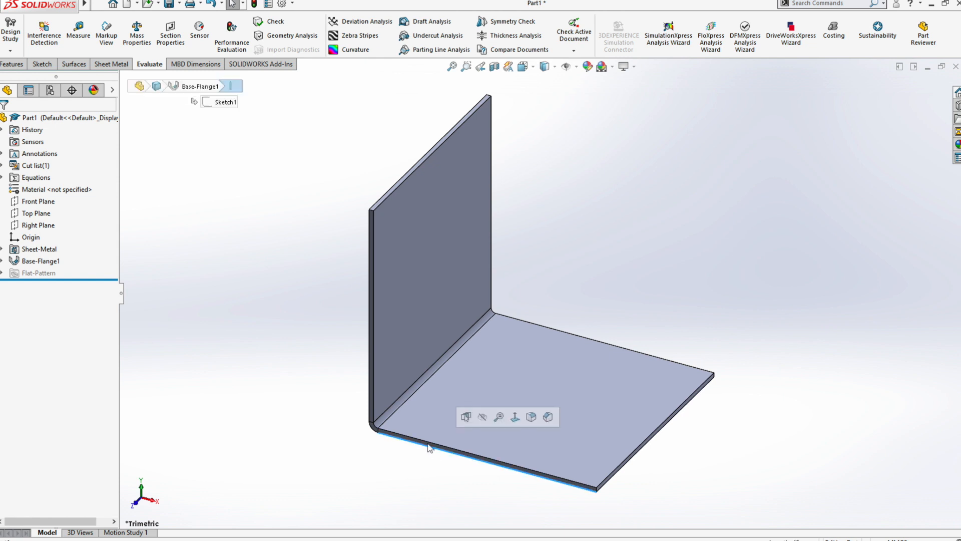
{"action": "left_click", "coordinate": [80, 33]}
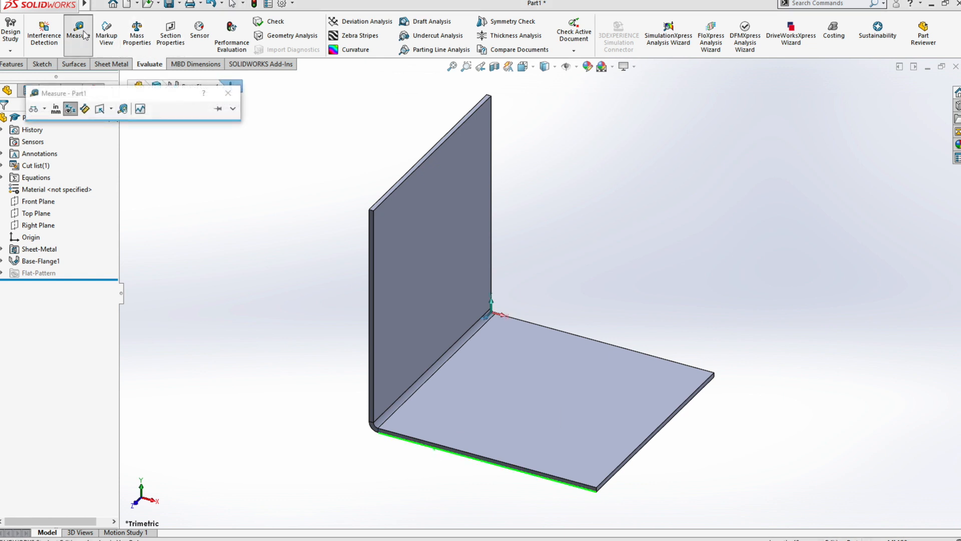
{"action": "left_click", "coordinate": [233, 108]}
{"action": "mouse_move", "coordinate": [53, 208]}
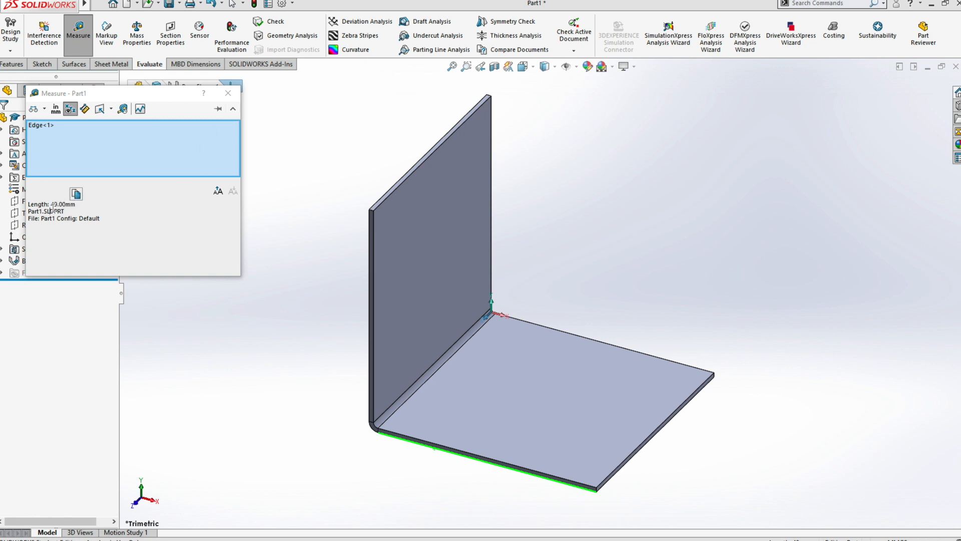
{"action": "key", "text": "Escape"}
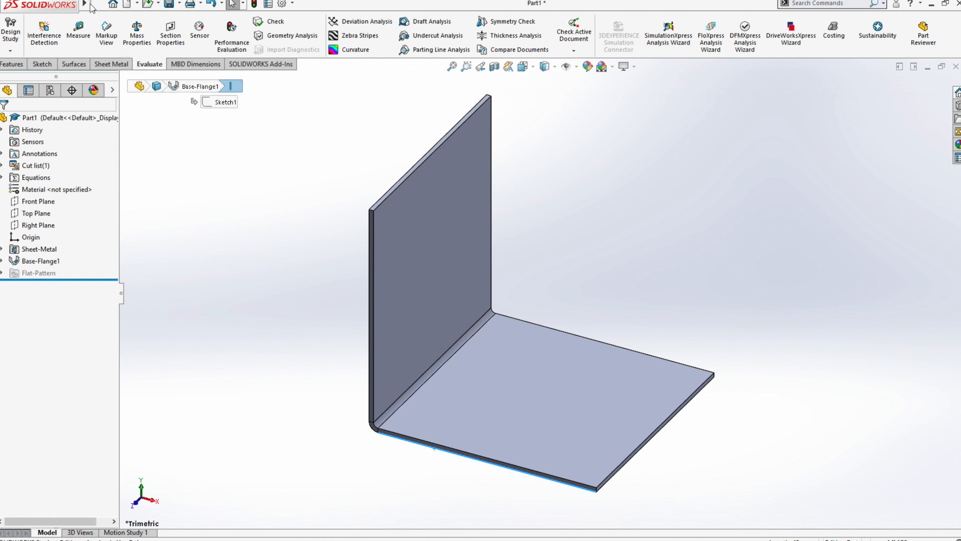
{"action": "left_click", "coordinate": [263, 294]}
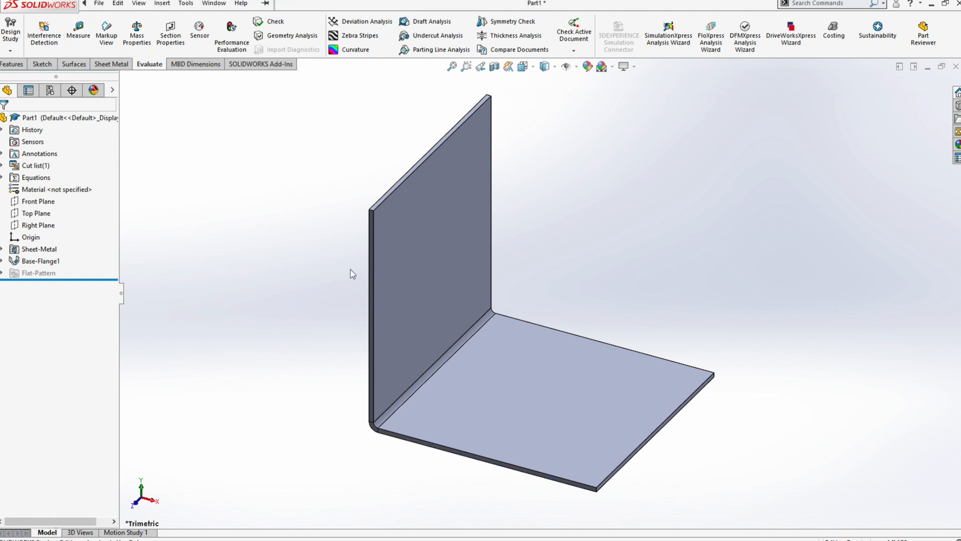
Flatten the sheet metal part and view the flat pattern's large face straight on
{"action": "left_click", "coordinate": [113, 63]}
{"action": "left_click", "coordinate": [483, 49]}
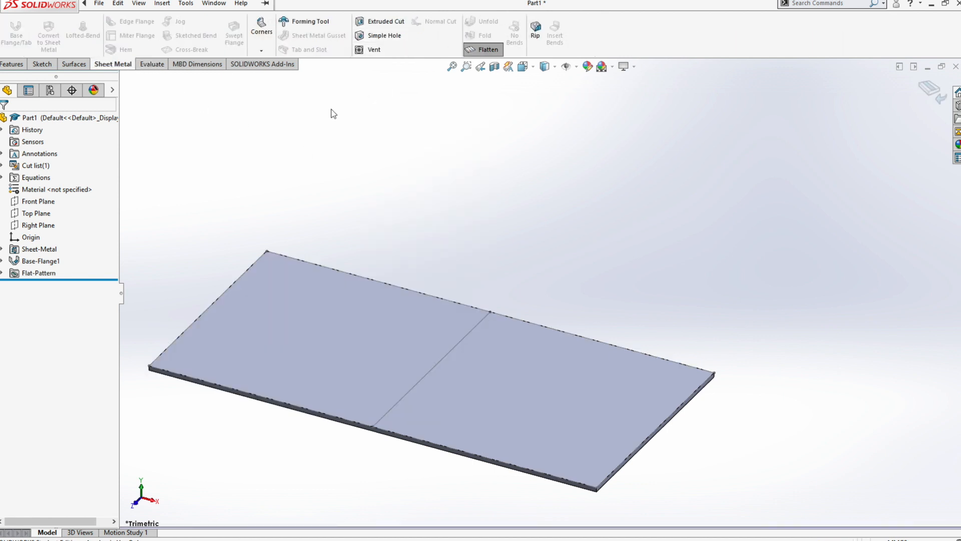
{"action": "left_click", "coordinate": [494, 428]}
{"action": "key", "text": "space"}
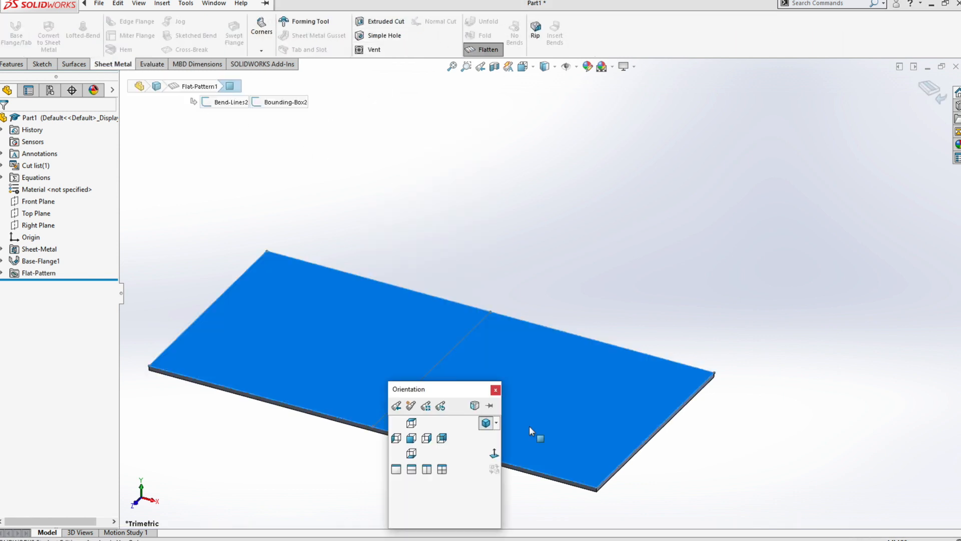
{"action": "left_click", "coordinate": [494, 453]}
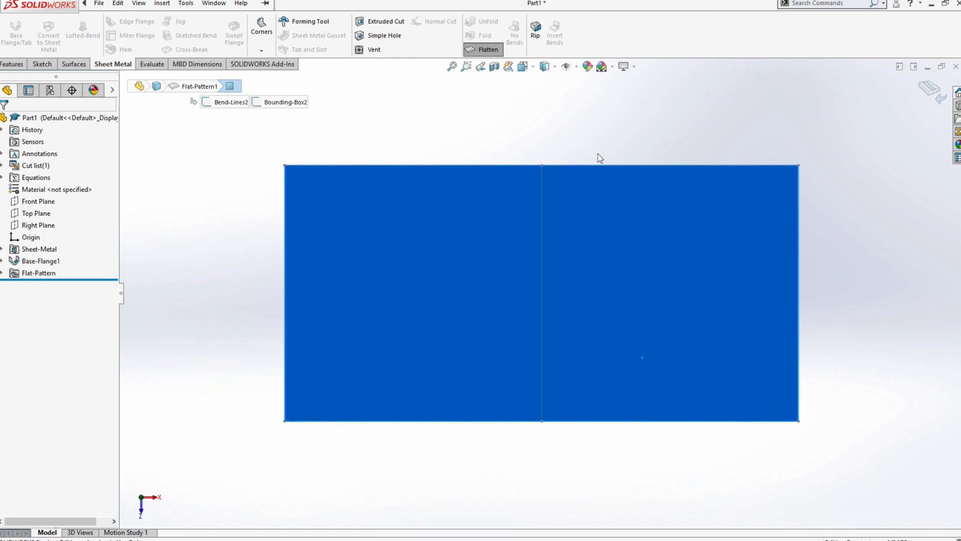
{"action": "left_click", "coordinate": [604, 148]}
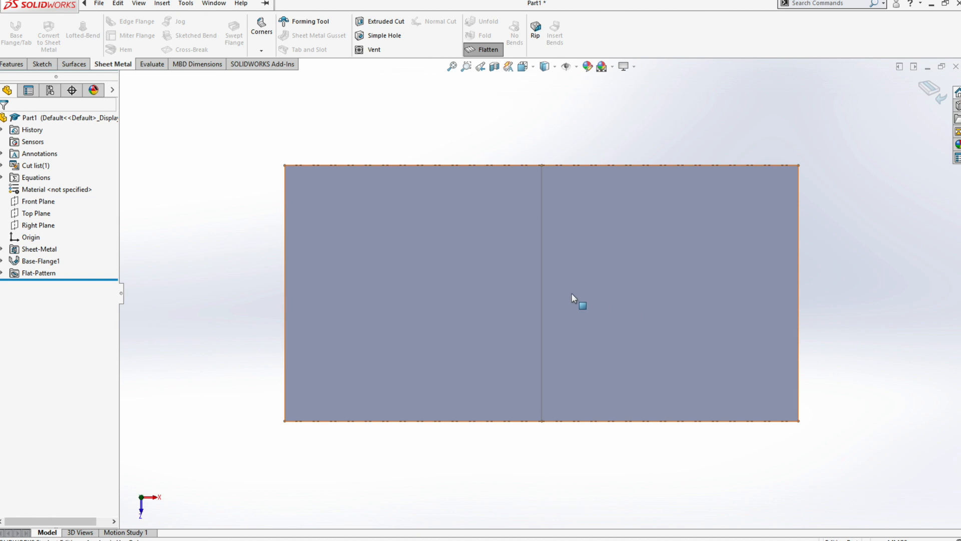
Look at the flat pattern from an angle and head-on, and check the length of its long edge along the back
{"action": "middle_click_drag", "start_coordinate": [565, 431], "coordinate": [559, 262]}
{"action": "left_click", "coordinate": [605, 248]}
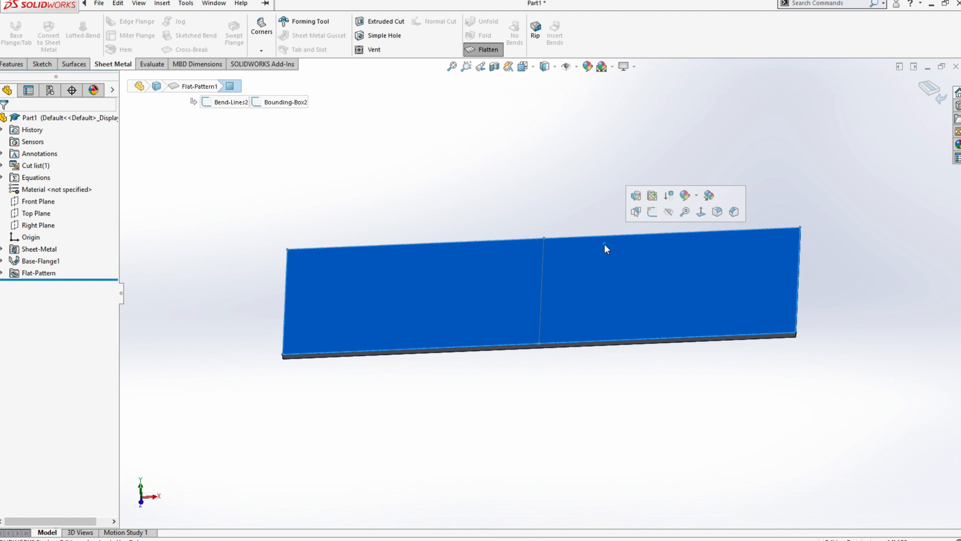
{"action": "key", "text": "ctrl+8"}
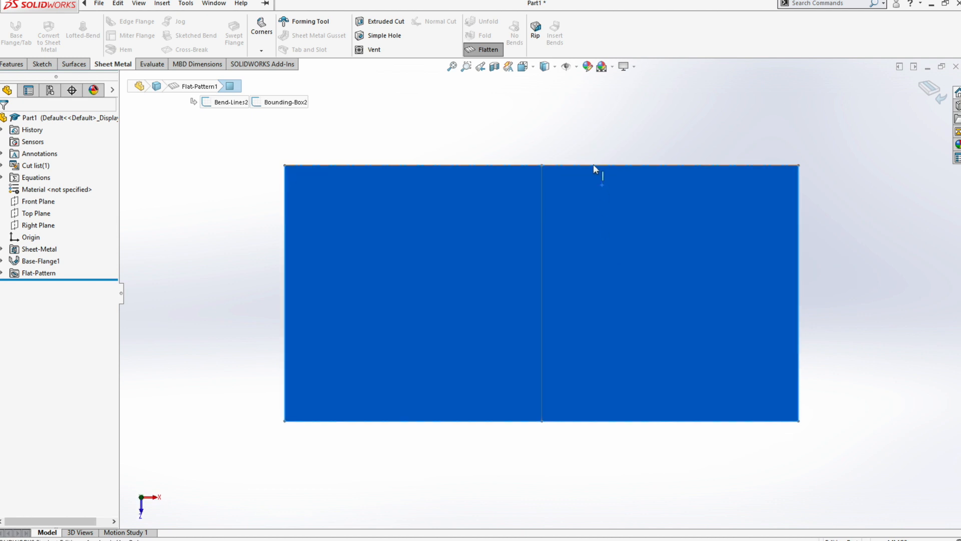
{"action": "left_click", "coordinate": [593, 164]}
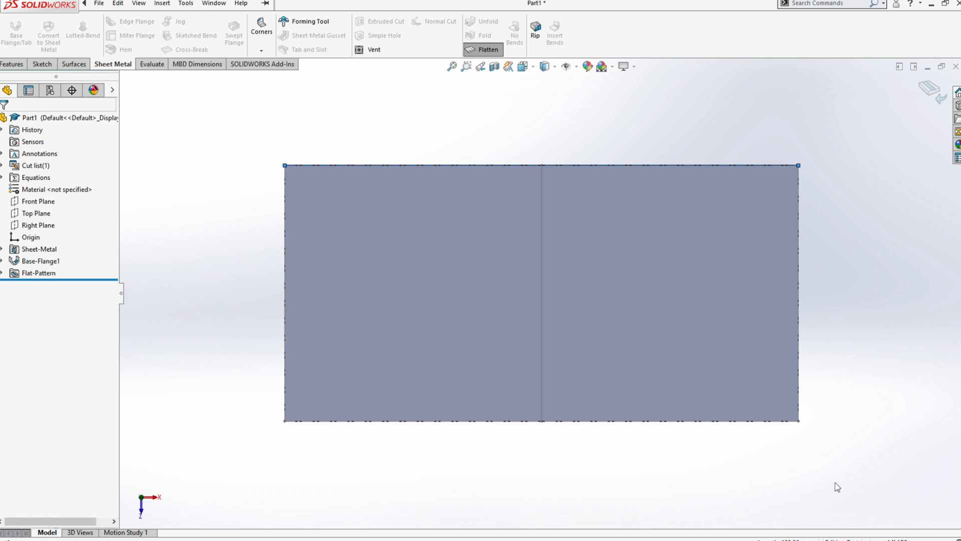
Return the part to its folded state and show it in isometric view
{"action": "left_click", "coordinate": [929, 92]}
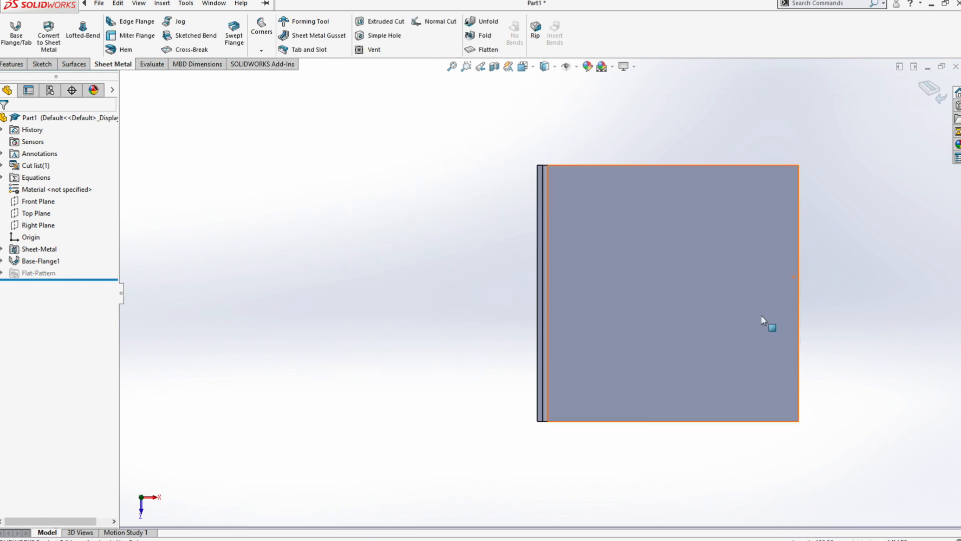
{"action": "key", "text": "space"}
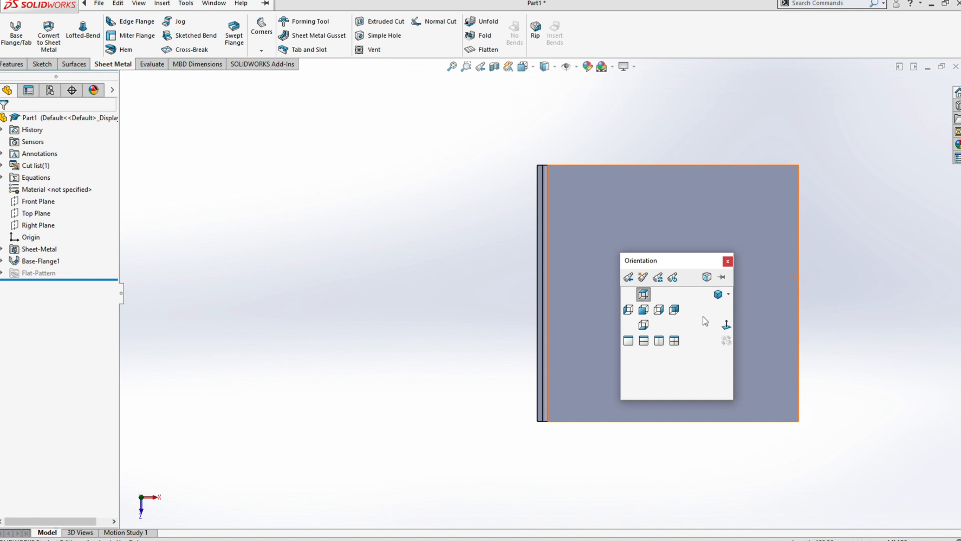
{"action": "left_click", "coordinate": [717, 295]}
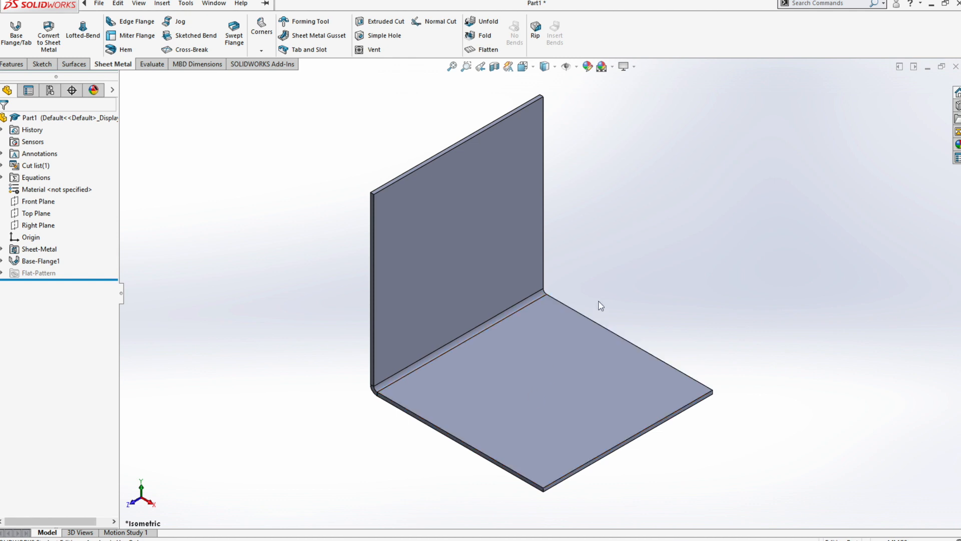
Start an edge flange on the vertical flange's upper edge, with its length up to the outer corner vertex of the horizontal flange
{"action": "left_click", "coordinate": [134, 23]}
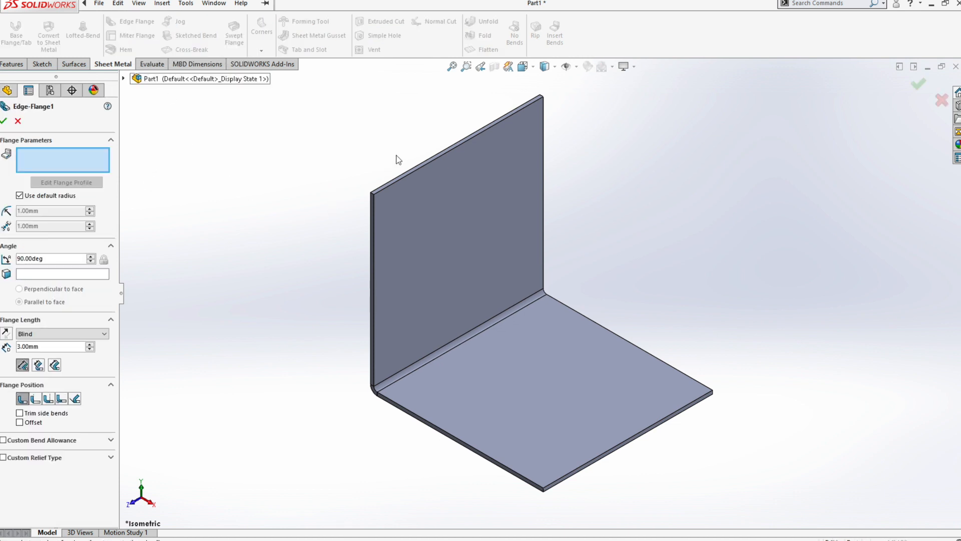
{"action": "left_click", "coordinate": [407, 176]}
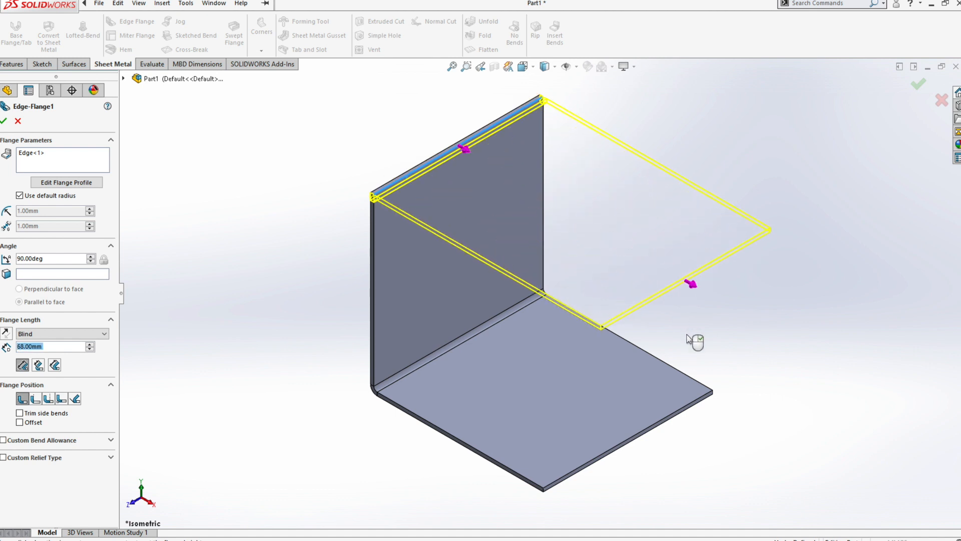
{"action": "left_click", "coordinate": [713, 390]}
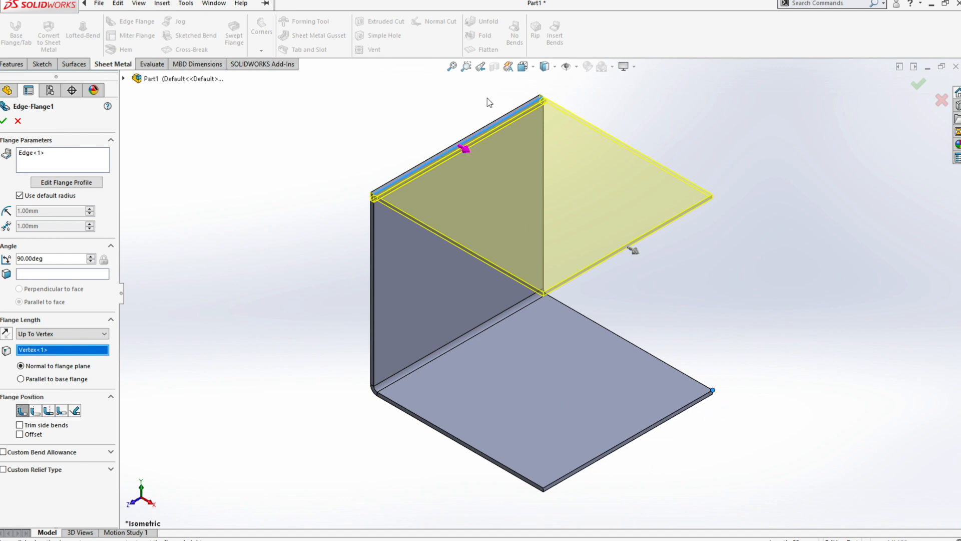
Examine the edge flange preview in the front view, checking its bend corner and its end against the lower flange
{"action": "left_click", "coordinate": [524, 67]}
{"action": "left_click", "coordinate": [539, 113]}
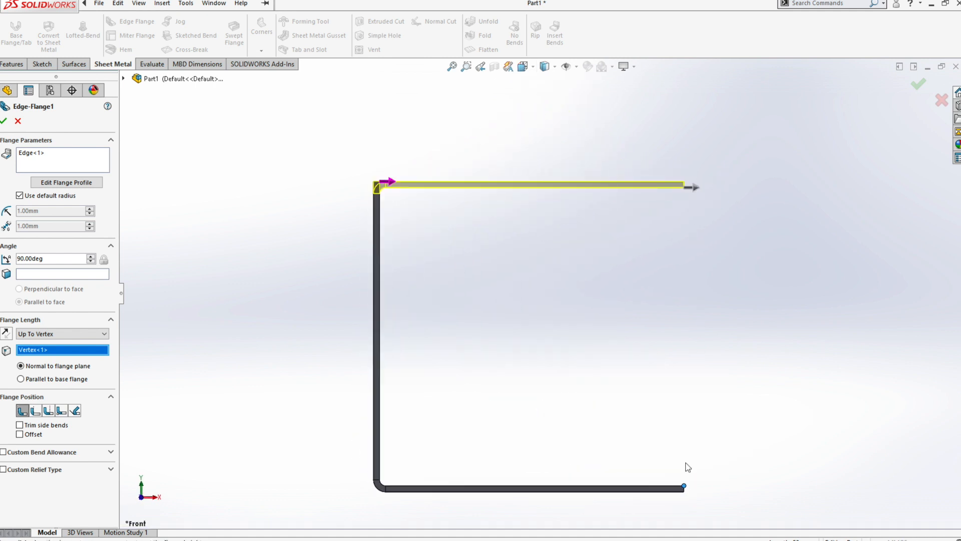
{"action": "scroll", "coordinate": [413, 192], "scroll_direction": "down", "scroll_amount": 3}
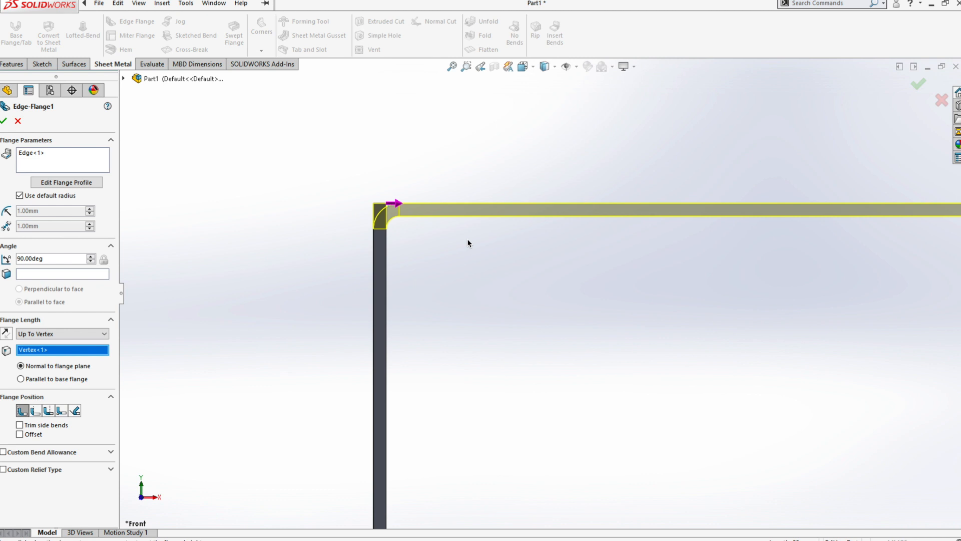
{"action": "scroll", "coordinate": [468, 240], "scroll_direction": "up", "scroll_amount": 3}
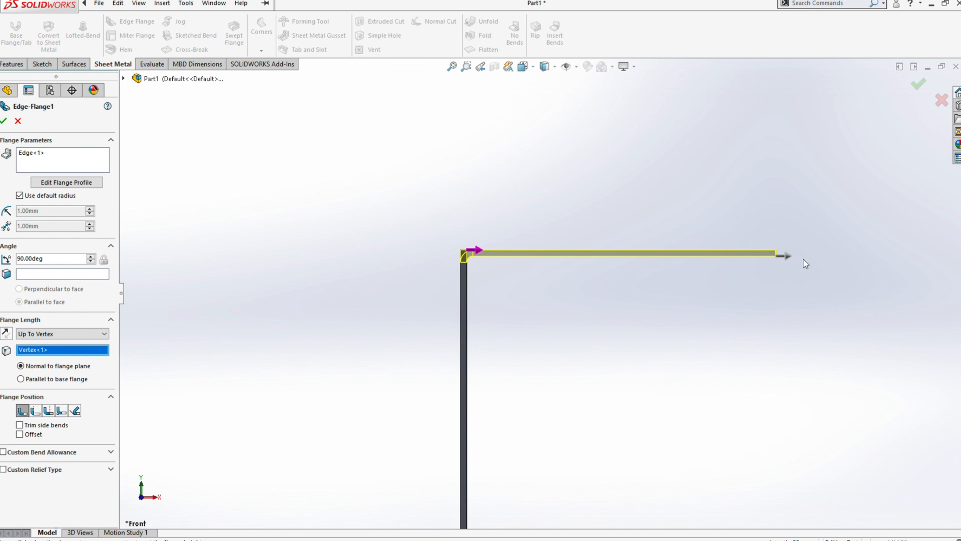
{"action": "scroll", "coordinate": [731, 355], "scroll_direction": "down", "scroll_amount": 2}
{"action": "scroll", "coordinate": [731, 354], "scroll_direction": "up", "scroll_amount": 4}
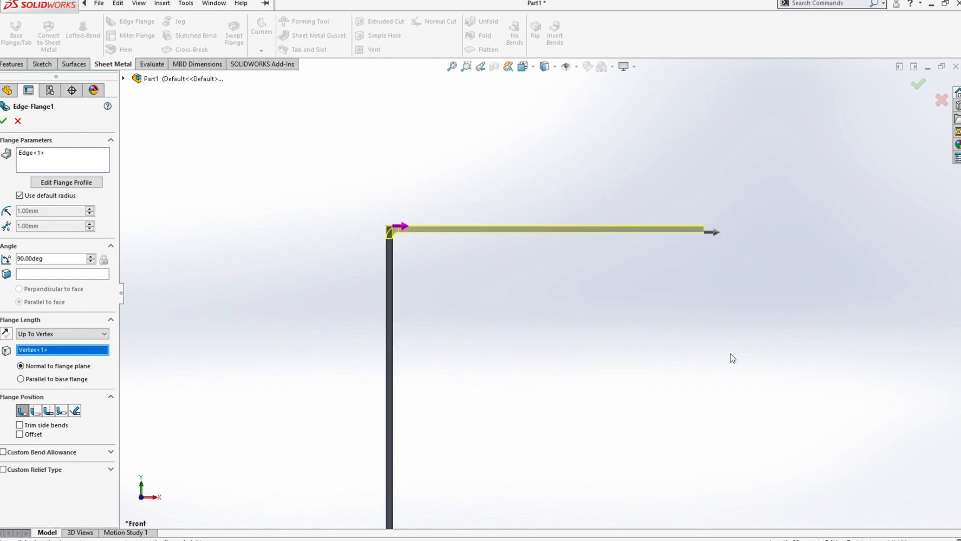
{"action": "middle_click_drag", "start_coordinate": [731, 354], "coordinate": [721, 310], "text": "ctrl"}
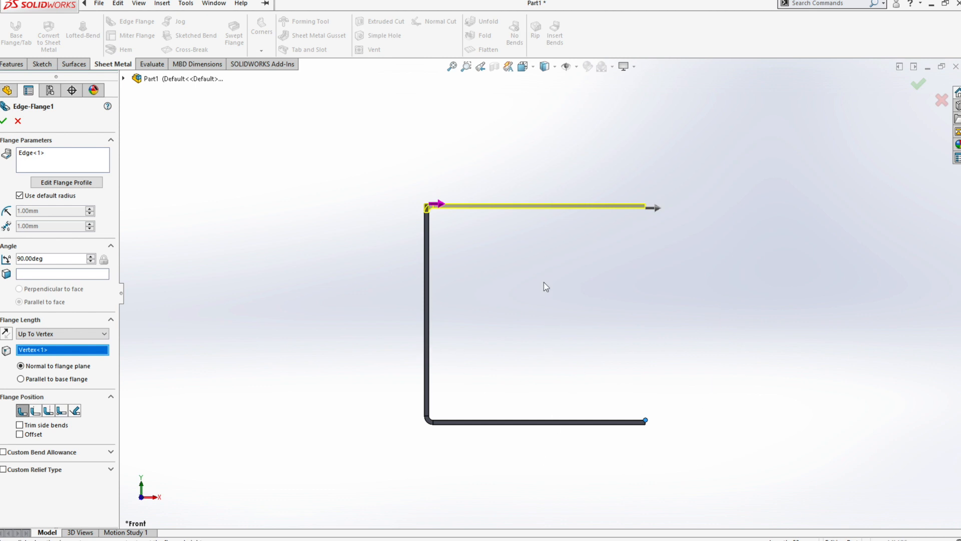
Try the Material Outside and Bend Outside flange positions for the new edge flange
{"action": "scroll", "coordinate": [497, 222], "scroll_direction": "down", "scroll_amount": 2}
{"action": "scroll", "coordinate": [420, 212], "scroll_direction": "down", "scroll_amount": 1}
{"action": "scroll", "coordinate": [400, 233], "scroll_direction": "down", "scroll_amount": 1}
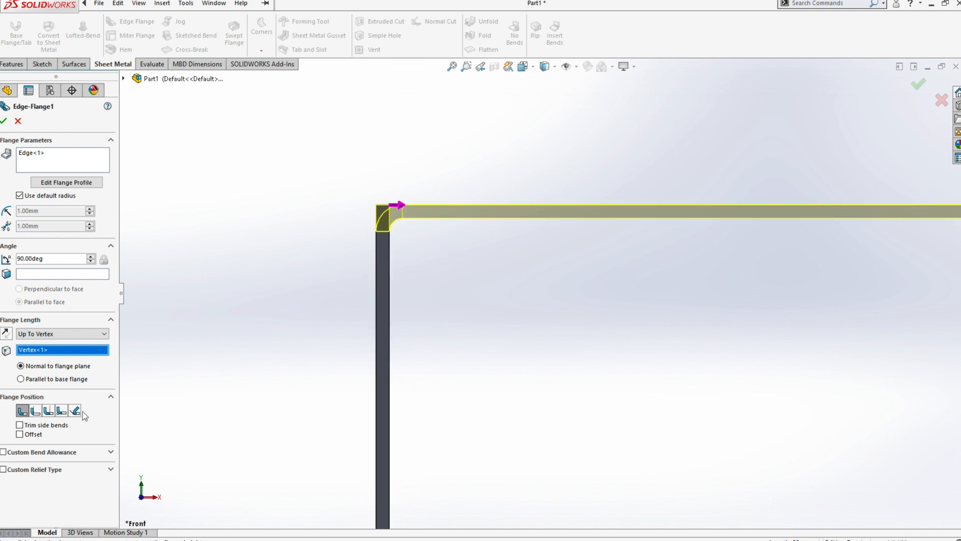
{"action": "left_click", "coordinate": [35, 411]}
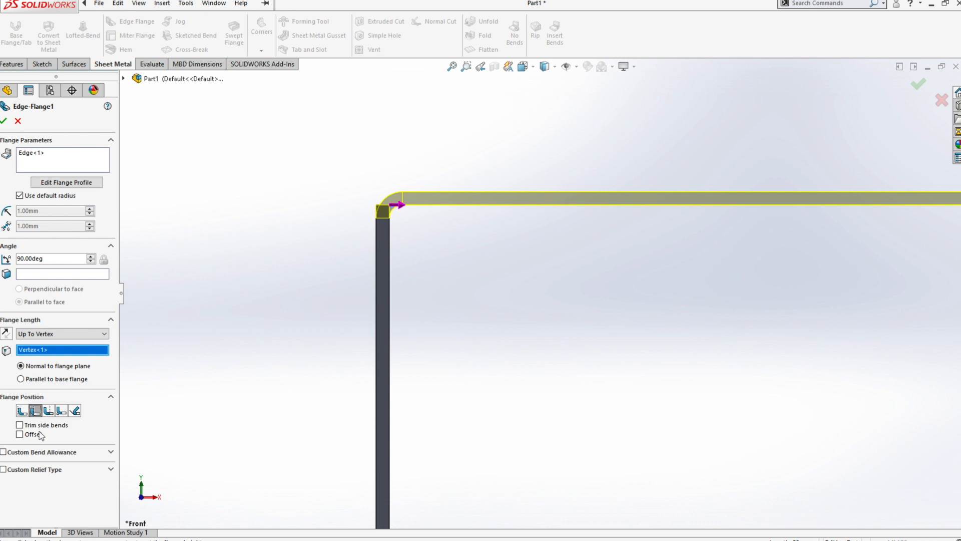
{"action": "left_click", "coordinate": [50, 414]}
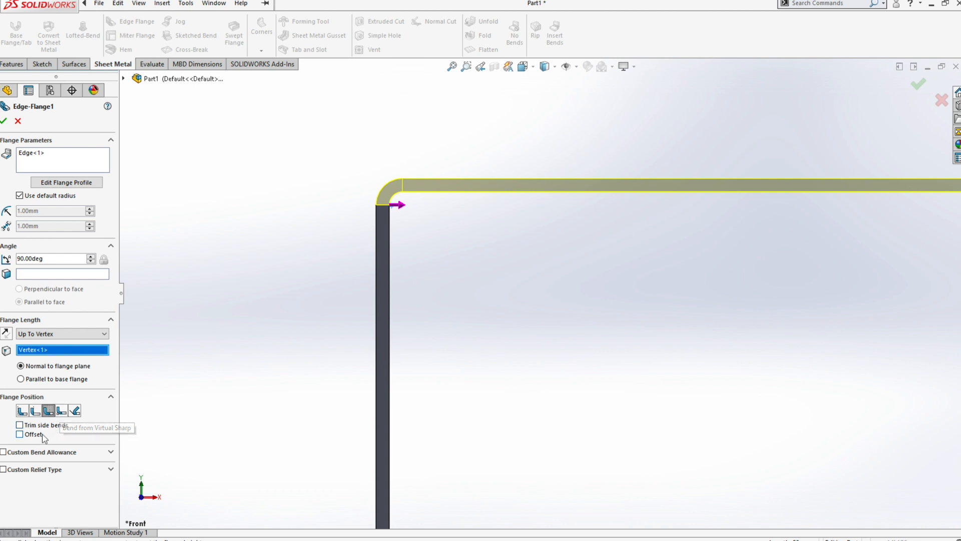
Try a blind 10 mm offset on the edge flange's position and inspect the preview
{"action": "left_click", "coordinate": [20, 434]}
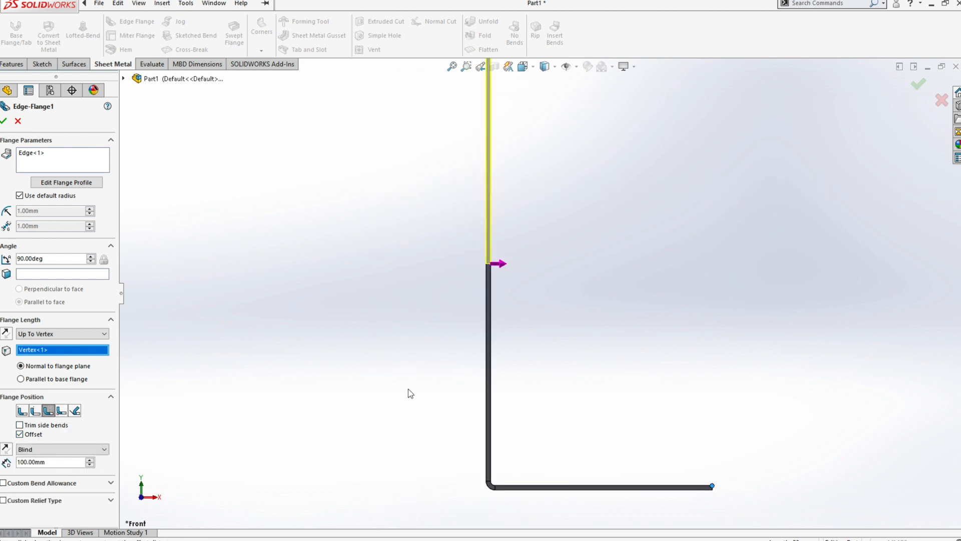
{"action": "scroll", "coordinate": [440, 375], "scroll_direction": "up", "scroll_amount": 2}
{"action": "double_click", "coordinate": [59, 460]}
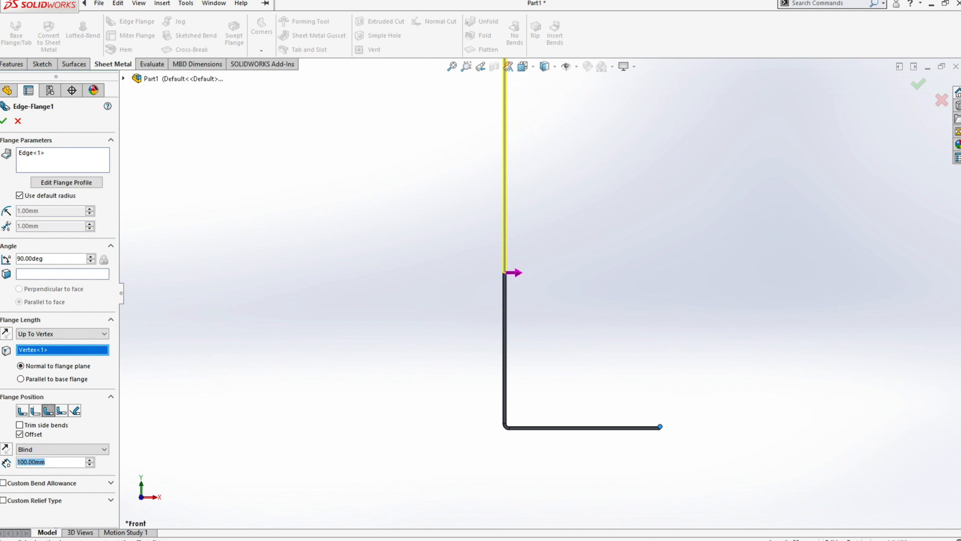
{"action": "type", "text": "10"}
{"action": "key", "text": "Return"}
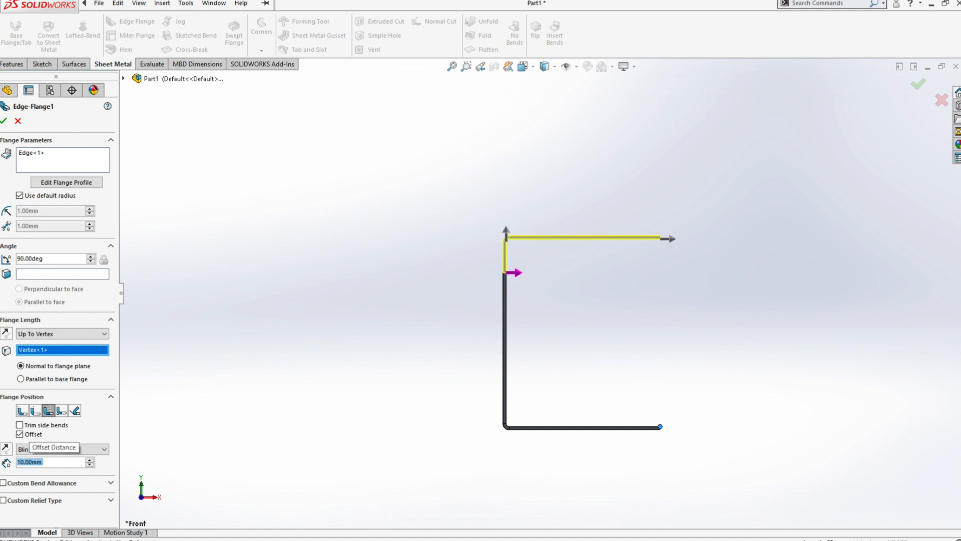
{"action": "scroll", "coordinate": [529, 274], "scroll_direction": "down", "scroll_amount": 4}
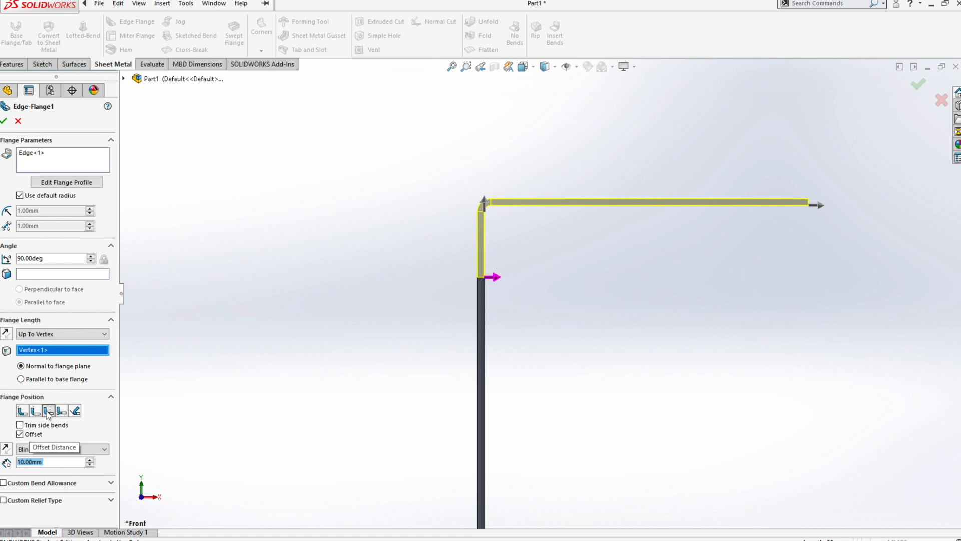
Set the flange position back to Material Inside and turn off the offset
{"action": "left_click", "coordinate": [21, 411]}
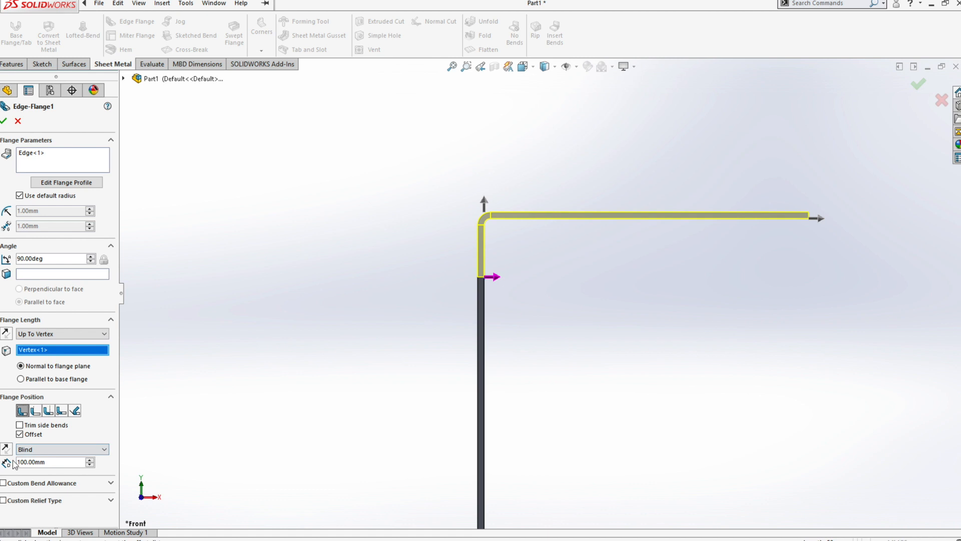
{"action": "left_click", "coordinate": [32, 435]}
{"action": "middle_click_drag", "start_coordinate": [560, 401], "coordinate": [597, 396]}
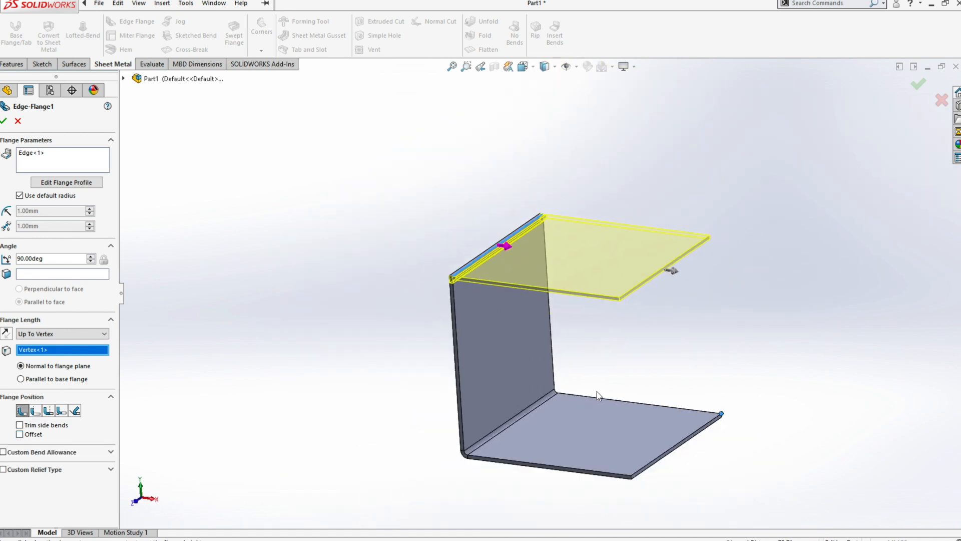
{"action": "middle_click_drag", "start_coordinate": [608, 343], "coordinate": [622, 350]}
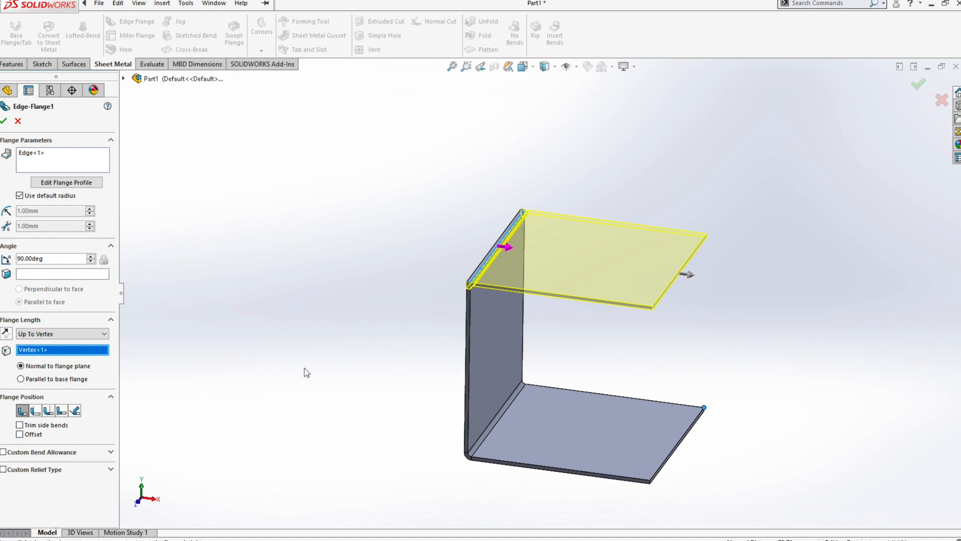
Enable a custom bend allowance for the edge flange, review the allowance types and keep K-Factor at 0.5
{"action": "left_click", "coordinate": [111, 453]}
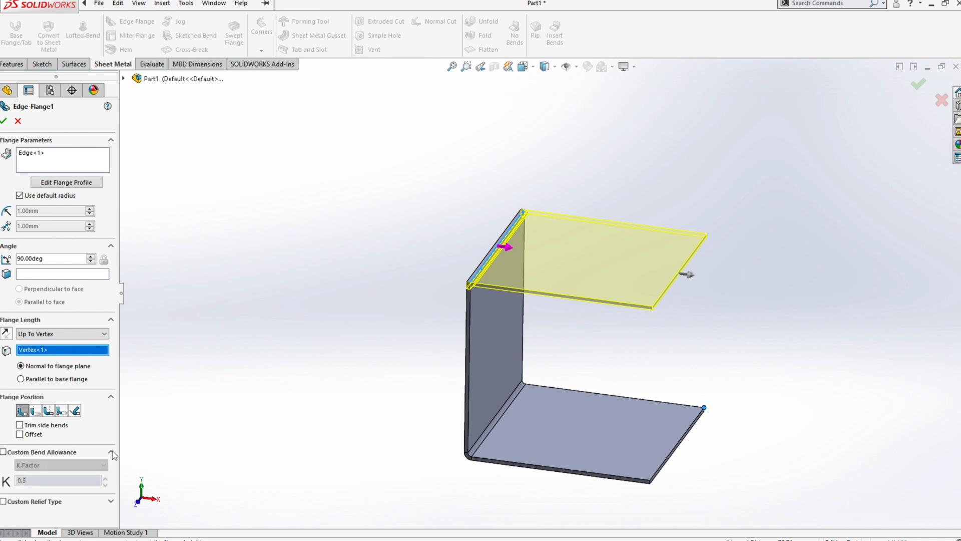
{"action": "left_click", "coordinate": [40, 452]}
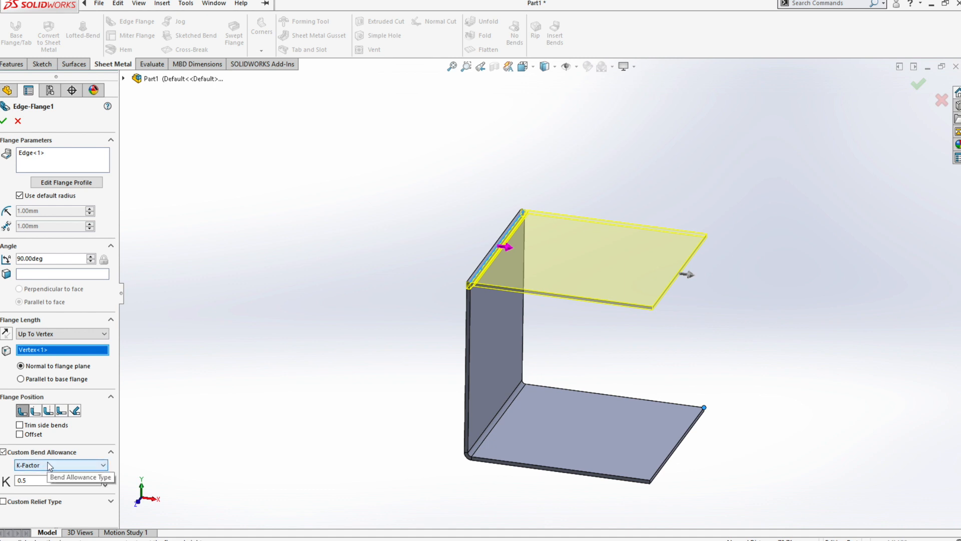
{"action": "left_click", "coordinate": [52, 465]}
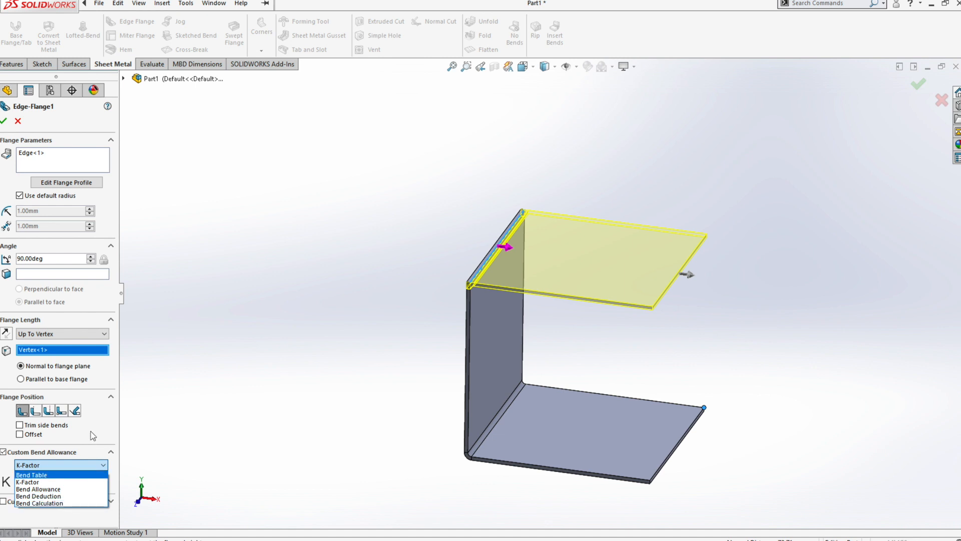
{"action": "left_click", "coordinate": [62, 481]}
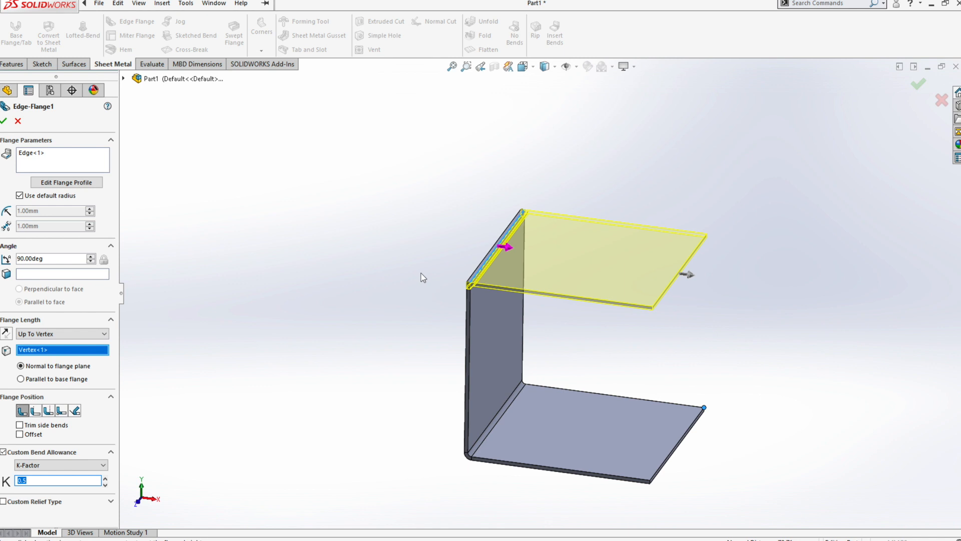
Turn off the default radius and set the edge flange's bend radius to 5 mm
{"action": "scroll", "coordinate": [476, 291], "scroll_direction": "down", "scroll_amount": 3}
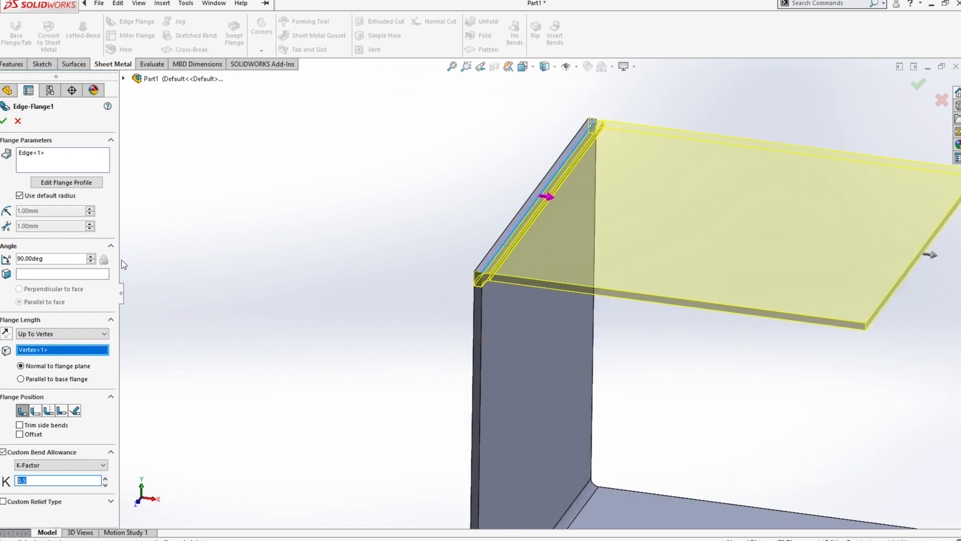
{"action": "left_click", "coordinate": [52, 197]}
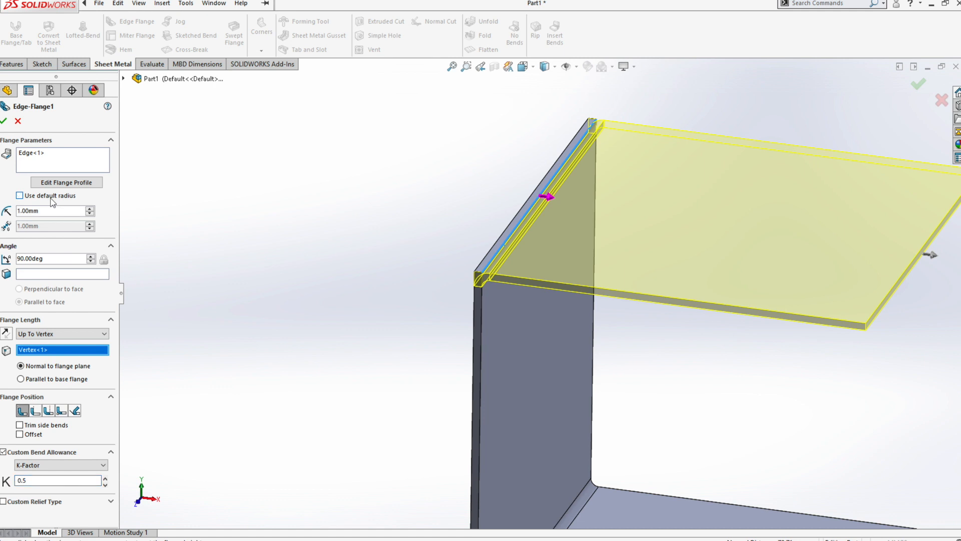
{"action": "left_click", "coordinate": [59, 210]}
{"action": "type", "text": "5"}
{"action": "key", "text": "Tab"}
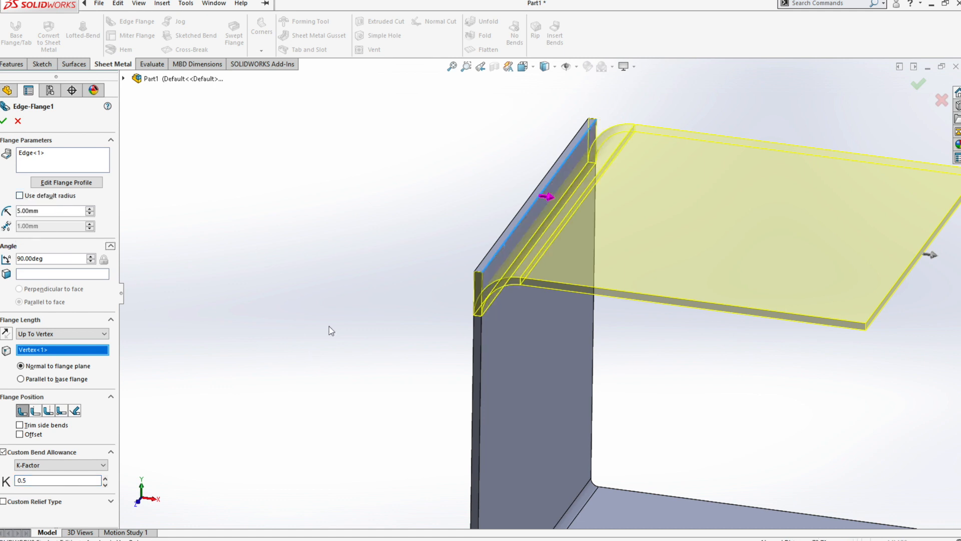
Try a K-Factor of 0.3 in the edge flange's custom bend allowance, and restore it to 0.5
{"action": "middle_click_drag", "start_coordinate": [328, 326], "coordinate": [335, 320]}
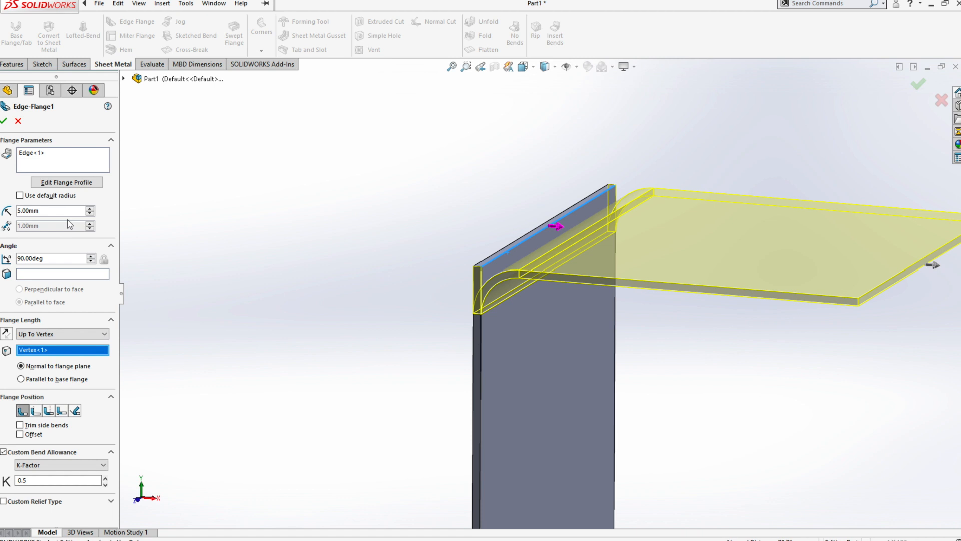
{"action": "left_click_drag", "start_coordinate": [30, 480], "coordinate": [11, 485]}
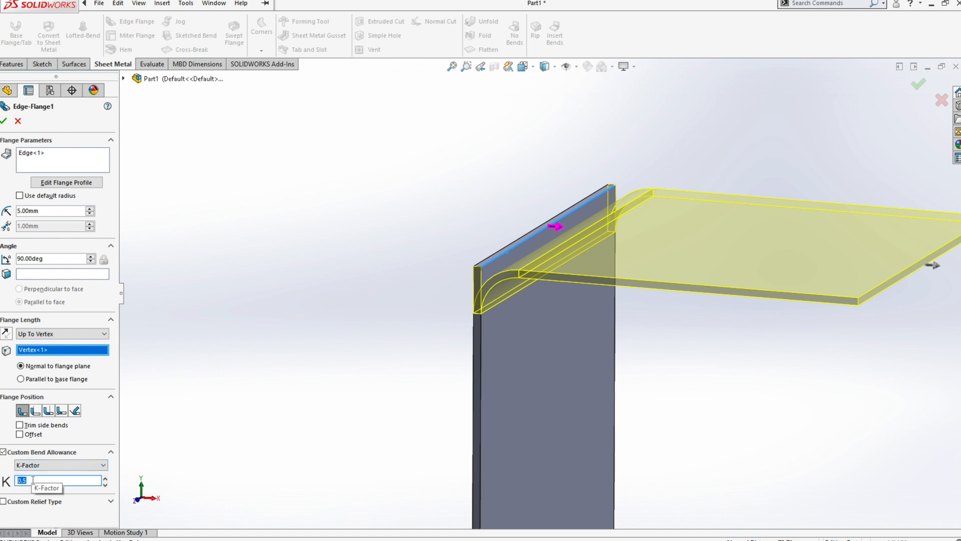
{"action": "scroll", "coordinate": [500, 304], "scroll_direction": "down", "scroll_amount": 1}
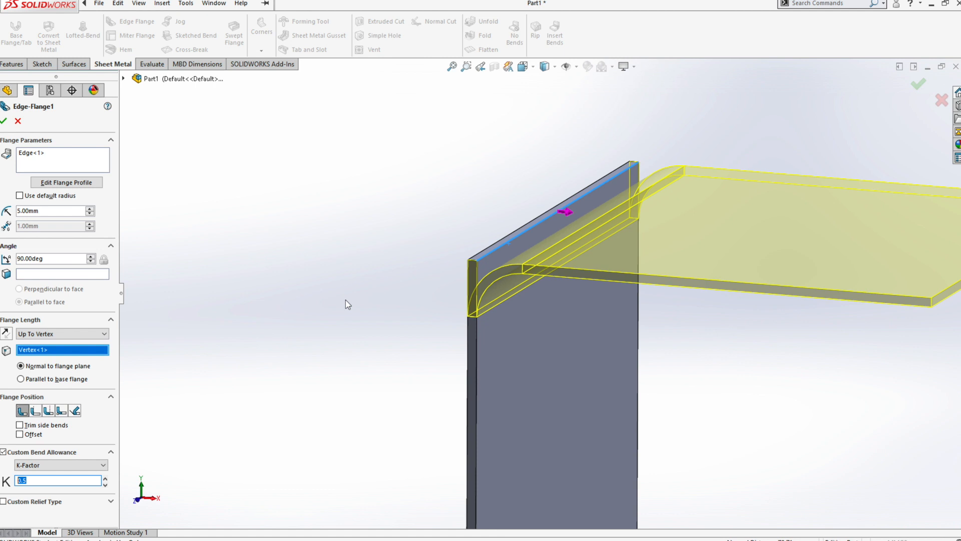
{"action": "type", "text": "0.3"}
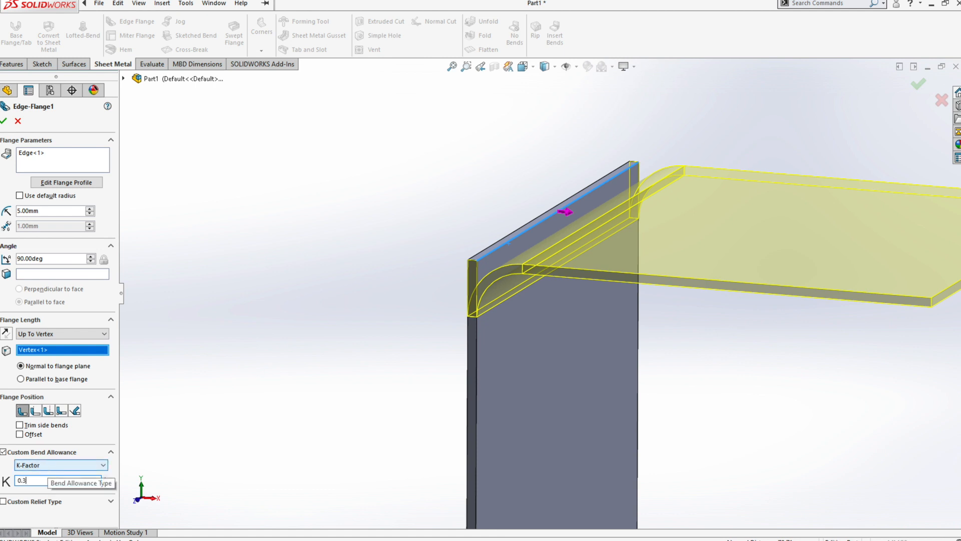
{"action": "key", "text": "Tab"}
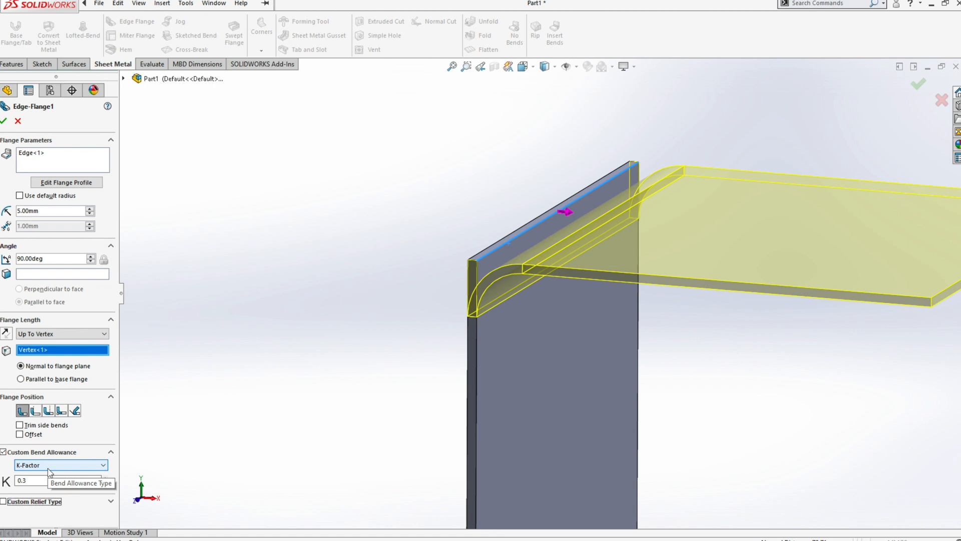
{"action": "left_click", "coordinate": [52, 480]}
{"action": "type", "text": "5"}
{"action": "key", "text": "Tab"}
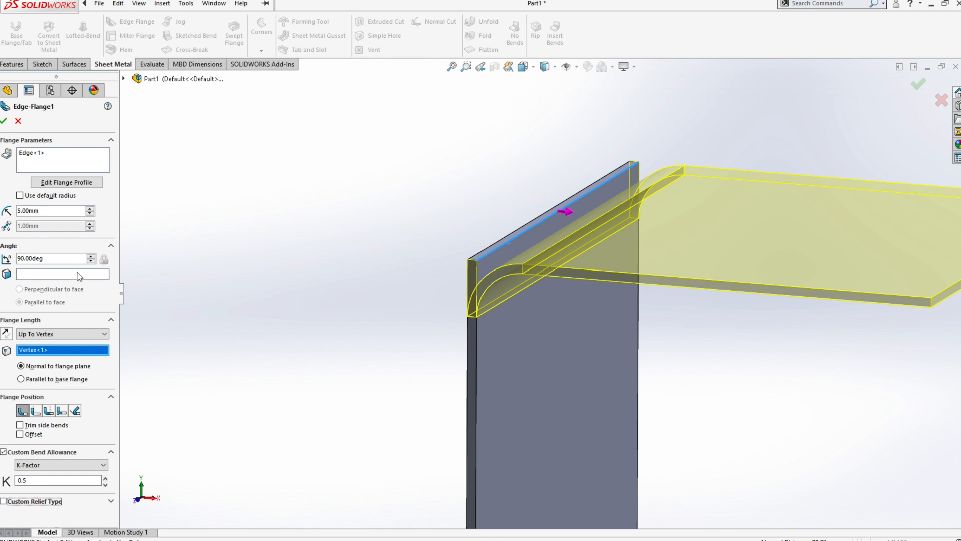
Set the edge flange's angle to 45 degrees and its bend radius to 1 mm
{"action": "left_click", "coordinate": [66, 259]}
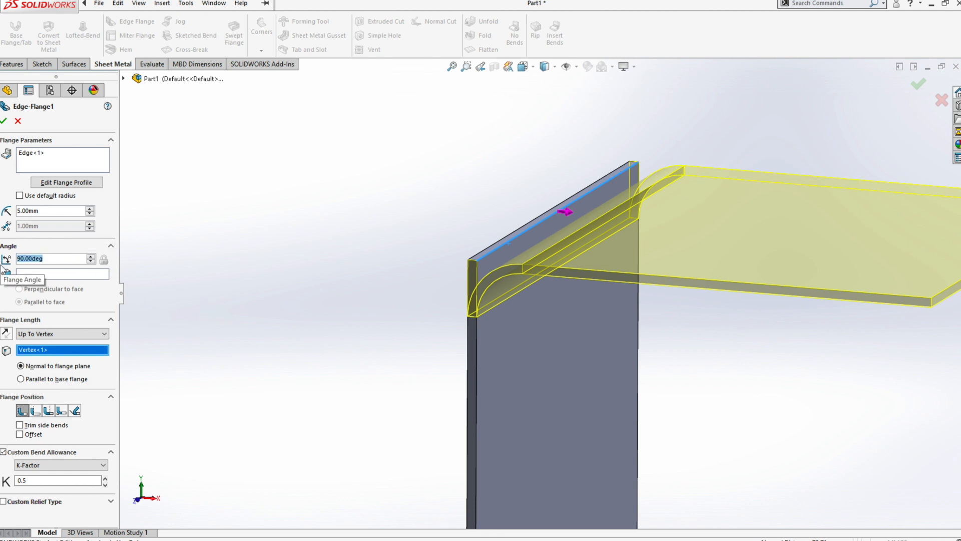
{"action": "type", "text": "45"}
{"action": "key", "text": "Return"}
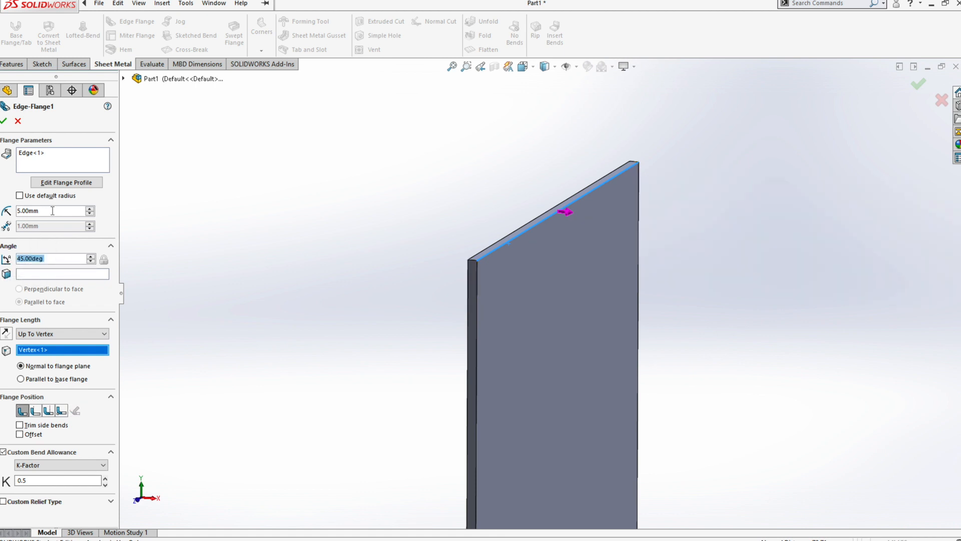
{"action": "left_click_drag", "start_coordinate": [52, 210], "coordinate": [13, 211]}
{"action": "type", "text": "1"}
{"action": "key", "text": "Tab"}
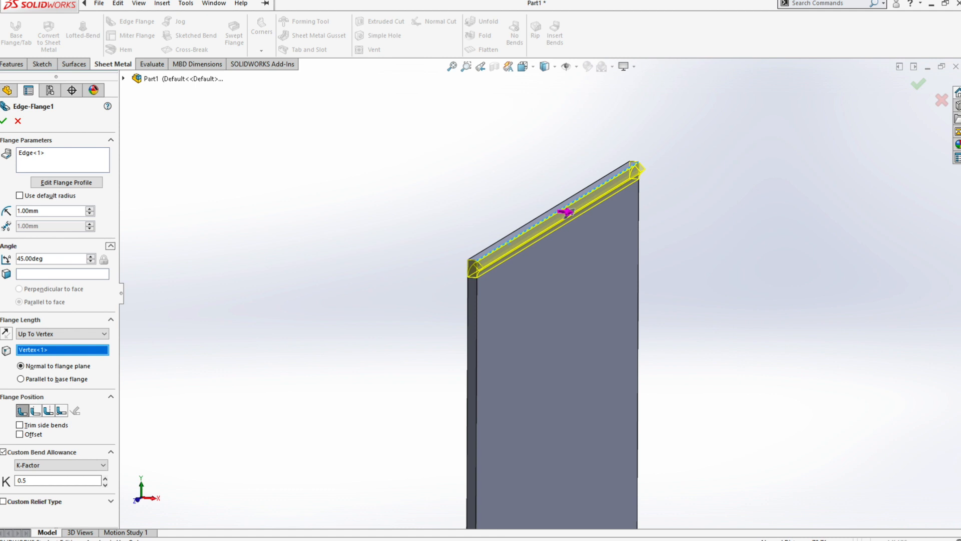
Change the edge flange's length condition to Blind and set the length to 30 mm
{"action": "scroll", "coordinate": [337, 221], "scroll_direction": "down", "scroll_amount": 3}
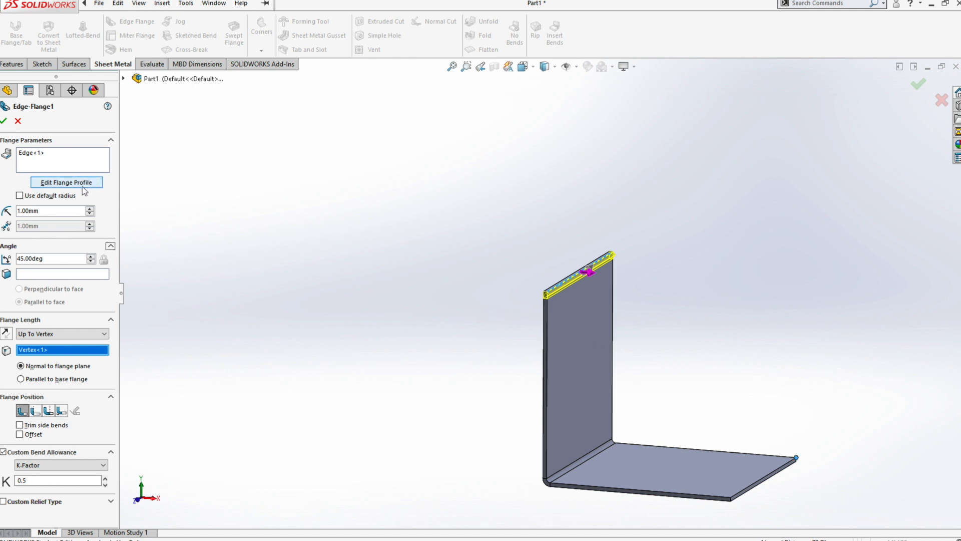
{"action": "left_click", "coordinate": [64, 334]}
{"action": "left_click", "coordinate": [64, 344]}
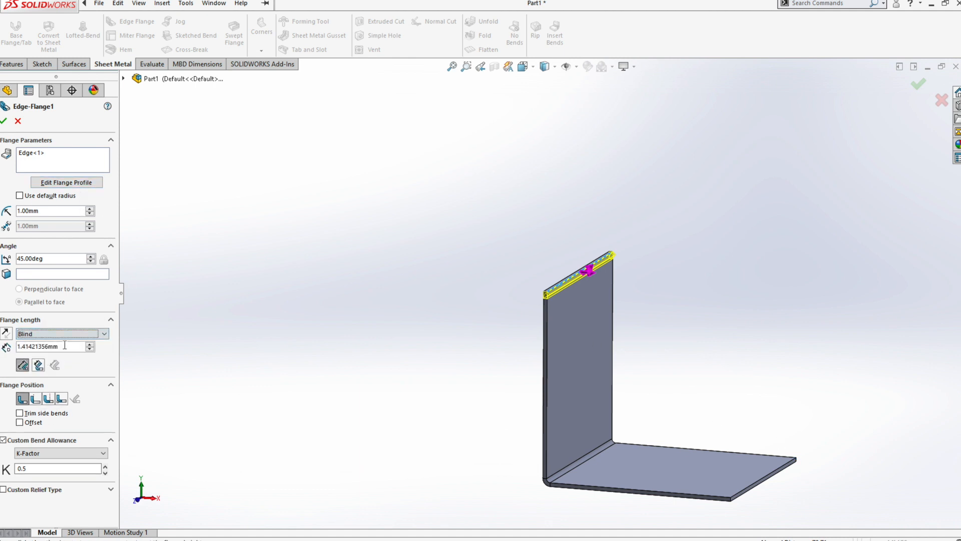
{"action": "left_click_drag", "start_coordinate": [92, 349], "coordinate": [175, 346]}
{"action": "left_click_drag", "start_coordinate": [523, 216], "coordinate": [440, 179]}
{"action": "left_click", "coordinate": [7, 334]}
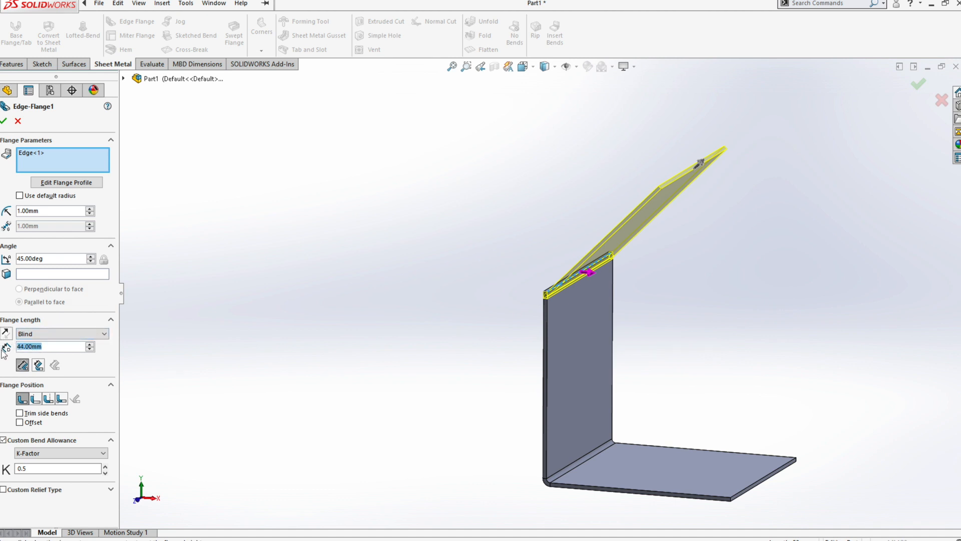
{"action": "type", "text": "30"}
{"action": "key", "text": "Return"}
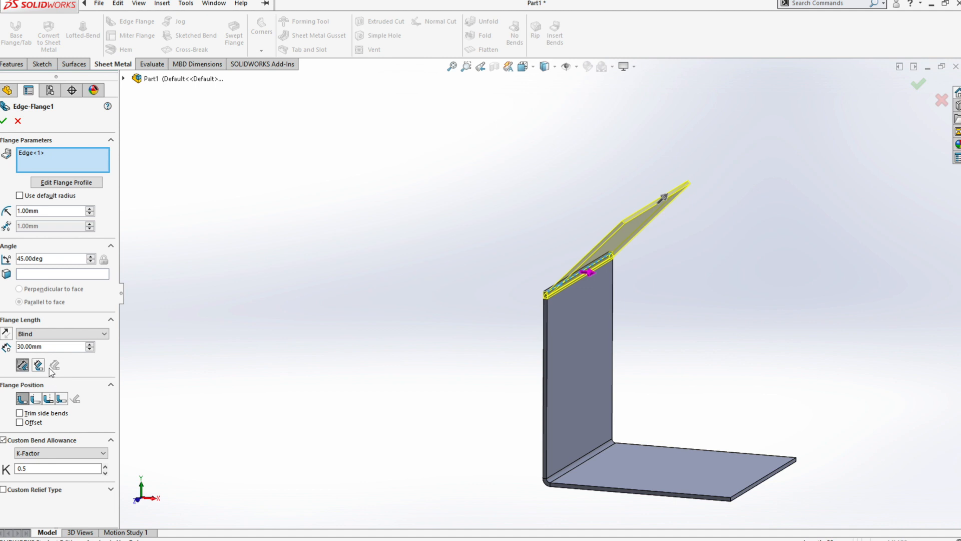
Compare Outer and Inner Virtual Sharp length references in the front view, keep Outer Virtual Sharp and accept the edge flange
{"action": "left_click", "coordinate": [23, 365]}
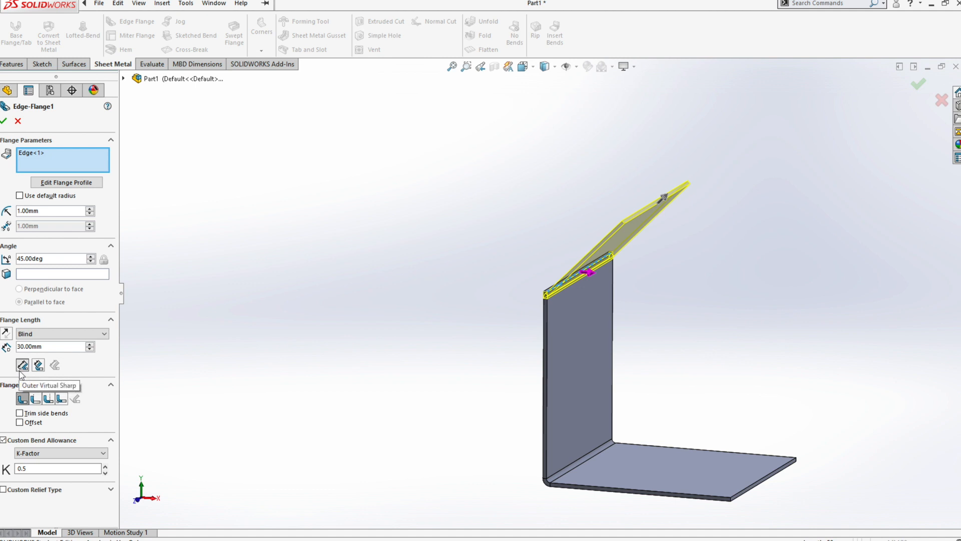
{"action": "scroll", "coordinate": [523, 311], "scroll_direction": "down", "scroll_amount": 5}
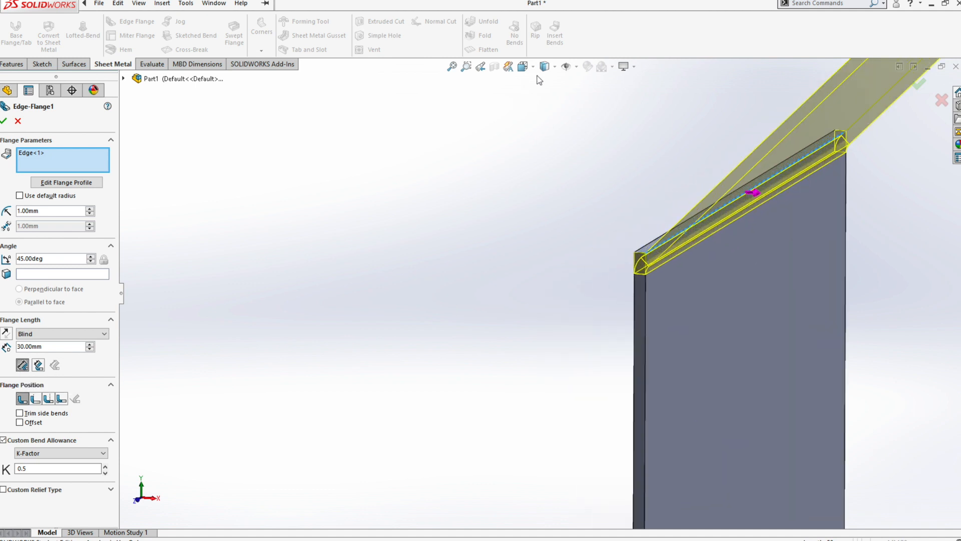
{"action": "left_click", "coordinate": [555, 67]}
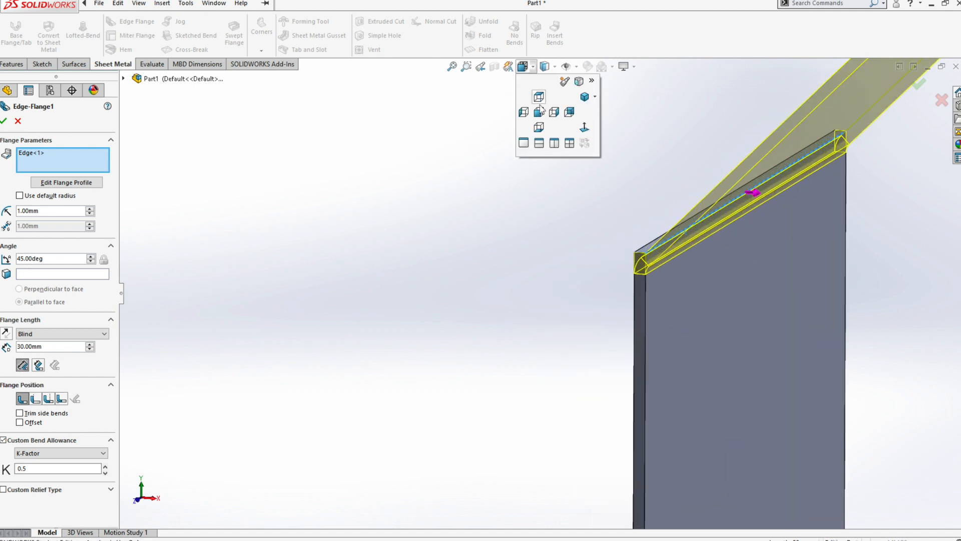
{"action": "left_click", "coordinate": [539, 109]}
{"action": "scroll", "coordinate": [414, 239], "scroll_direction": "down", "scroll_amount": 3}
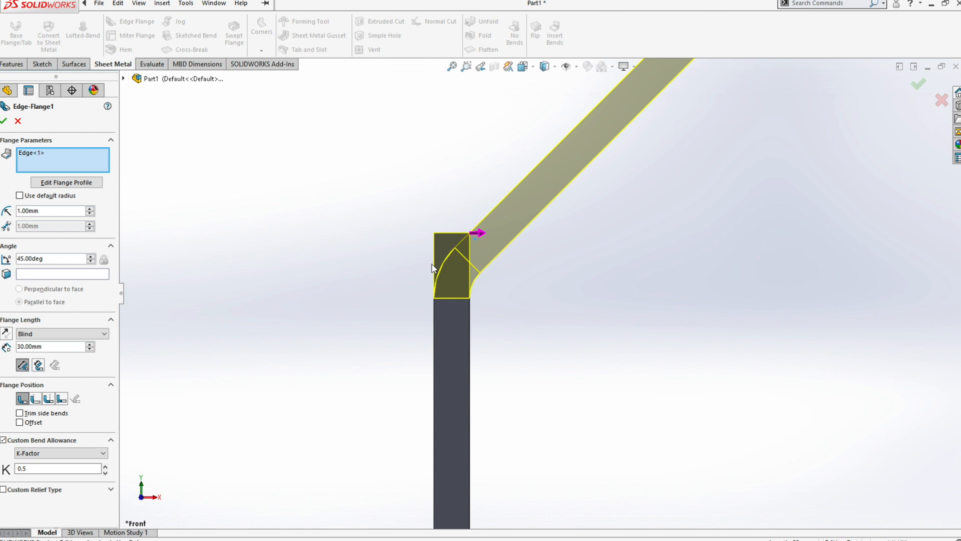
{"action": "left_click", "coordinate": [38, 366]}
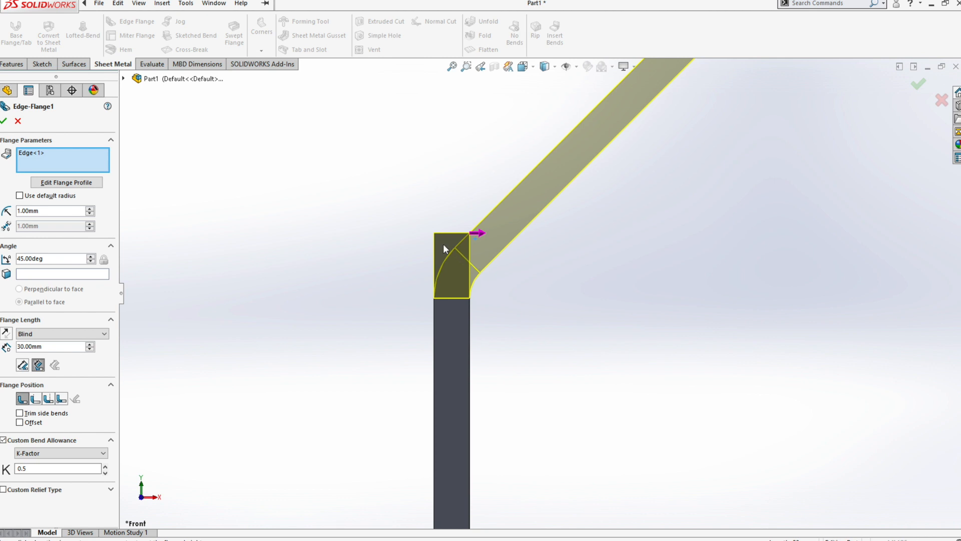
{"action": "left_click", "coordinate": [23, 367]}
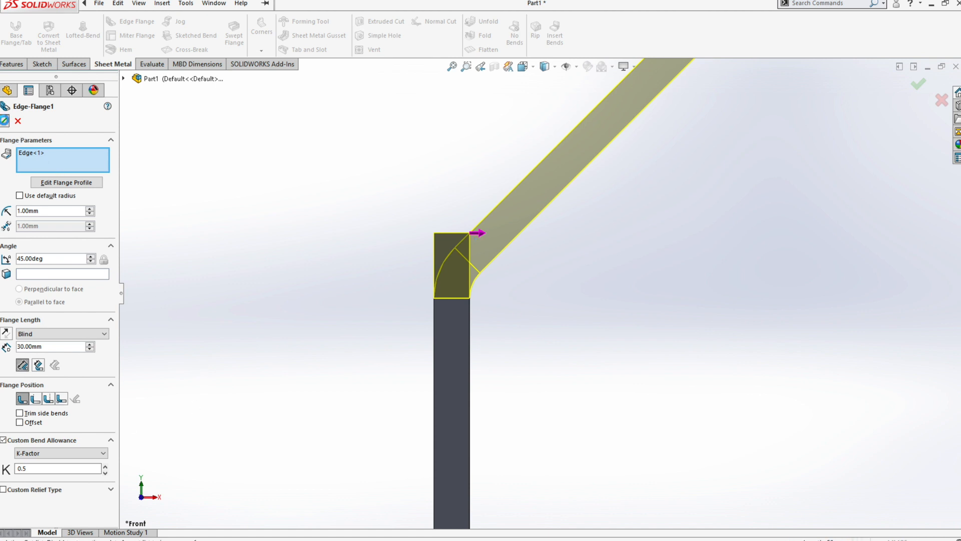
{"action": "left_click", "coordinate": [4, 121]}
Start a second edge flange on the free edge of the 45-degree flange, pointing downward with a blind length of about 31 mm
{"action": "key", "text": "f"}
{"action": "middle_click_drag", "start_coordinate": [436, 252], "coordinate": [560, 356]}
{"action": "middle_click_drag", "start_coordinate": [486, 297], "coordinate": [680, 278]}
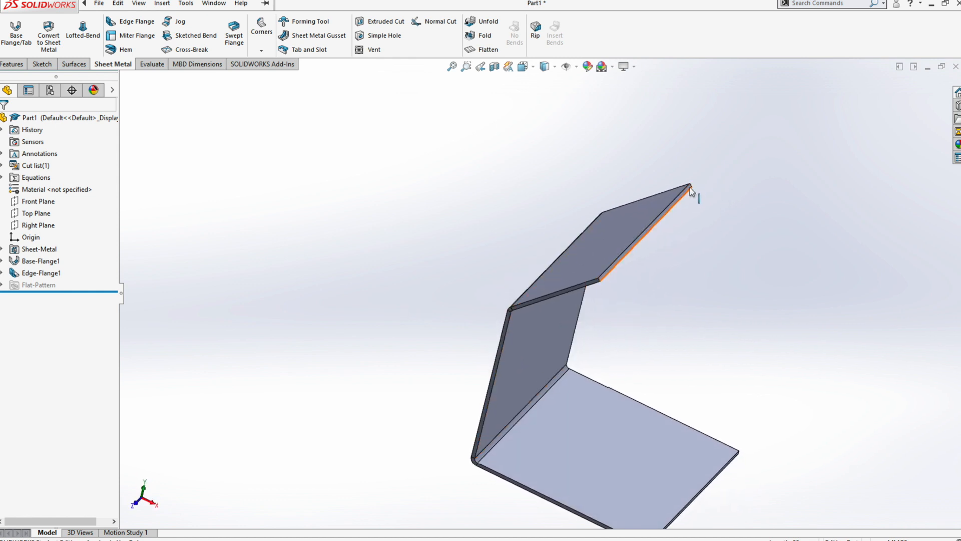
{"action": "left_click", "coordinate": [634, 247]}
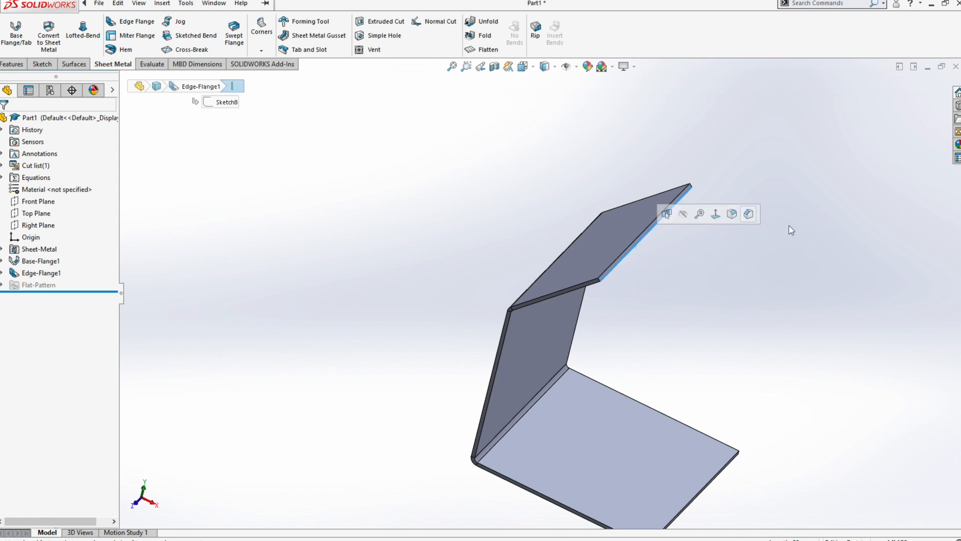
{"action": "left_click", "coordinate": [129, 23]}
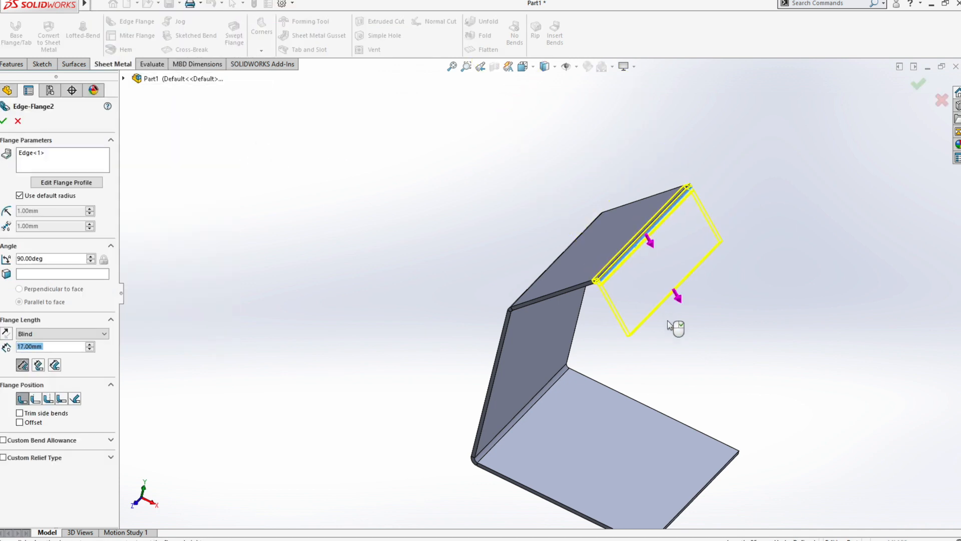
{"action": "left_click", "coordinate": [680, 366]}
{"action": "middle_click_drag", "start_coordinate": [553, 312], "coordinate": [588, 276]}
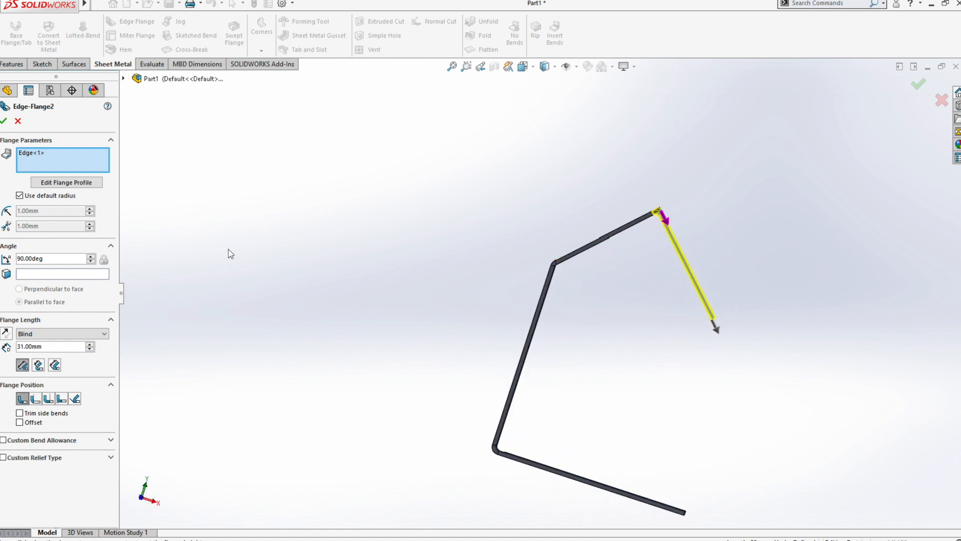
{"action": "middle_click_drag", "start_coordinate": [327, 237], "coordinate": [268, 283]}
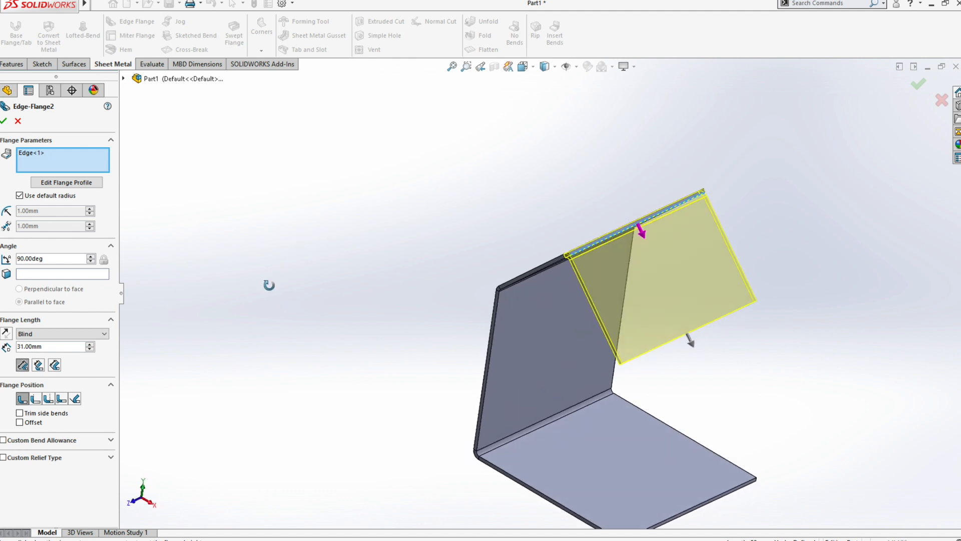
Edit the second flange's profile sketch and pull both side lines inward, about 21 mm and 17 mm from the edge's ends
{"action": "left_click", "coordinate": [88, 184]}
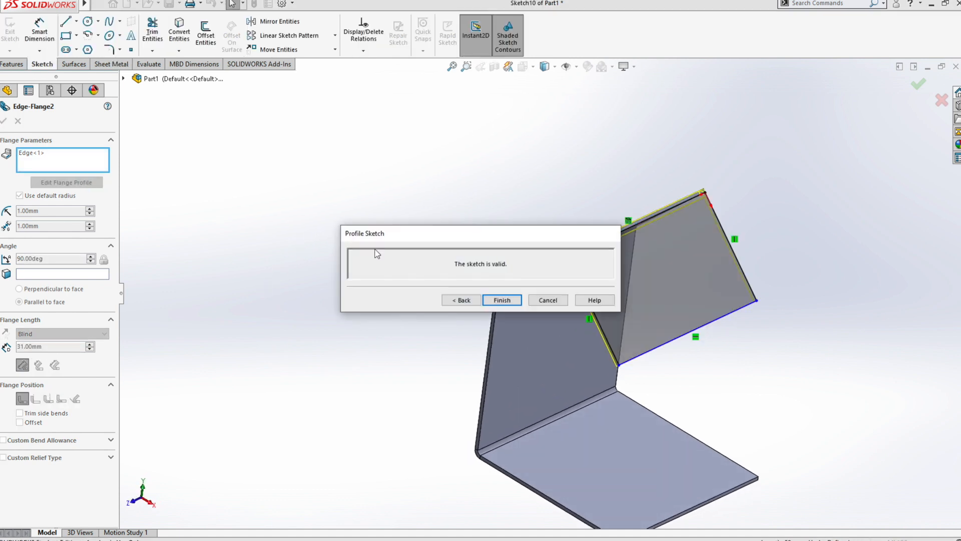
{"action": "left_click_drag", "start_coordinate": [466, 232], "coordinate": [375, 187]}
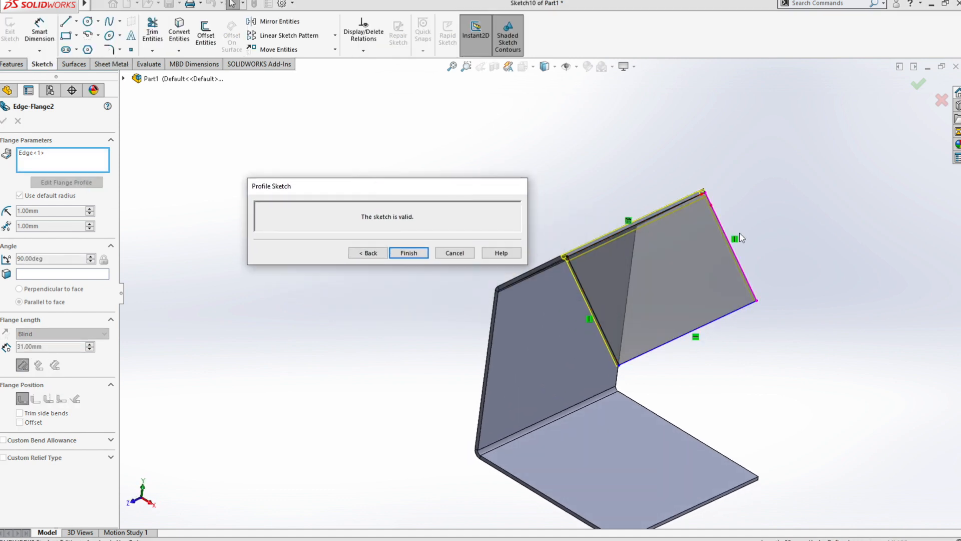
{"action": "left_click", "coordinate": [687, 240]}
{"action": "left_click_drag", "start_coordinate": [687, 240], "coordinate": [629, 264]}
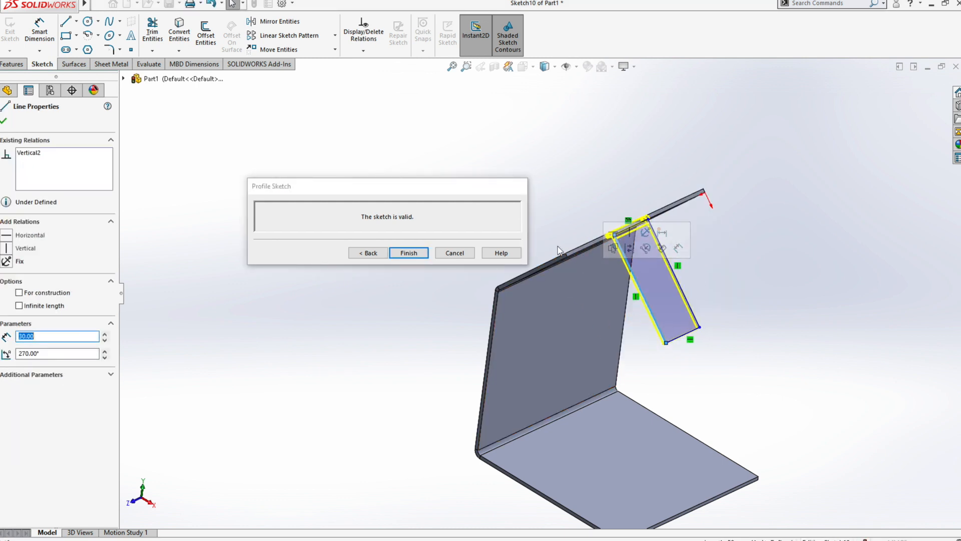
Dimension the flange profile's far side line 20 mm from the far end of the bend edge
{"action": "key", "text": "d"}
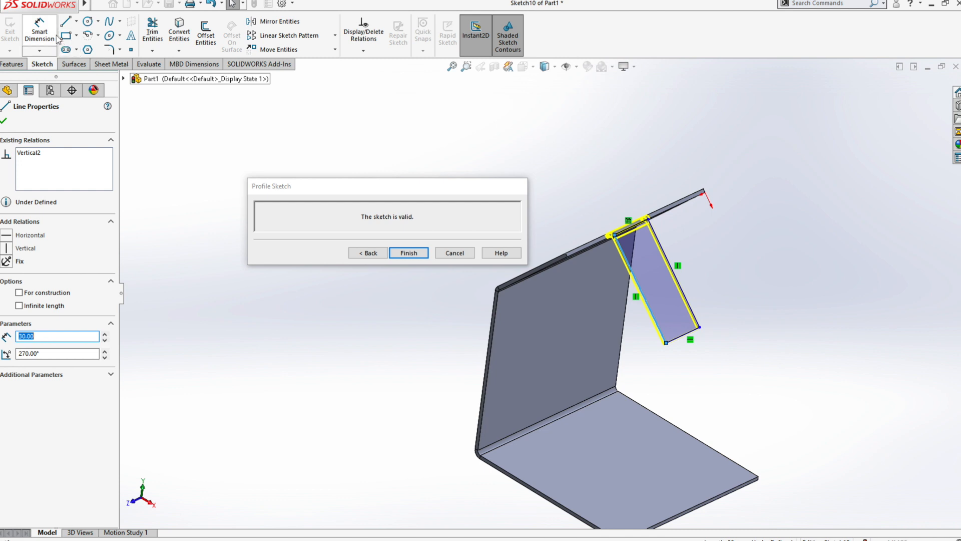
{"action": "left_click", "coordinate": [660, 243]}
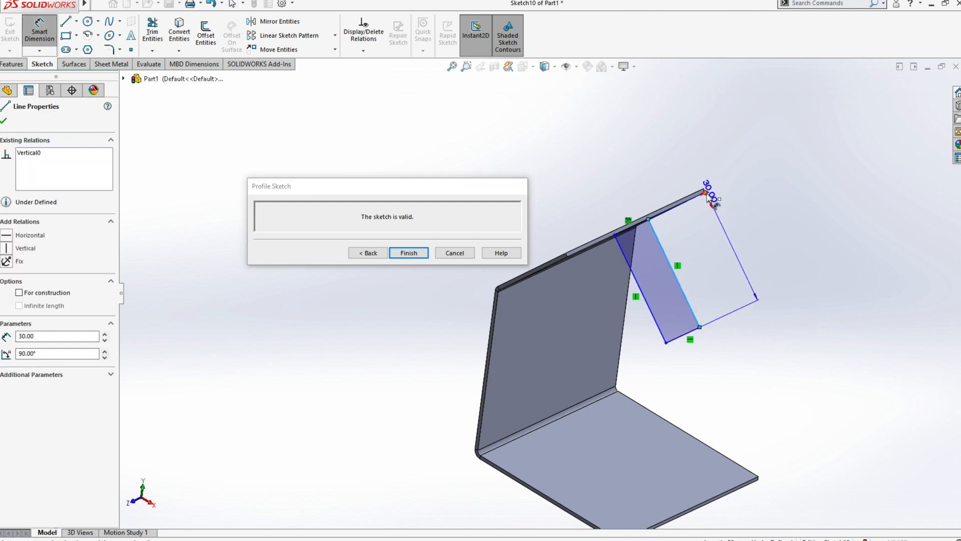
{"action": "left_click", "coordinate": [728, 283]}
{"action": "type", "text": "20"}
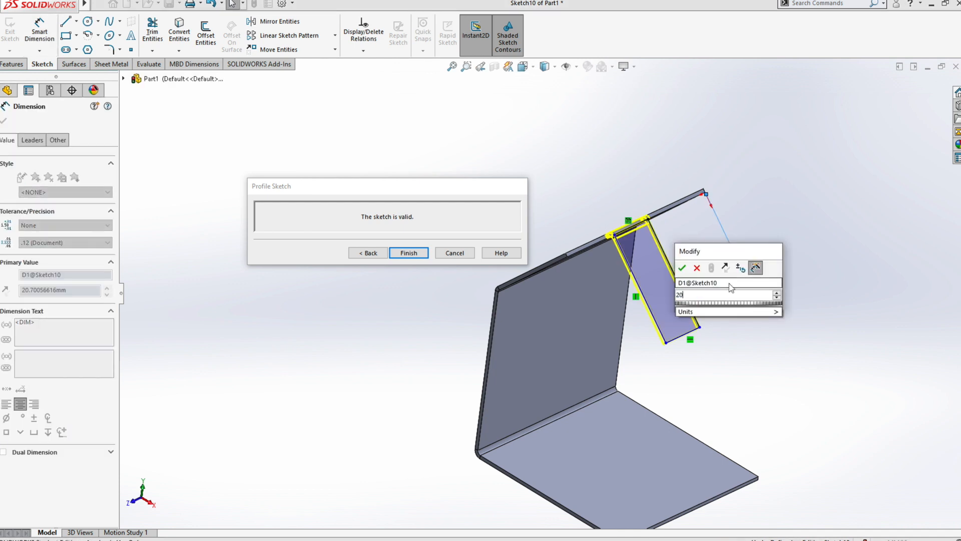
{"action": "key", "text": "Return"}
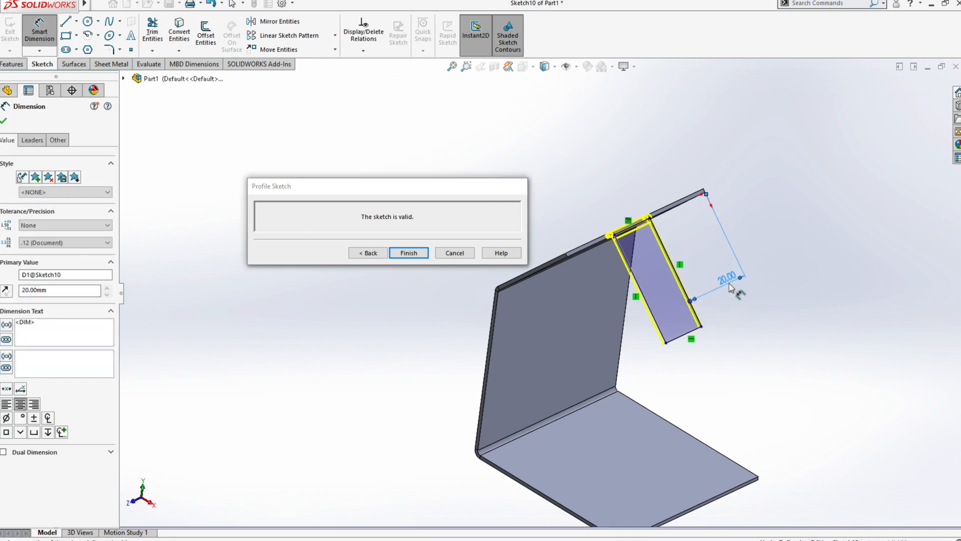
Dimension the flange profile's near side line 20 mm from the near end of the bend edge and inspect the previewed bend
{"action": "left_click", "coordinate": [651, 311]}
{"action": "left_click", "coordinate": [571, 263]}
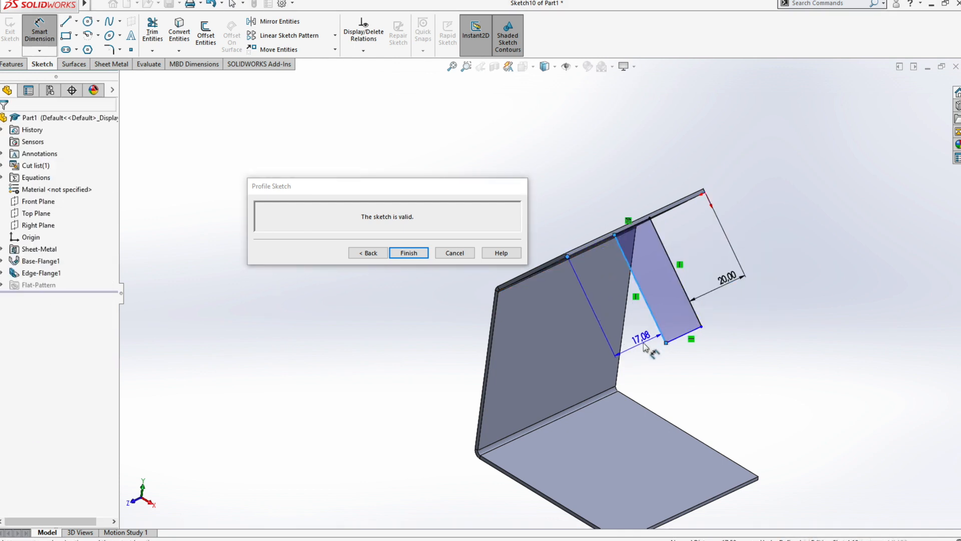
{"action": "left_click", "coordinate": [643, 347]}
{"action": "type", "text": "20"}
{"action": "key", "text": "Return"}
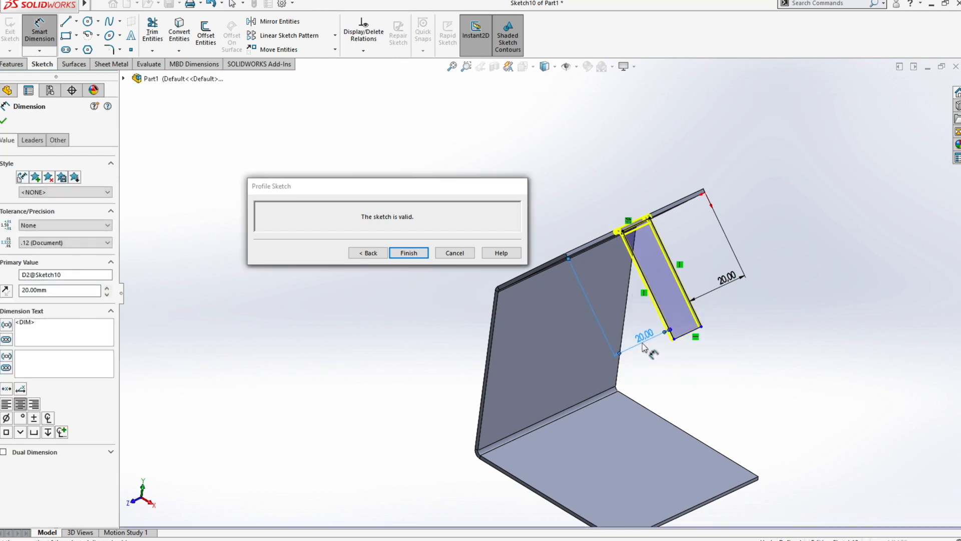
{"action": "scroll", "coordinate": [639, 295], "scroll_direction": "up", "scroll_amount": 3}
{"action": "scroll", "coordinate": [551, 280], "scroll_direction": "down", "scroll_amount": 8}
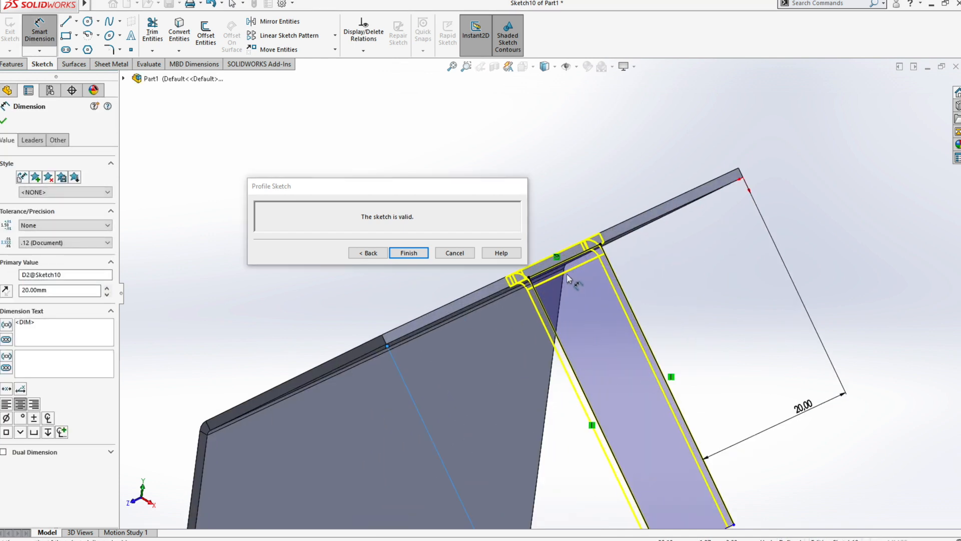
{"action": "scroll", "coordinate": [543, 276], "scroll_direction": "up", "scroll_amount": 5}
{"action": "mouse_move", "coordinate": [575, 280]}
{"action": "middle_mouse_down"}
{"action": "mouse_move", "coordinate": [691, 337]}
{"action": "mouse_move", "coordinate": [632, 316]}
{"action": "mouse_move", "coordinate": [649, 341]}
{"action": "mouse_move", "coordinate": [599, 285]}
{"action": "mouse_move", "coordinate": [594, 365]}
{"action": "mouse_move", "coordinate": [605, 390]}
{"action": "mouse_move", "coordinate": [598, 320]}
{"action": "middle_mouse_up"}
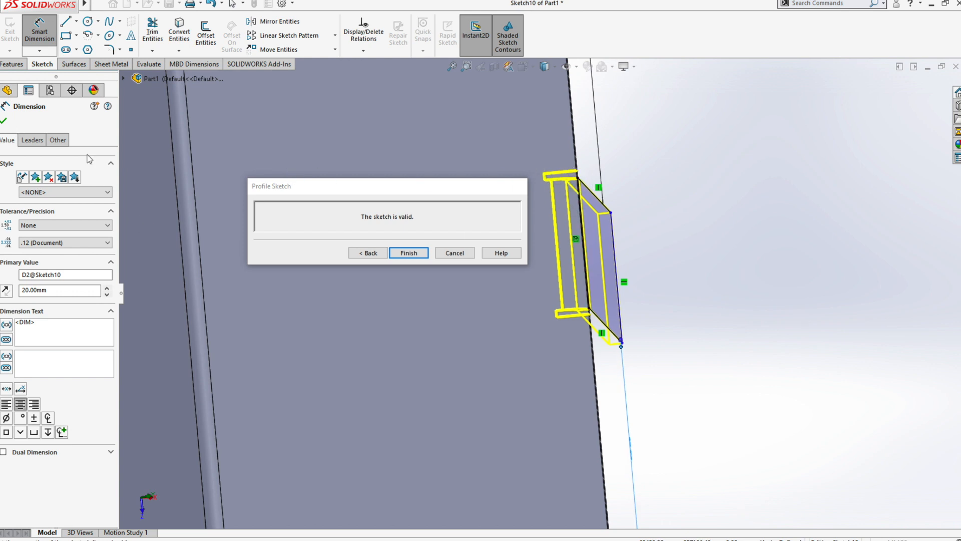
Finish the second edge flange's profile sketch and inspect the relief notches at both ends of its bend
{"action": "left_click", "coordinate": [408, 252]}
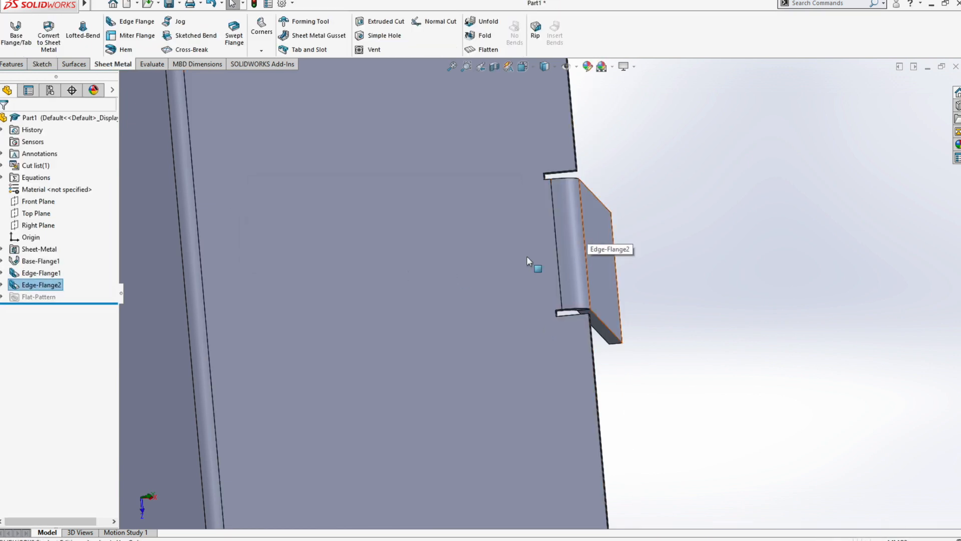
{"action": "scroll", "coordinate": [593, 265], "scroll_direction": "down", "scroll_amount": 2}
{"action": "middle_click_drag", "start_coordinate": [587, 234], "coordinate": [558, 167]}
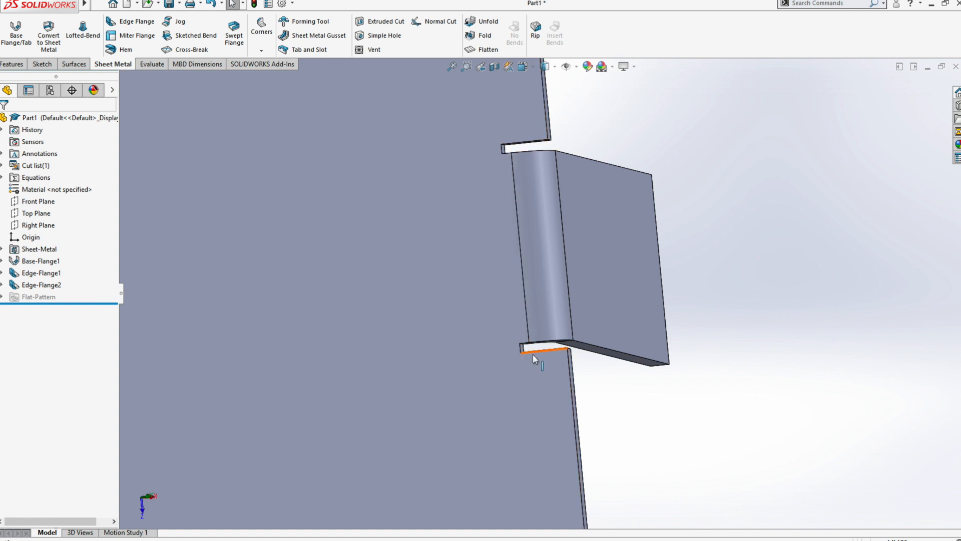
{"action": "middle_click_drag", "start_coordinate": [622, 352], "coordinate": [525, 103]}
{"action": "middle_click_drag", "start_coordinate": [412, 395], "coordinate": [392, 362]}
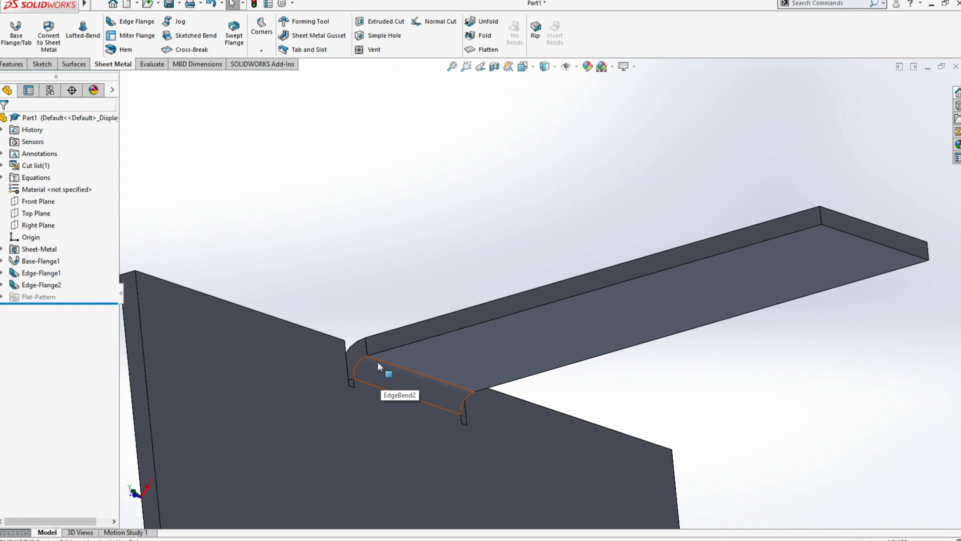
Examine the second flange's bend, end edge and relief cuts from below and above
{"action": "left_click", "coordinate": [379, 359]}
{"action": "middle_click_drag", "start_coordinate": [381, 282], "coordinate": [380, 303]}
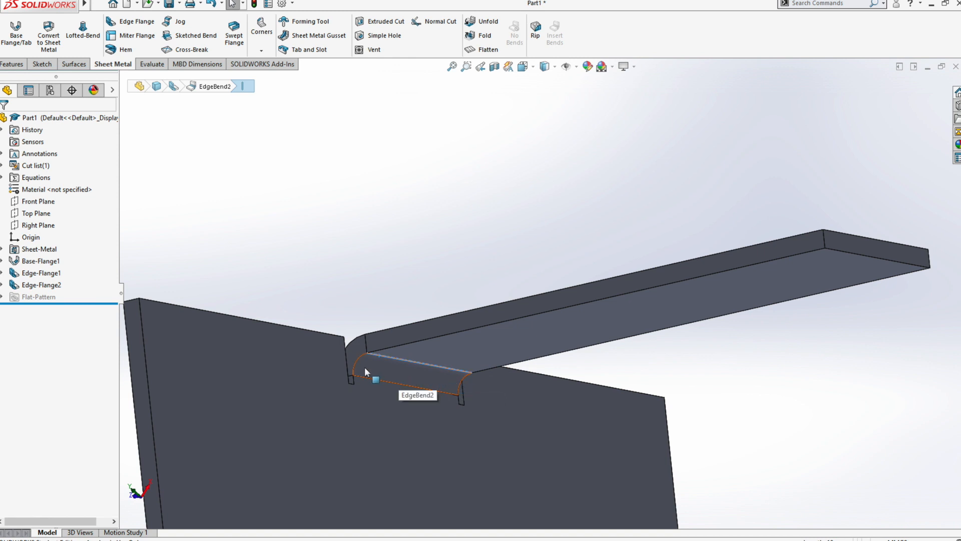
{"action": "middle_click_drag", "start_coordinate": [433, 375], "coordinate": [419, 380]}
{"action": "scroll", "coordinate": [419, 380], "scroll_direction": "up", "scroll_amount": 2}
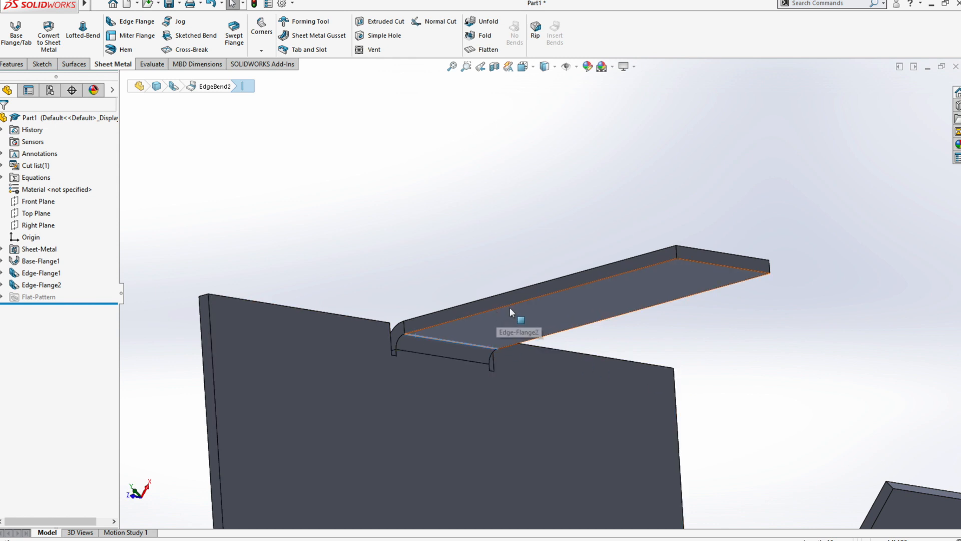
{"action": "left_click", "coordinate": [701, 263]}
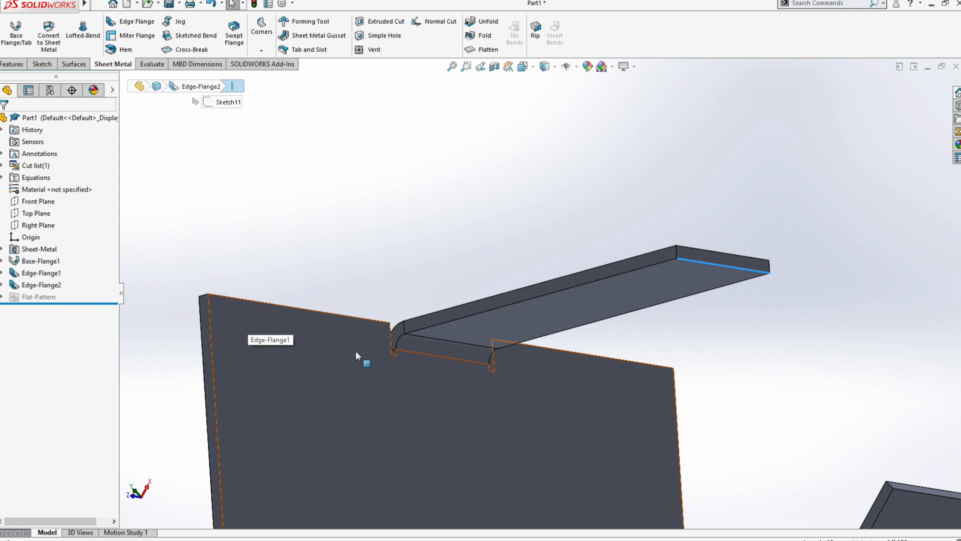
{"action": "middle_click_drag", "start_coordinate": [356, 350], "coordinate": [511, 446]}
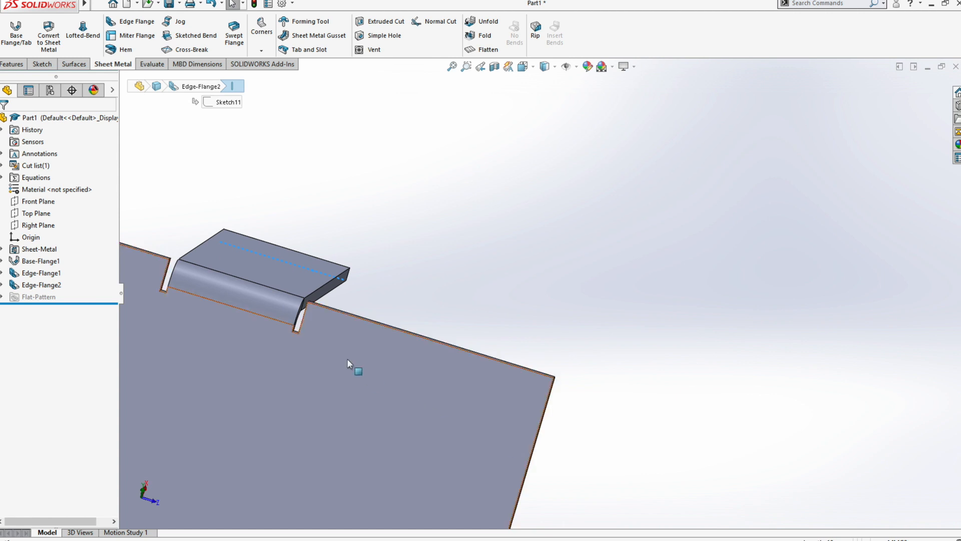
{"action": "scroll", "coordinate": [296, 313], "scroll_direction": "down", "scroll_amount": 3}
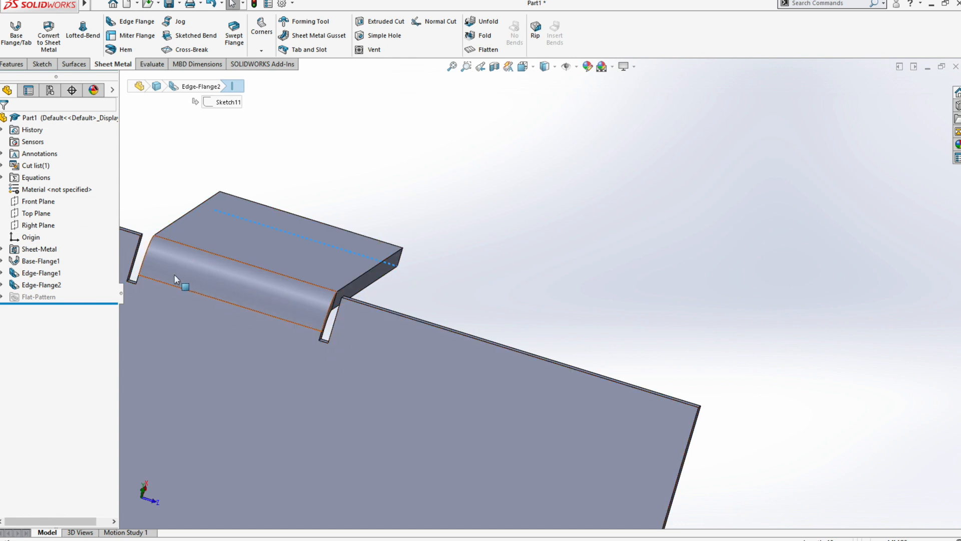
{"action": "middle_click_drag", "start_coordinate": [311, 307], "coordinate": [167, 274]}
{"action": "middle_click_drag", "start_coordinate": [429, 312], "coordinate": [406, 289]}
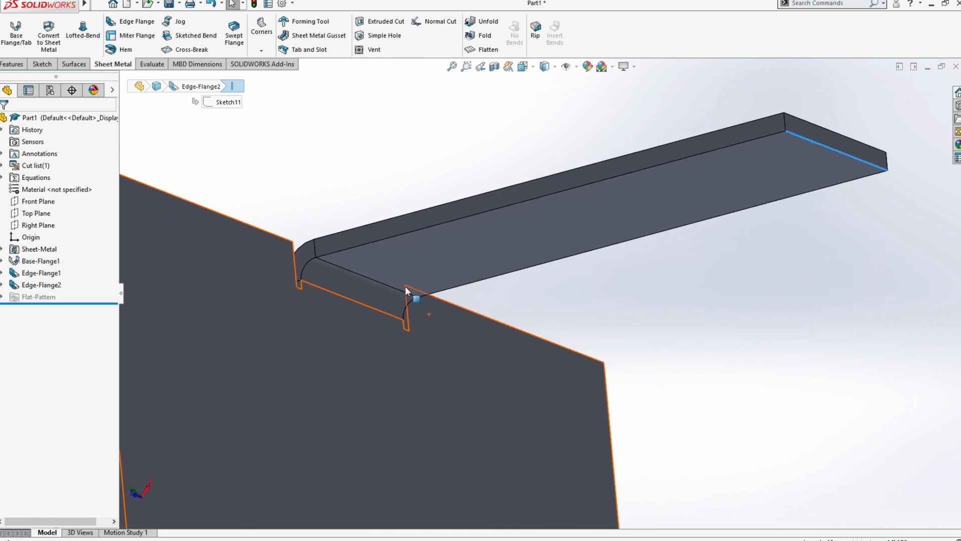
Reopen the second edge flange's definition and enable a custom relief type, keeping Rectangle with relief ratio 0.5
{"action": "right_click", "coordinate": [36, 284]}
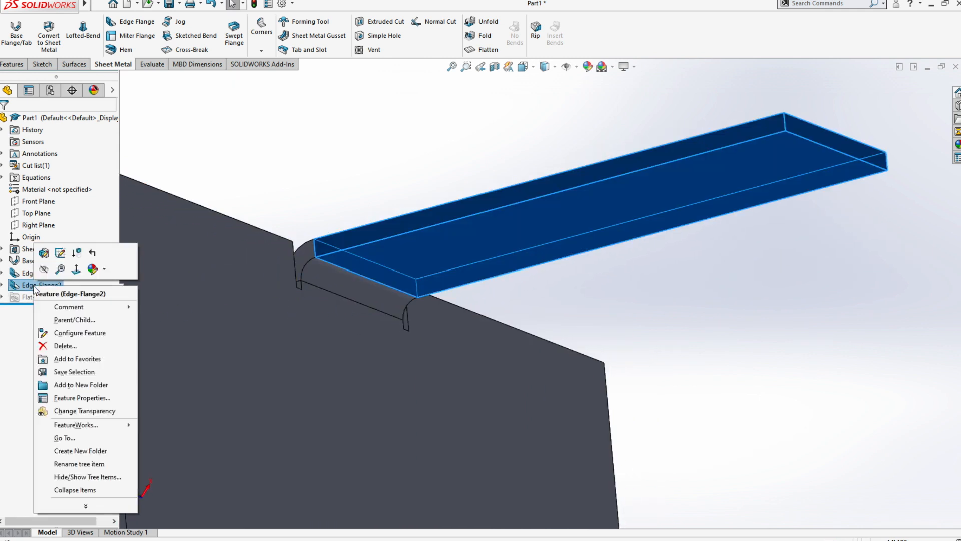
{"action": "left_click", "coordinate": [43, 253]}
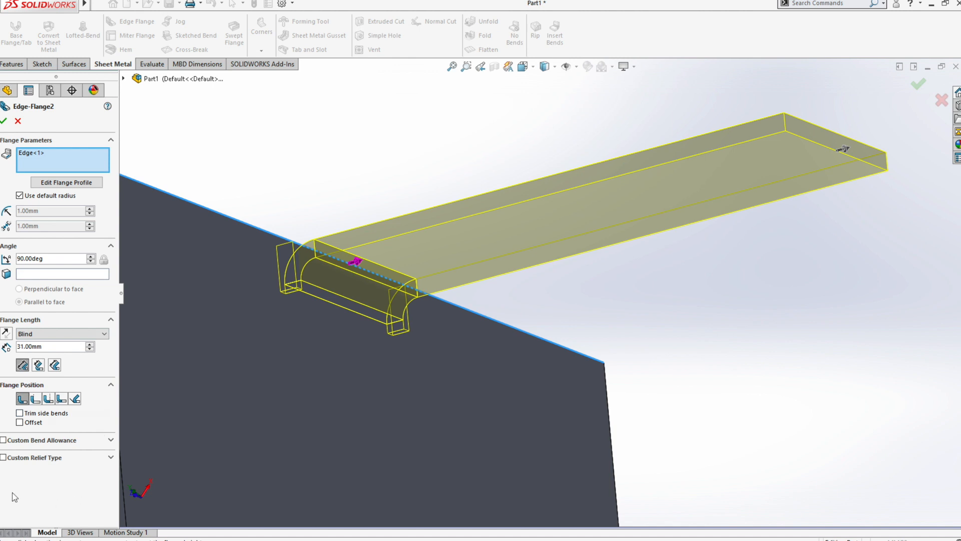
{"action": "left_click", "coordinate": [44, 458]}
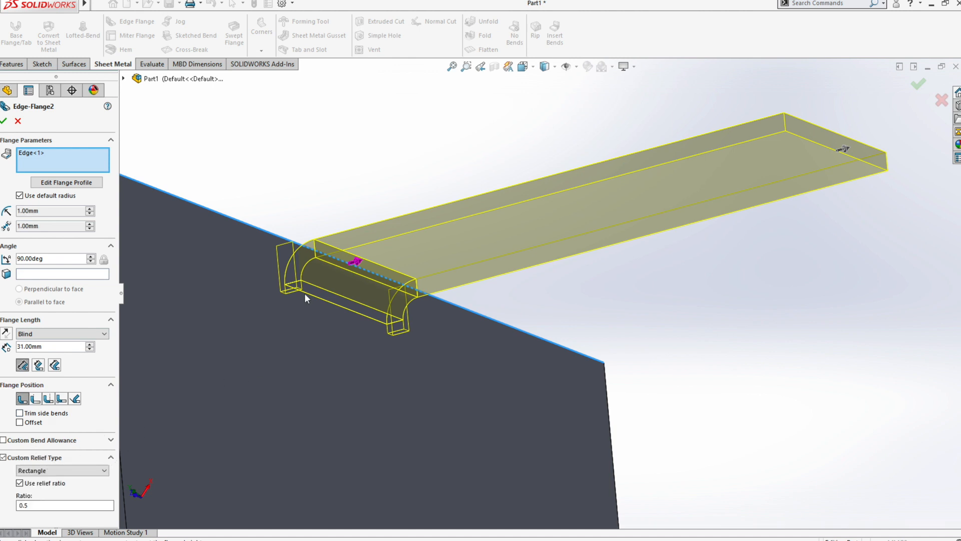
{"action": "scroll", "coordinate": [288, 293], "scroll_direction": "up", "scroll_amount": 1}
{"action": "scroll", "coordinate": [451, 308], "scroll_direction": "down", "scroll_amount": 3}
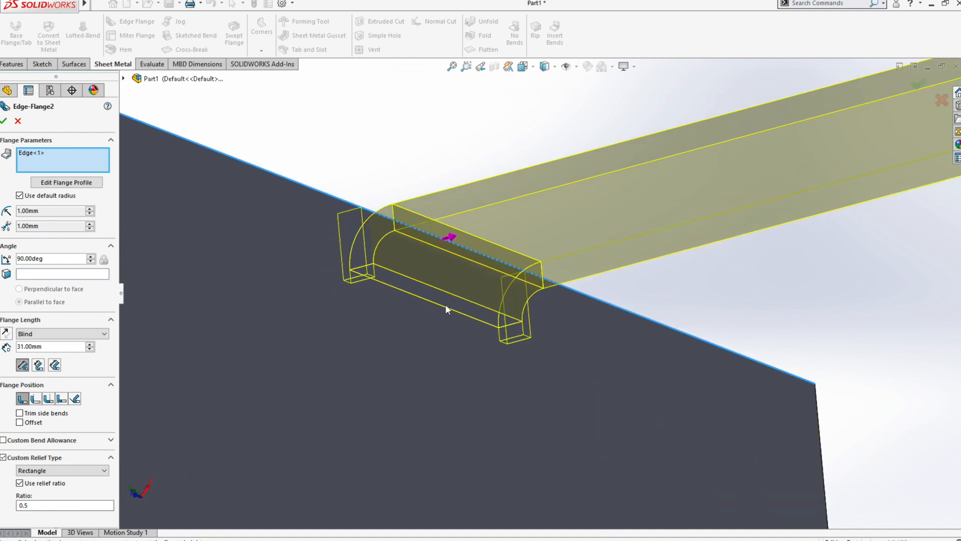
{"action": "scroll", "coordinate": [428, 298], "scroll_direction": "up", "scroll_amount": 5}
{"action": "middle_click_drag", "start_coordinate": [429, 300], "coordinate": [571, 352]}
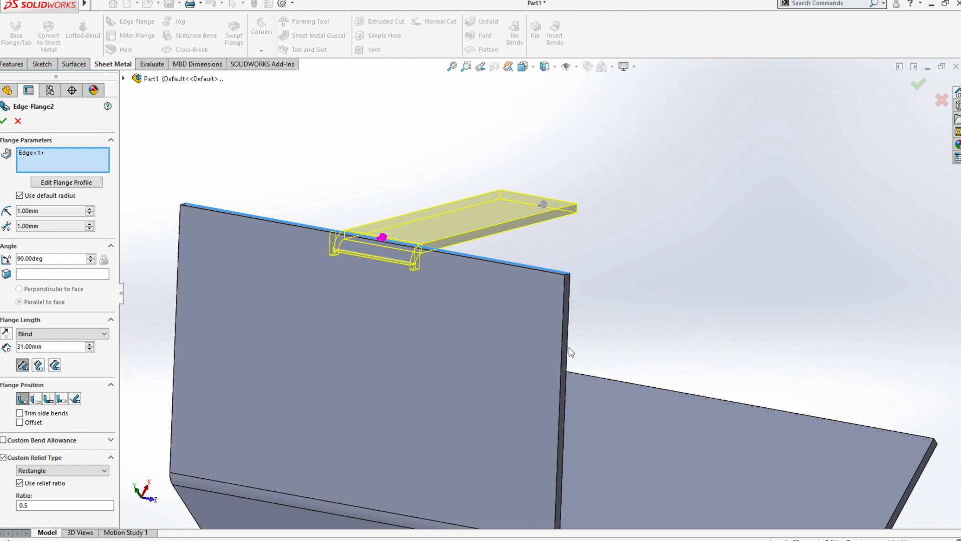
Change the second edge flange's relief type to Obround and inspect the rounded notches in the preview
{"action": "left_click", "coordinate": [103, 471]}
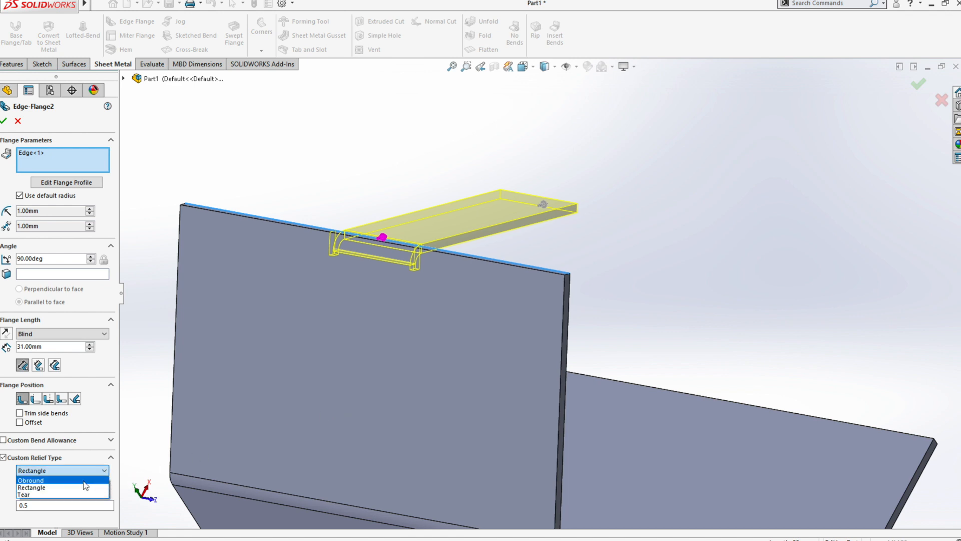
{"action": "left_click", "coordinate": [85, 481]}
{"action": "scroll", "coordinate": [413, 276], "scroll_direction": "down", "scroll_amount": 5}
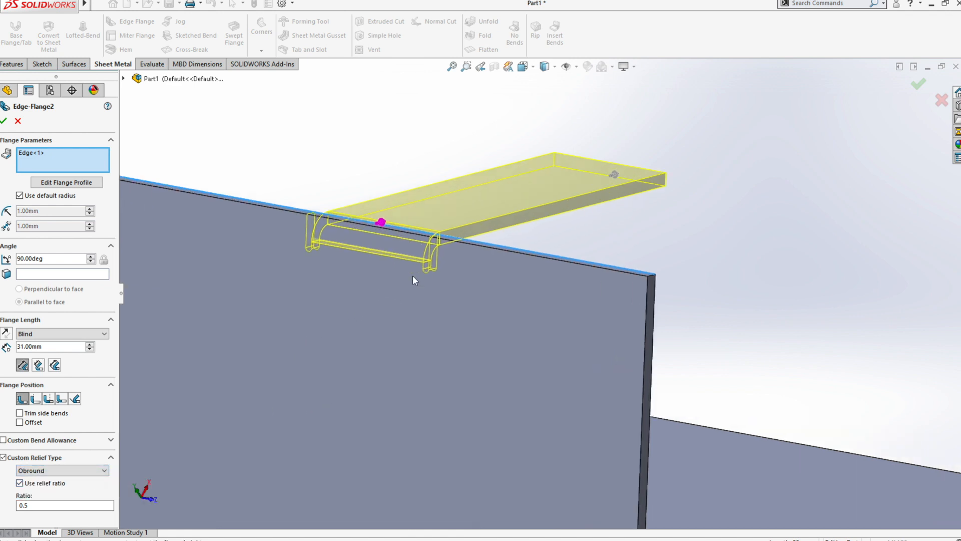
{"action": "middle_click_drag", "start_coordinate": [452, 263], "coordinate": [493, 265]}
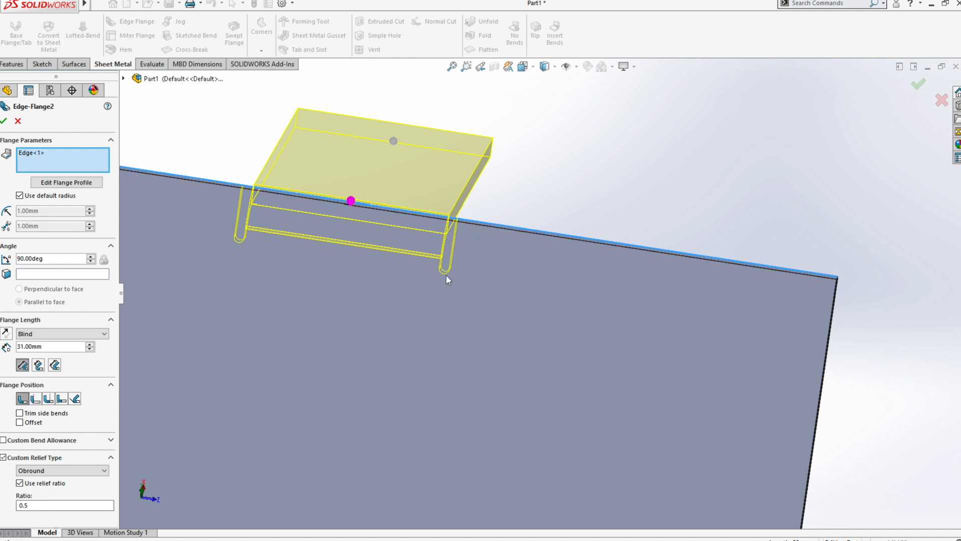
Set the obround relief ratio to 0.1 and look closely at the narrowed notch in the preview
{"action": "left_click", "coordinate": [77, 505]}
{"action": "type", "text": "0.1"}
{"action": "key", "text": "Return"}
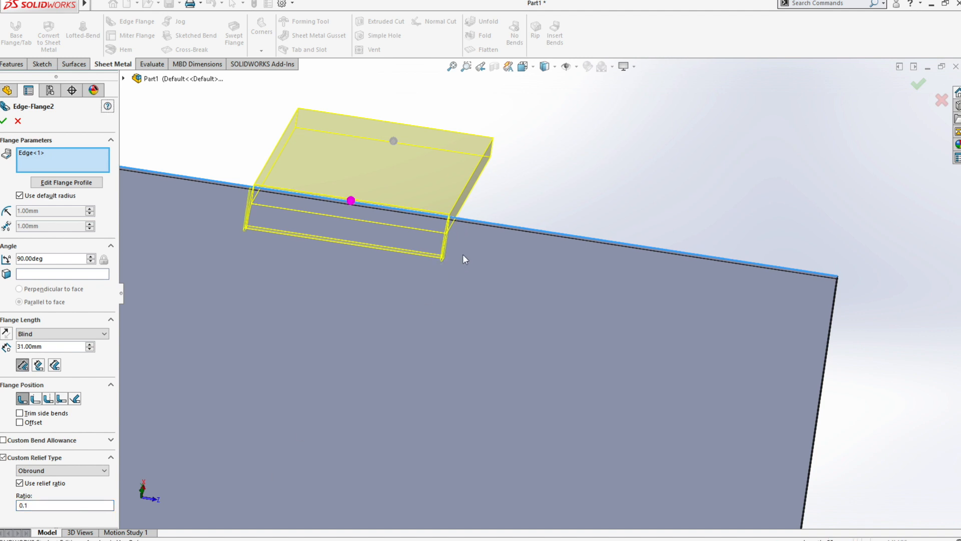
{"action": "scroll", "coordinate": [463, 254], "scroll_direction": "down", "scroll_amount": 6}
{"action": "middle_click_drag", "start_coordinate": [514, 280], "coordinate": [511, 281]}
Try larger obround relief ratios of 1 and 3 on the second edge flange
{"action": "left_click_drag", "start_coordinate": [43, 505], "coordinate": [21, 505]}
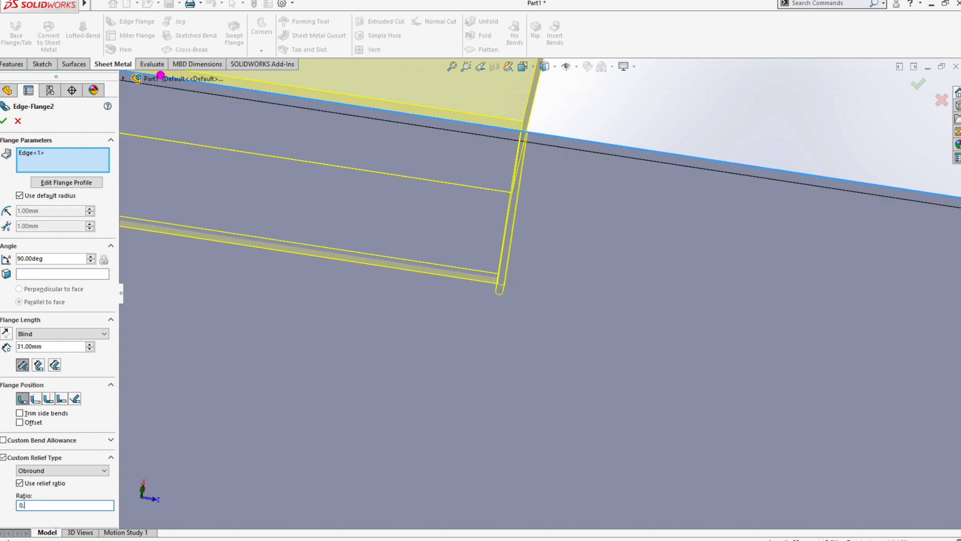
{"action": "key", "text": "Return"}
{"action": "double_click", "coordinate": [35, 509]}
{"action": "type", "text": "1"}
{"action": "key", "text": "Return"}
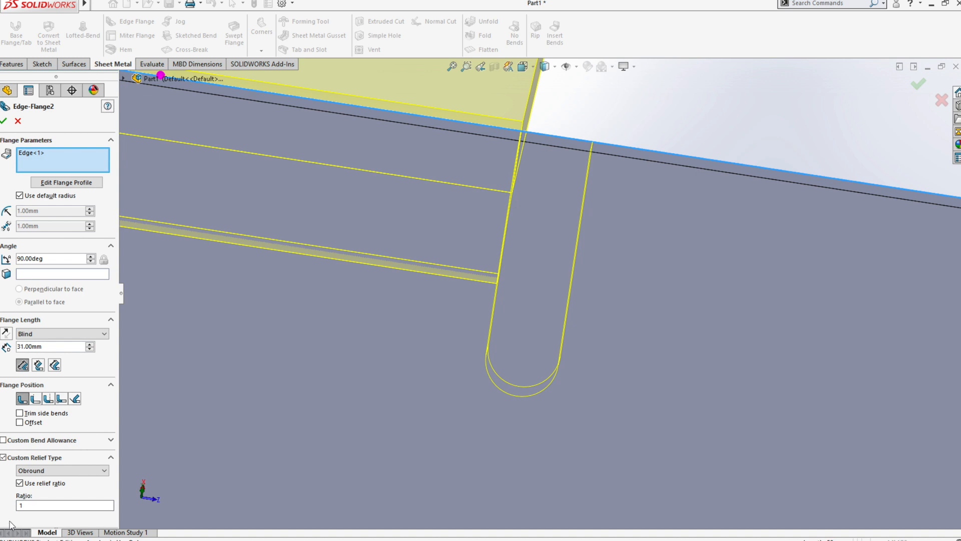
{"action": "type", "text": "3"}
{"action": "key", "text": "Return"}
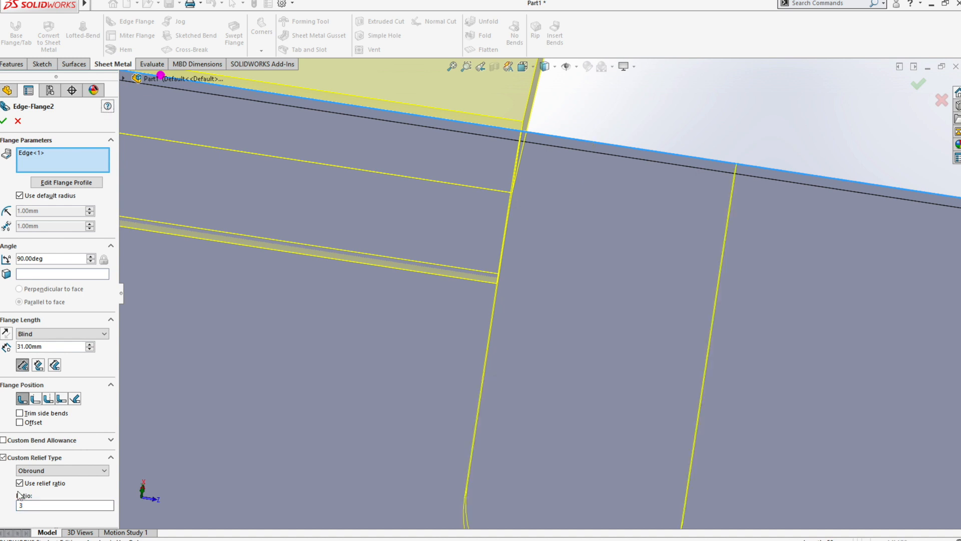
Switch the relief type to Rectangle with ratio 3, accept the flange, and inspect the notch's bottom edge
{"action": "scroll", "coordinate": [533, 368], "scroll_direction": "up", "scroll_amount": 5}
{"action": "left_click", "coordinate": [78, 470]}
{"action": "left_click", "coordinate": [55, 479]}
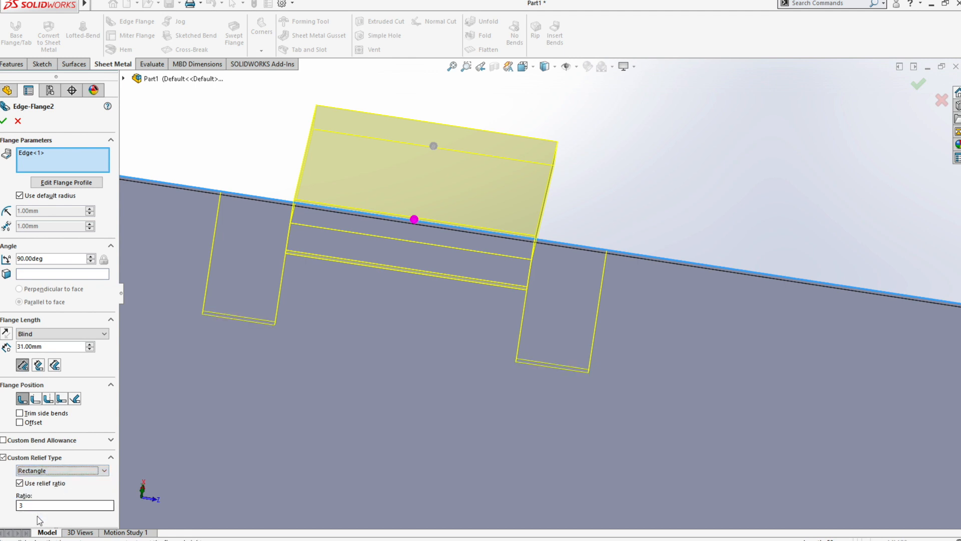
{"action": "scroll", "coordinate": [575, 359], "scroll_direction": "up", "scroll_amount": 3}
{"action": "mouse_move", "coordinate": [575, 358]}
{"action": "middle_mouse_down"}
{"action": "mouse_move", "coordinate": [535, 359]}
{"action": "mouse_move", "coordinate": [569, 365]}
{"action": "middle_mouse_up"}
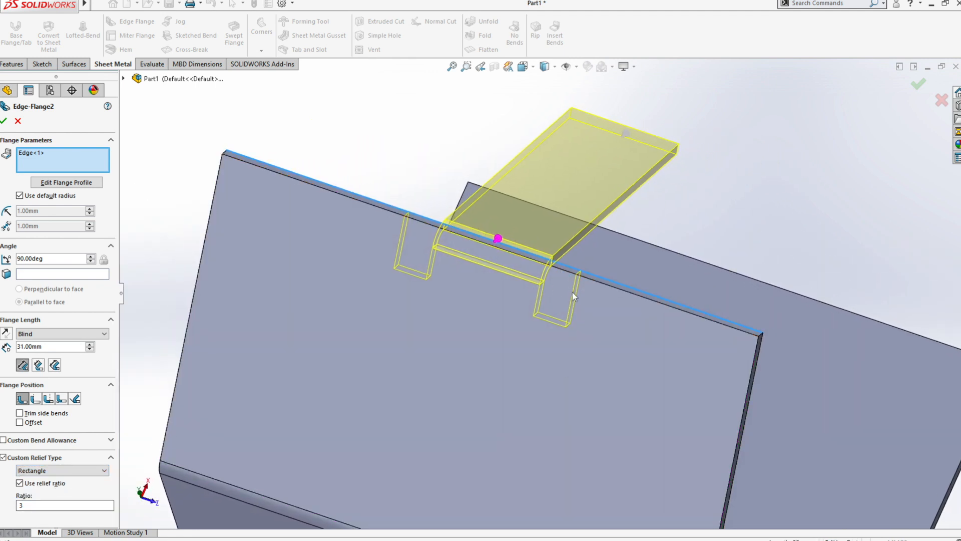
{"action": "middle_click_drag", "start_coordinate": [536, 291], "coordinate": [580, 287]}
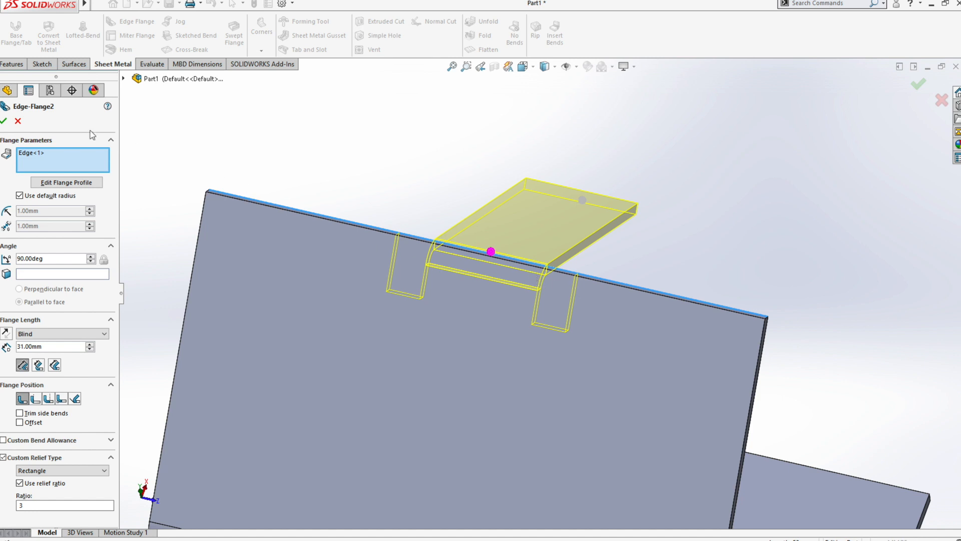
{"action": "key", "text": "Return"}
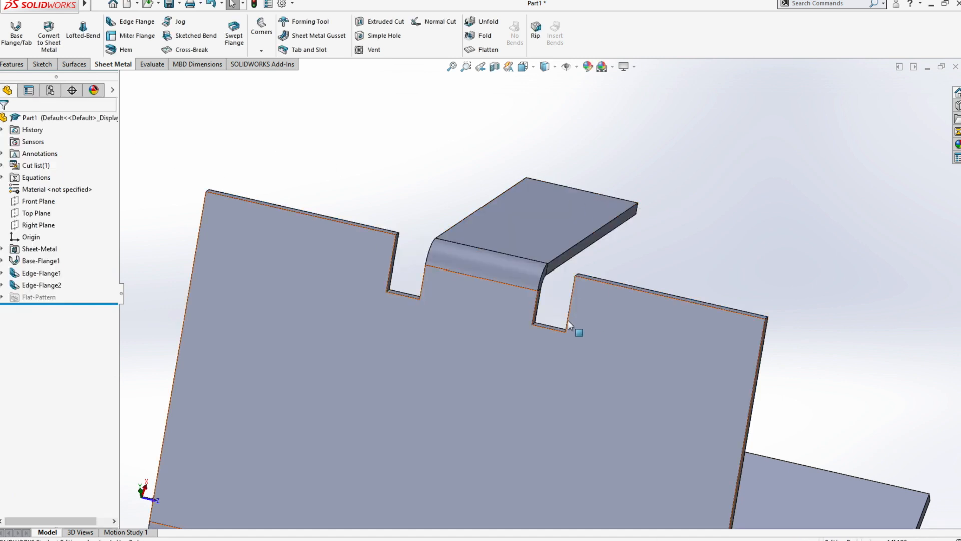
{"action": "left_click", "coordinate": [550, 327]}
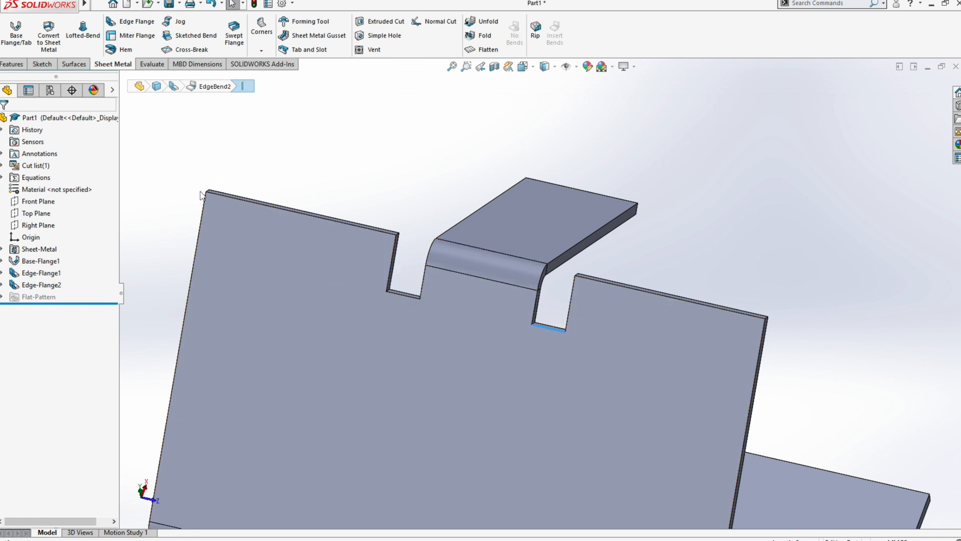
Reopen the second edge flange's definition and set the rectangular relief ratio to 5
{"action": "right_click", "coordinate": [47, 289]}
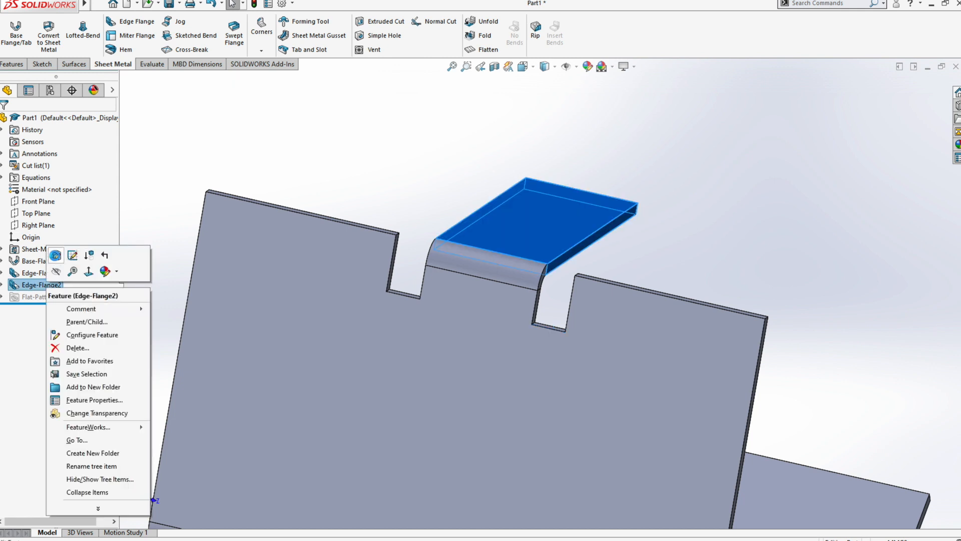
{"action": "left_click", "coordinate": [55, 255]}
{"action": "left_click", "coordinate": [25, 505]}
{"action": "key", "text": "BackSpace"}
{"action": "type", "text": "5"}
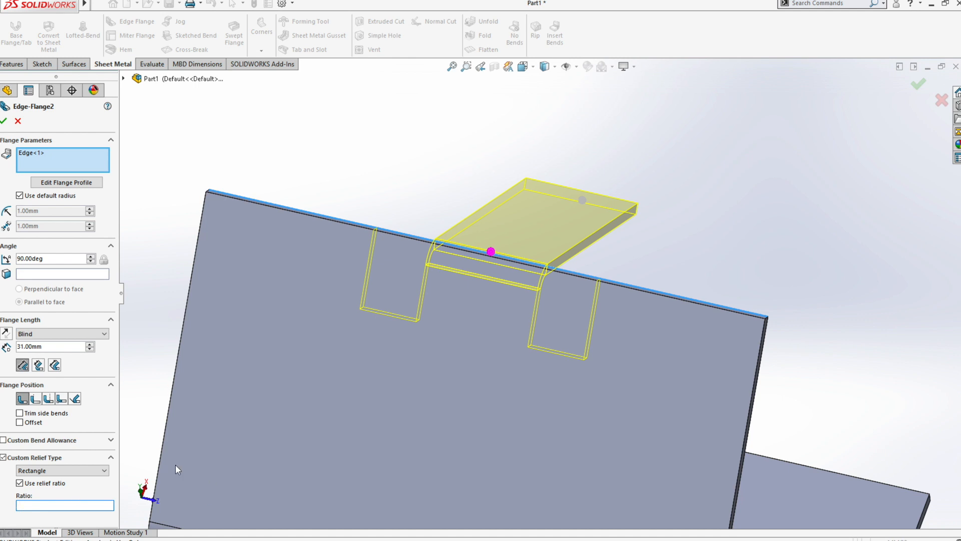
Change the second edge flange's relief type to Obround with a relief ratio of 0.5
{"action": "left_click", "coordinate": [103, 471]}
{"action": "left_click", "coordinate": [80, 480]}
{"action": "left_click_drag", "start_coordinate": [62, 505], "coordinate": [19, 506]}
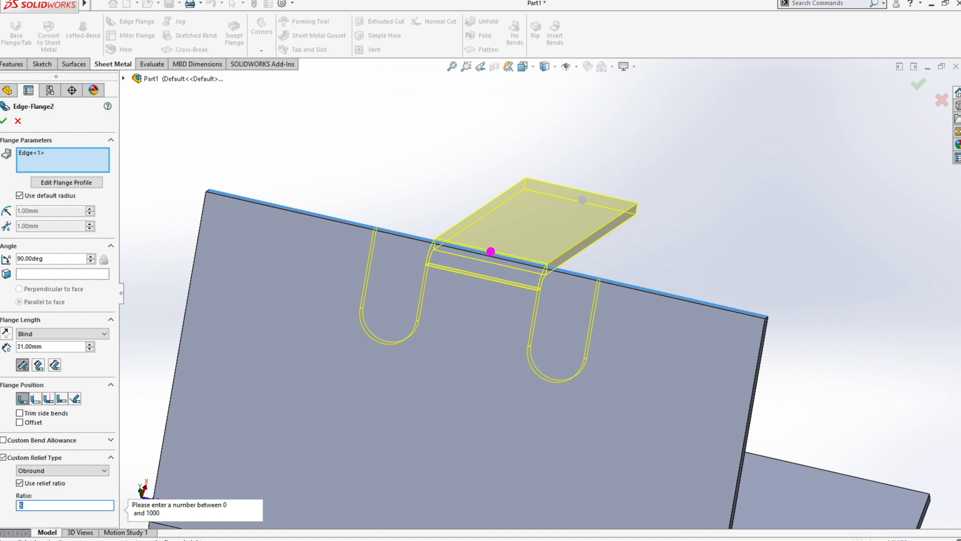
{"action": "type", "text": "0.1"}
{"action": "key", "text": "BackSpace"}
{"action": "key", "text": "BackSpace"}
{"action": "type", "text": "0.5"}
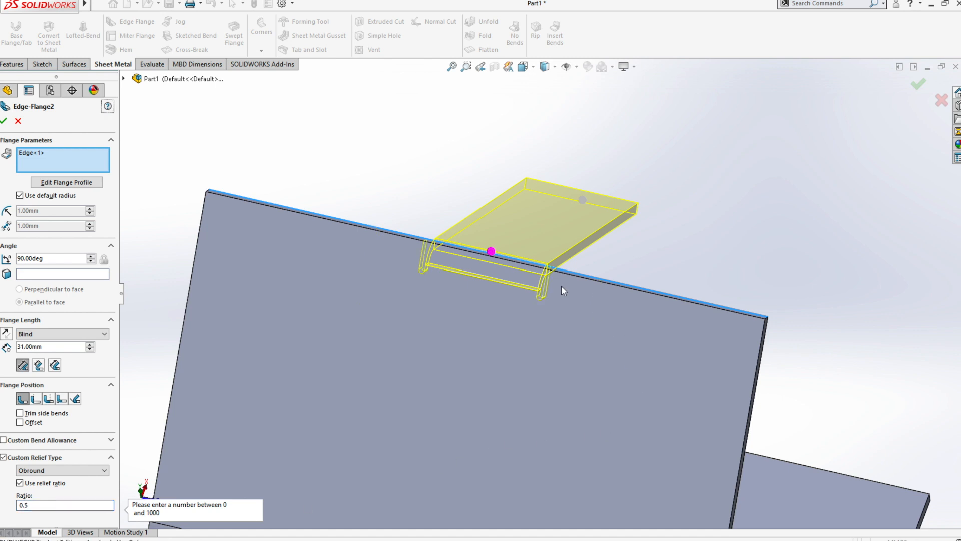
Set the obround relief ratio to 0.1 and view the previewed notches from the flange's other side
{"action": "scroll", "coordinate": [561, 286], "scroll_direction": "down", "scroll_amount": 3}
{"action": "middle_click_drag", "start_coordinate": [525, 302], "coordinate": [546, 302]}
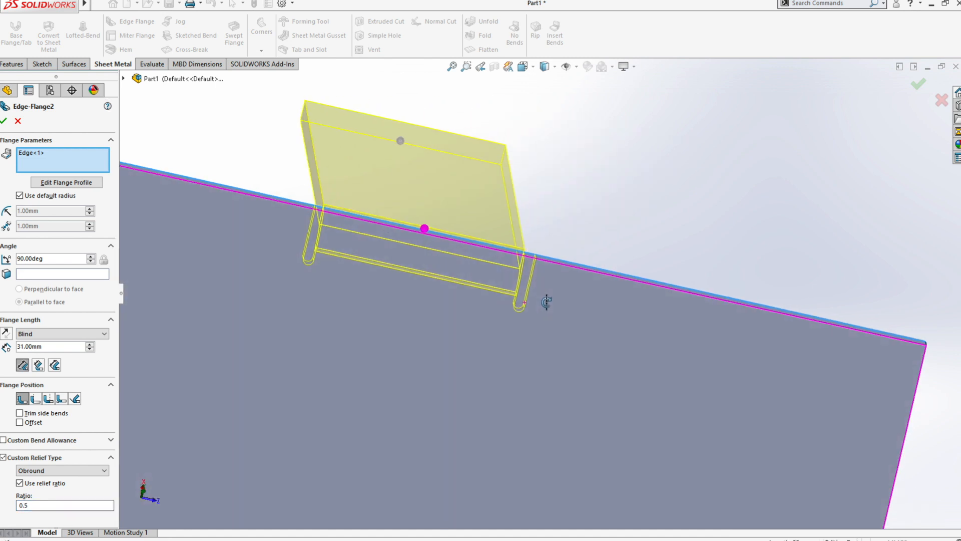
{"action": "left_click", "coordinate": [92, 505]}
{"action": "key", "text": "BackSpace"}
{"action": "type", "text": "1"}
{"action": "key", "text": "Return"}
{"action": "middle_click_drag", "start_coordinate": [403, 353], "coordinate": [300, 317]}
{"action": "middle_click_drag", "start_coordinate": [339, 293], "coordinate": [308, 282]}
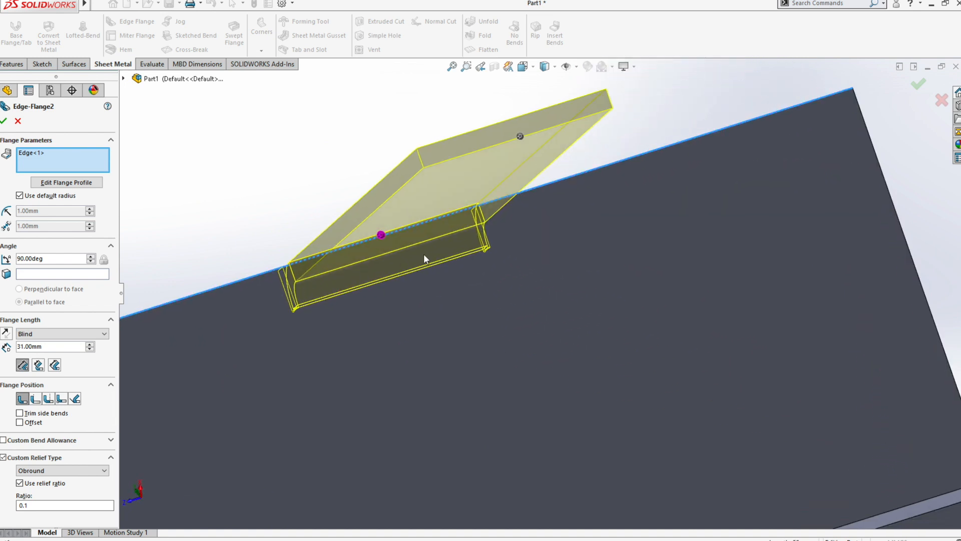
Restore the obround relief ratio to 0.5 for the second edge flange
{"action": "scroll", "coordinate": [342, 308], "scroll_direction": "up", "scroll_amount": 5}
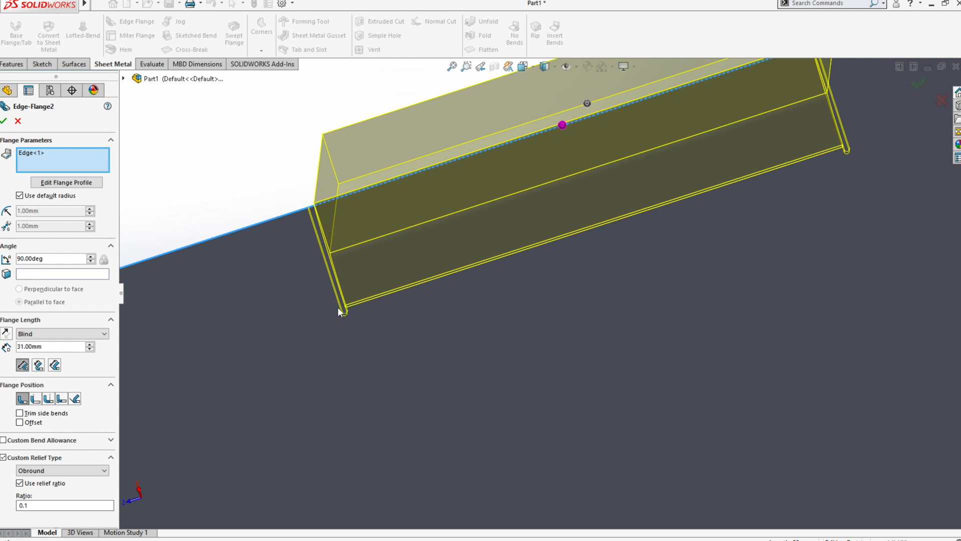
{"action": "left_click", "coordinate": [64, 505]}
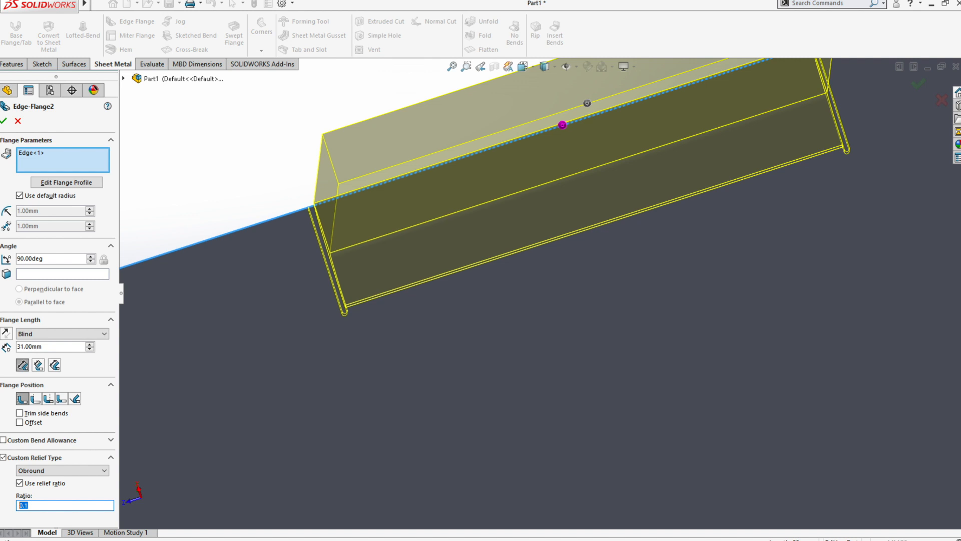
{"action": "type", "text": "0.5"}
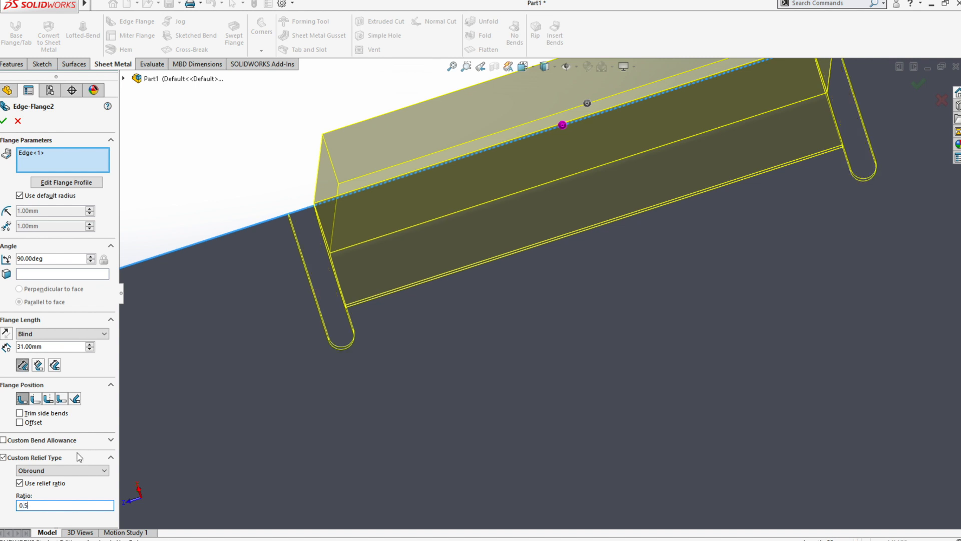
Apply the obround relief to the second edge flange and inspect the relief notches at both ends of its bend
{"action": "scroll", "coordinate": [410, 390], "scroll_direction": "up", "scroll_amount": 3}
{"action": "middle_click_drag", "start_coordinate": [389, 379], "coordinate": [514, 382]}
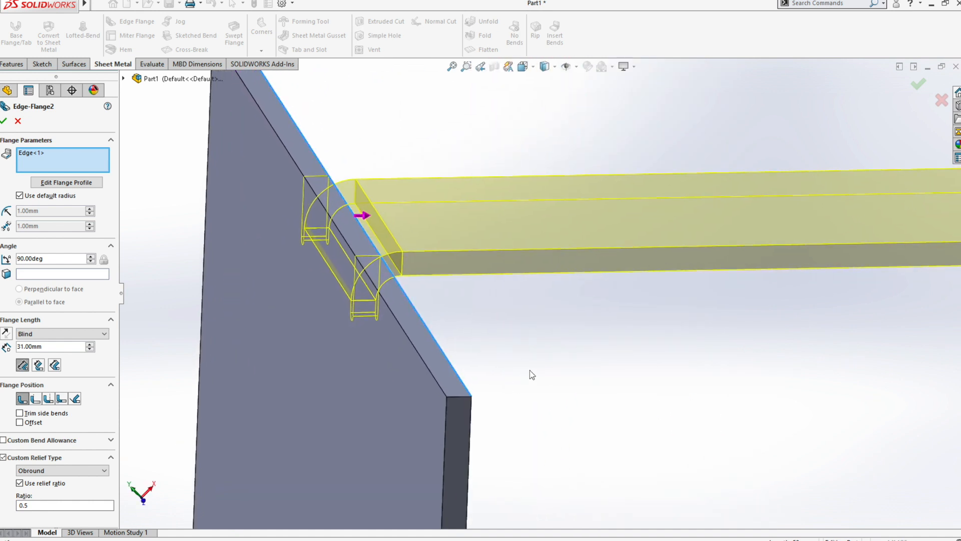
{"action": "scroll", "coordinate": [530, 370], "scroll_direction": "up", "scroll_amount": 2}
{"action": "middle_click_drag", "start_coordinate": [624, 356], "coordinate": [568, 357]}
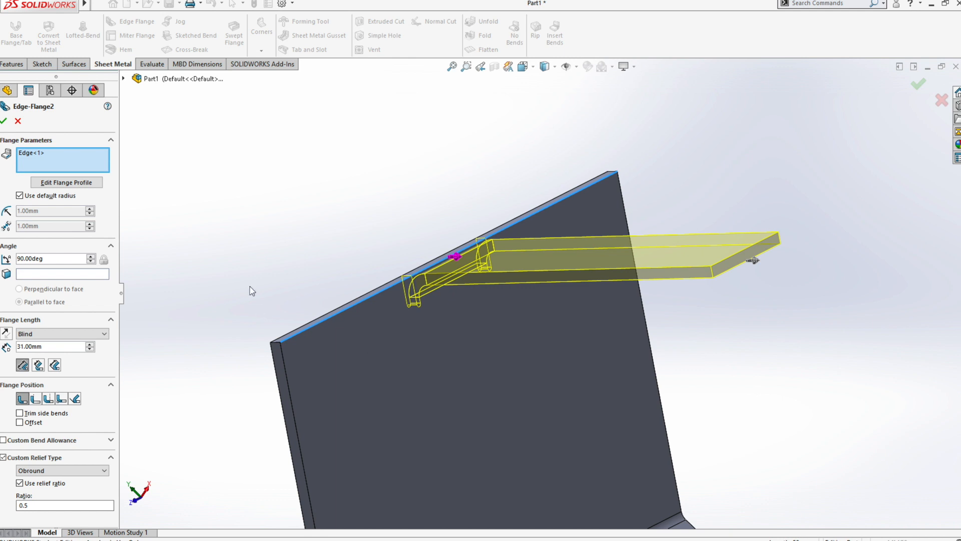
{"action": "left_click", "coordinate": [5, 121]}
{"action": "middle_click_drag", "start_coordinate": [431, 240], "coordinate": [554, 251]}
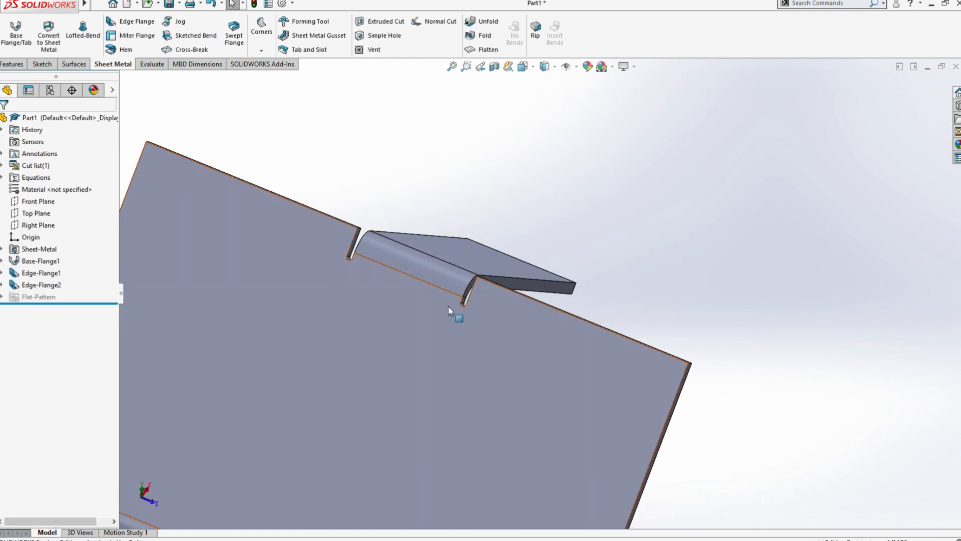
{"action": "middle_click_drag", "start_coordinate": [473, 308], "coordinate": [454, 240]}
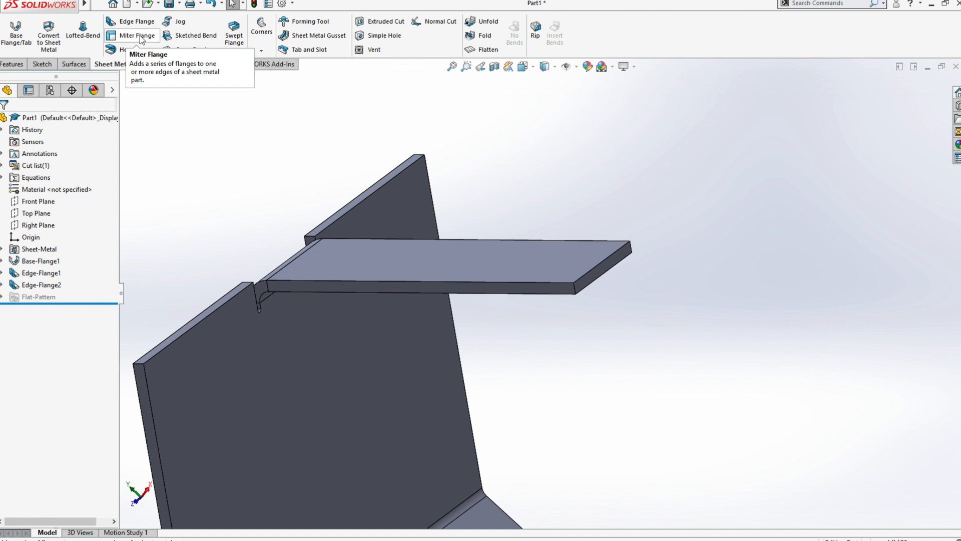
{"action": "scroll", "coordinate": [470, 186], "scroll_direction": "down", "scroll_amount": 5}
{"action": "scroll", "coordinate": [471, 185], "scroll_direction": "up", "scroll_amount": 7}
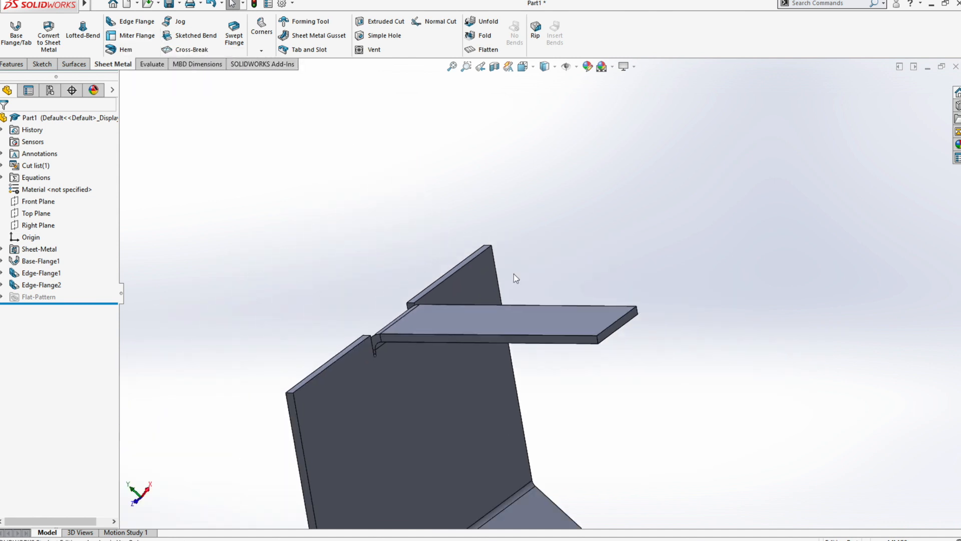
Start a Miter Flange on the slotted wall's side edge and sketch a straight profile line about 9.9 mm long inward from its upper corner
{"action": "scroll", "coordinate": [565, 357], "scroll_direction": "up", "scroll_amount": 2}
{"action": "middle_click_drag", "start_coordinate": [566, 397], "coordinate": [466, 256], "text": "ctrl"}
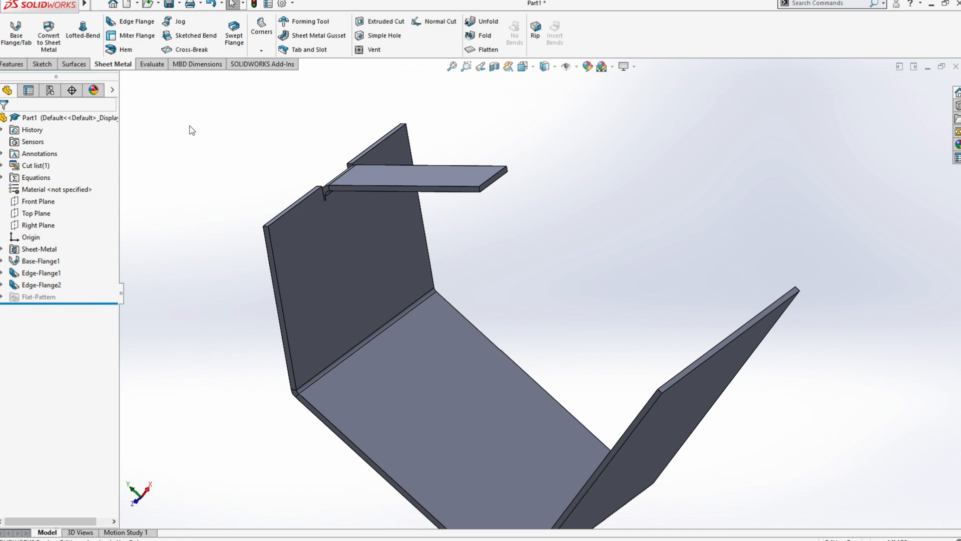
{"action": "left_click", "coordinate": [130, 39]}
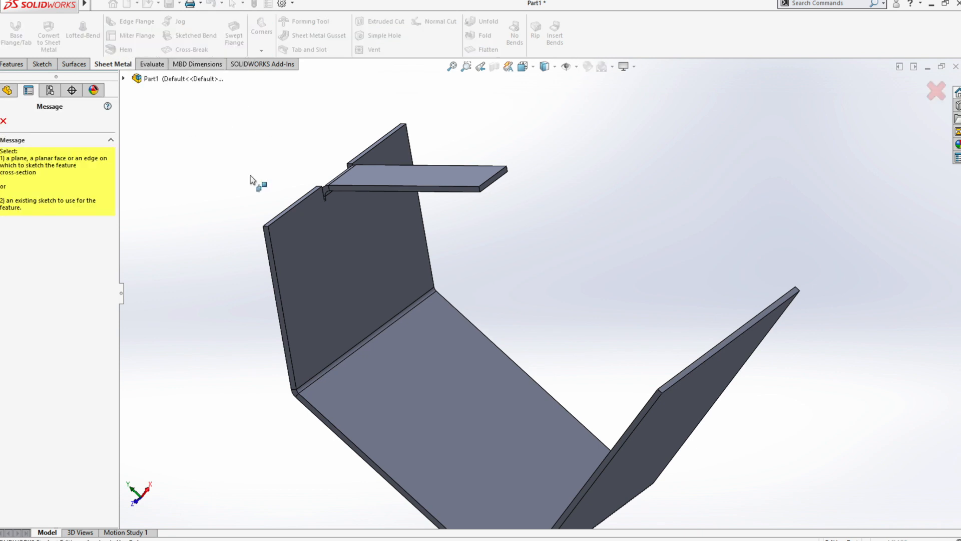
{"action": "left_click", "coordinate": [269, 240]}
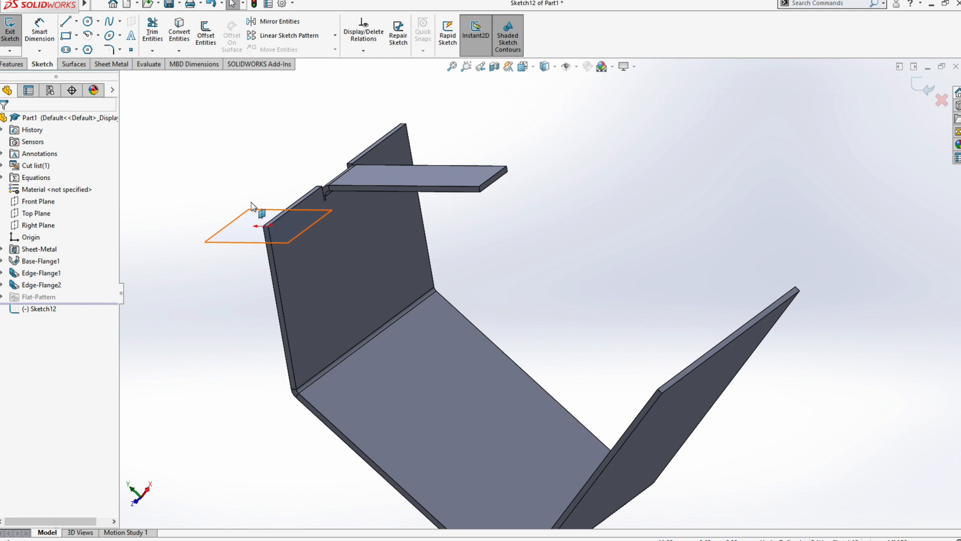
{"action": "left_click", "coordinate": [269, 227]}
{"action": "left_click", "coordinate": [320, 226]}
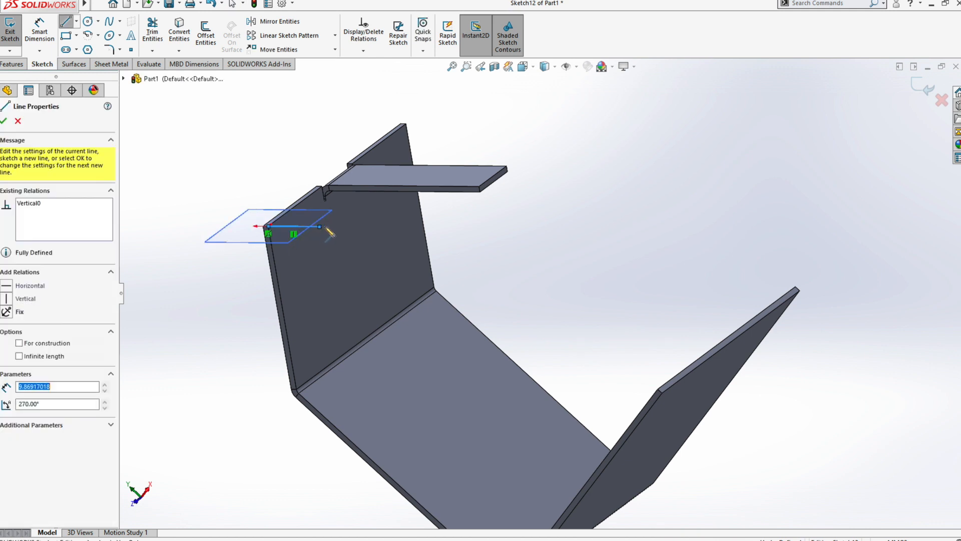
{"action": "key", "text": "Escape"}
{"action": "key", "text": "Escape"}
Dimension the miter flange's profile line to 9 mm and finish the sketch
{"action": "left_click", "coordinate": [40, 30]}
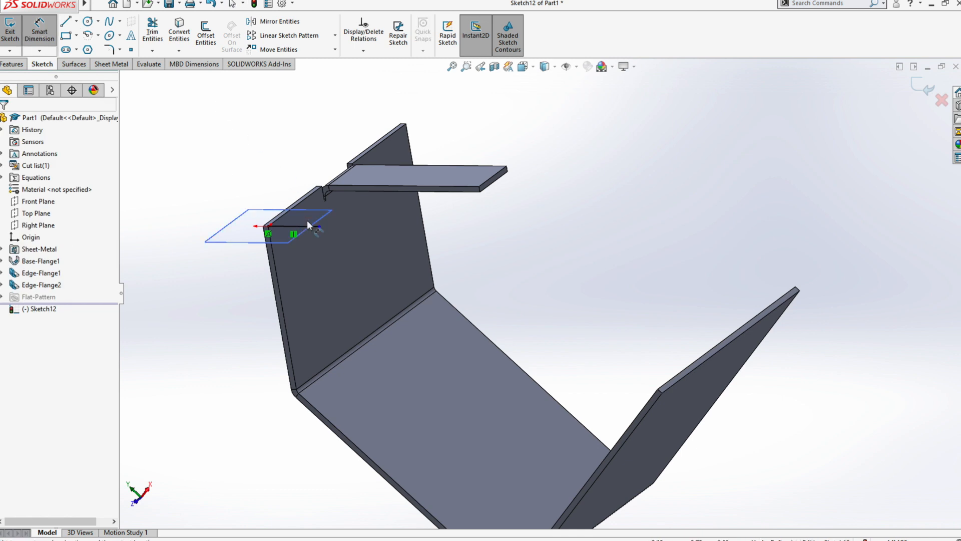
{"action": "left_click", "coordinate": [320, 227]}
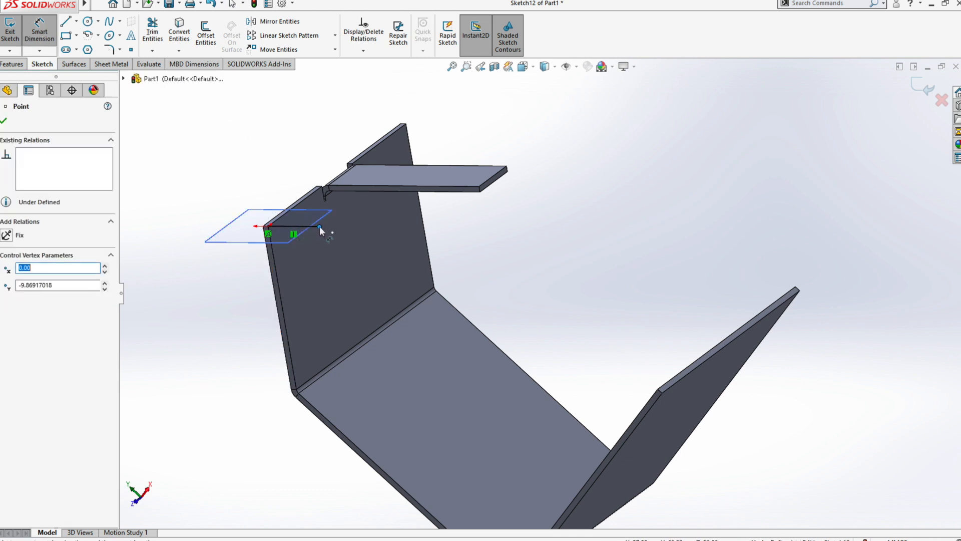
{"action": "left_click", "coordinate": [299, 228]}
{"action": "key", "text": "Escape"}
{"action": "right_click_drag", "start_coordinate": [219, 191], "coordinate": [214, 110]}
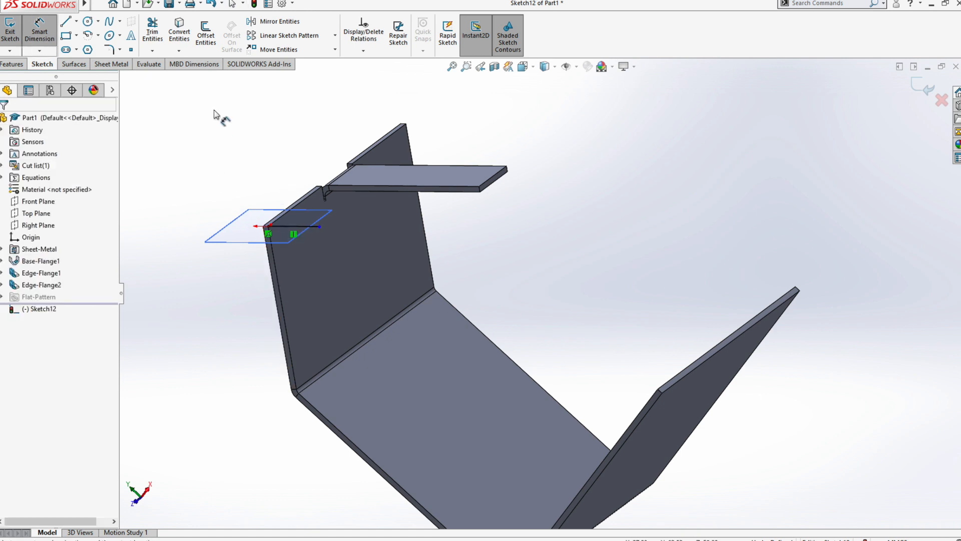
{"action": "left_click", "coordinate": [299, 226]}
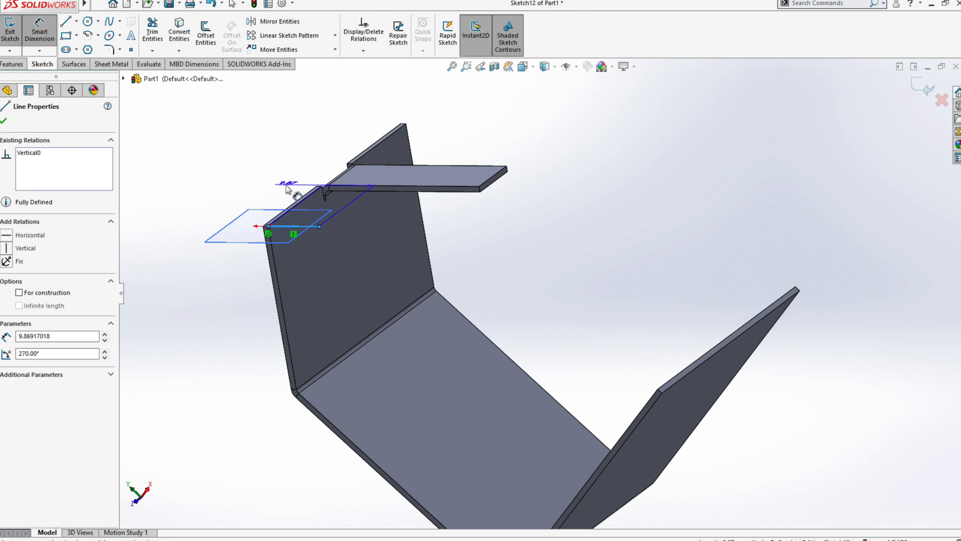
{"action": "left_click", "coordinate": [286, 200]}
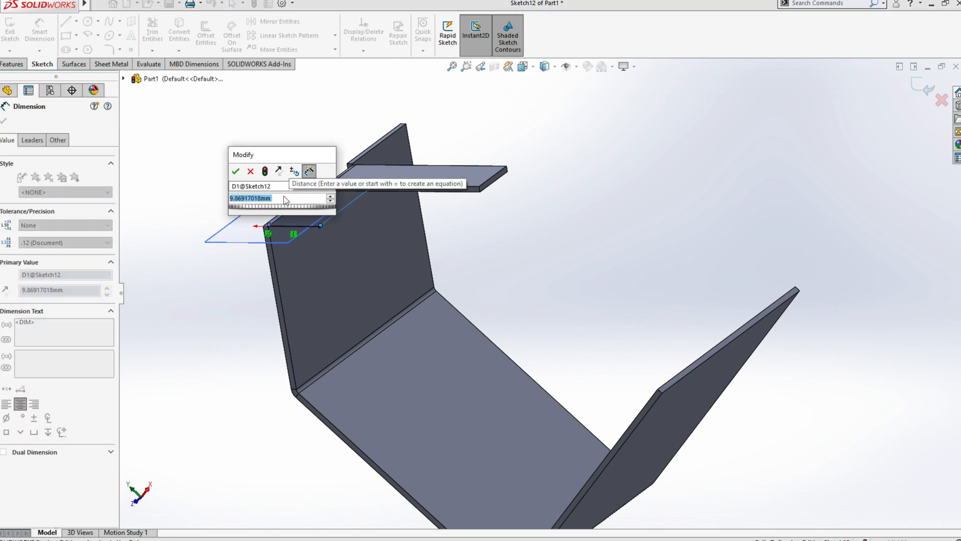
{"action": "type", "text": "9"}
{"action": "key", "text": "Return"}
{"action": "middle_click_drag", "start_coordinate": [273, 265], "coordinate": [265, 276]}
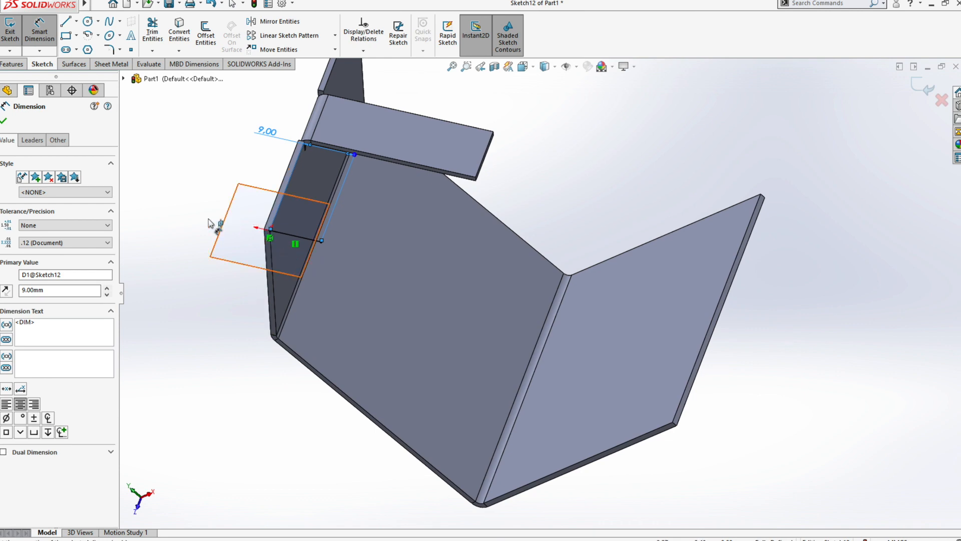
{"action": "left_click", "coordinate": [920, 86]}
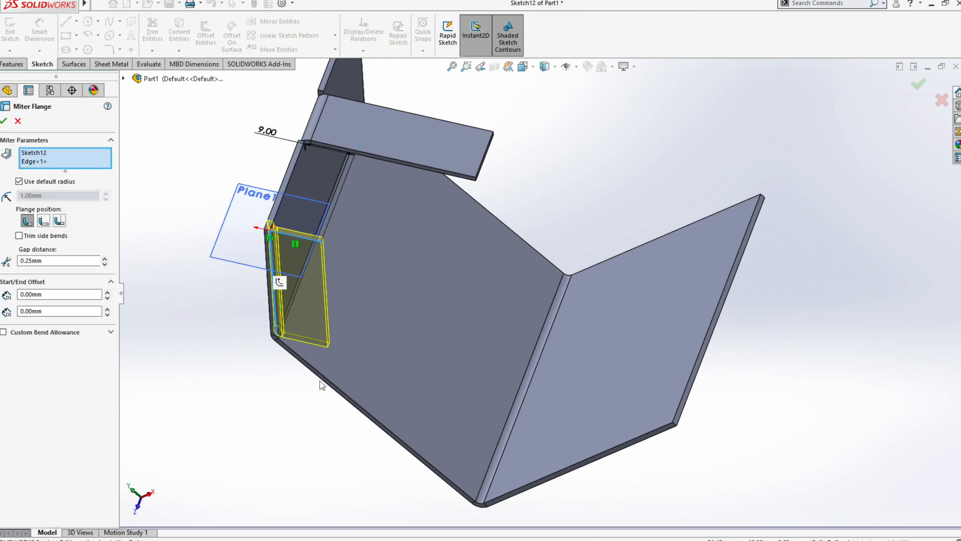
Extend the miter flange along the adjoining side edges of the base and the opposite angled wall
{"action": "middle_click_drag", "start_coordinate": [280, 342], "coordinate": [267, 321]}
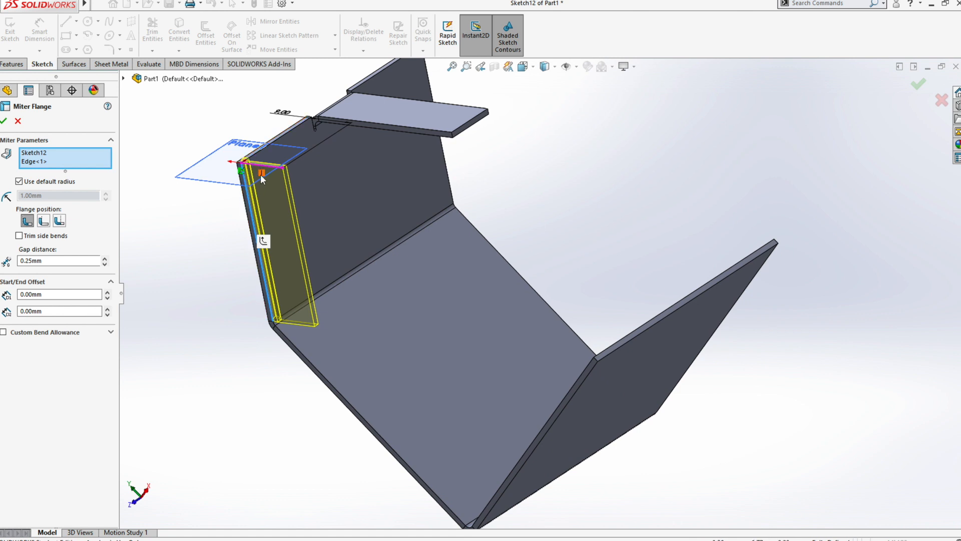
{"action": "scroll", "coordinate": [200, 140], "scroll_direction": "down", "scroll_amount": 3}
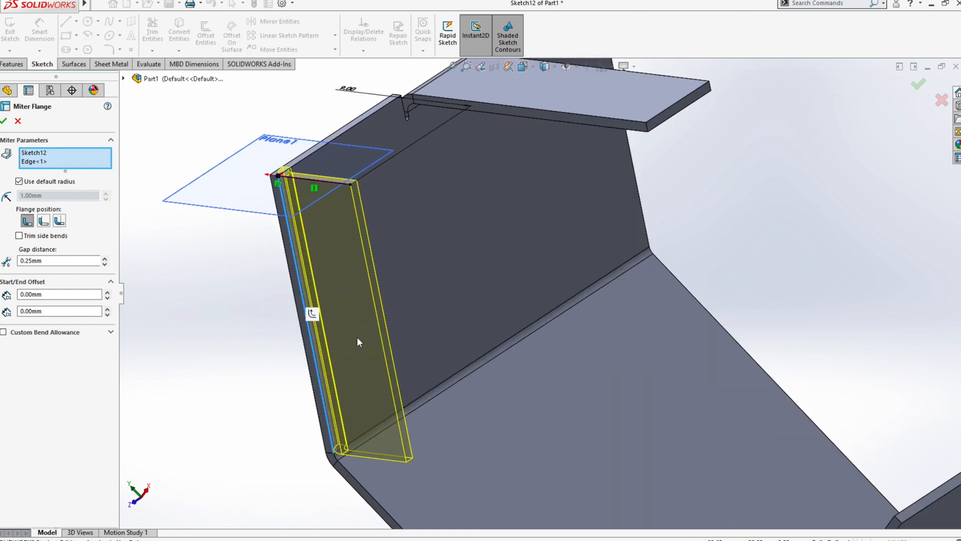
{"action": "scroll", "coordinate": [358, 350], "scroll_direction": "up", "scroll_amount": 5}
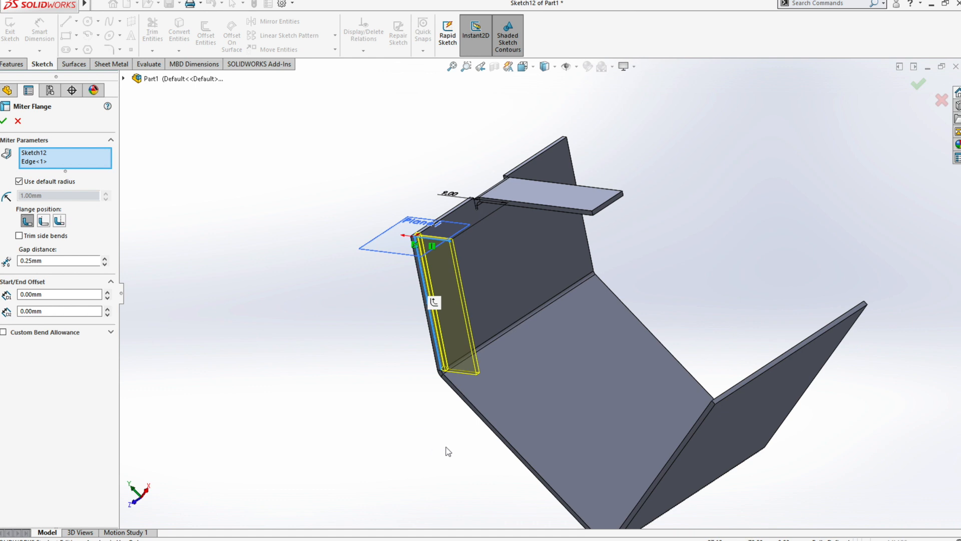
{"action": "left_click", "coordinate": [478, 417]}
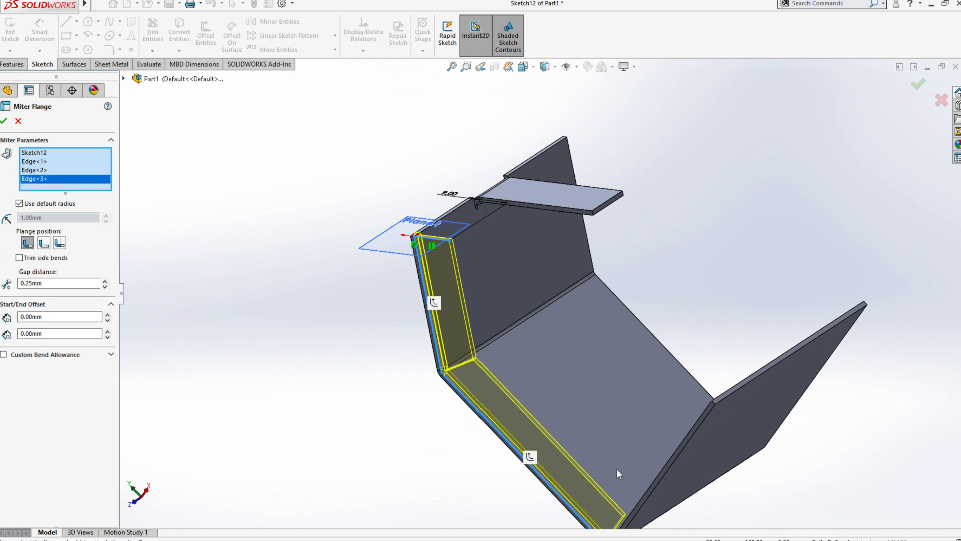
{"action": "middle_click_drag", "start_coordinate": [620, 473], "coordinate": [638, 471]}
{"action": "left_click", "coordinate": [698, 484]}
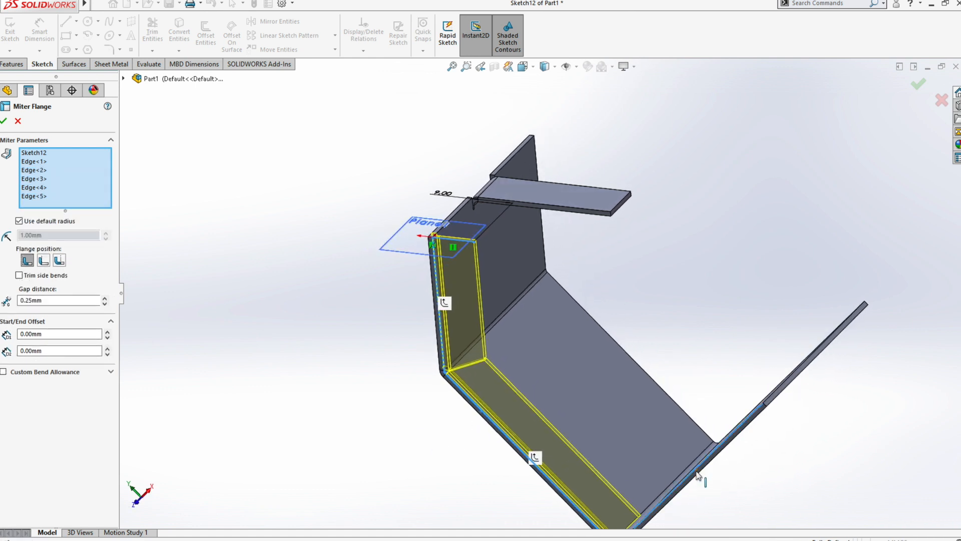
{"action": "middle_click_drag", "start_coordinate": [699, 485], "coordinate": [634, 444]}
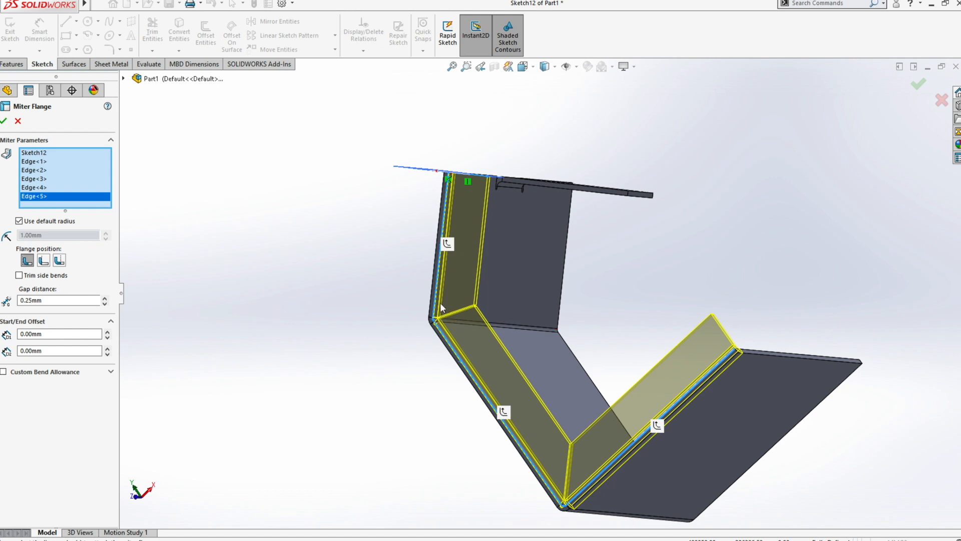
Set the miter flange's gap distance to 1 mm
{"action": "scroll", "coordinate": [470, 318], "scroll_direction": "down", "scroll_amount": 3}
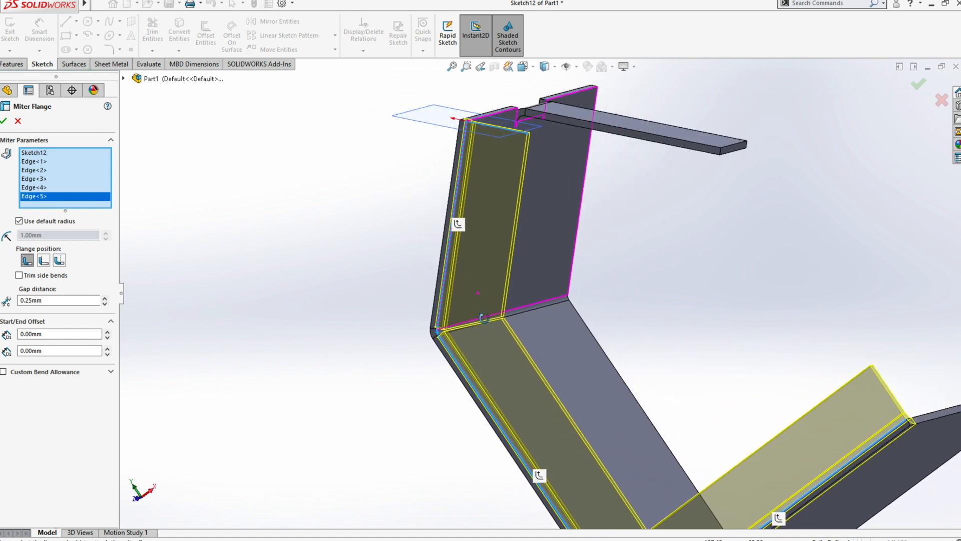
{"action": "middle_click_drag", "start_coordinate": [510, 327], "coordinate": [447, 339]}
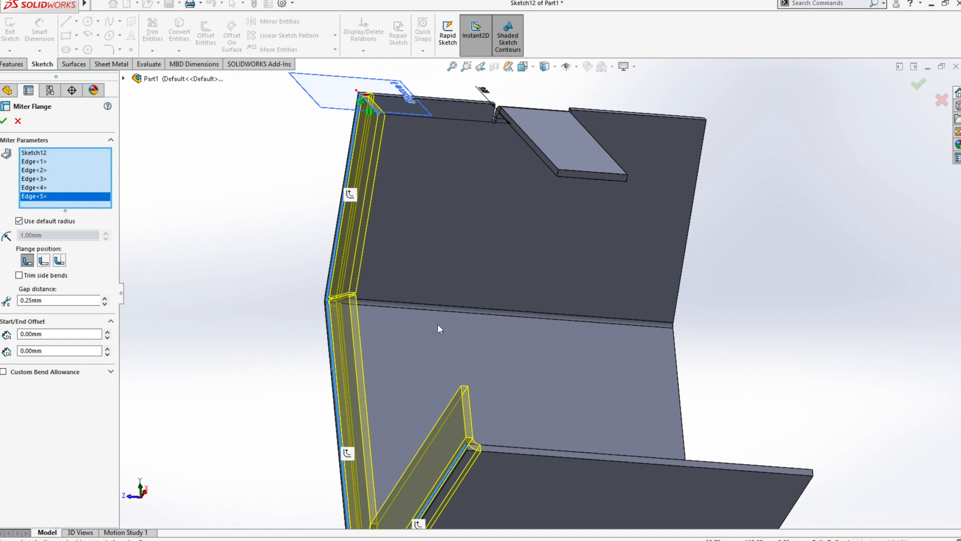
{"action": "left_click", "coordinate": [55, 300]}
{"action": "middle_click_drag", "start_coordinate": [341, 305], "coordinate": [377, 295]}
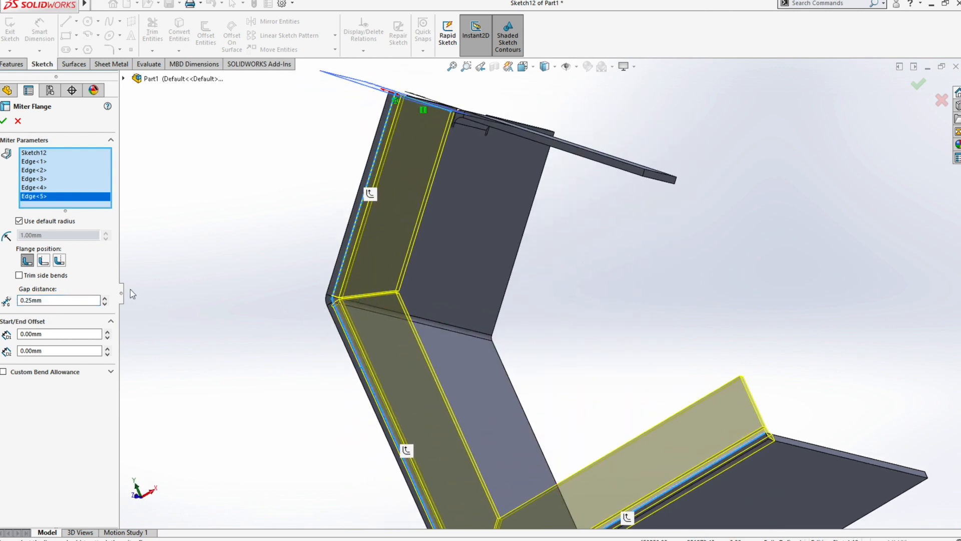
{"action": "double_click", "coordinate": [73, 298]}
{"action": "type", "text": "1"}
{"action": "key", "text": "Tab"}
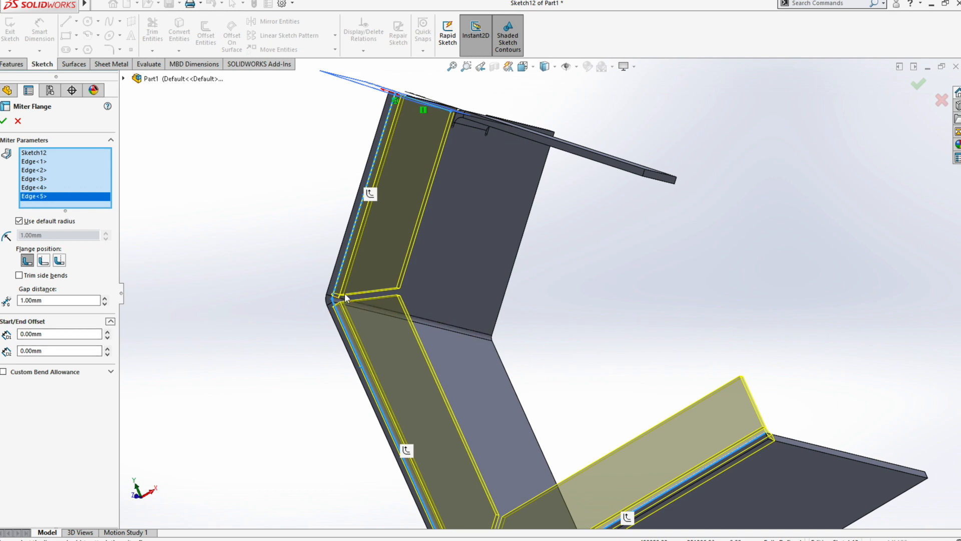
Check the previewed gap between the flange segments from several sides and create the miter flange
{"action": "middle_click_drag", "start_coordinate": [371, 309], "coordinate": [381, 366]}
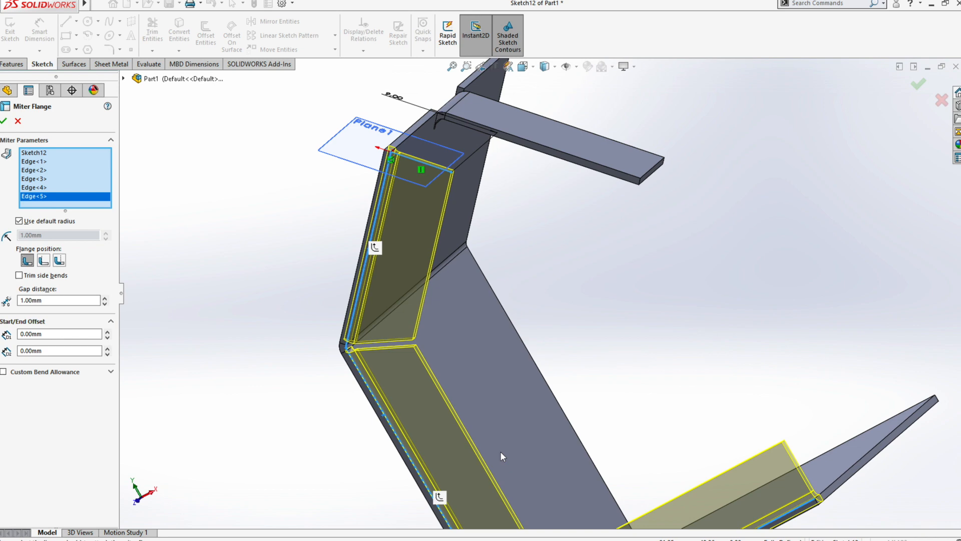
{"action": "middle_click_drag", "start_coordinate": [514, 431], "coordinate": [371, 510]}
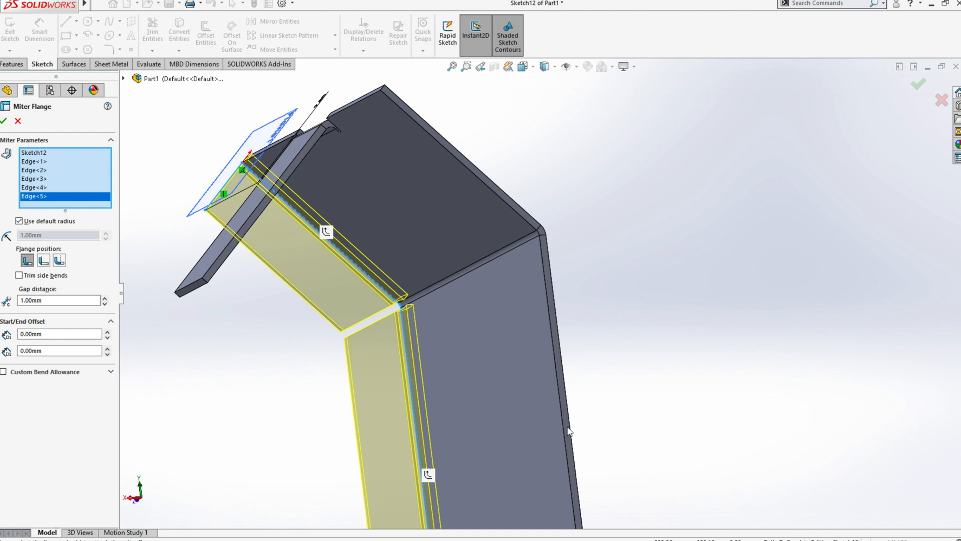
{"action": "left_click", "coordinate": [4, 121]}
{"action": "middle_click_drag", "start_coordinate": [315, 358], "coordinate": [366, 354]}
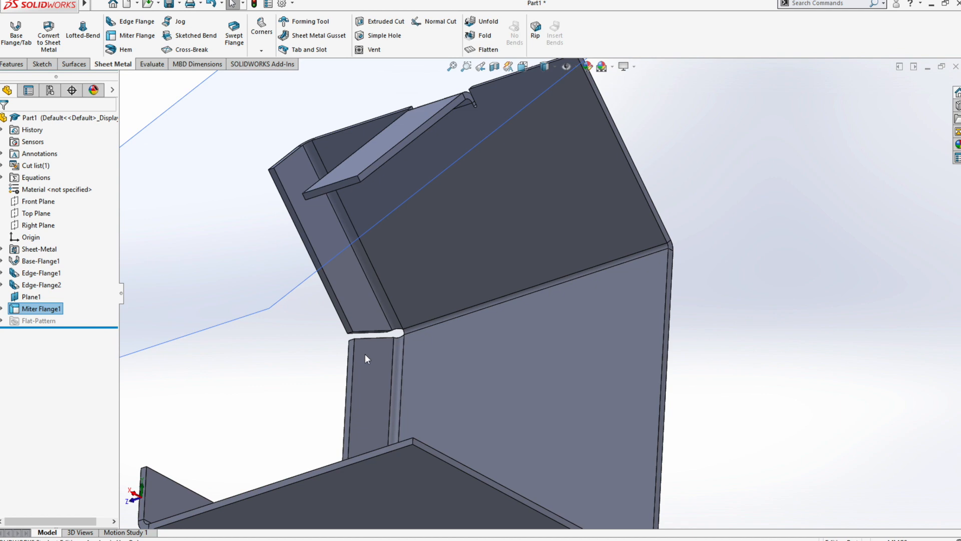
{"action": "middle_click_drag", "start_coordinate": [364, 353], "coordinate": [511, 368]}
Reopen the miter flange's definition, examine its preview at the slotted wall's upper corner, and close it
{"action": "right_click", "coordinate": [41, 308]}
{"action": "key", "text": "Escape"}
{"action": "left_click", "coordinate": [344, 176]}
{"action": "middle_click_drag", "start_coordinate": [343, 177], "coordinate": [329, 208]}
{"action": "scroll", "coordinate": [329, 209], "scroll_direction": "down", "scroll_amount": 3}
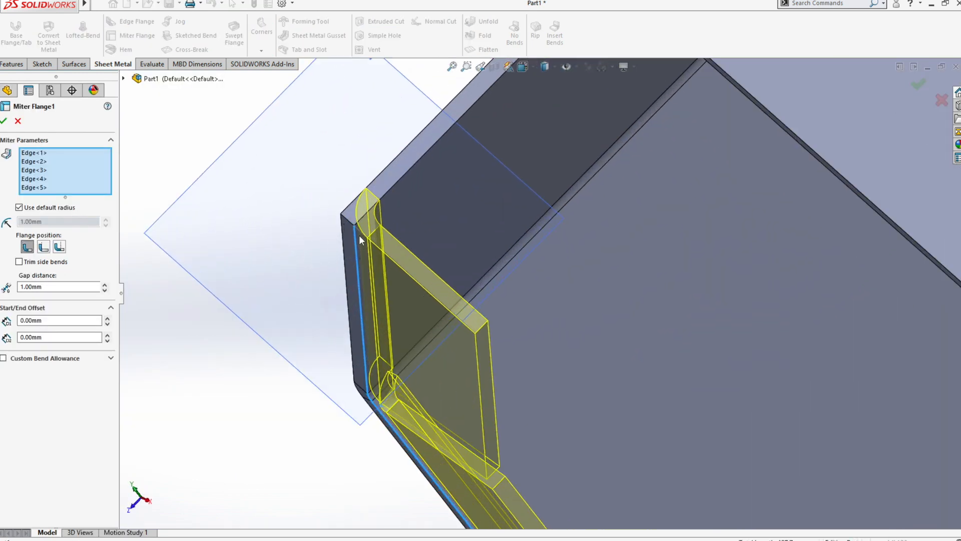
{"action": "left_click", "coordinate": [4, 120]}
Measure the distance between the miter flange's outer face and the slotted wall's opposite side edge, and clear the selection
{"action": "left_click", "coordinate": [395, 323]}
{"action": "middle_click_drag", "start_coordinate": [395, 323], "coordinate": [732, 110]}
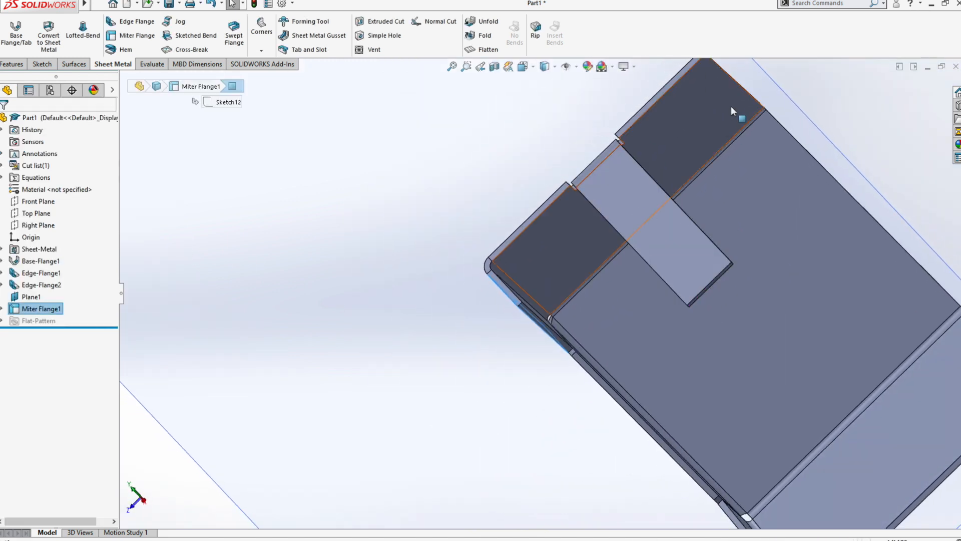
{"action": "left_click", "coordinate": [734, 80]}
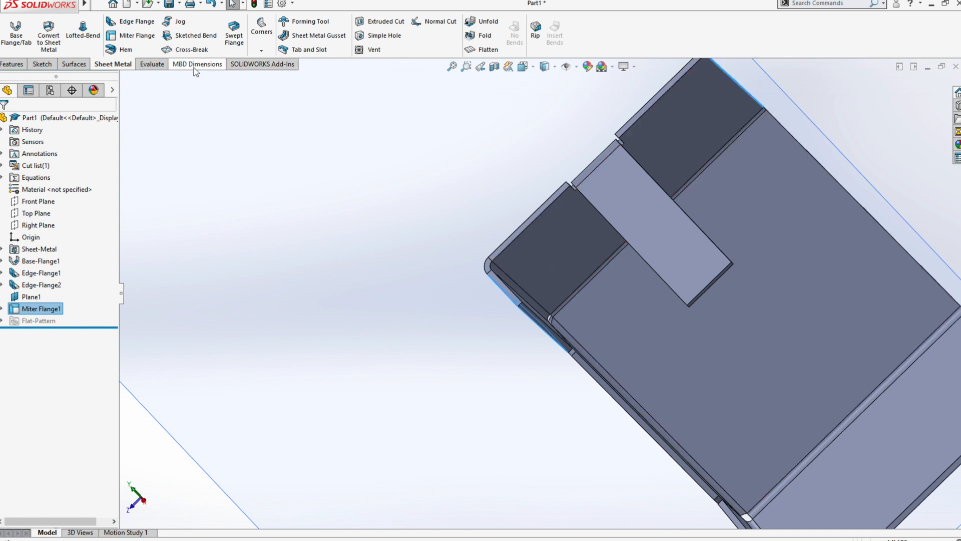
{"action": "left_click", "coordinate": [150, 65]}
{"action": "left_click", "coordinate": [88, 40]}
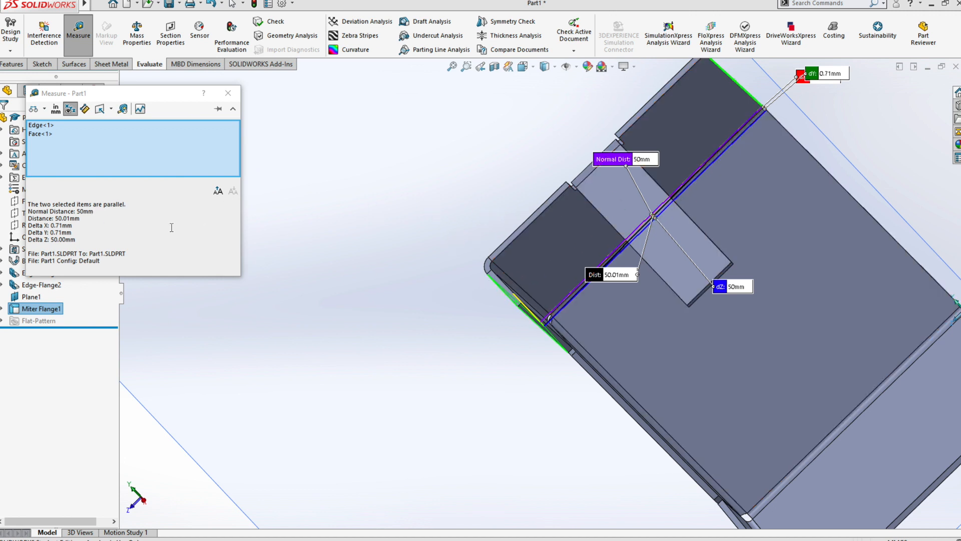
{"action": "double_click", "coordinate": [66, 239]}
{"action": "left_click", "coordinate": [228, 93]}
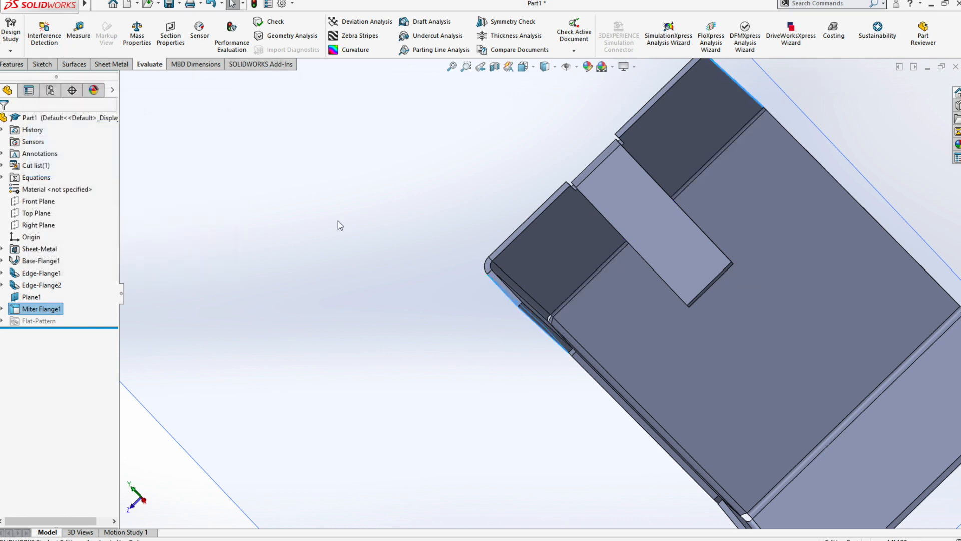
{"action": "left_click", "coordinate": [428, 292]}
{"action": "middle_click_drag", "start_coordinate": [428, 292], "coordinate": [382, 238]}
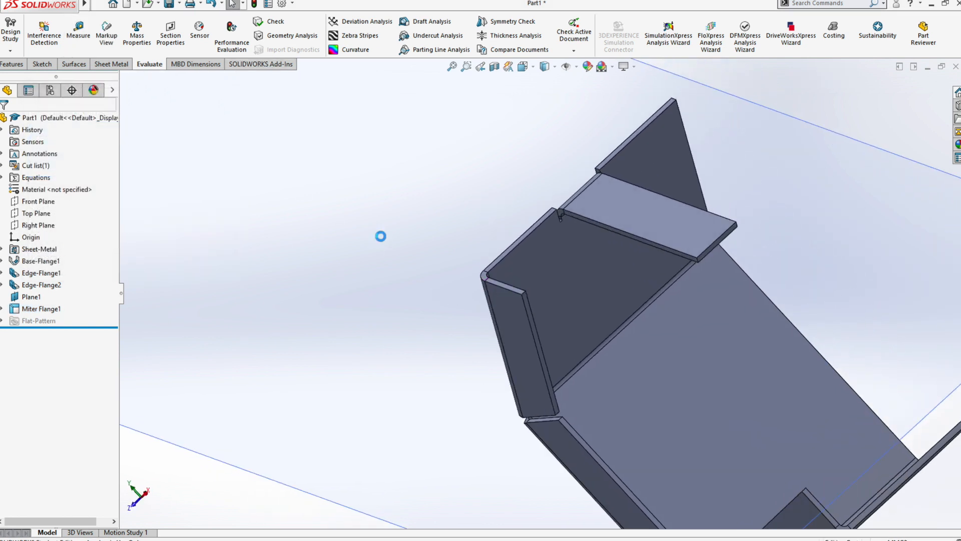
Hide the reference plane Plane1 that was used for the miter flange
{"action": "left_click", "coordinate": [521, 339]}
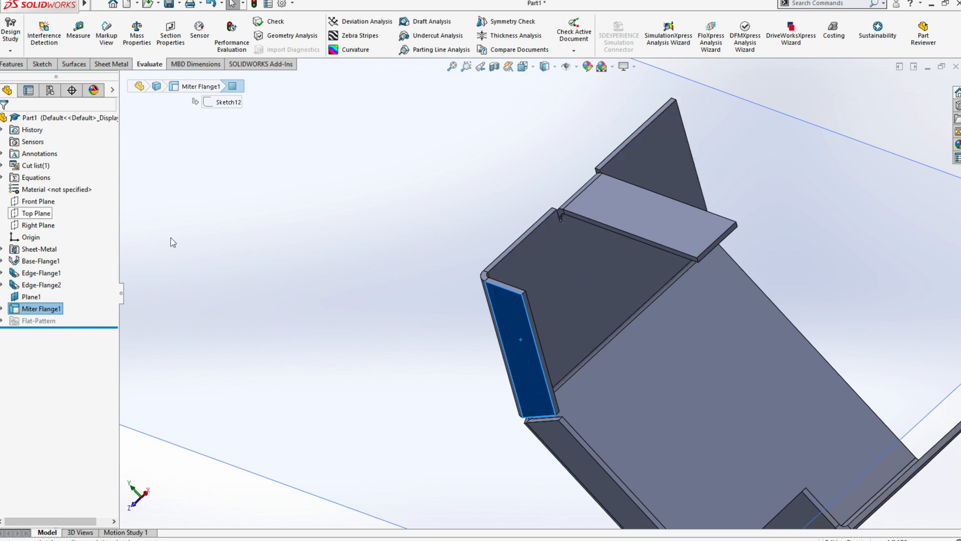
{"action": "scroll", "coordinate": [377, 270], "scroll_direction": "down", "scroll_amount": 5}
{"action": "scroll", "coordinate": [376, 270], "scroll_direction": "up", "scroll_amount": 6}
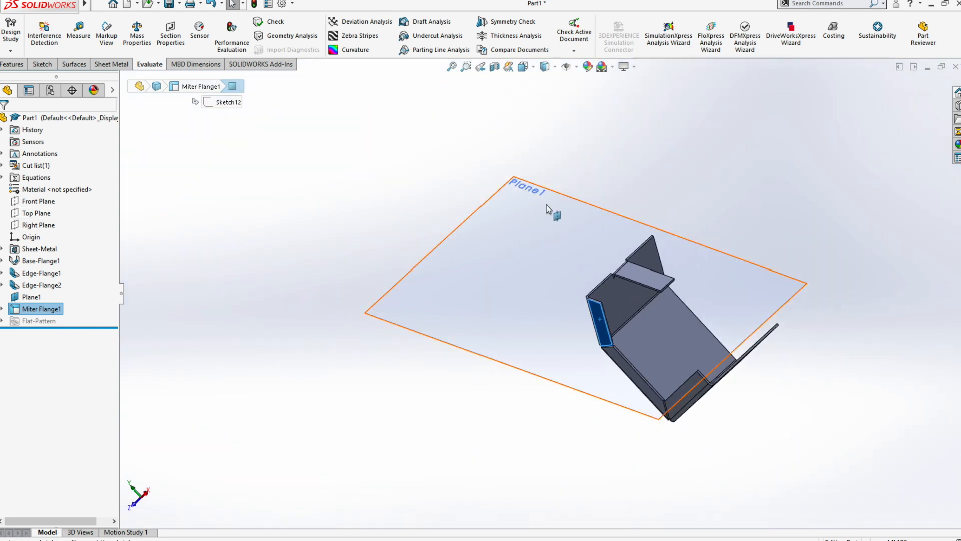
{"action": "left_click", "coordinate": [559, 194]}
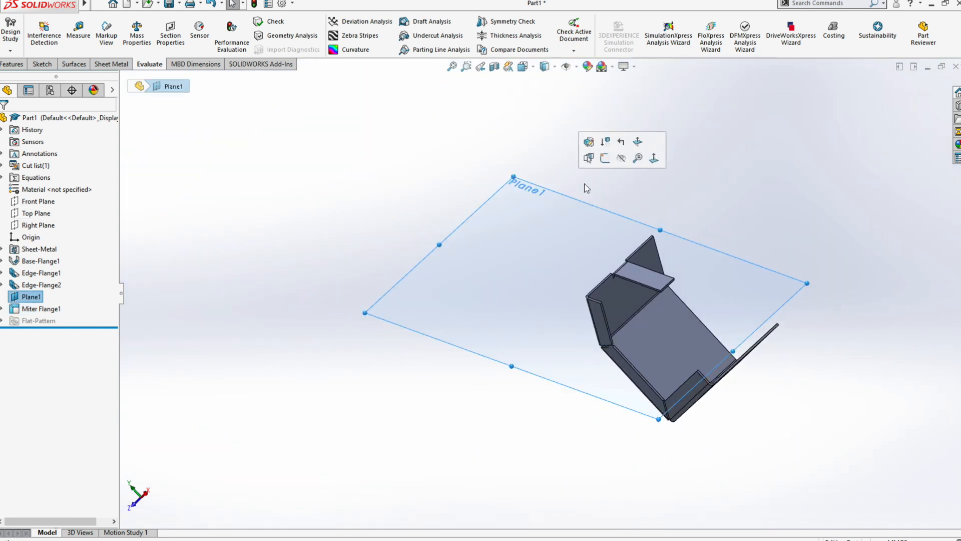
{"action": "left_click", "coordinate": [607, 162]}
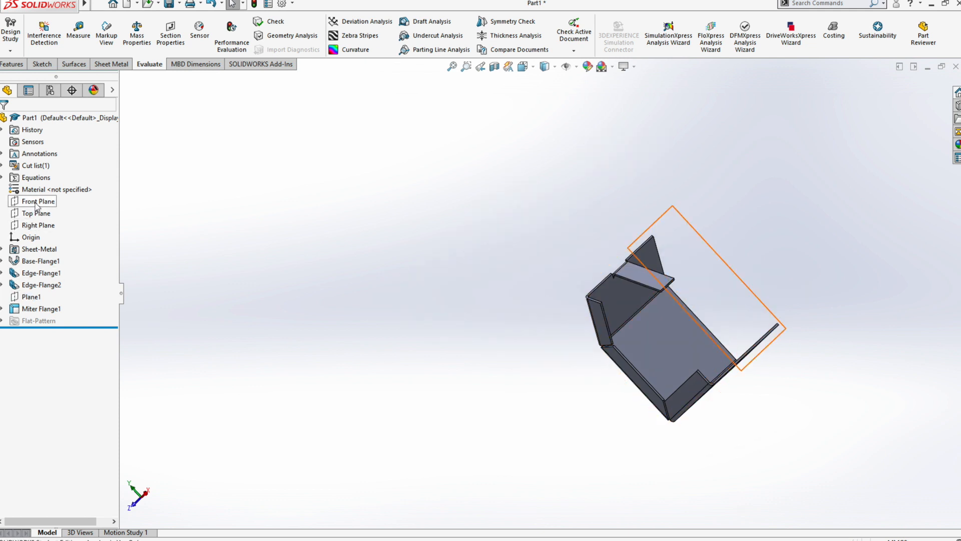
Create a reference plane parallel to the Front Plane, offset 25 mm toward the middle of the part
{"action": "left_click", "coordinate": [32, 224]}
{"action": "middle_click_drag", "start_coordinate": [301, 235], "coordinate": [368, 358]}
{"action": "left_click", "coordinate": [35, 214]}
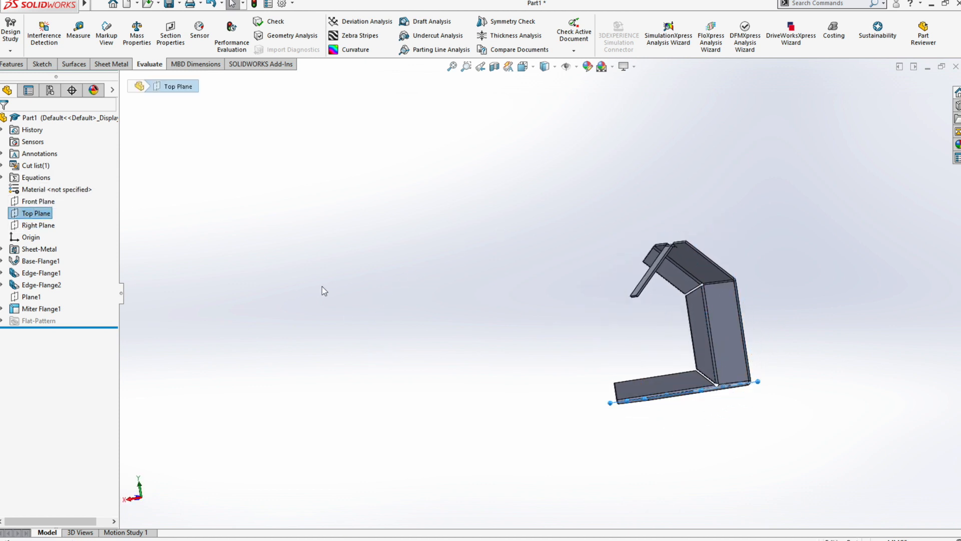
{"action": "key", "text": "ctrl+8"}
{"action": "left_click", "coordinate": [41, 202]}
{"action": "middle_click_drag", "start_coordinate": [492, 285], "coordinate": [529, 254]}
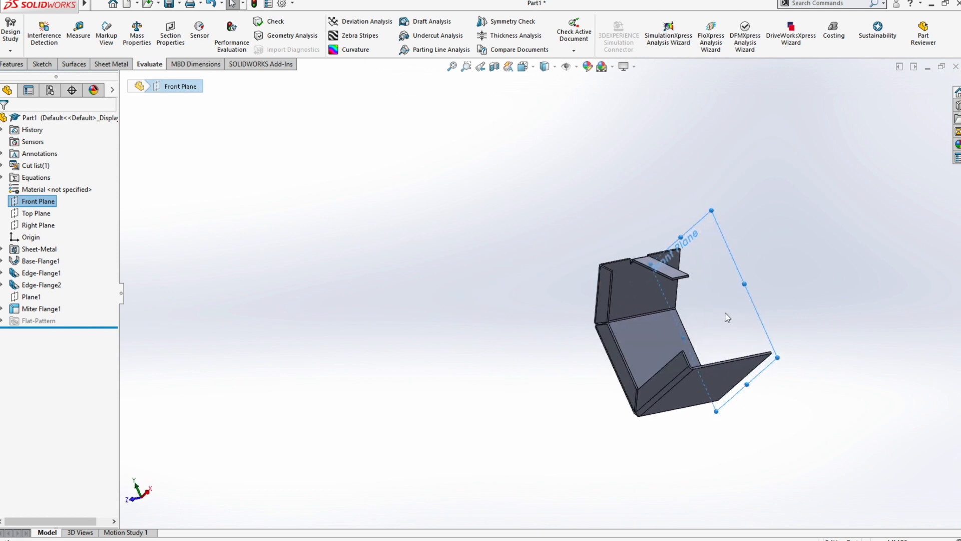
{"action": "mouse_move", "coordinate": [734, 261]}
{"action": "left_mouse_down", "text": "ctrl"}
{"action": "mouse_move", "coordinate": [646, 295]}
{"action": "mouse_move", "coordinate": [684, 279]}
{"action": "left_mouse_up", "text": "ctrl"}
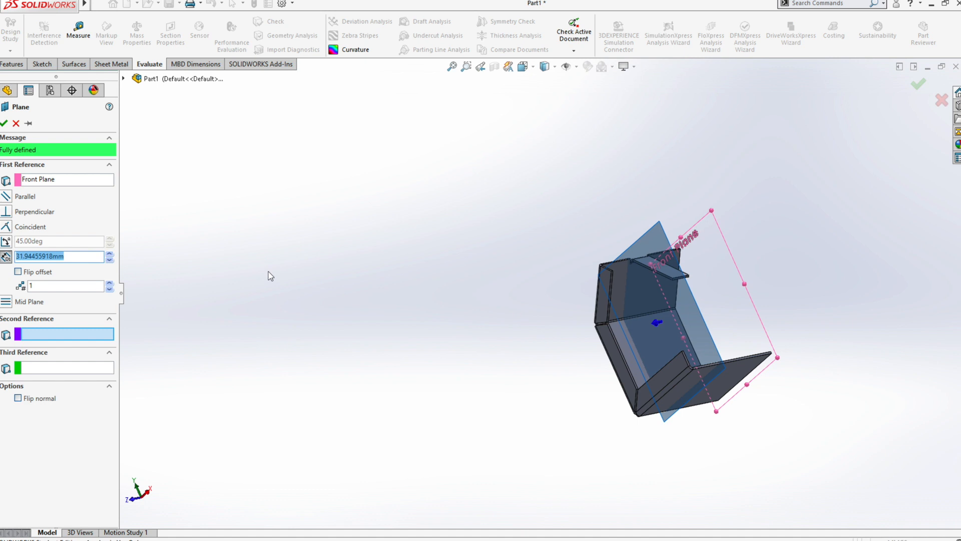
{"action": "type", "text": "25"}
{"action": "key", "text": "Return"}
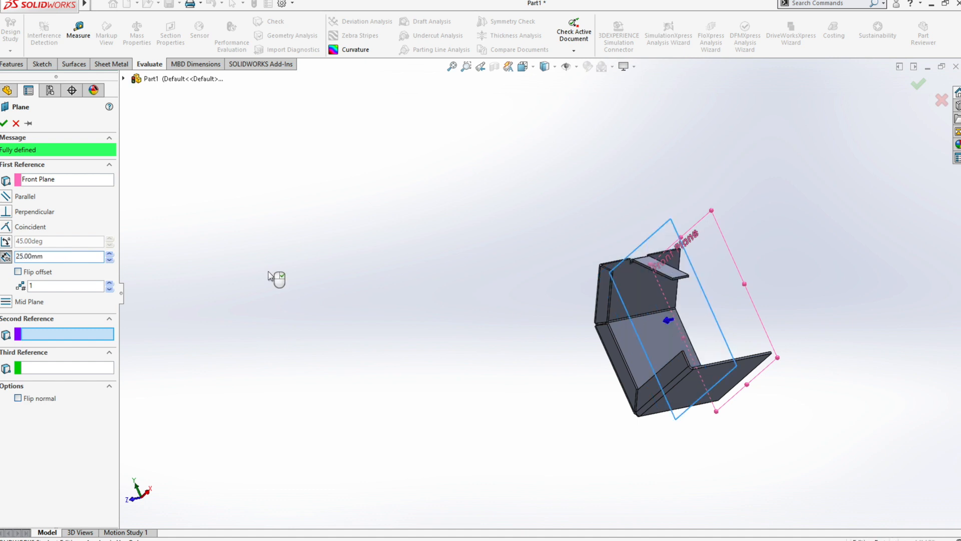
{"action": "right_click", "coordinate": [276, 279]}
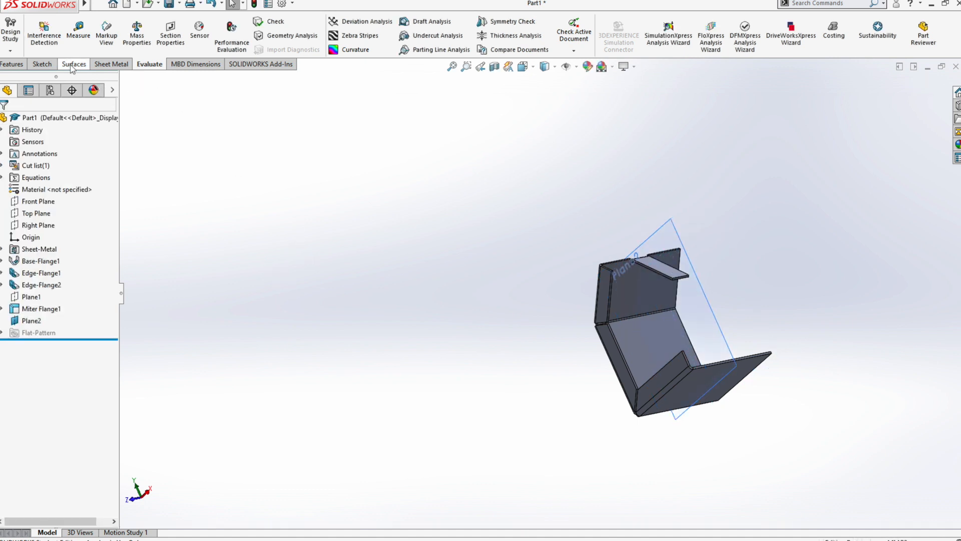
Mirror the miter flange about Plane2 onto the part's opposite side and check the result
{"action": "left_click", "coordinate": [21, 66]}
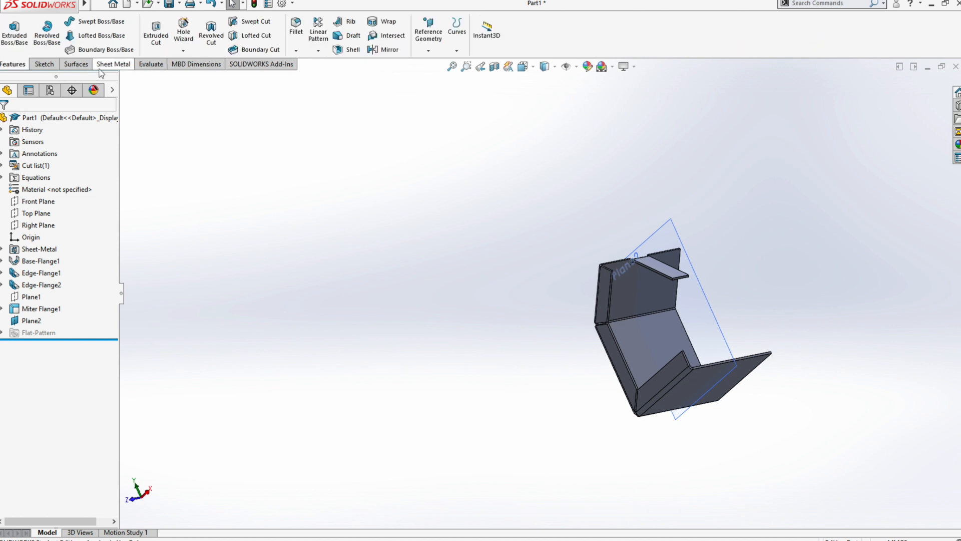
{"action": "left_click", "coordinate": [318, 52]}
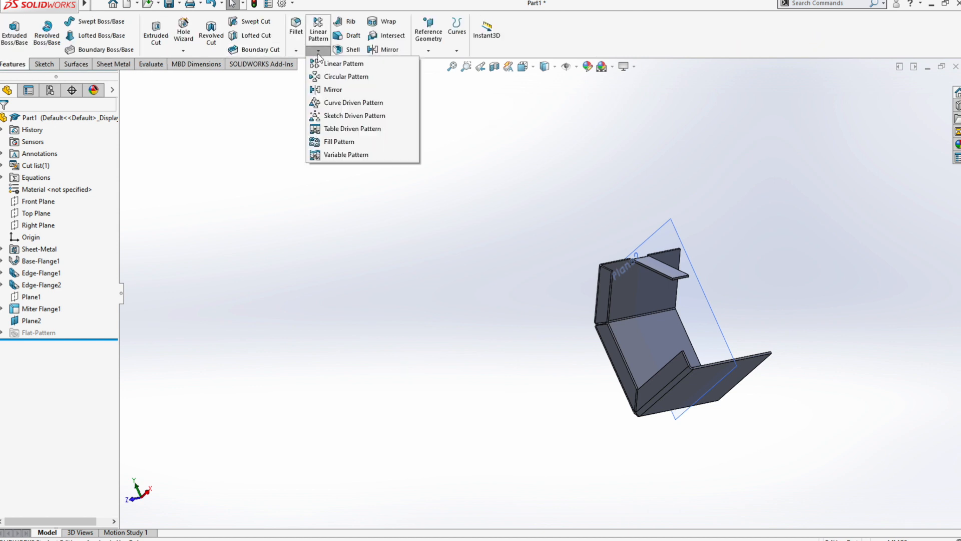
{"action": "left_click", "coordinate": [333, 89]}
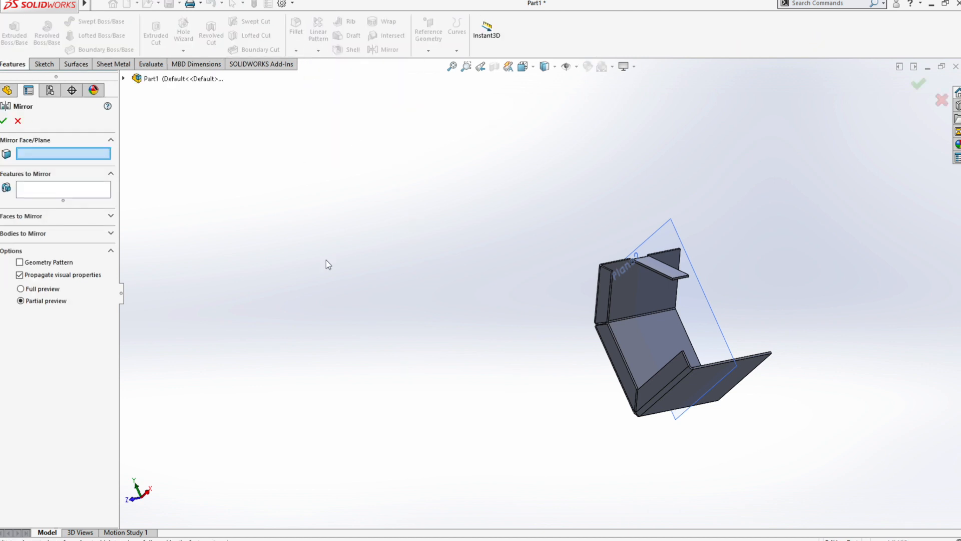
{"action": "left_click", "coordinate": [706, 288]}
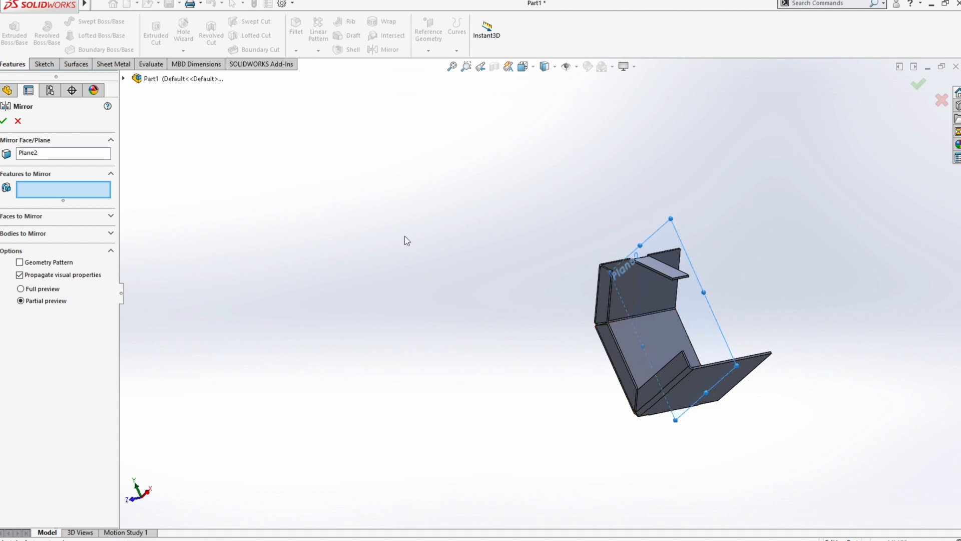
{"action": "left_click", "coordinate": [611, 351]}
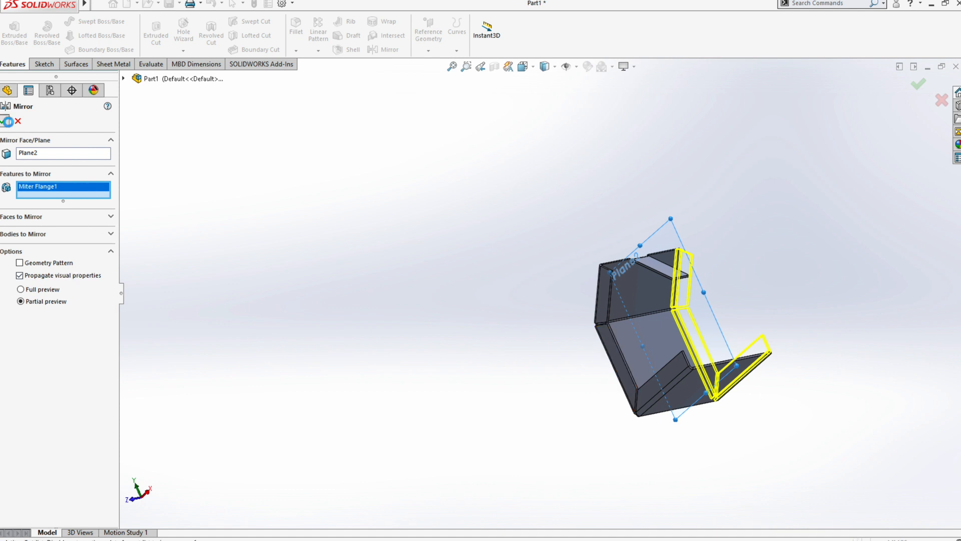
{"action": "left_click", "coordinate": [4, 121]}
{"action": "middle_click_drag", "start_coordinate": [595, 300], "coordinate": [619, 354]}
{"action": "scroll", "coordinate": [689, 356], "scroll_direction": "up", "scroll_amount": 5}
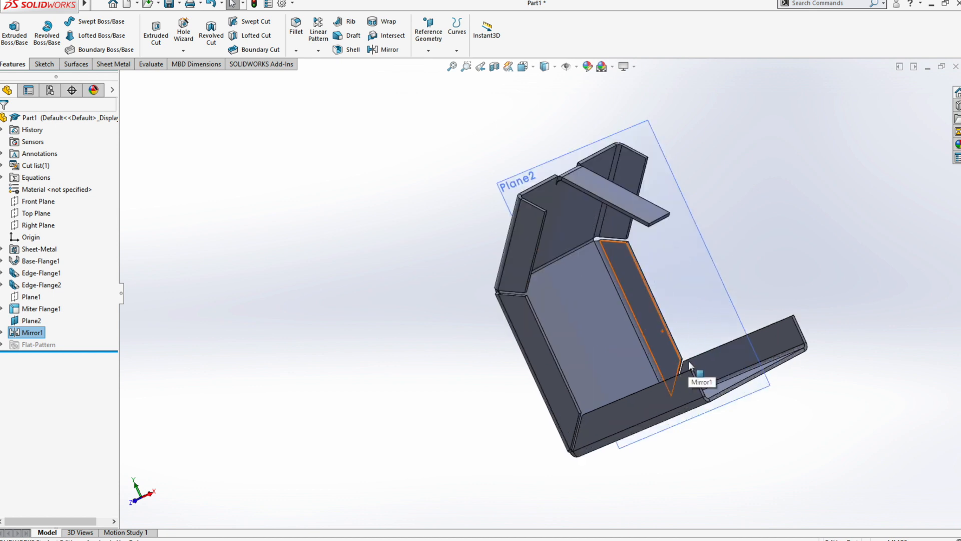
{"action": "mouse_move", "coordinate": [689, 360]}
{"action": "middle_mouse_down"}
{"action": "mouse_move", "coordinate": [671, 388]}
{"action": "mouse_move", "coordinate": [674, 366]}
{"action": "middle_mouse_up"}
{"action": "scroll", "coordinate": [675, 369], "scroll_direction": "down", "scroll_amount": 4}
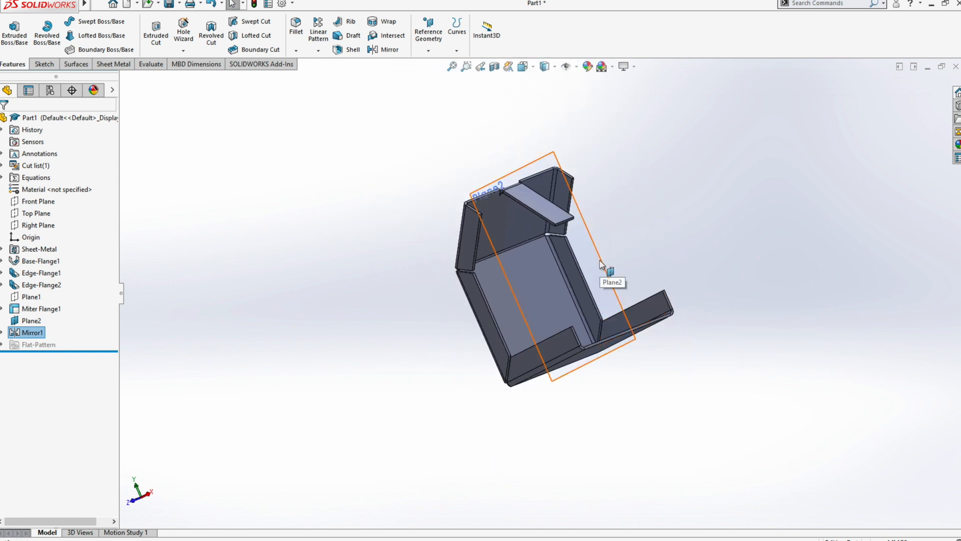
Flatten the part, examine the flat pattern's V-shaped corner notches straight on, and return to the folded state
{"action": "left_click", "coordinate": [113, 64]}
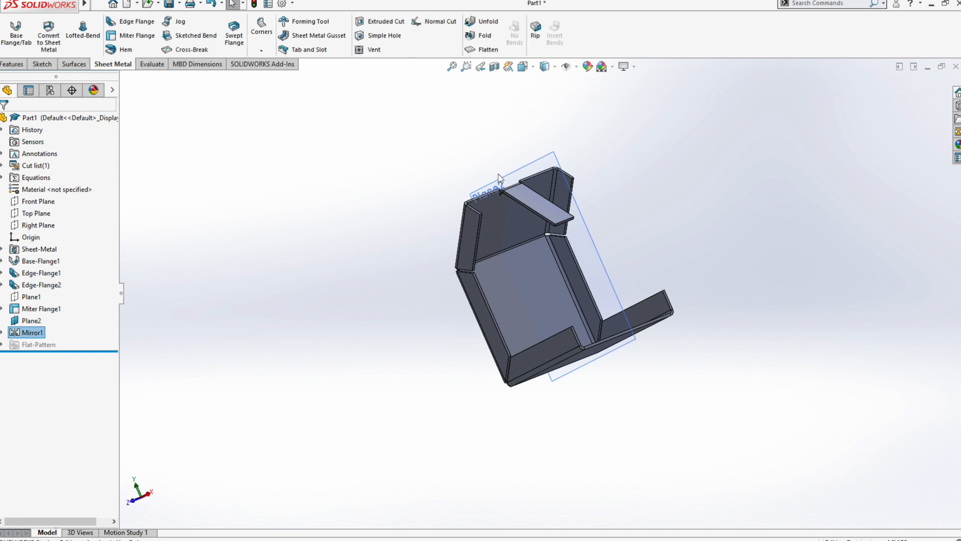
{"action": "left_click", "coordinate": [476, 50]}
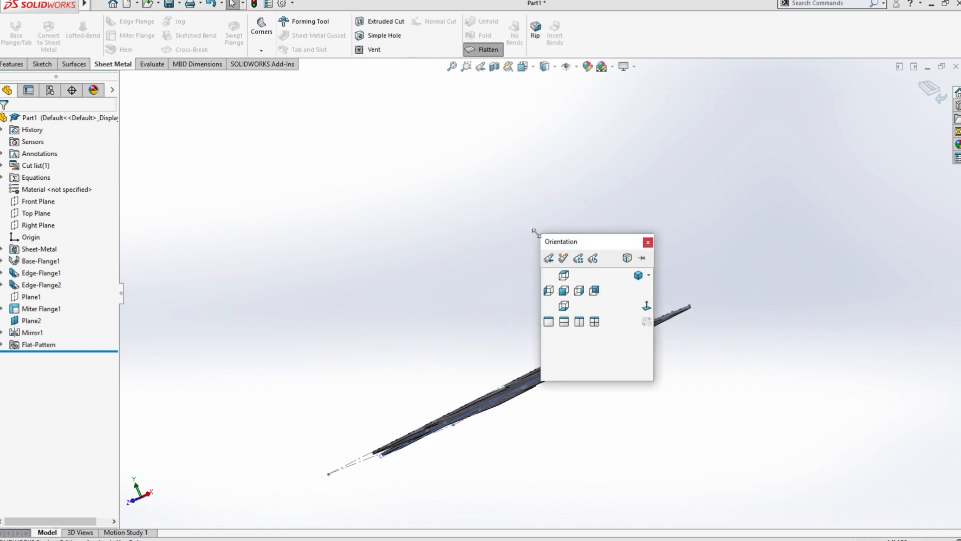
{"action": "left_click", "coordinate": [563, 292]}
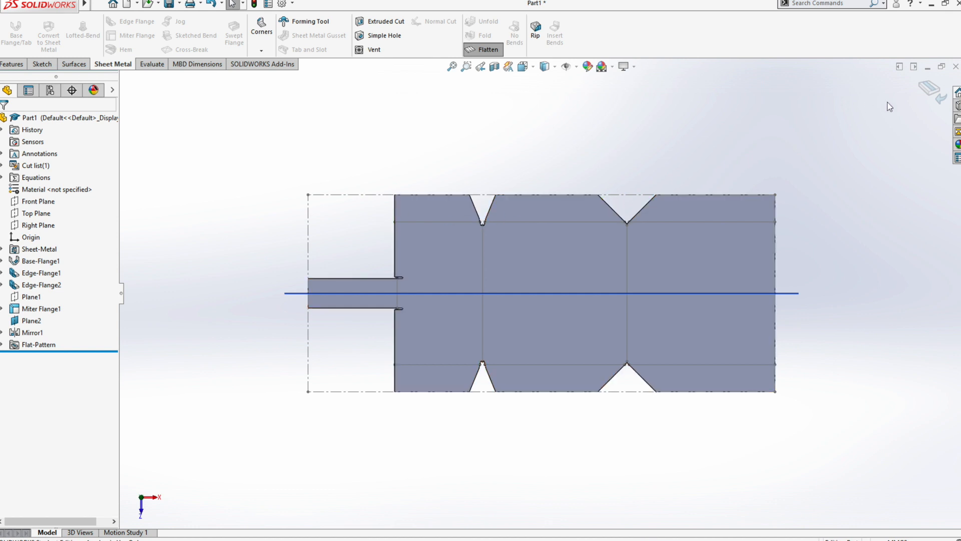
{"action": "scroll", "coordinate": [515, 236], "scroll_direction": "down", "scroll_amount": 4}
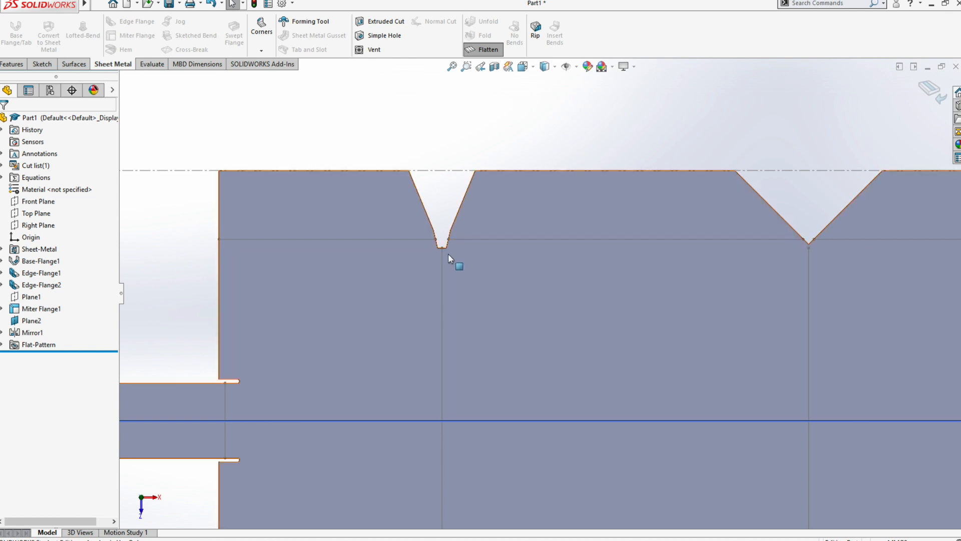
{"action": "left_click", "coordinate": [929, 95]}
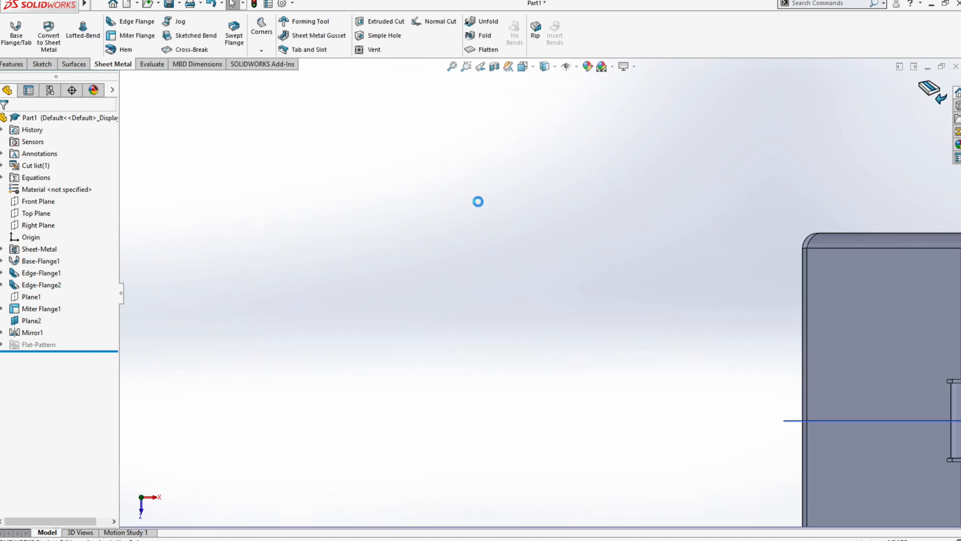
{"action": "key", "text": "space"}
{"action": "left_click", "coordinate": [548, 201]}
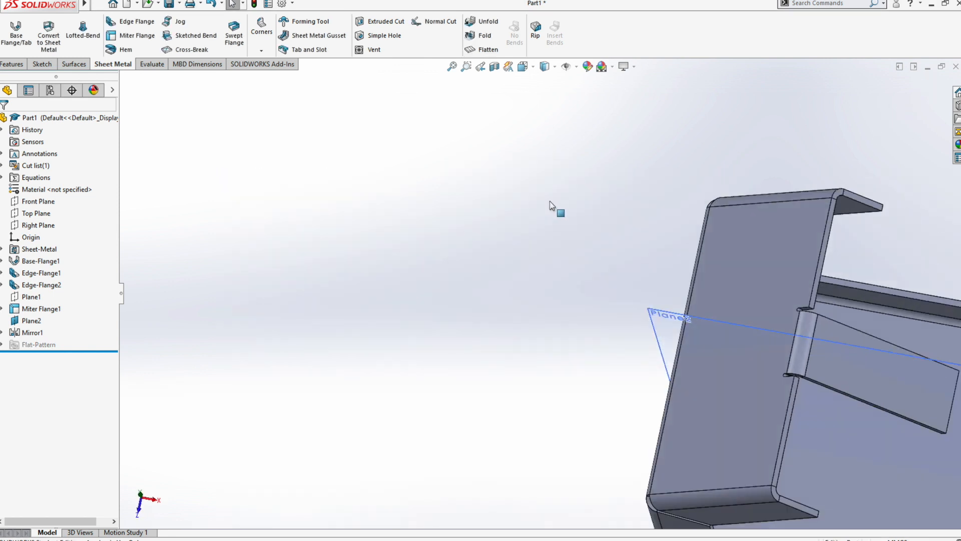
{"action": "middle_click_drag", "start_coordinate": [697, 448], "coordinate": [693, 418]}
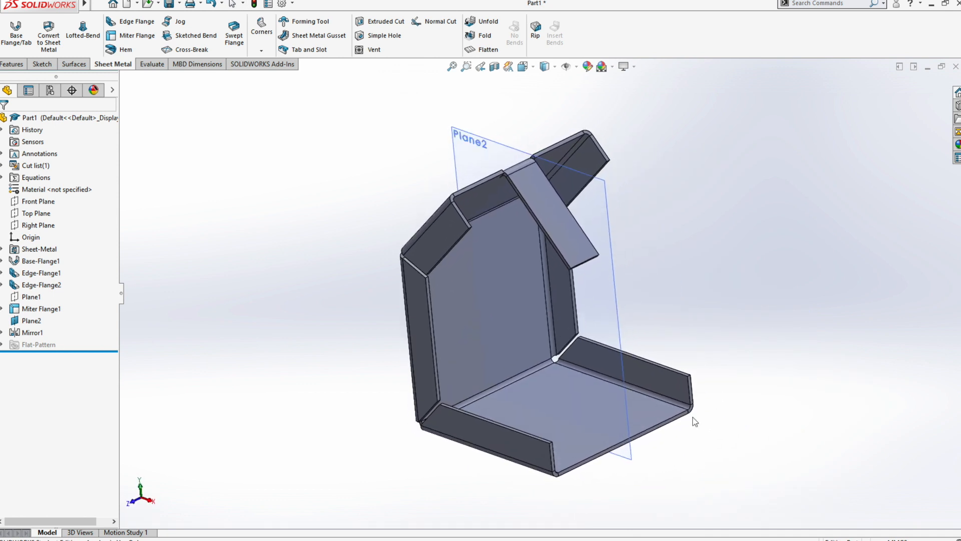
Edit the first edge flange and set its bend radius to 5 mm
{"action": "left_click", "coordinate": [521, 376]}
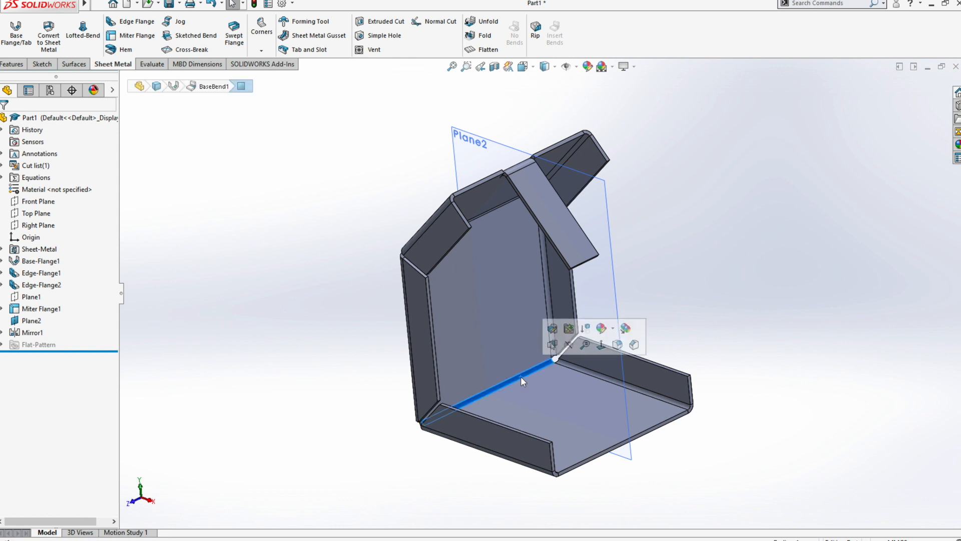
{"action": "left_click", "coordinate": [36, 261]}
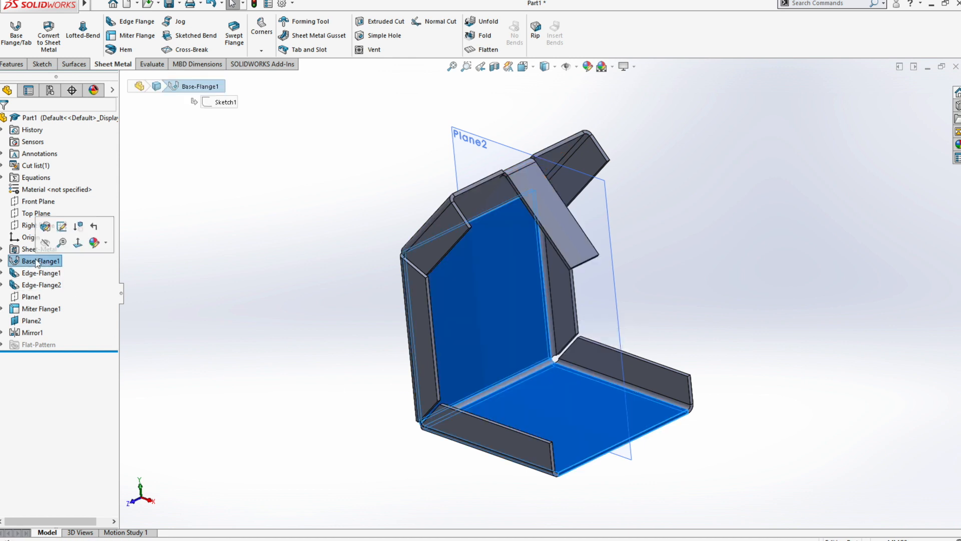
{"action": "left_click", "coordinate": [38, 273]}
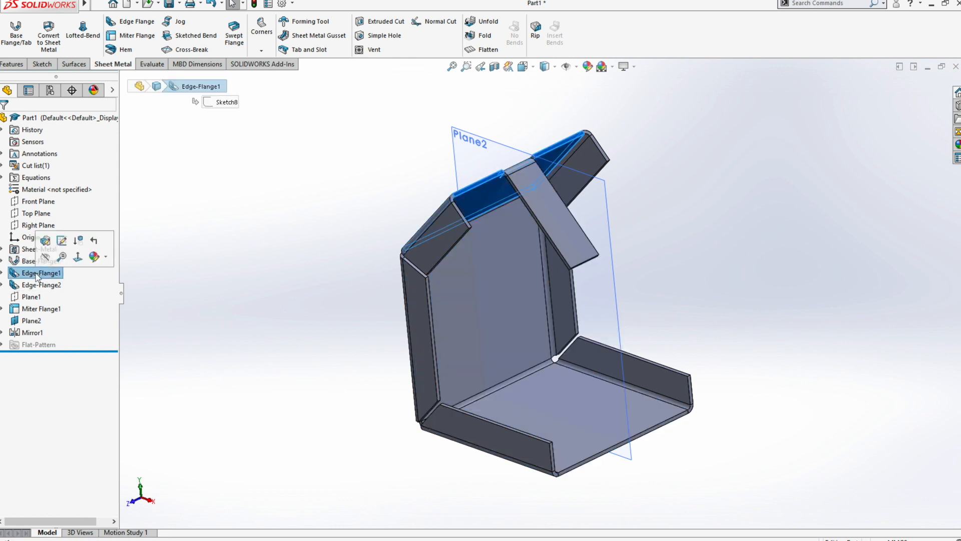
{"action": "right_click", "coordinate": [37, 274]}
{"action": "left_click", "coordinate": [46, 250]}
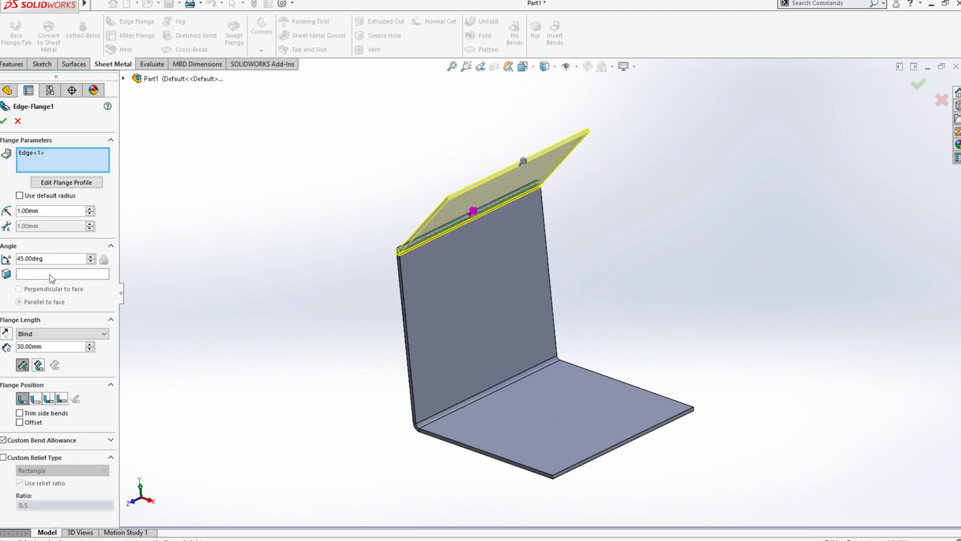
{"action": "left_click_drag", "start_coordinate": [54, 216], "coordinate": [2, 217]}
{"action": "type", "text": "5"}
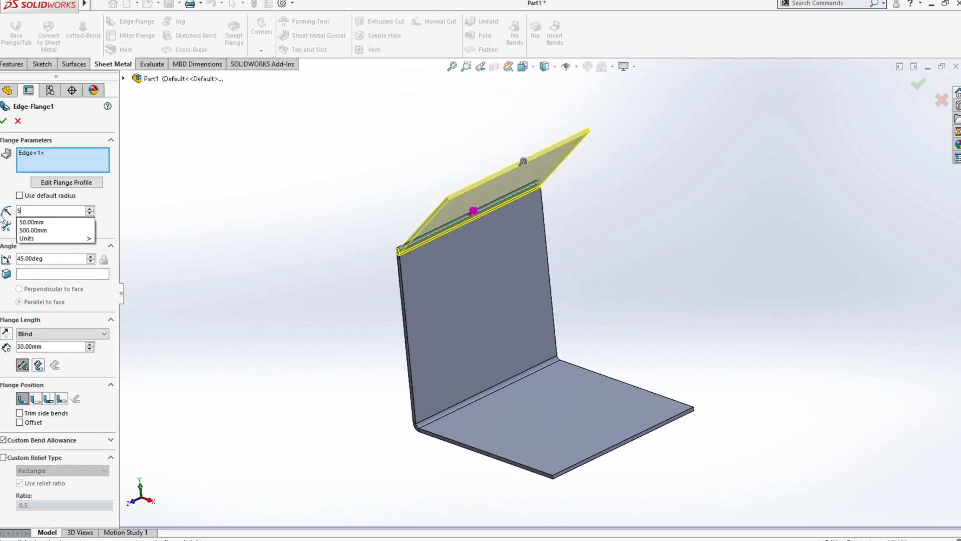
{"action": "key", "text": "Return"}
Try a 10 mm bend radius on the edge flange, set it back to 5 mm, and accept the edit
{"action": "scroll", "coordinate": [496, 266], "scroll_direction": "up", "scroll_amount": 2}
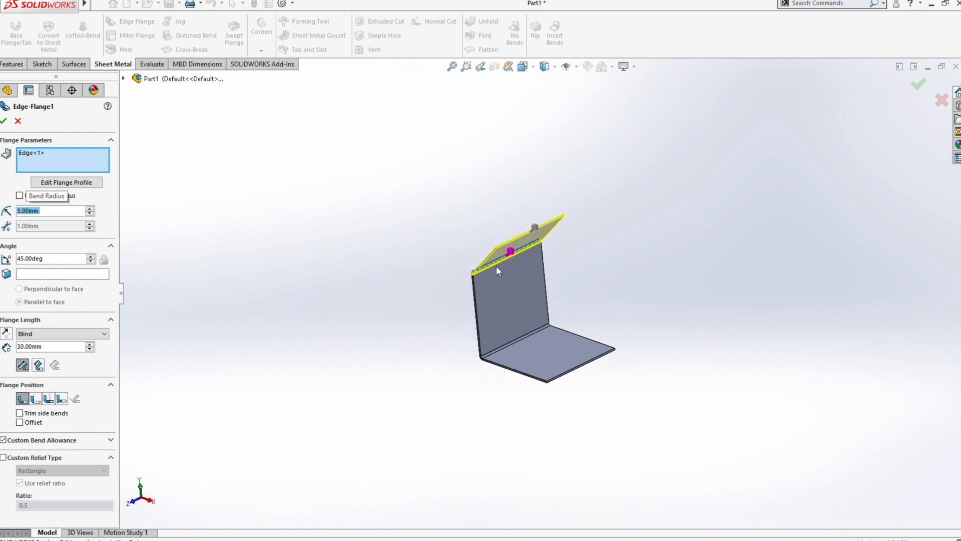
{"action": "scroll", "coordinate": [498, 296], "scroll_direction": "down", "scroll_amount": 6}
{"action": "middle_click_drag", "start_coordinate": [468, 272], "coordinate": [467, 249]}
{"action": "left_click_drag", "start_coordinate": [48, 211], "coordinate": [4, 214]}
{"action": "type", "text": "10"}
{"action": "double_click", "coordinate": [52, 210]}
{"action": "type", "text": "5"}
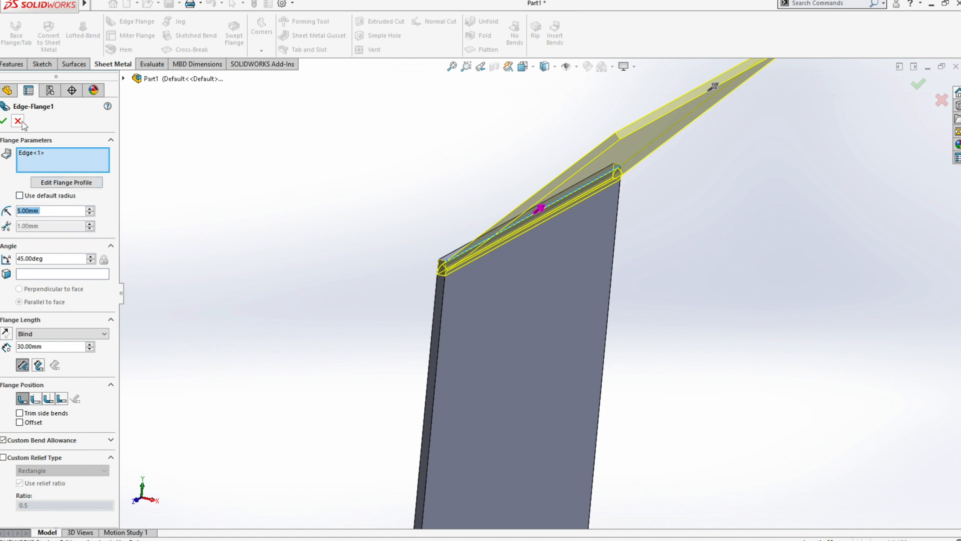
{"action": "left_click", "coordinate": [4, 120]}
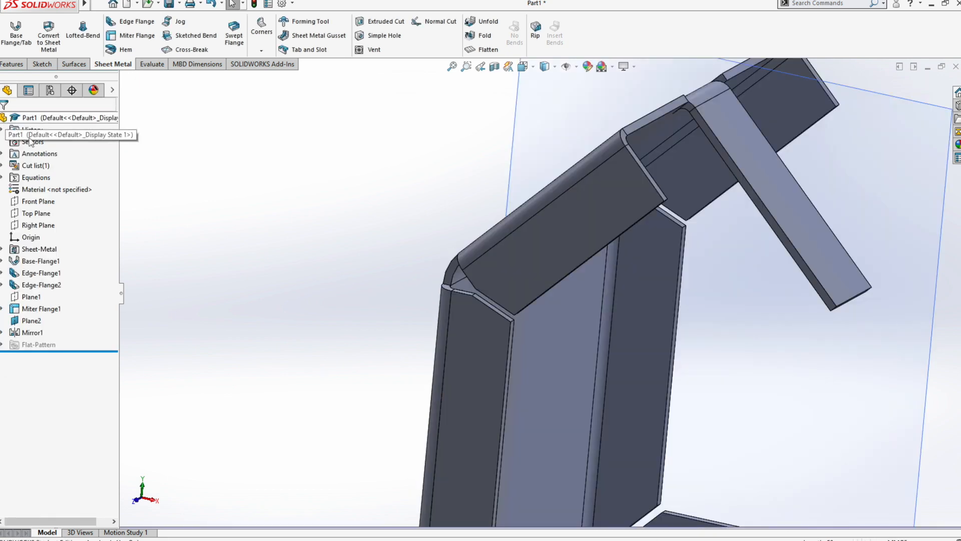
Examine the corner openings beside the enlarged bend and view the upright wall's outer face straight on
{"action": "scroll", "coordinate": [461, 272], "scroll_direction": "down", "scroll_amount": 6}
{"action": "middle_click_drag", "start_coordinate": [460, 272], "coordinate": [412, 293]}
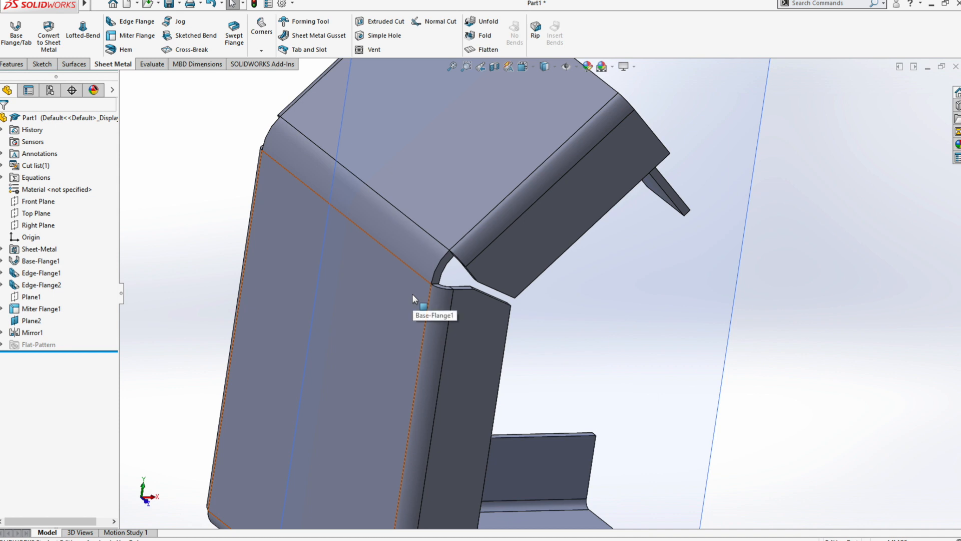
{"action": "left_click", "coordinate": [736, 279]}
{"action": "left_click", "coordinate": [799, 237]}
{"action": "middle_click_drag", "start_coordinate": [800, 237], "coordinate": [371, 263]}
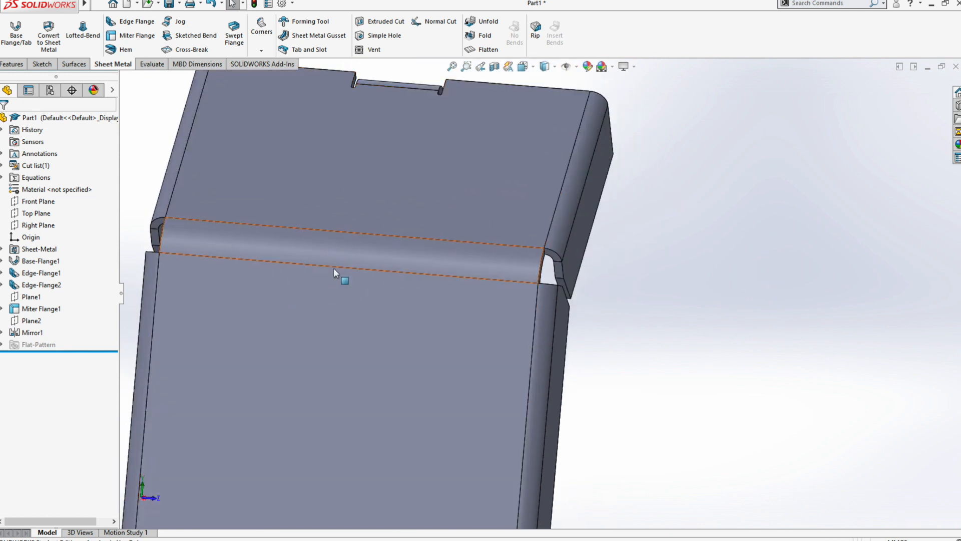
{"action": "left_click", "coordinate": [463, 312]}
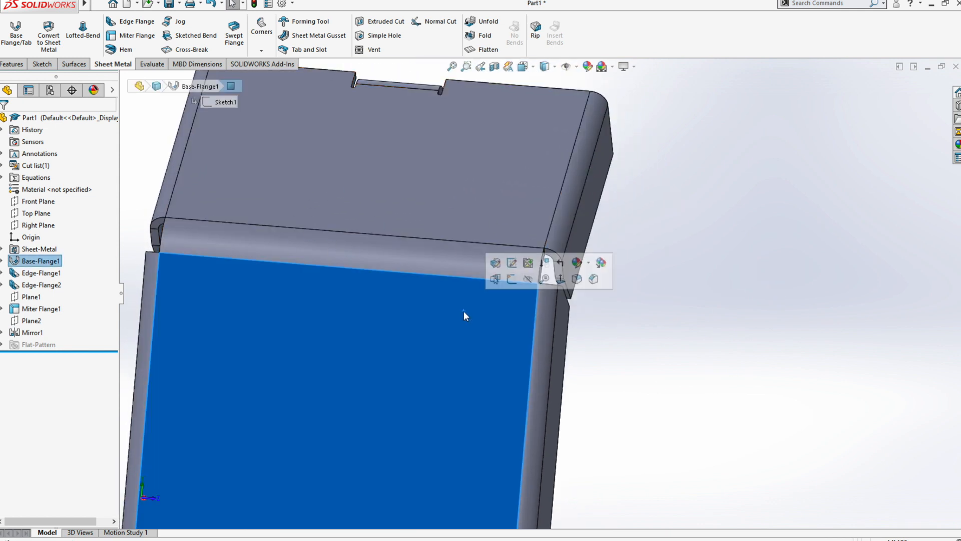
{"action": "key", "text": "ctrl+8"}
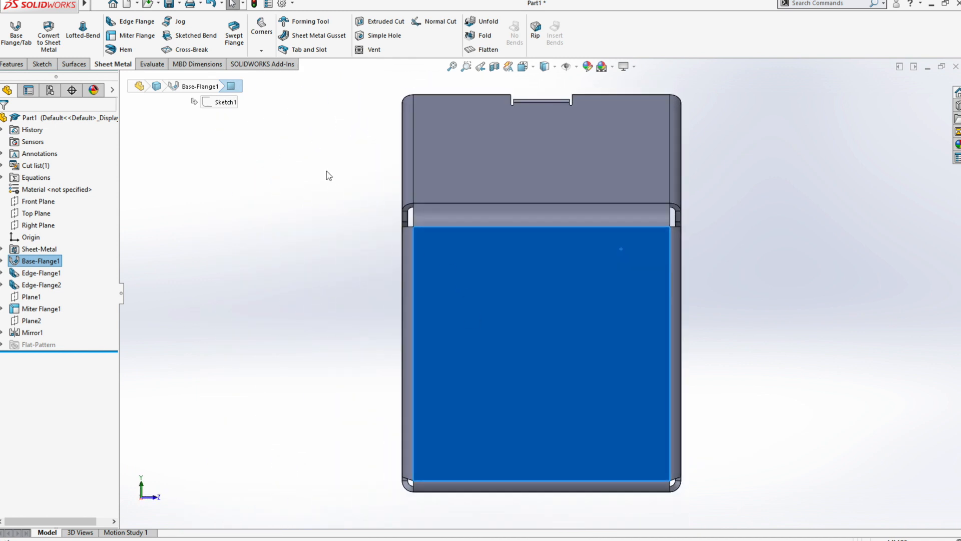
Place a 10 mm diameter simple hole on the upright wall's outer face, overlapping the upper bend
{"action": "left_click", "coordinate": [376, 37]}
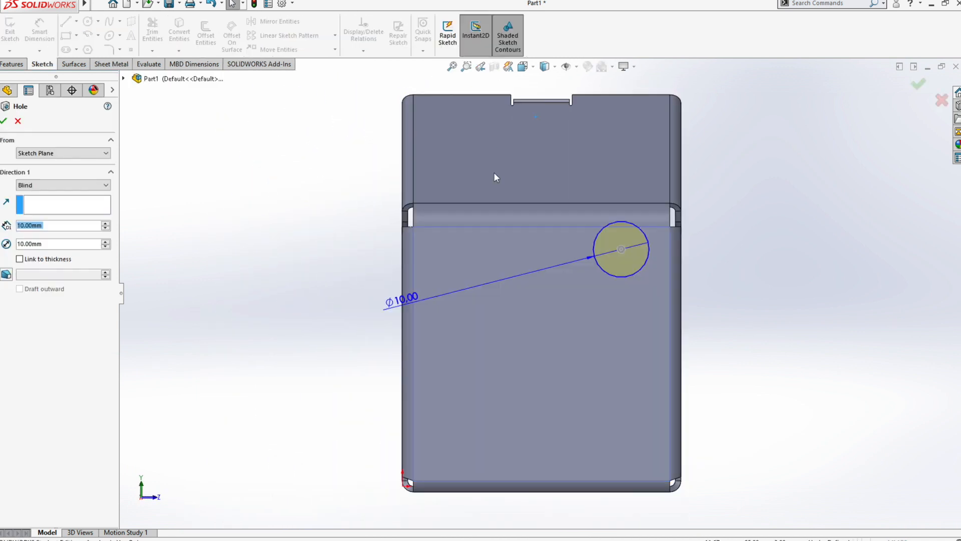
{"action": "left_click", "coordinate": [621, 249]}
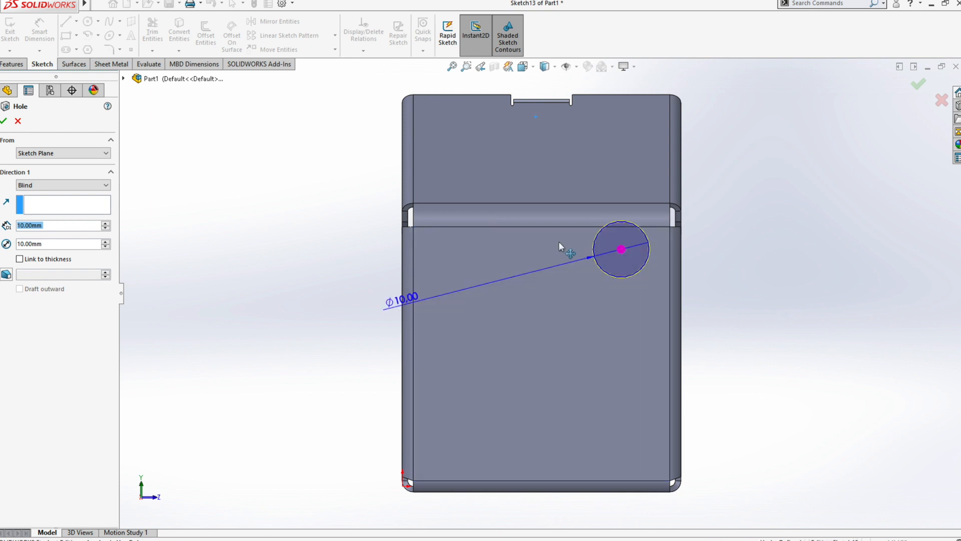
{"action": "left_click", "coordinate": [525, 218]}
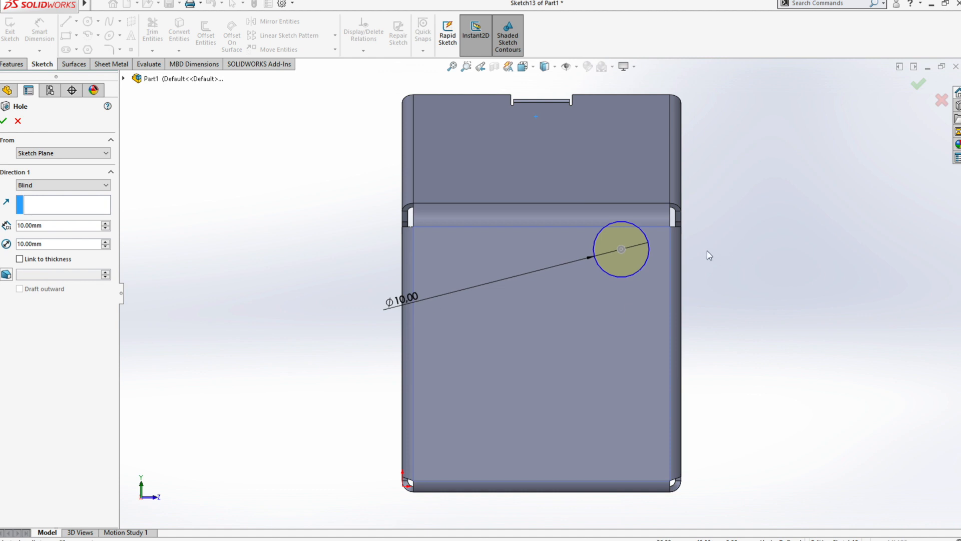
{"action": "middle_click_drag", "start_coordinate": [615, 250], "coordinate": [642, 309]}
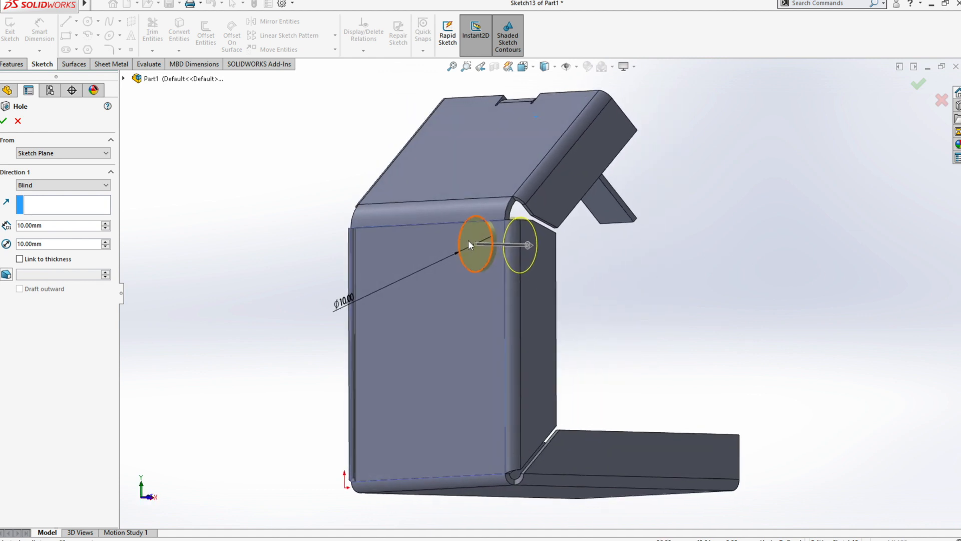
{"action": "key", "text": "space"}
{"action": "left_click", "coordinate": [610, 346]}
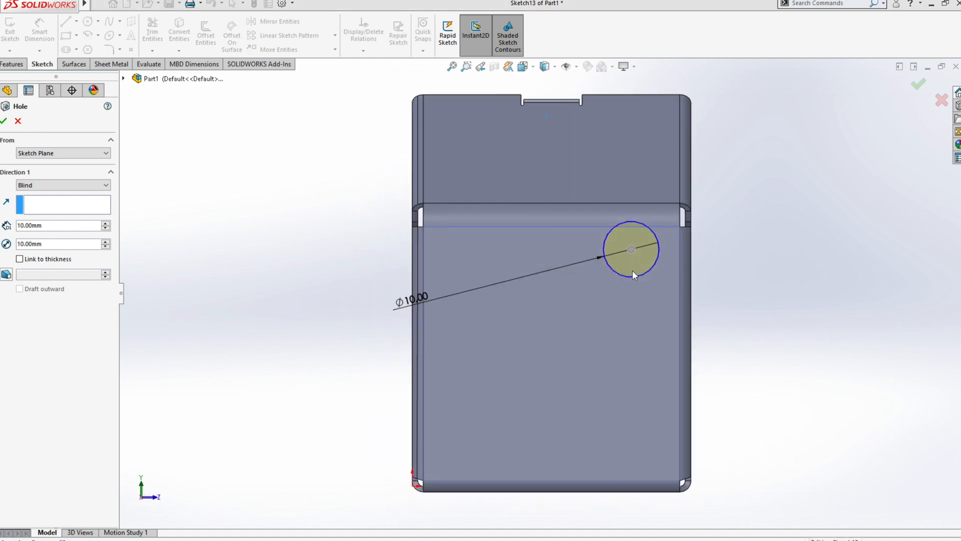
Link the hole's depth to the sheet thickness and create the hole
{"action": "scroll", "coordinate": [635, 245], "scroll_direction": "down", "scroll_amount": 5}
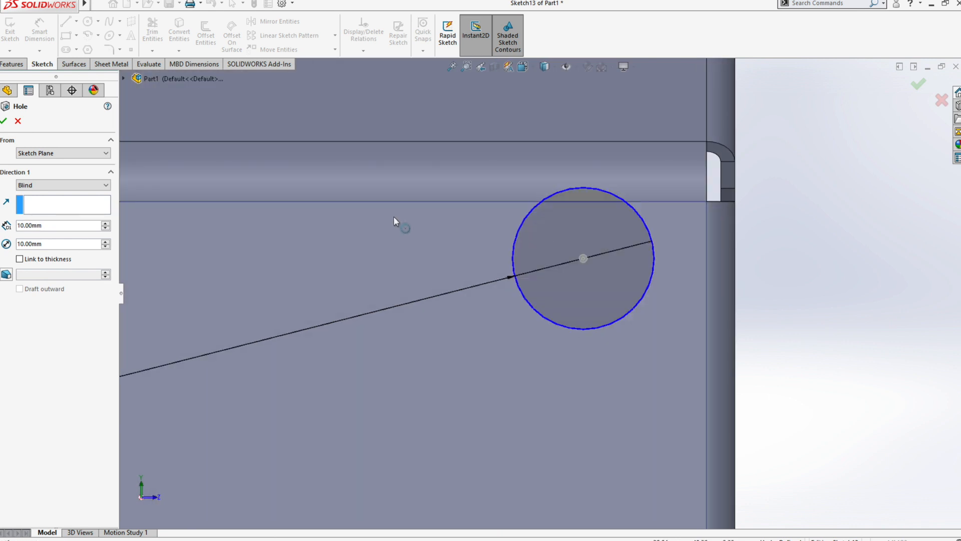
{"action": "scroll", "coordinate": [609, 287], "scroll_direction": "down", "scroll_amount": 2}
{"action": "scroll", "coordinate": [608, 290], "scroll_direction": "down", "scroll_amount": 4}
{"action": "scroll", "coordinate": [618, 295], "scroll_direction": "up", "scroll_amount": 8}
{"action": "middle_click_drag", "start_coordinate": [683, 302], "coordinate": [714, 167]}
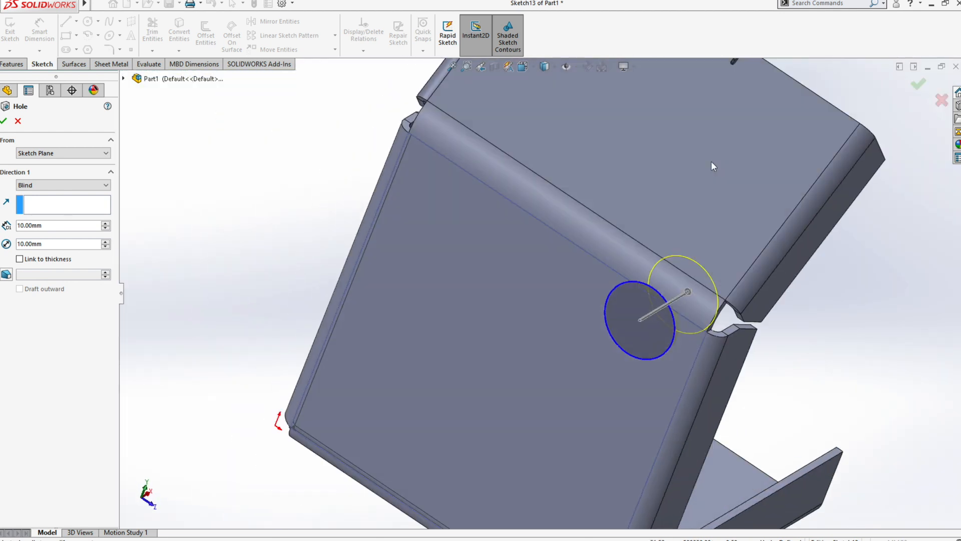
{"action": "key", "text": "ctrl+5"}
{"action": "key", "text": "ctrl+8"}
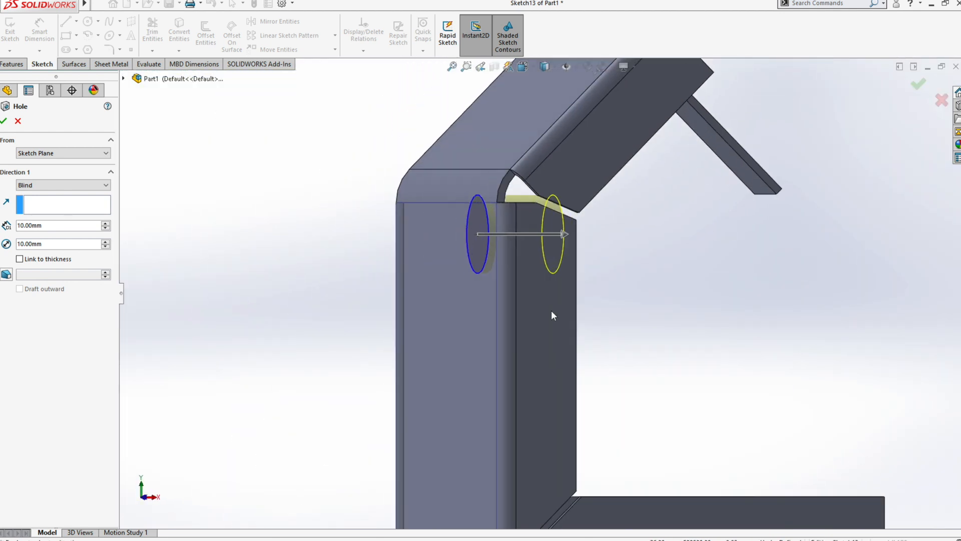
{"action": "key", "text": "ctrl+5"}
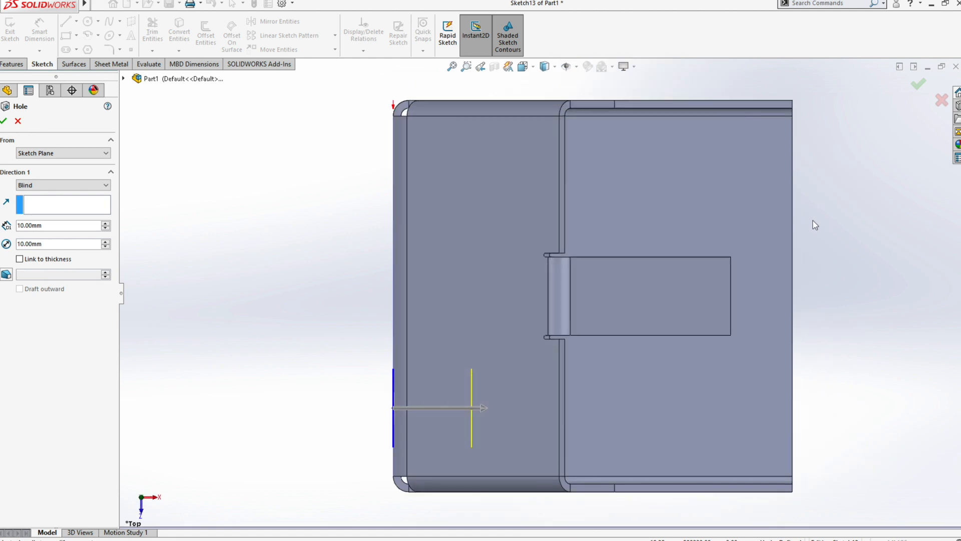
{"action": "key", "text": "ctrl+1"}
{"action": "key", "text": "ctrl+3"}
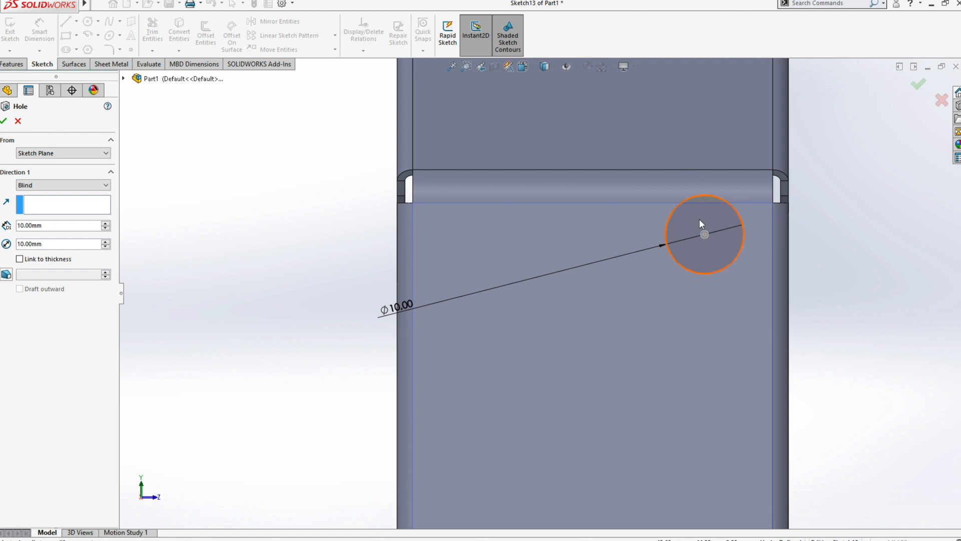
{"action": "left_click", "coordinate": [58, 259]}
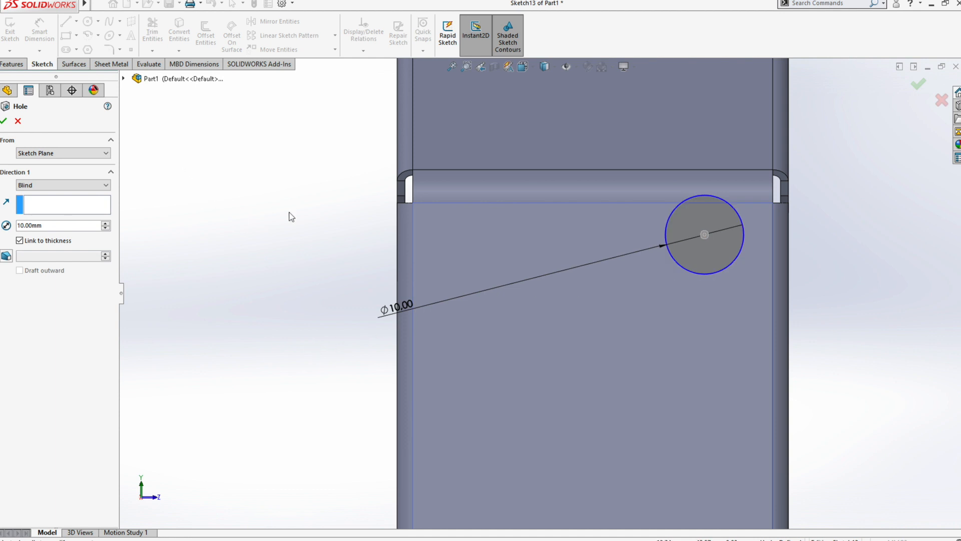
{"action": "left_click", "coordinate": [919, 82]}
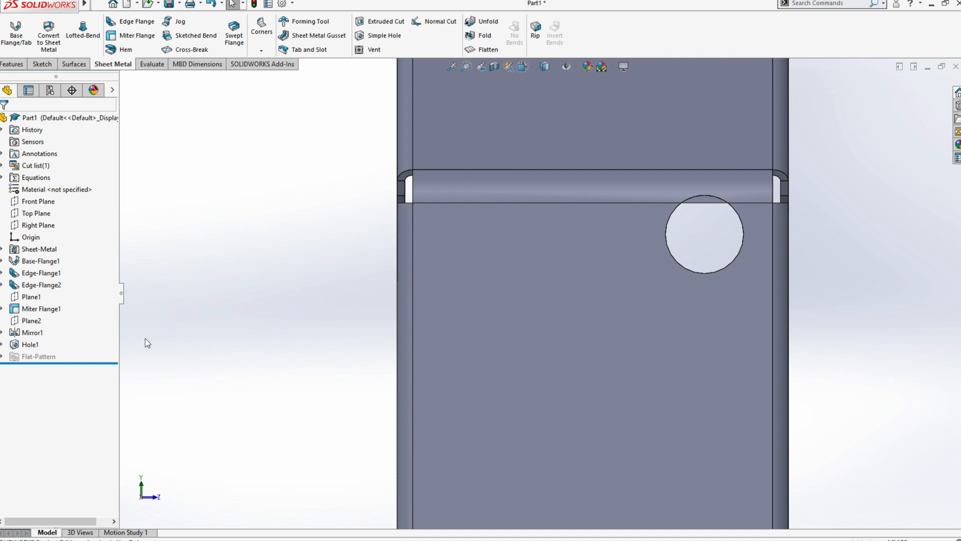
Edit the hole's sketch and dimension the circle's centre 25 mm from the wall's side edge
{"action": "left_click", "coordinate": [2, 345]}
{"action": "right_click", "coordinate": [29, 357]}
{"action": "left_click", "coordinate": [41, 325]}
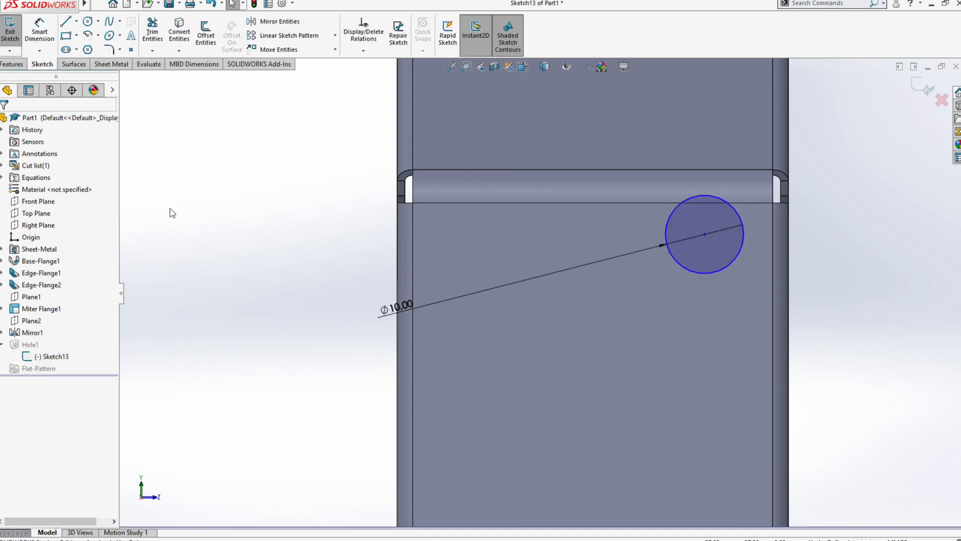
{"action": "left_click", "coordinate": [46, 36]}
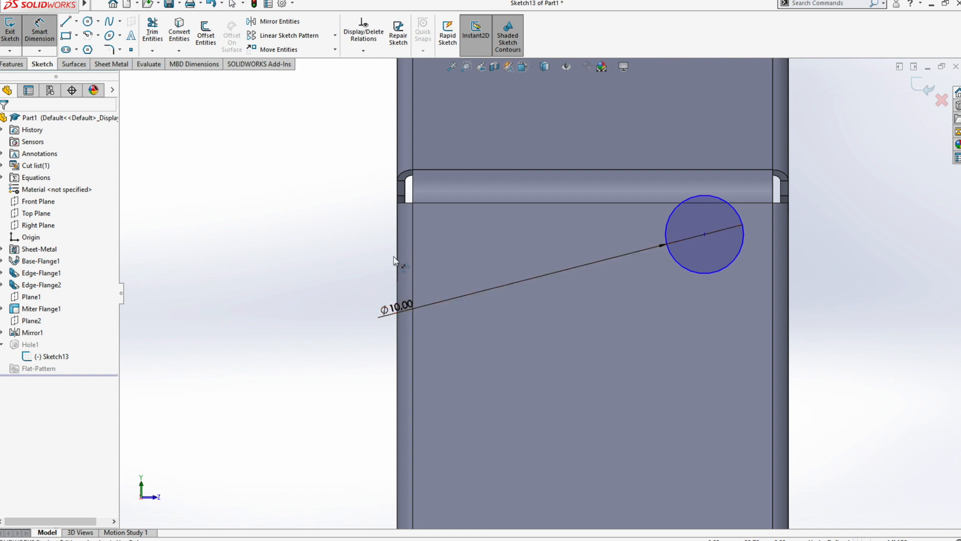
{"action": "left_click", "coordinate": [397, 260]}
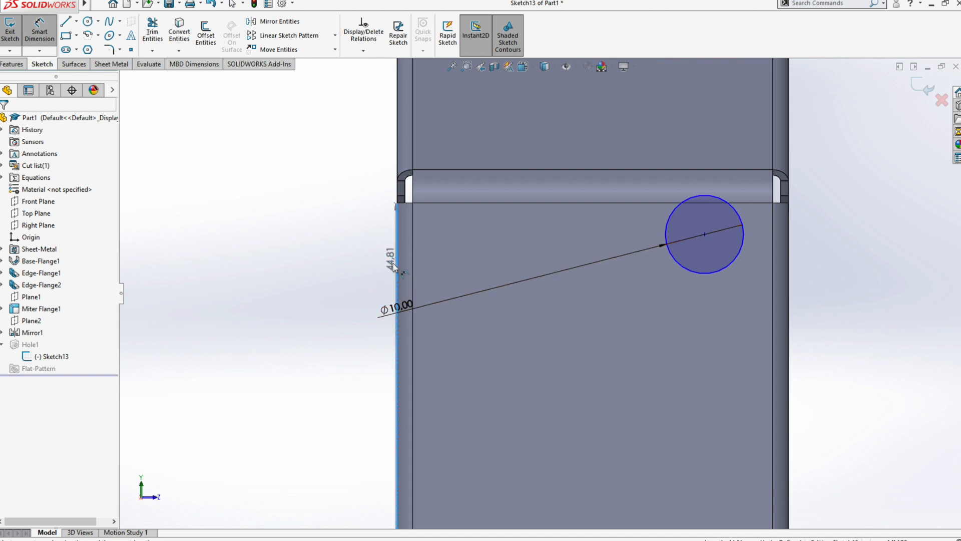
{"action": "left_click", "coordinate": [719, 271]}
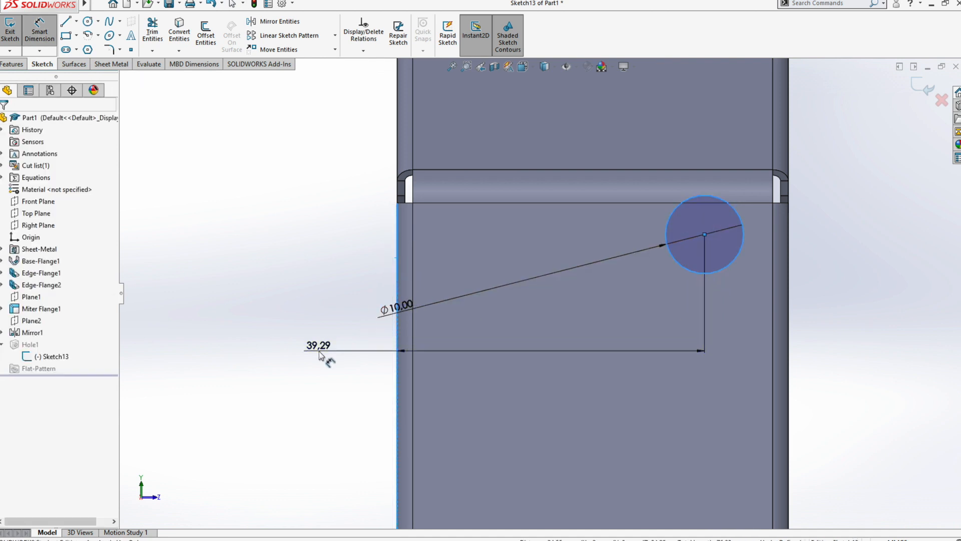
{"action": "left_click", "coordinate": [319, 352]}
{"action": "key", "text": "Return"}
{"action": "key", "text": "Escape"}
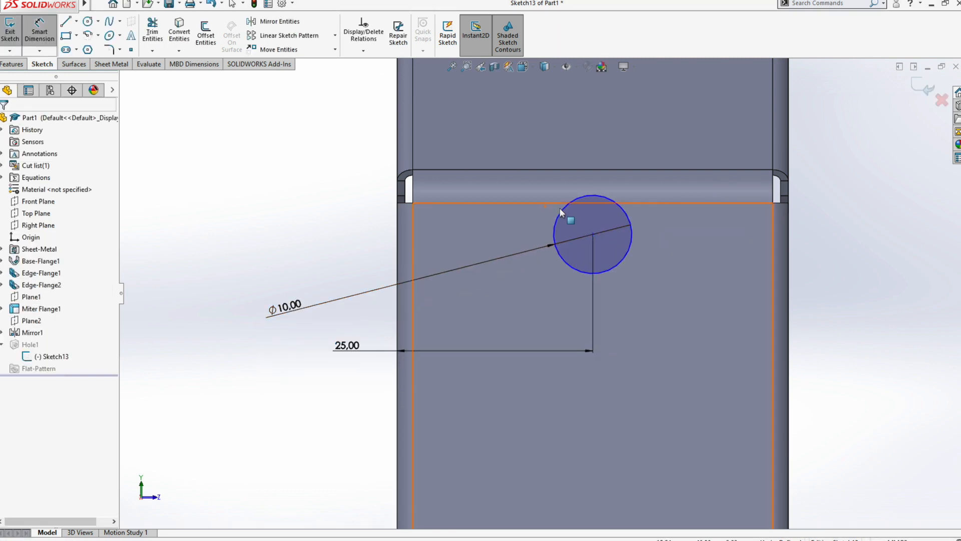
Move the circle's centre up onto the bend and rebuild the hole from the edited sketch
{"action": "left_click_drag", "start_coordinate": [593, 235], "coordinate": [593, 191]}
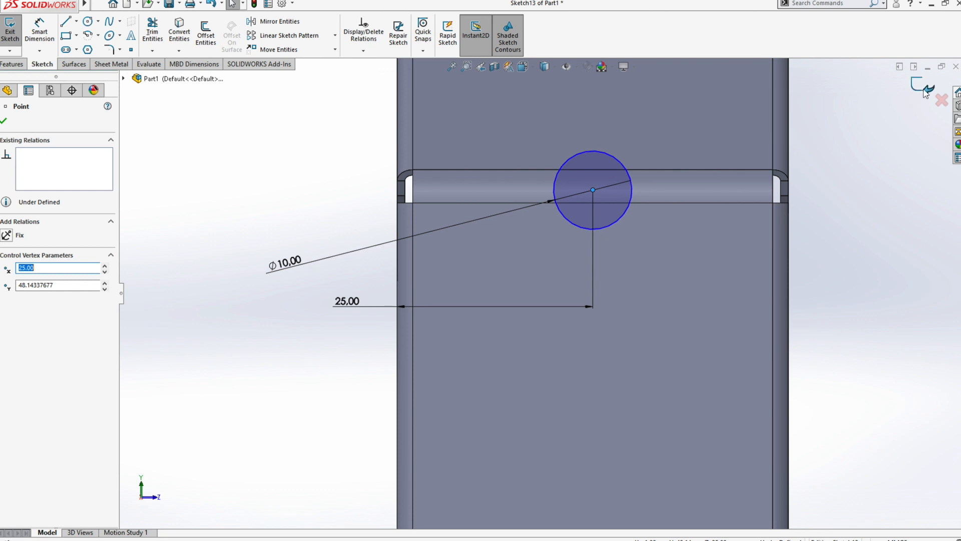
{"action": "left_click", "coordinate": [921, 90]}
{"action": "middle_click_drag", "start_coordinate": [868, 168], "coordinate": [786, 165]}
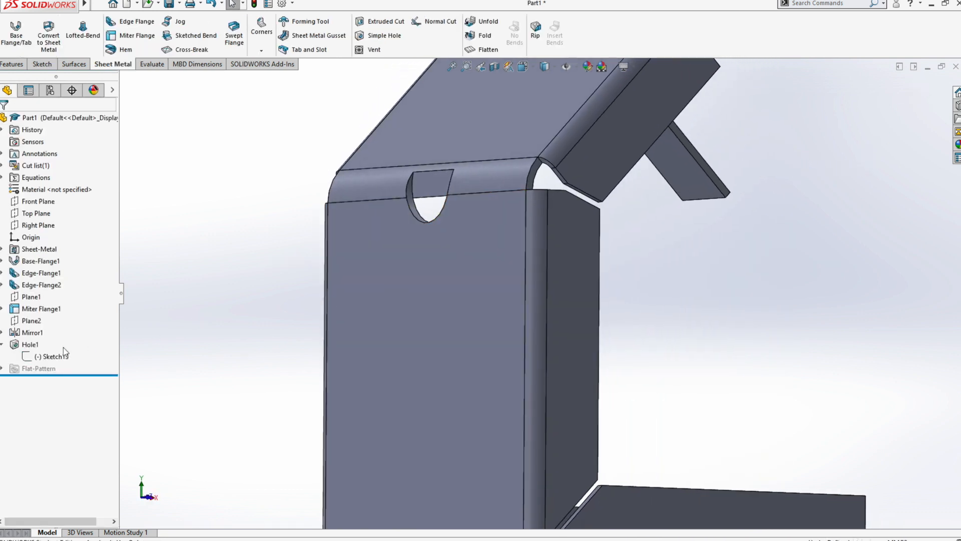
Edit the hole and try a Through All end condition that keeps only selected bodies
{"action": "right_click", "coordinate": [33, 345]}
{"action": "left_click", "coordinate": [43, 306]}
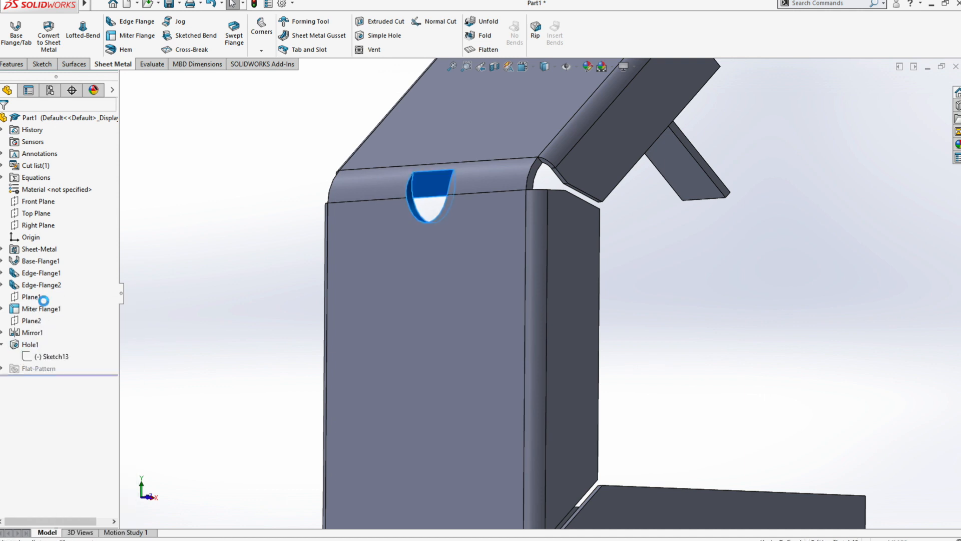
{"action": "left_click", "coordinate": [81, 186]}
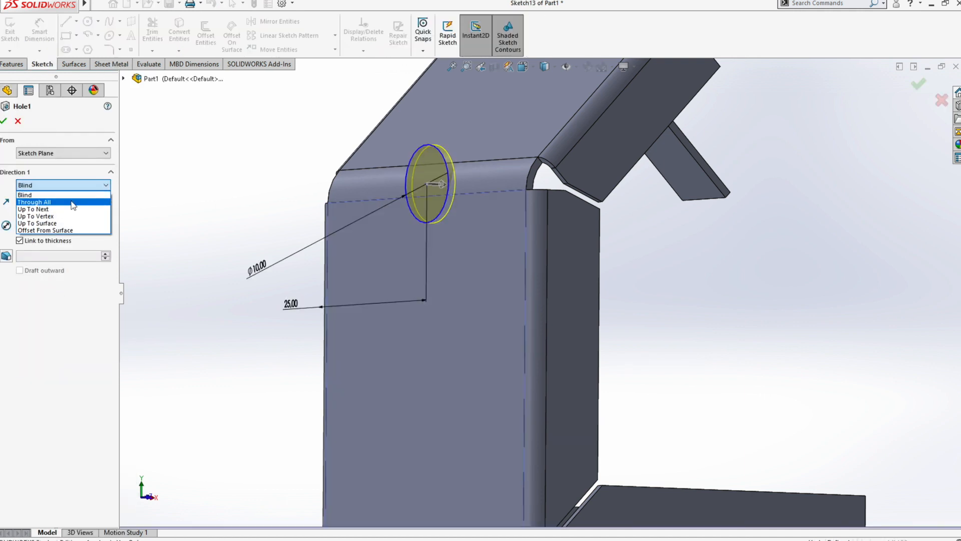
{"action": "left_click", "coordinate": [40, 198]}
{"action": "left_click", "coordinate": [4, 121]}
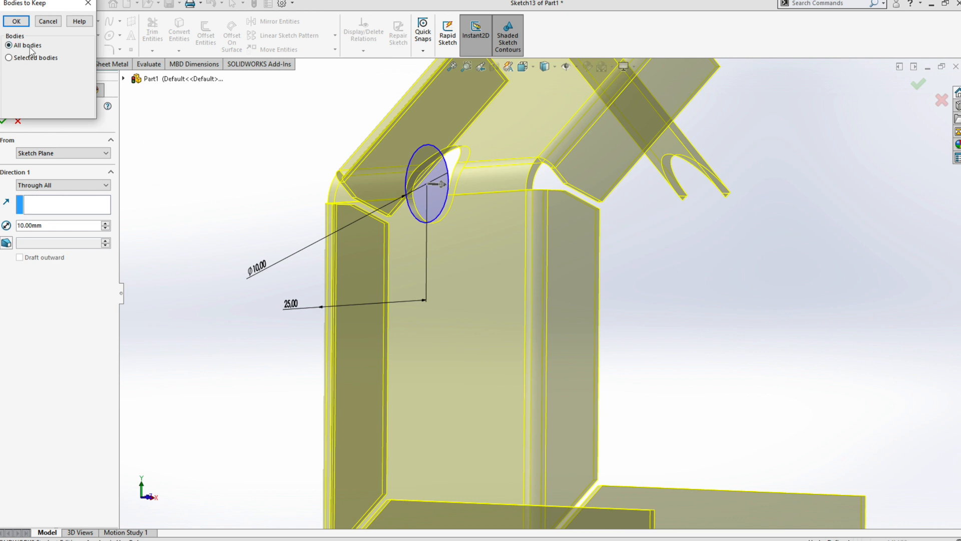
{"action": "left_click", "coordinate": [9, 58]}
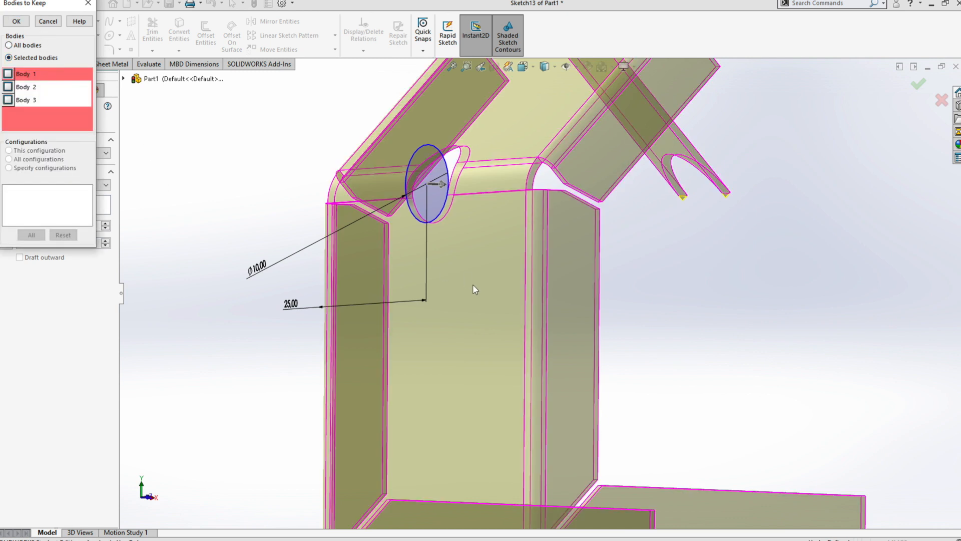
{"action": "left_click", "coordinate": [23, 22]}
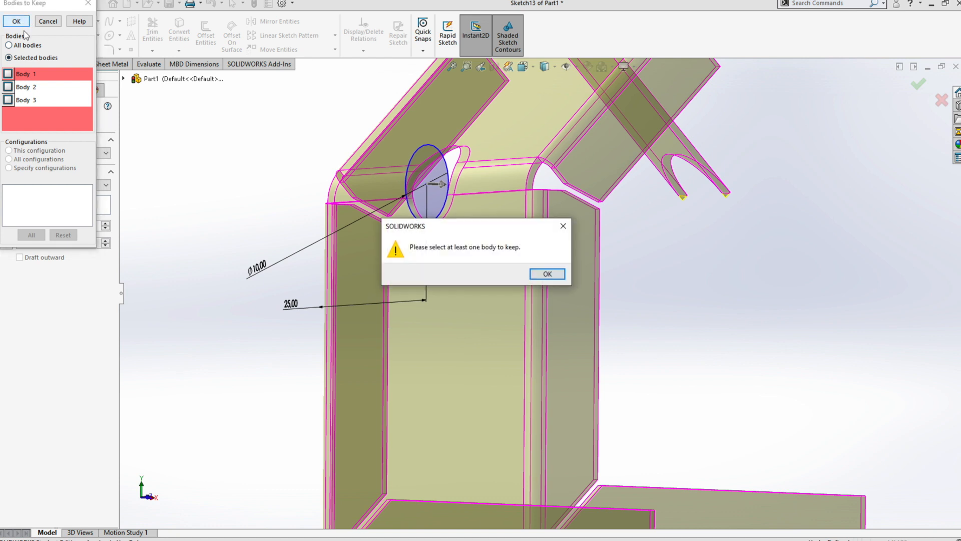
{"action": "left_click", "coordinate": [547, 274]}
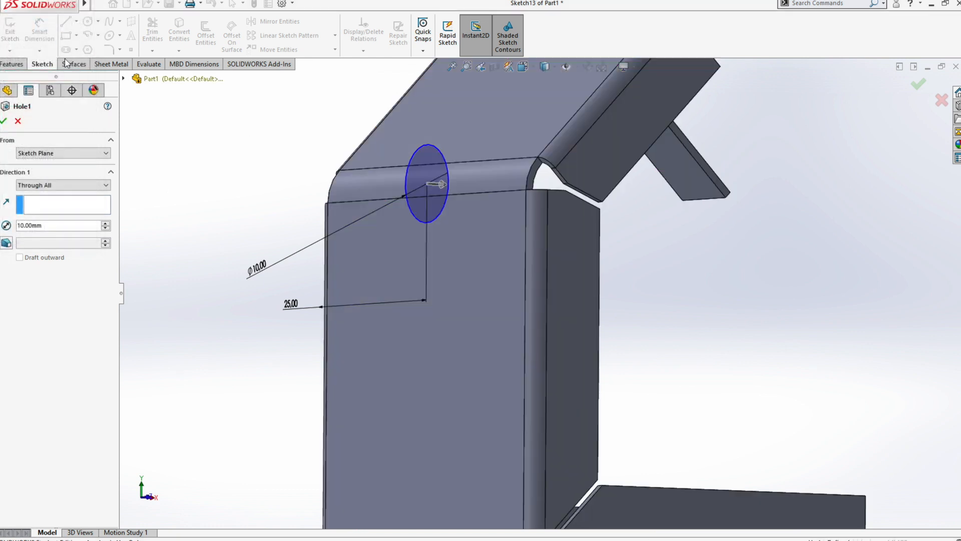
Set the hole's end condition to Up To Next and accept the edit
{"action": "left_click", "coordinate": [77, 185]}
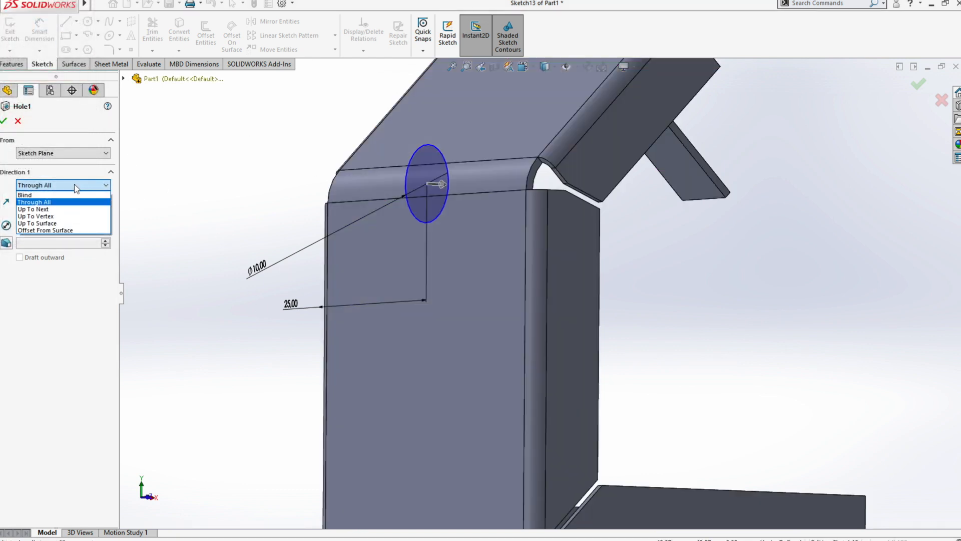
{"action": "left_click", "coordinate": [69, 208]}
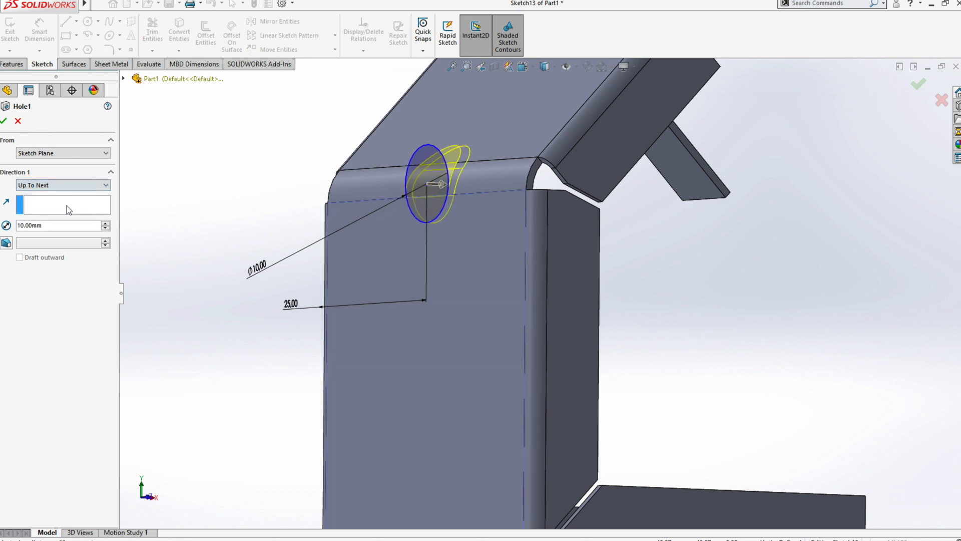
{"action": "left_click", "coordinate": [4, 121]}
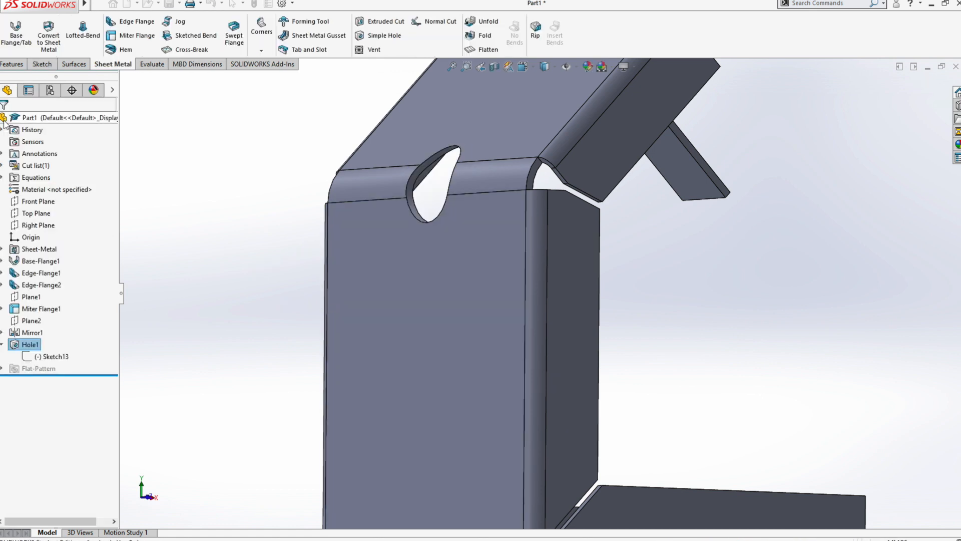
Examine the hole across the bend at an angle and straight on to the base flange face
{"action": "middle_click_drag", "start_coordinate": [344, 240], "coordinate": [431, 302]}
{"action": "left_click", "coordinate": [431, 302]}
{"action": "key", "text": "space"}
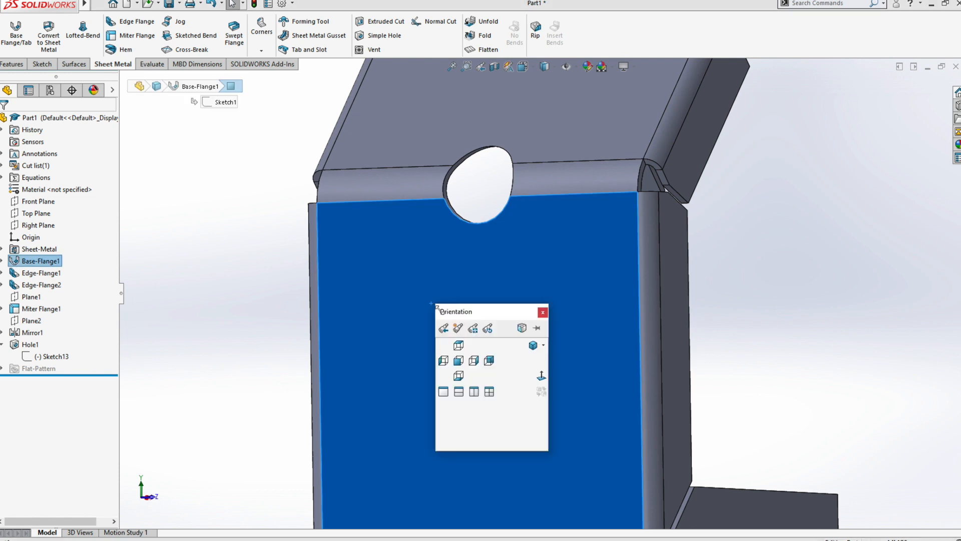
{"action": "left_click", "coordinate": [541, 376]}
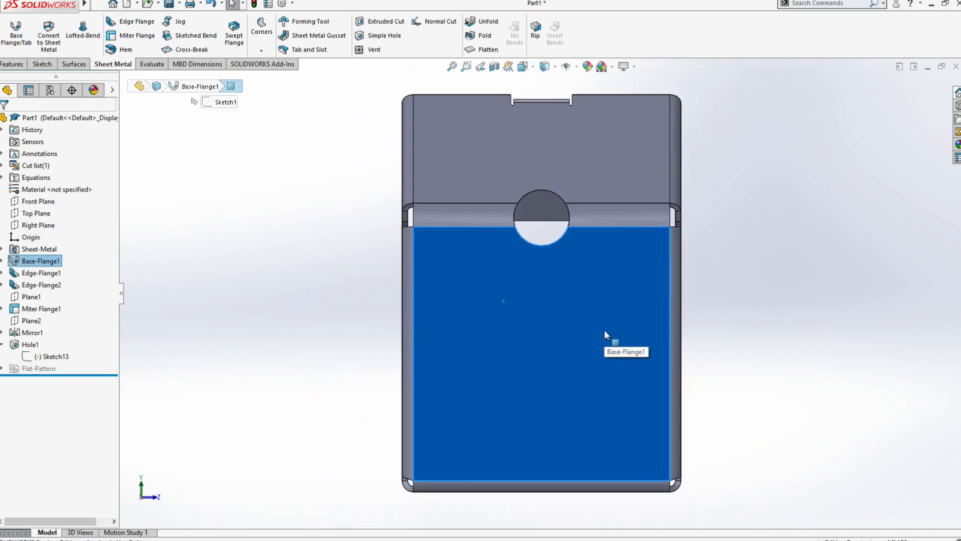
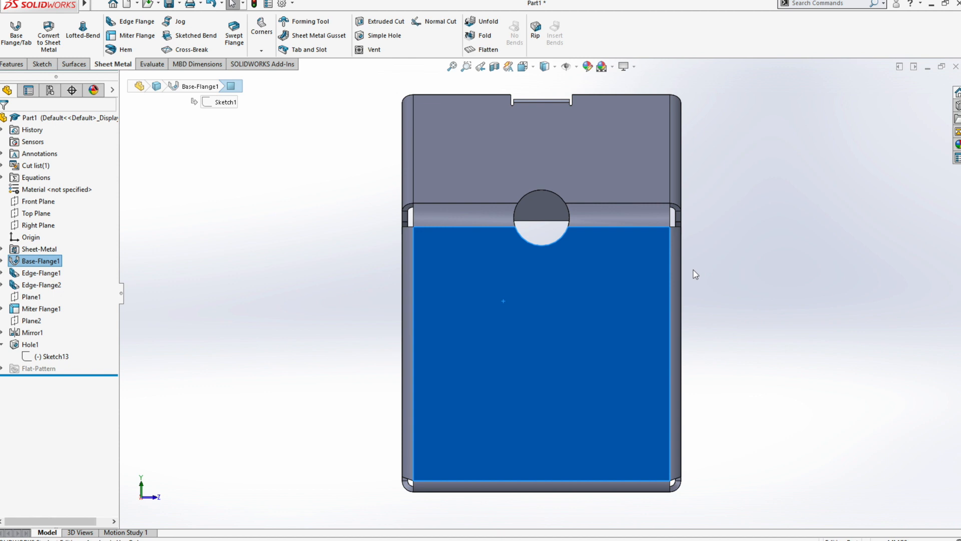
{"action": "middle_click_drag", "start_coordinate": [791, 339], "coordinate": [671, 371]}
{"action": "left_click", "coordinate": [671, 371]}
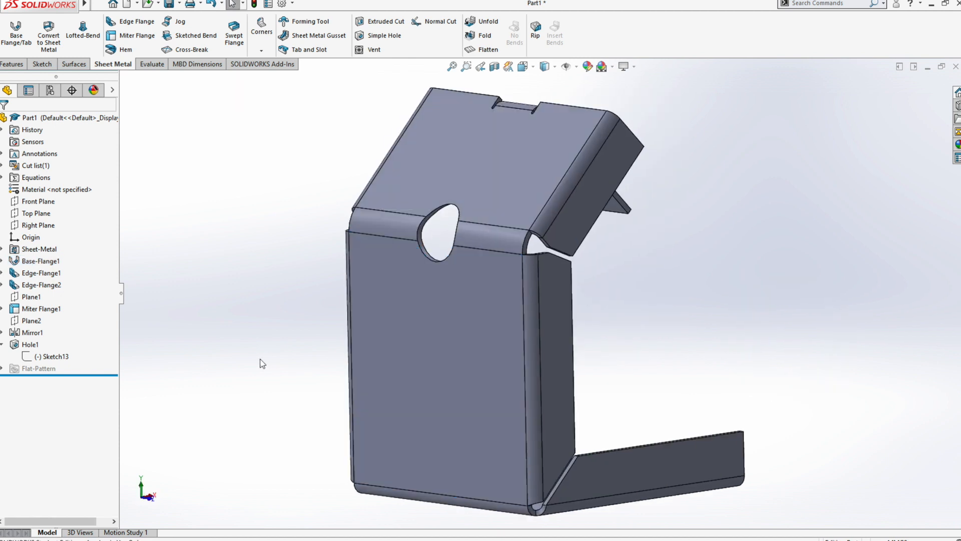
Delete the hole feature together with its sketch
{"action": "left_click", "coordinate": [31, 345]}
{"action": "key", "text": "Delete"}
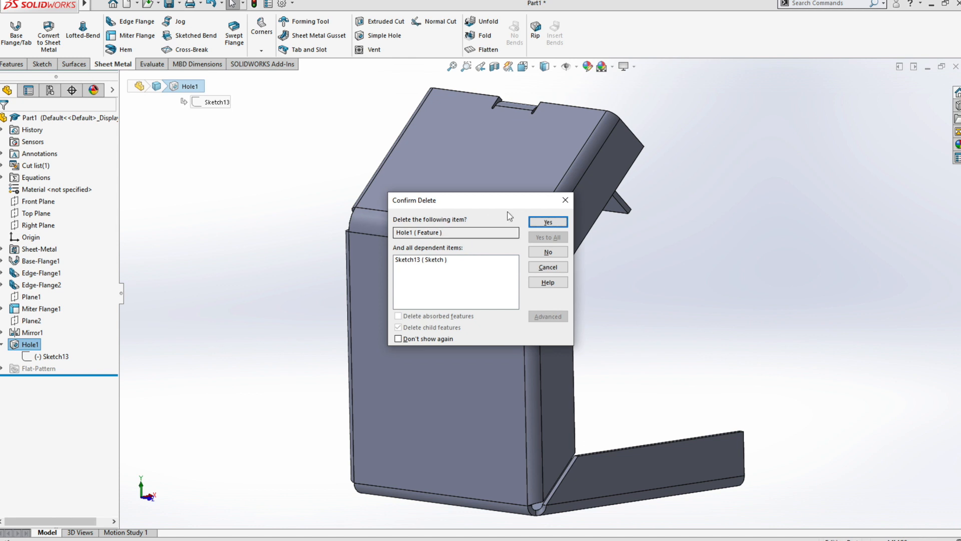
{"action": "left_click", "coordinate": [554, 247]}
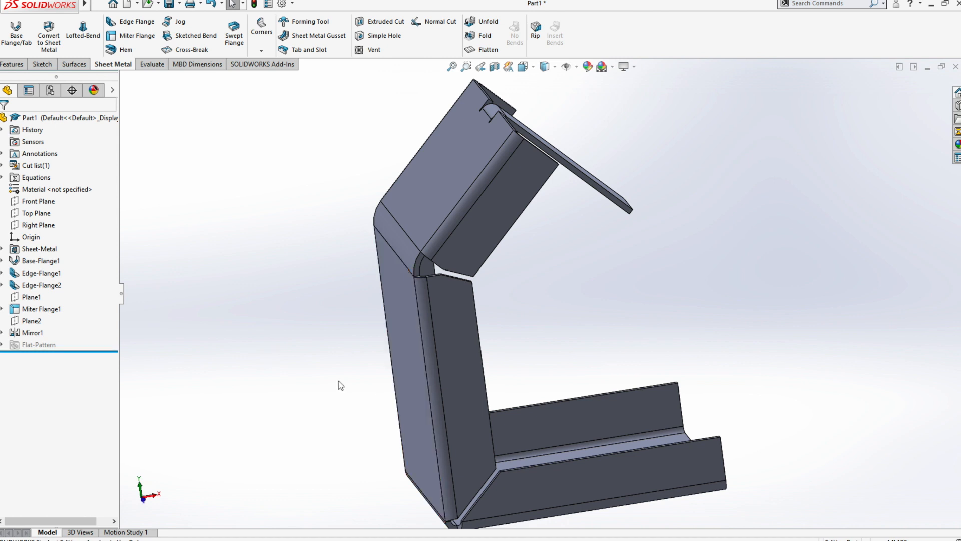
Roll the model back to just after the base flange and fit it in view
{"action": "left_click_drag", "start_coordinate": [104, 351], "coordinate": [91, 266]}
{"action": "key", "text": "f"}
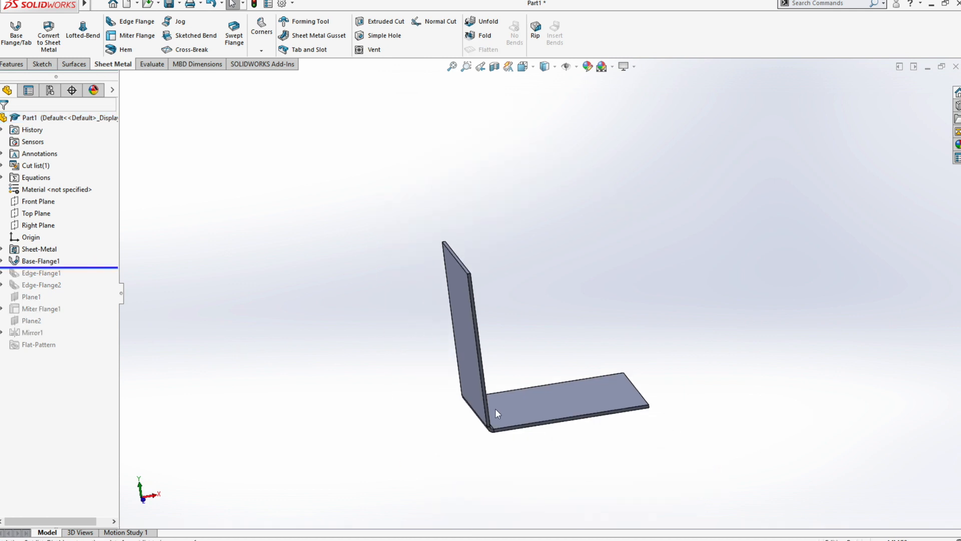
Roll the model forward past the mirror feature and unfold the first edge flange's bend with the upright base flange face fixed
{"action": "left_click_drag", "start_coordinate": [110, 266], "coordinate": [105, 274]}
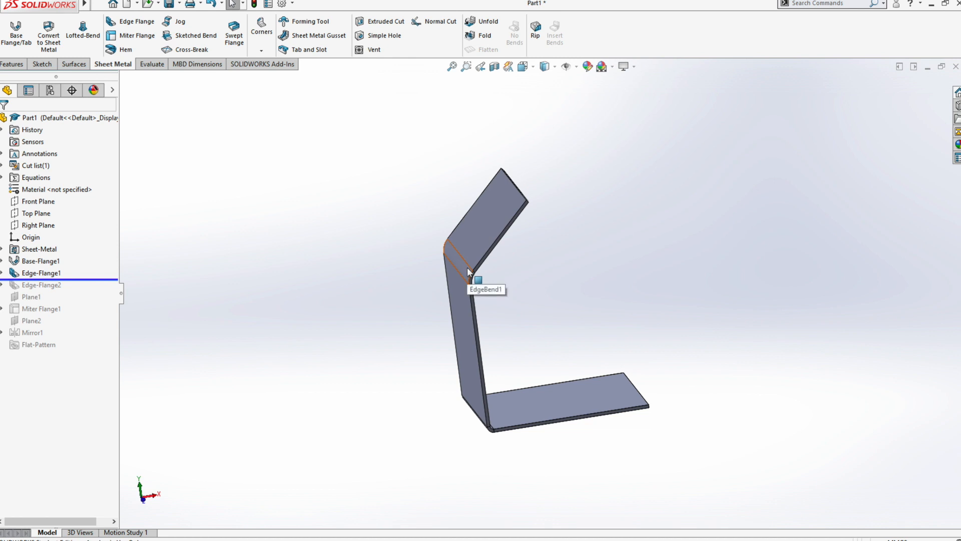
{"action": "left_click_drag", "start_coordinate": [111, 278], "coordinate": [107, 345]}
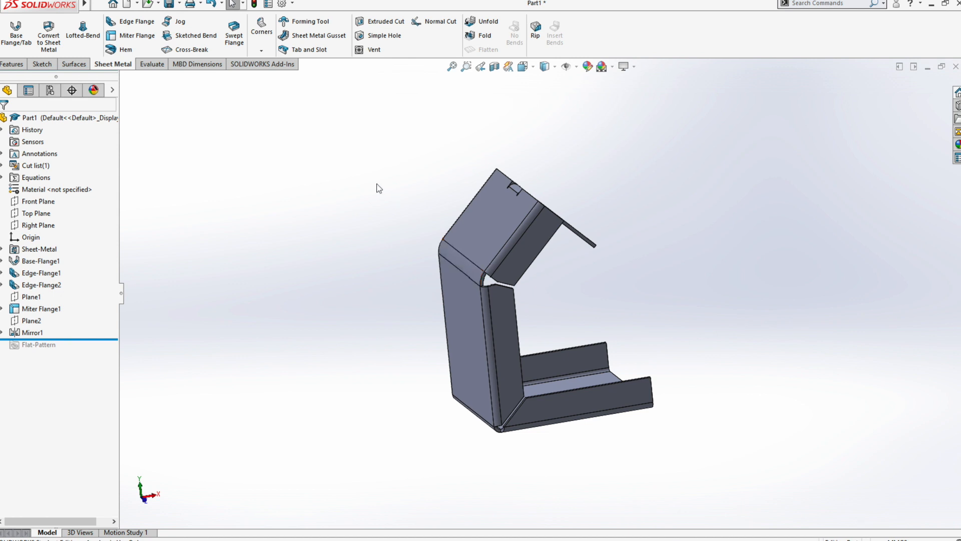
{"action": "left_click", "coordinate": [495, 22]}
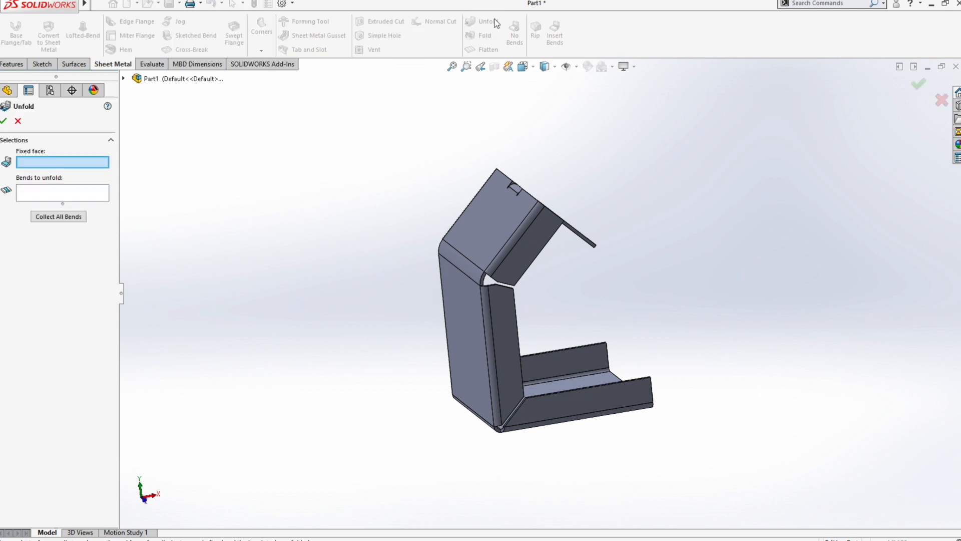
{"action": "left_click", "coordinate": [465, 309]}
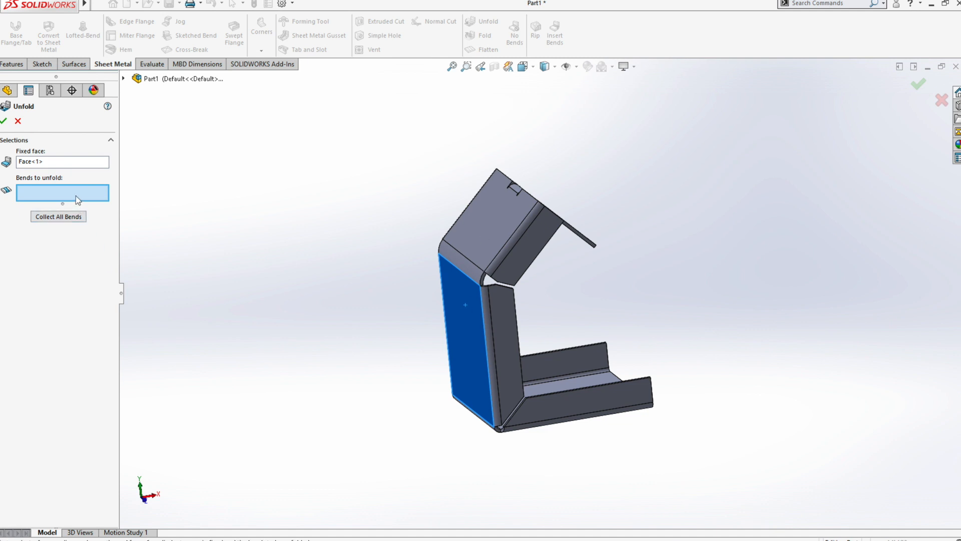
{"action": "left_click", "coordinate": [447, 318]}
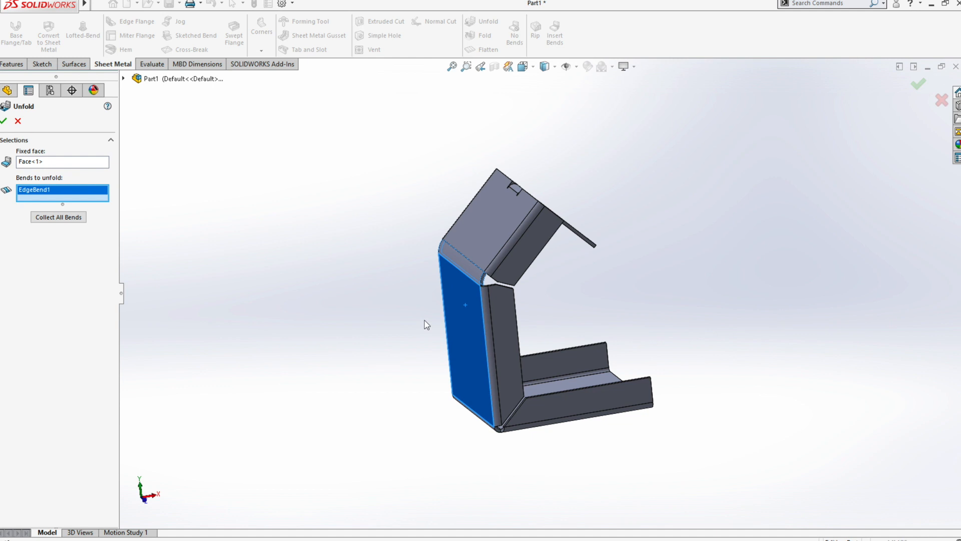
{"action": "left_click", "coordinate": [3, 120]}
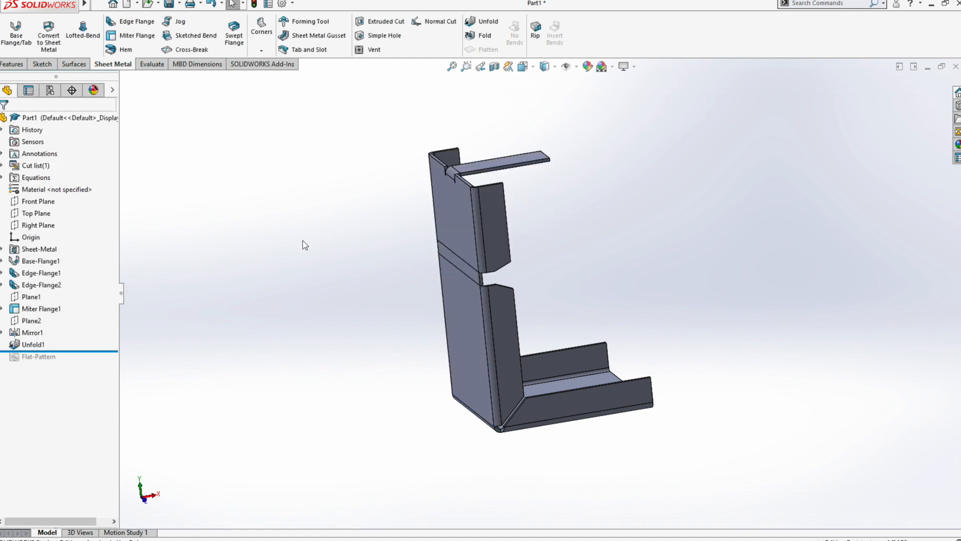
Start an extruded cut sketch on the upright base flange face and draw a vertical straight slot across the bend, about 10.5 by 6 mm
{"action": "left_click", "coordinate": [461, 301]}
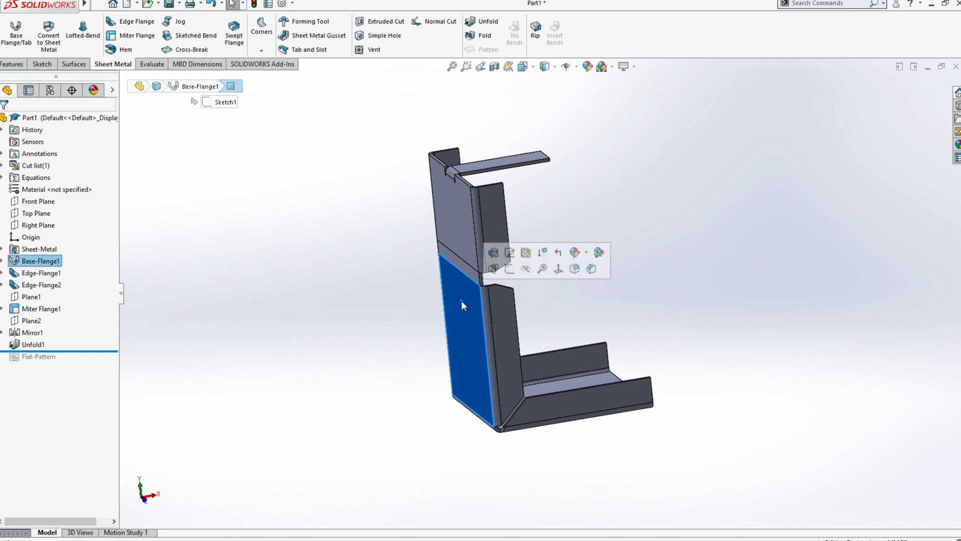
{"action": "key", "text": "ctrl+8"}
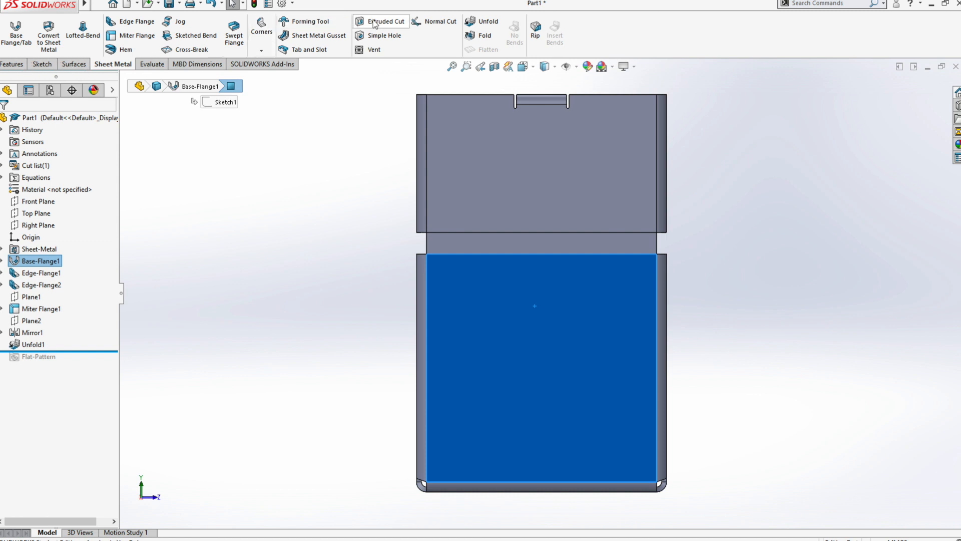
{"action": "left_click", "coordinate": [375, 22]}
{"action": "left_click", "coordinate": [76, 49]}
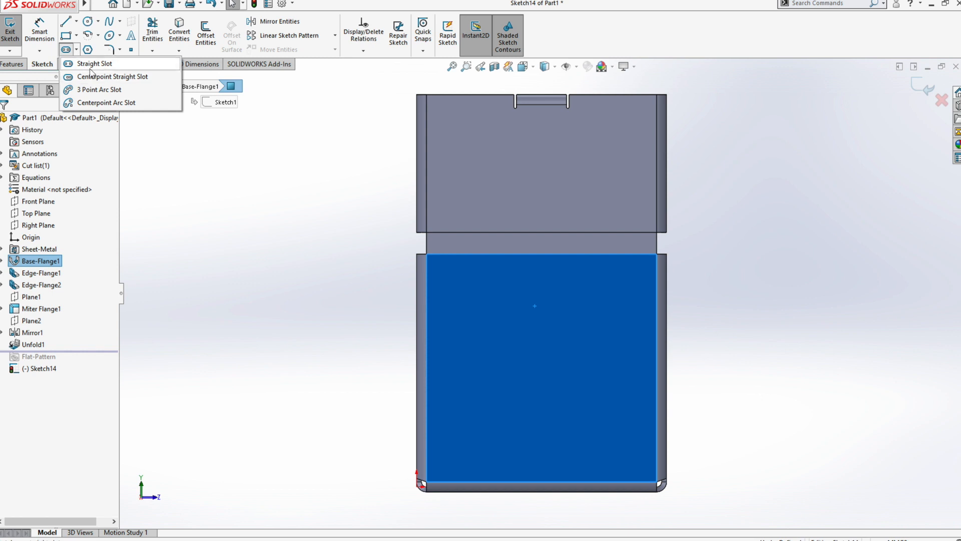
{"action": "left_click", "coordinate": [90, 64]}
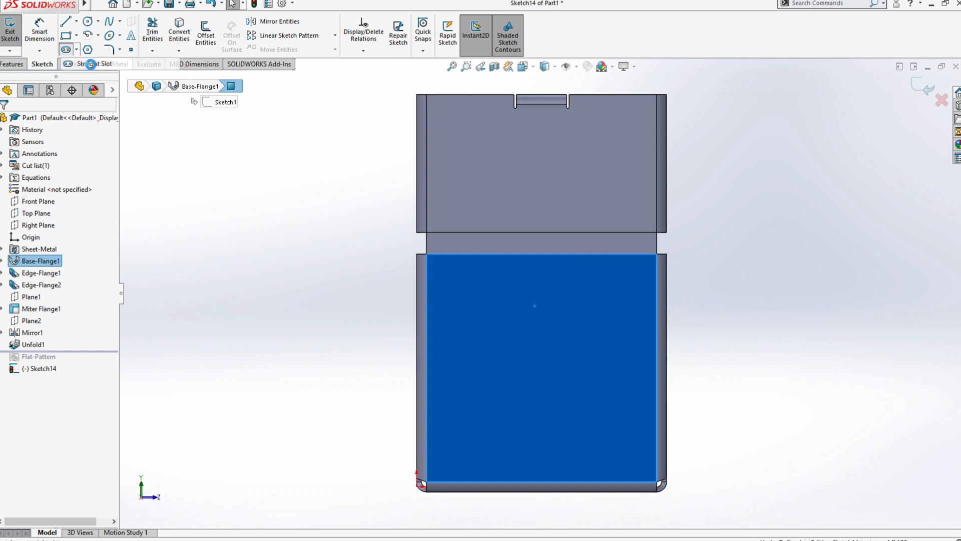
{"action": "left_click", "coordinate": [541, 254]}
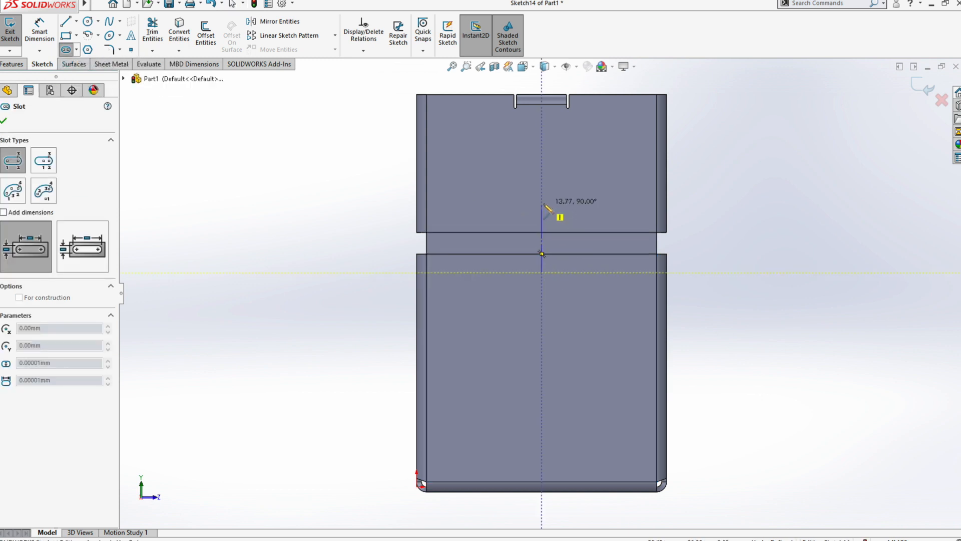
{"action": "left_click", "coordinate": [543, 221]}
{"action": "left_click", "coordinate": [558, 246]}
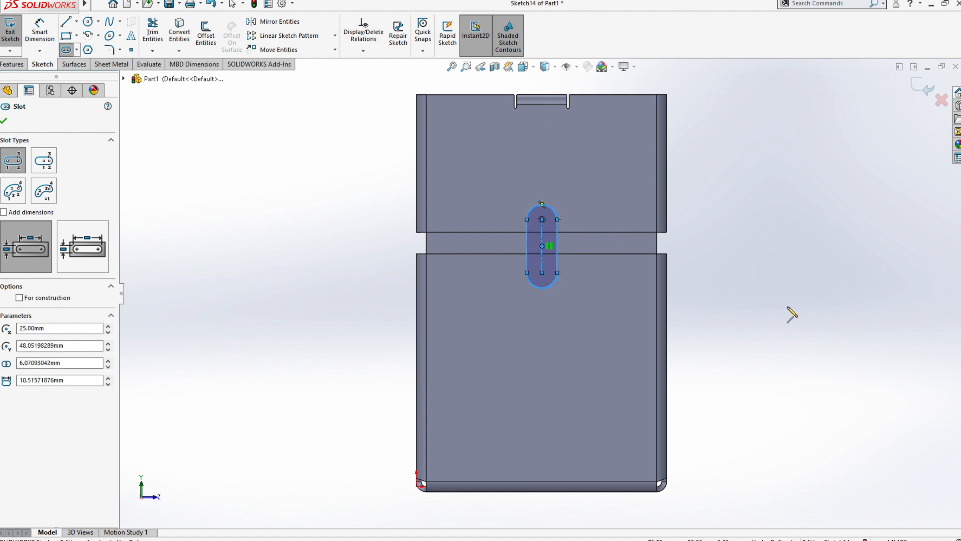
{"action": "key", "text": "Escape"}
Draw a line from the slot's centre to the midpoint of the bend's side edge, as horizontal construction geometry
{"action": "key", "text": "l"}
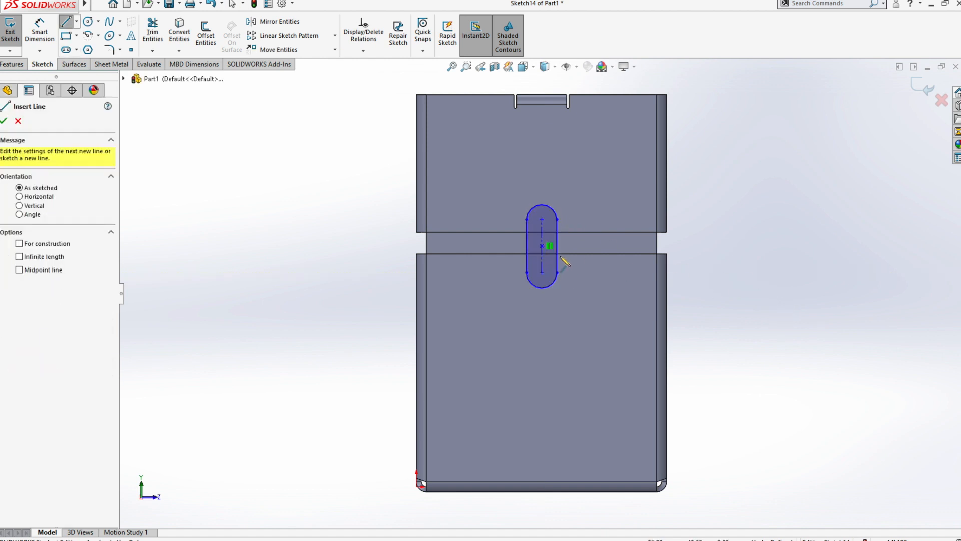
{"action": "left_click", "coordinate": [541, 246]}
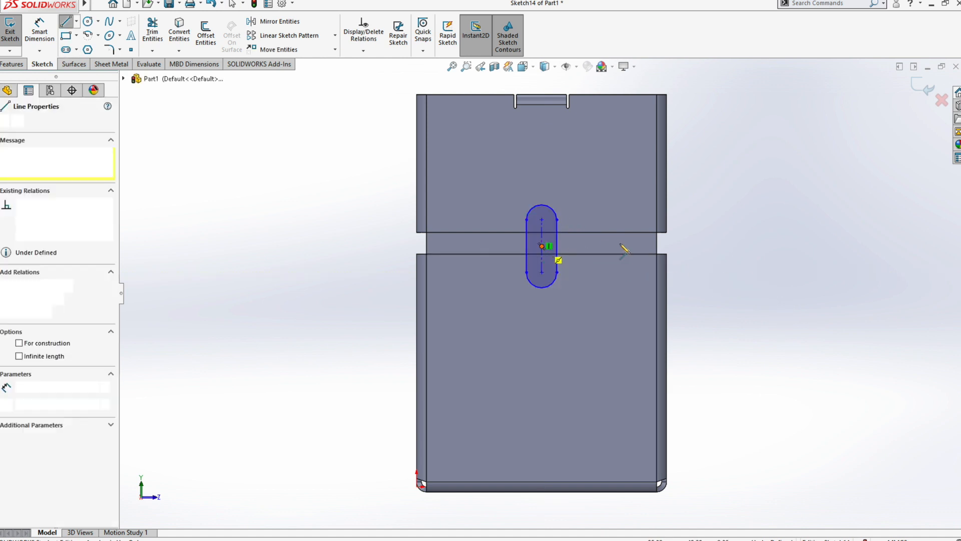
{"action": "left_click", "coordinate": [664, 243]}
{"action": "key", "text": "Escape"}
{"action": "left_click", "coordinate": [635, 244]}
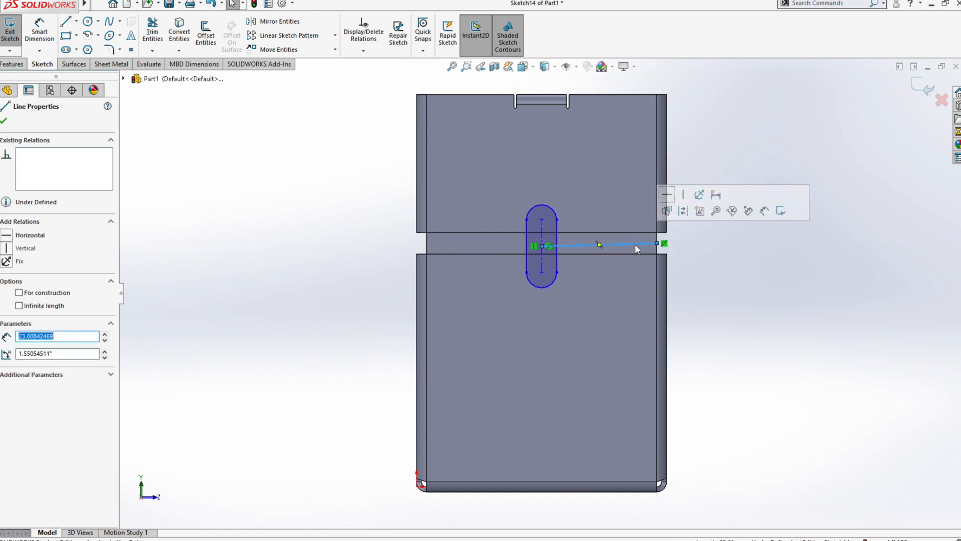
{"action": "key", "text": "Escape"}
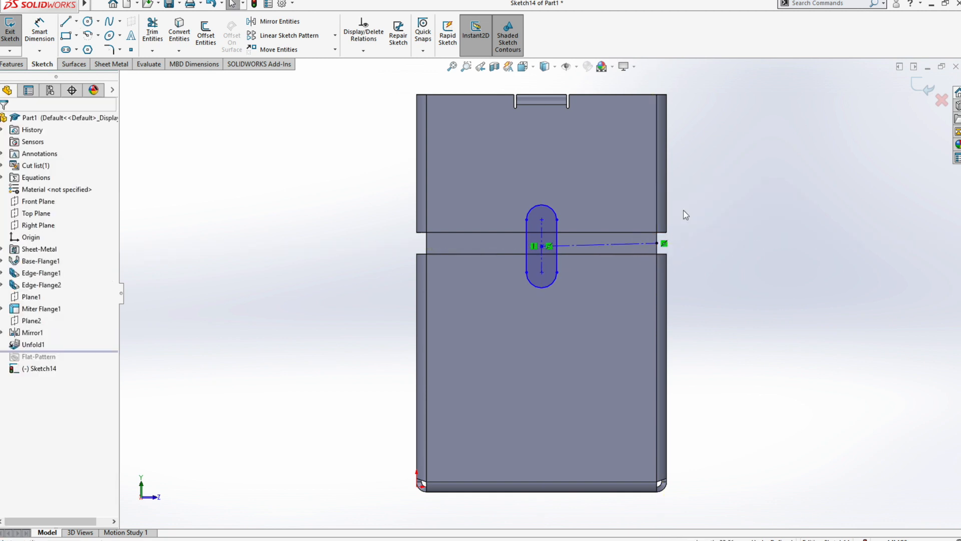
{"action": "left_click", "coordinate": [632, 245]}
{"action": "key", "text": "Escape"}
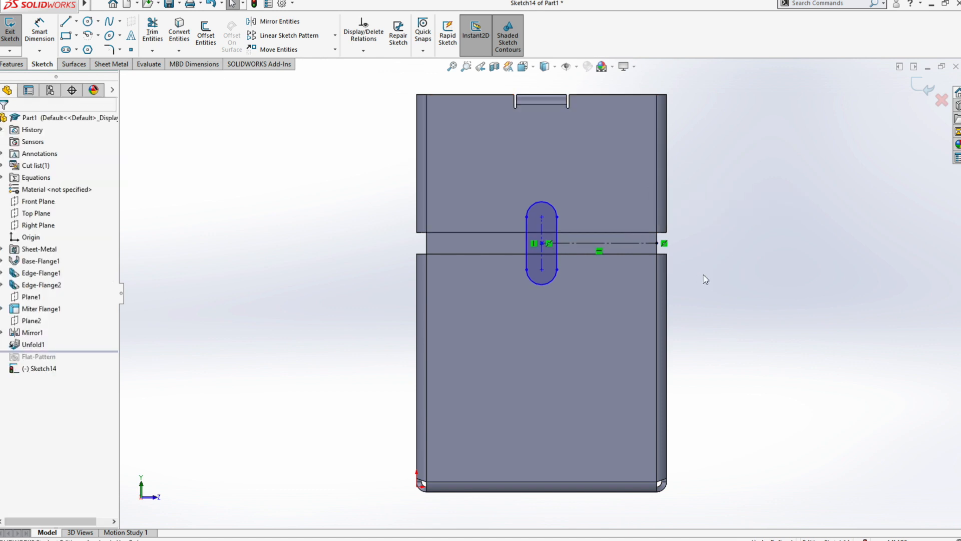
Dimension the slot with 10 mm between its arc centres and a 5 mm end radius
{"action": "key", "text": "d"}
{"action": "left_click", "coordinate": [543, 267]}
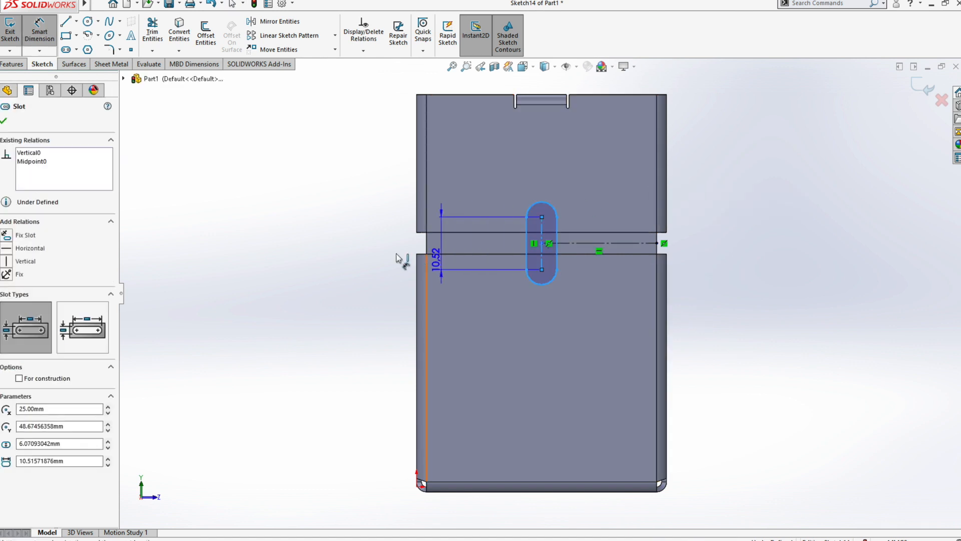
{"action": "left_click", "coordinate": [395, 248]}
{"action": "type", "text": "10"}
{"action": "key", "text": "Return"}
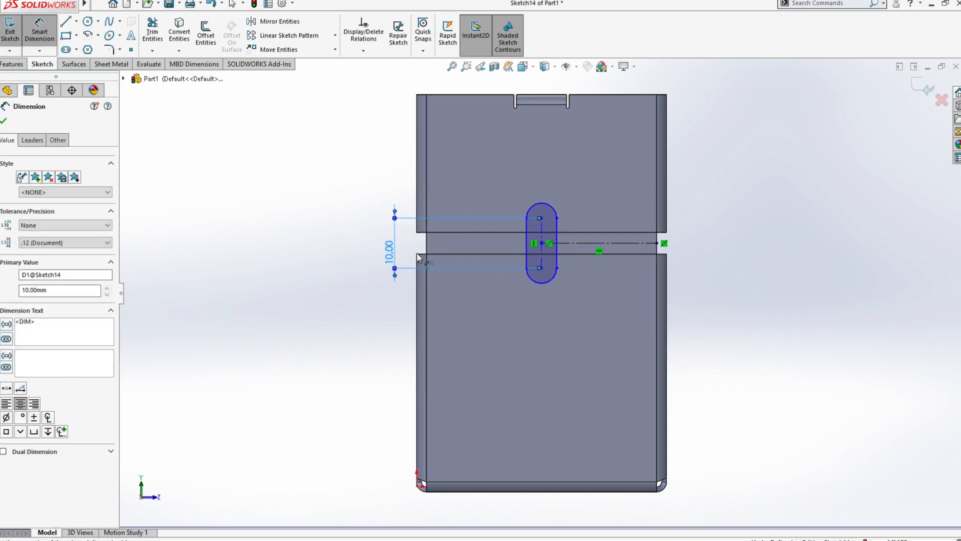
{"action": "left_click", "coordinate": [553, 207]}
{"action": "left_click", "coordinate": [594, 170]}
{"action": "type", "text": "5"}
{"action": "key", "text": "Return"}
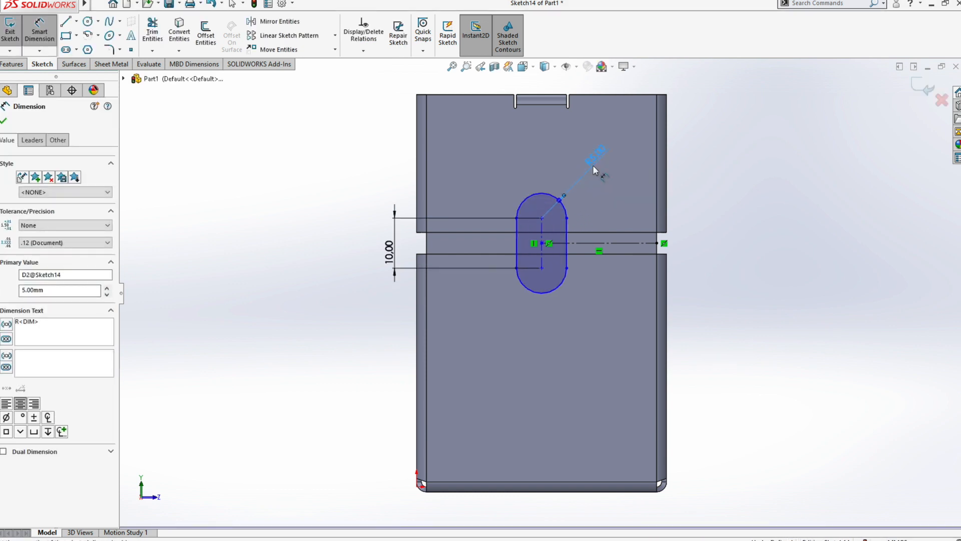
{"action": "key", "text": "Escape"}
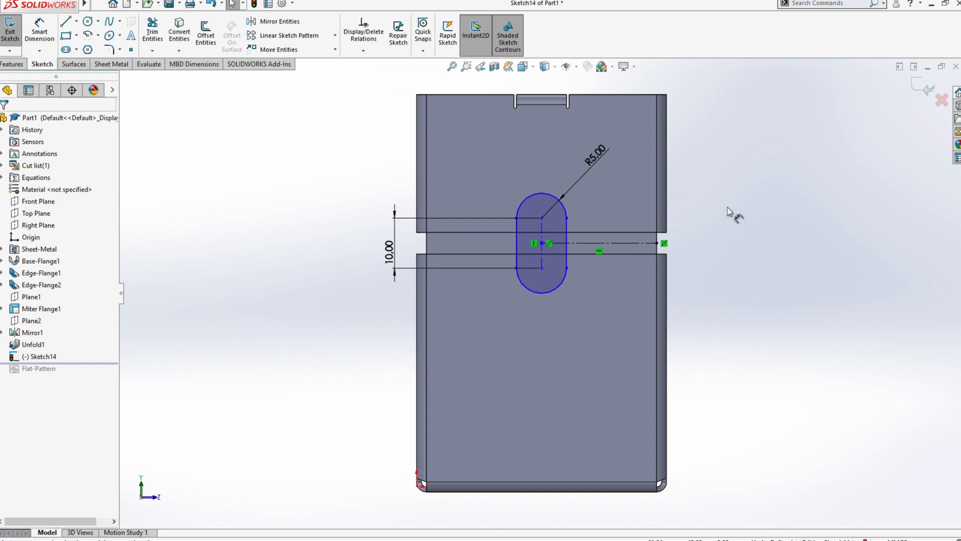
Dimension the slot's centre 25 mm from the flange's inner side edge and try to add a dimension to the opposite bend edge
{"action": "left_click", "coordinate": [622, 254]}
{"action": "left_click", "coordinate": [604, 346]}
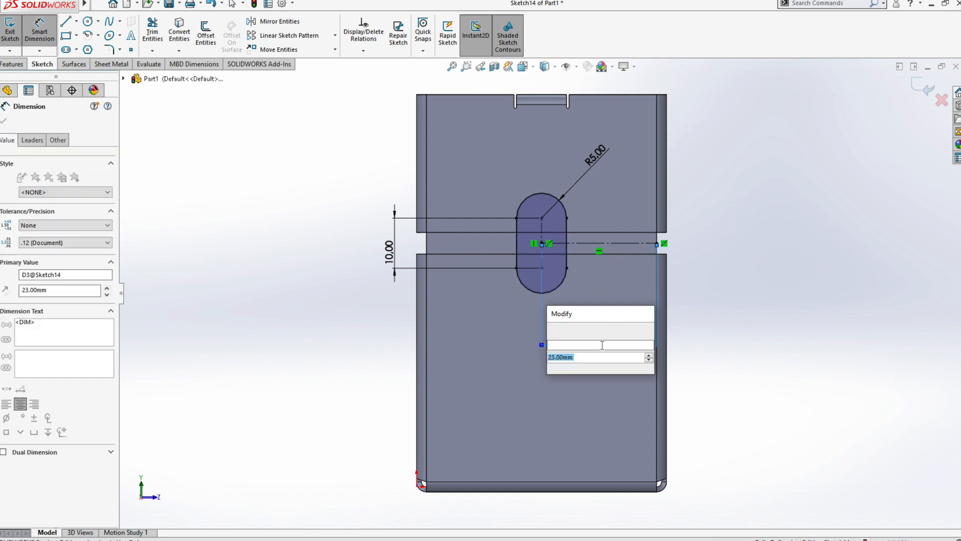
{"action": "type", "text": "25"}
{"action": "key", "text": "Return"}
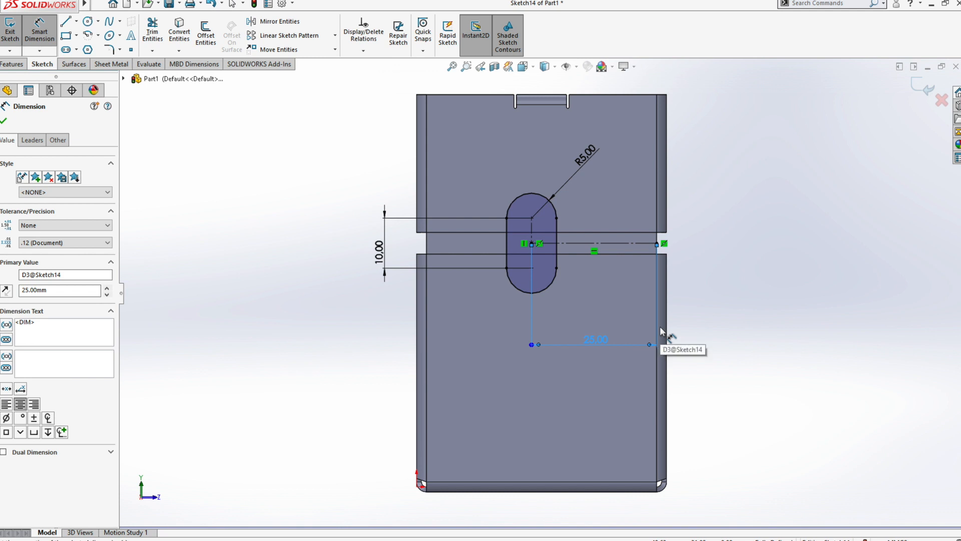
{"action": "left_click", "coordinate": [534, 228]}
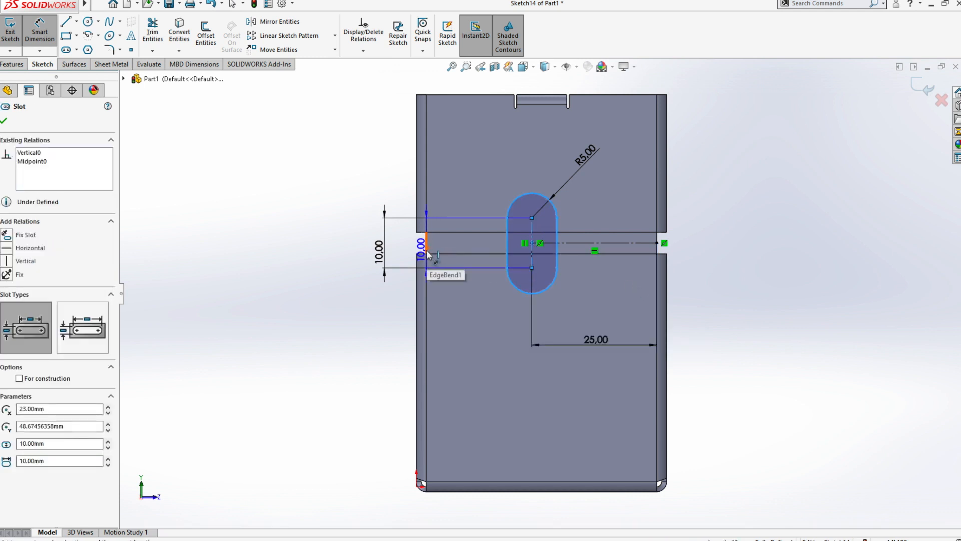
{"action": "left_click", "coordinate": [427, 251]}
{"action": "key", "text": "Escape"}
Delete the 25 mm horizontal dimension of the slot
{"action": "left_click", "coordinate": [595, 339]}
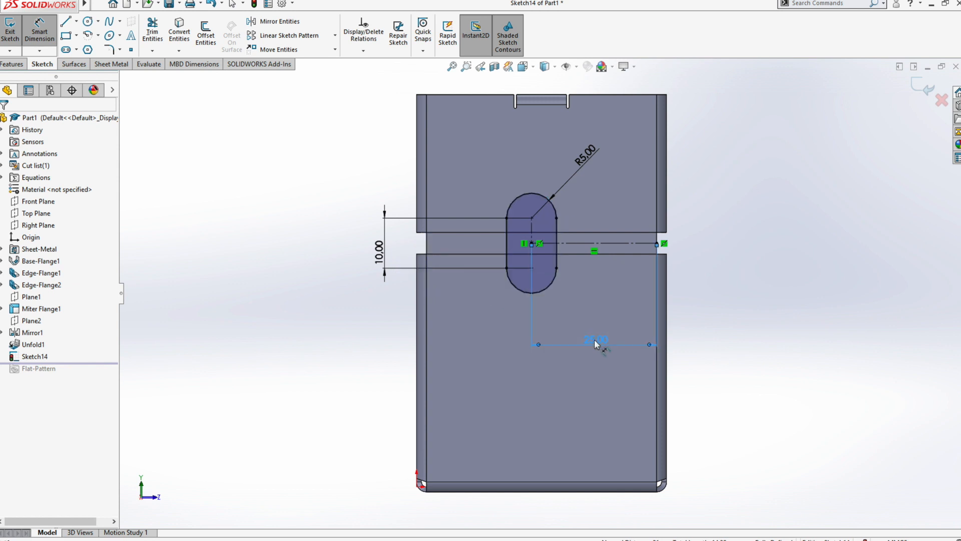
{"action": "left_click", "coordinate": [636, 345]}
{"action": "key", "text": "Delete"}
{"action": "key", "text": "Escape"}
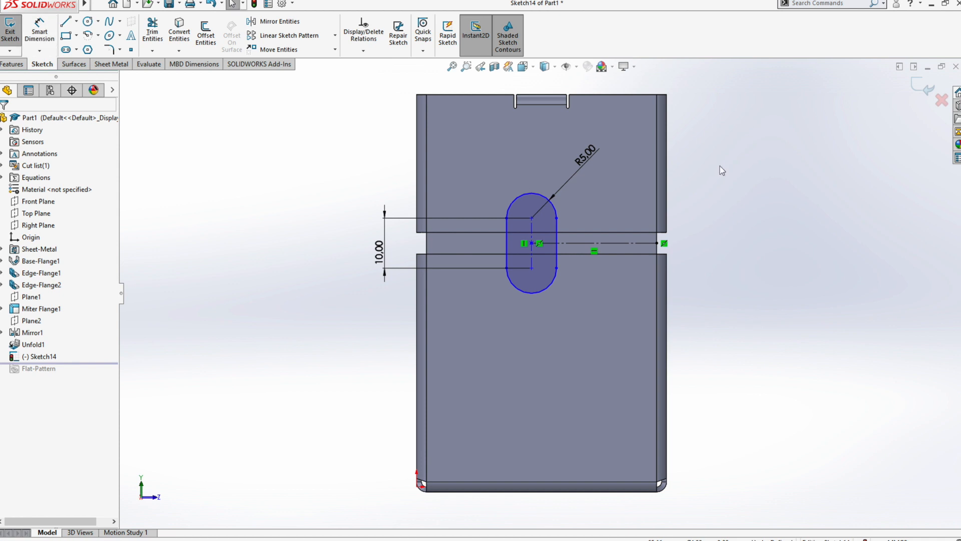
Dimension the slot's lower arc centre 25 mm from the part's outer side edge
{"action": "right_click_drag", "start_coordinate": [730, 343], "coordinate": [730, 217]}
{"action": "left_click", "coordinate": [668, 276]}
{"action": "left_click", "coordinate": [530, 295]}
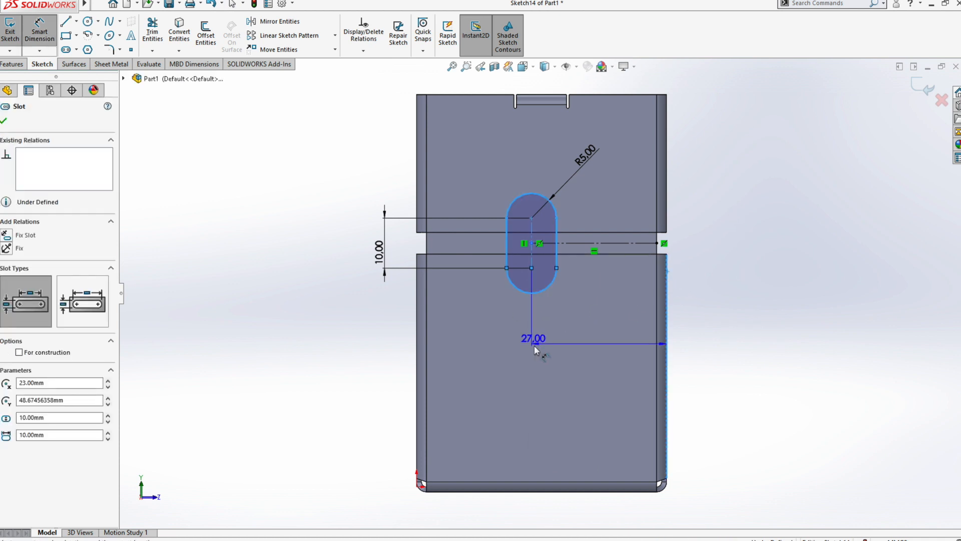
{"action": "left_click", "coordinate": [534, 345]}
{"action": "type", "text": "25"}
{"action": "key", "text": "Return"}
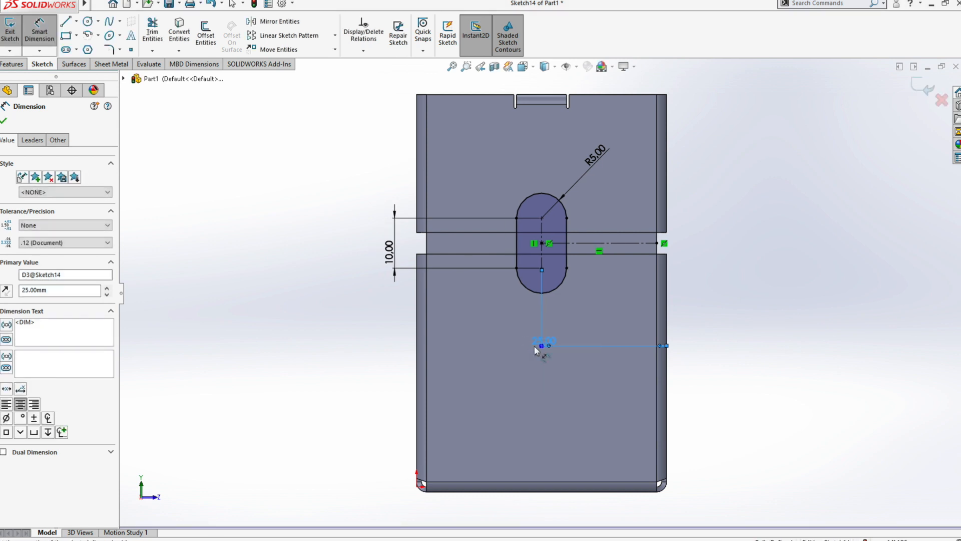
Finish the sketch and cut the slot as a Blind normal cut linked to the sheet thickness
{"action": "left_click", "coordinate": [923, 87]}
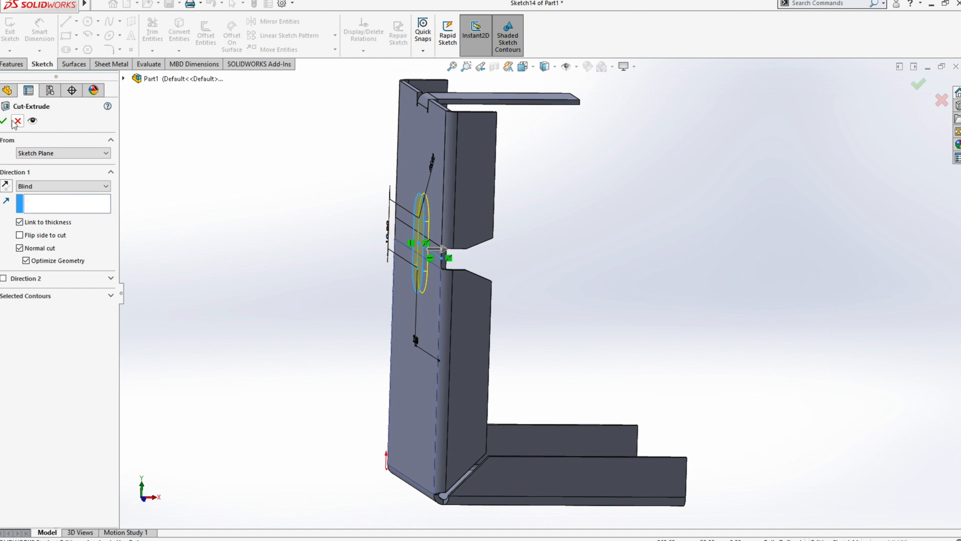
{"action": "left_click", "coordinate": [196, 188]}
{"action": "middle_click_drag", "start_coordinate": [226, 218], "coordinate": [251, 194]}
Fold all unfolded bends back with the upright base flange face fixed and inspect the slot across the bend
{"action": "left_click", "coordinate": [482, 35]}
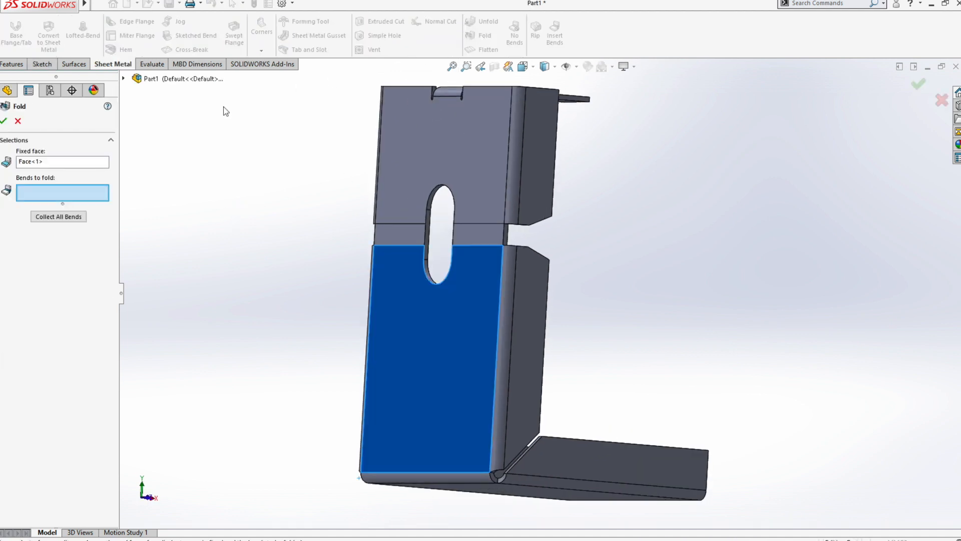
{"action": "left_click", "coordinate": [64, 217]}
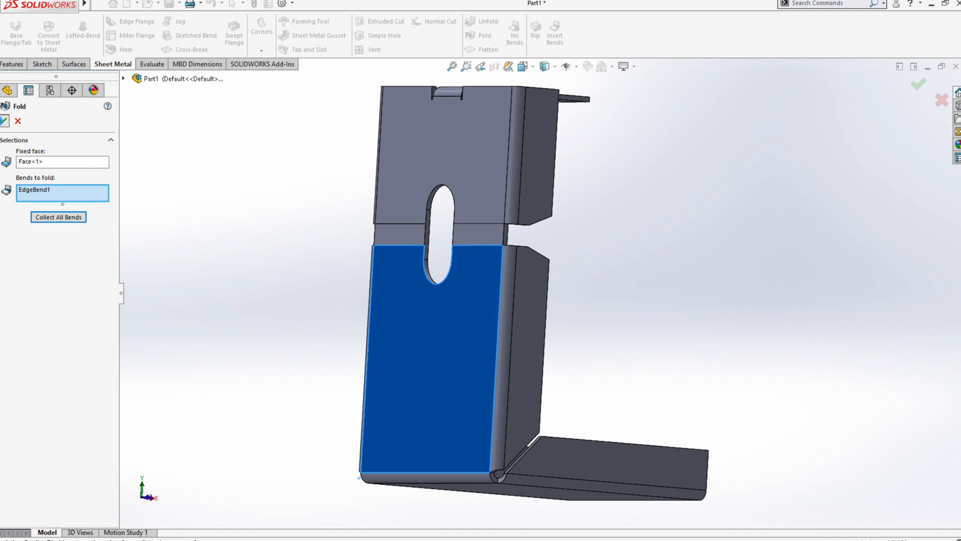
{"action": "left_click", "coordinate": [3, 121]}
{"action": "middle_click_drag", "start_coordinate": [260, 247], "coordinate": [693, 348]}
{"action": "middle_click_drag", "start_coordinate": [498, 210], "coordinate": [563, 310]}
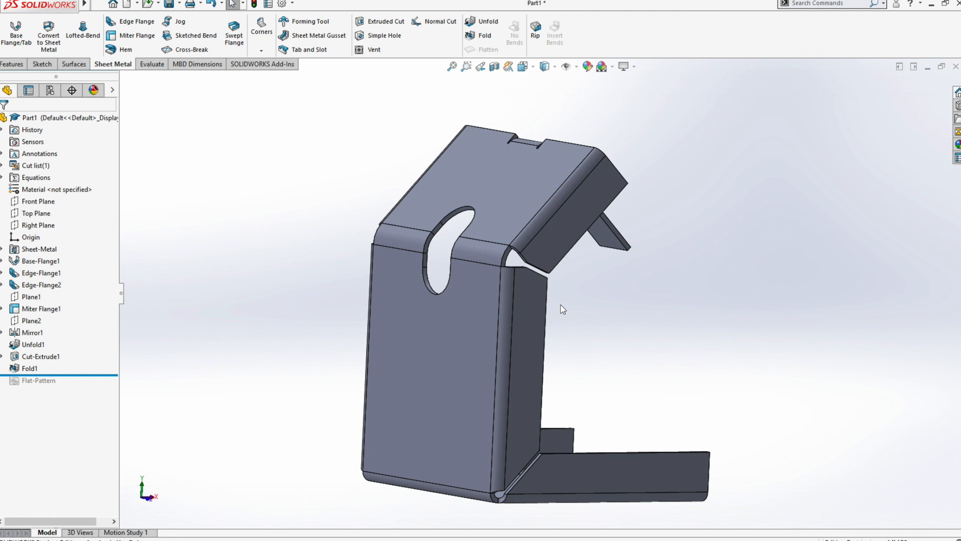
Start a Hem feature on the free end edge of the narrow tab flange
{"action": "key", "text": "ctrl+7"}
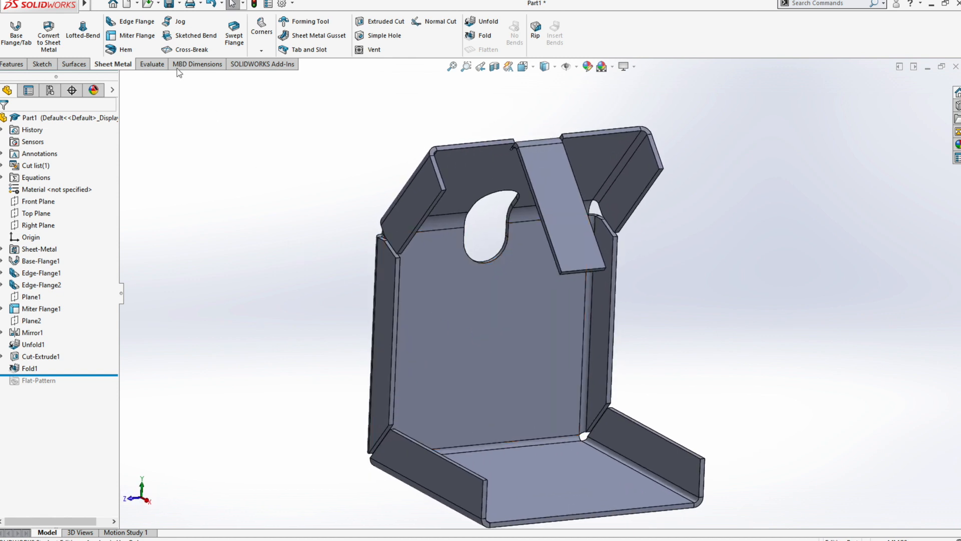
{"action": "left_click", "coordinate": [124, 50]}
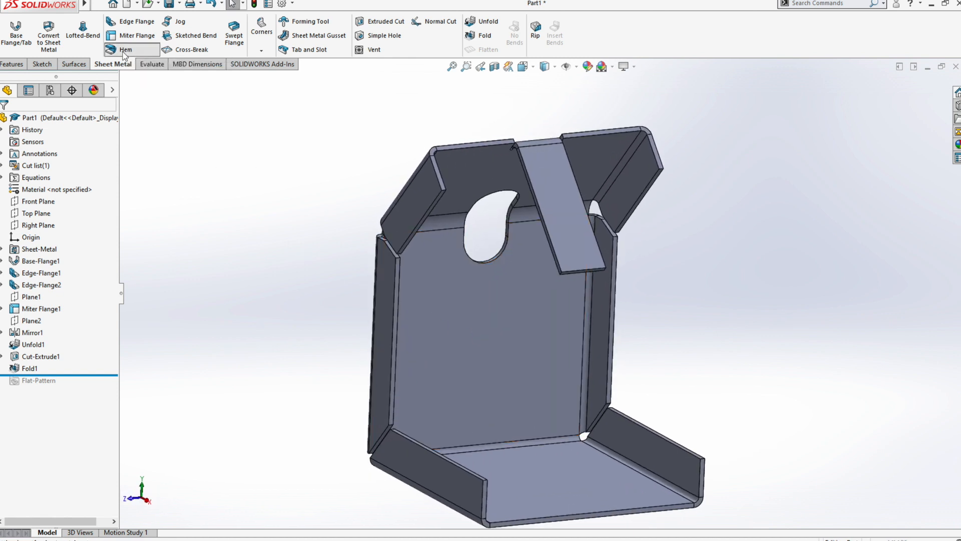
{"action": "left_click", "coordinate": [584, 270]}
{"action": "middle_click_drag", "start_coordinate": [585, 272], "coordinate": [608, 313]}
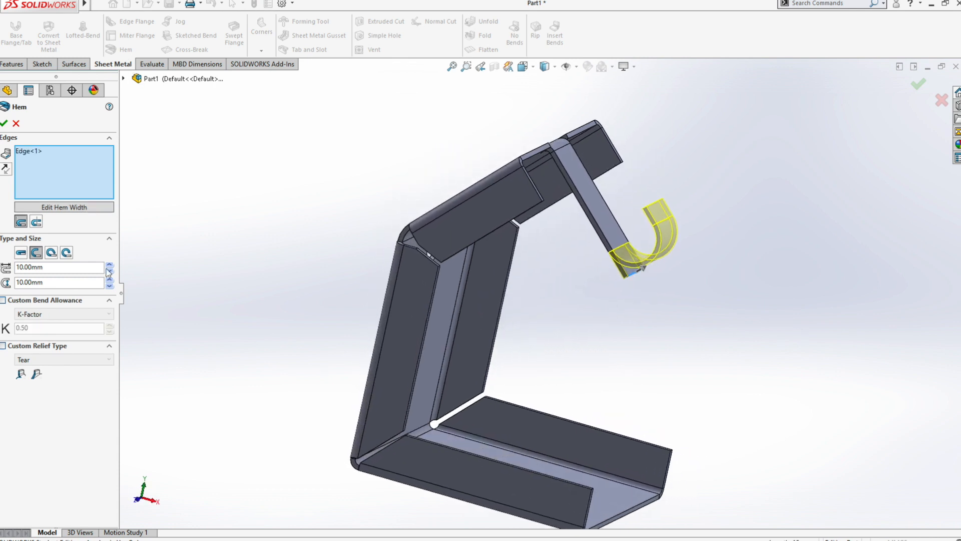
Try the Rolled hem type on the tab's end edge with a radius of 3 mm
{"action": "left_click", "coordinate": [67, 253]}
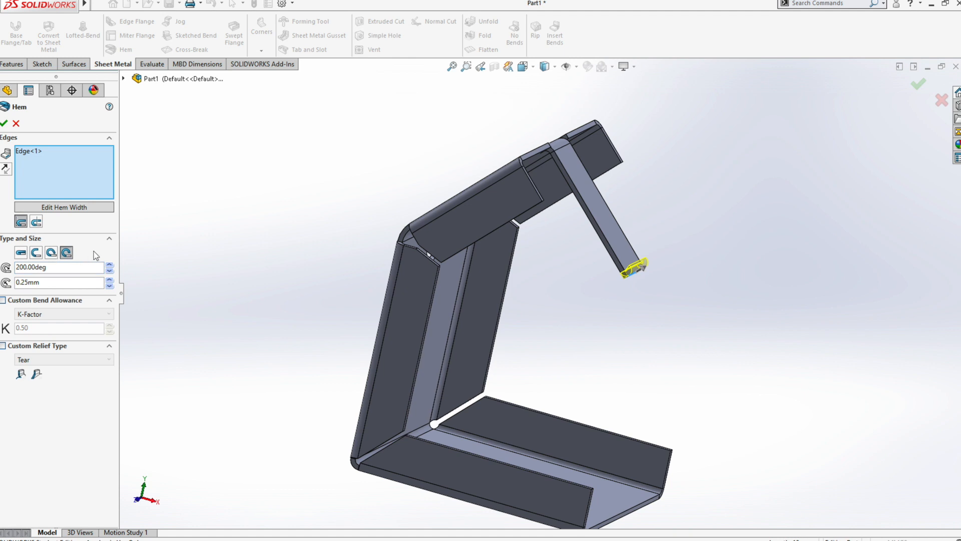
{"action": "double_click", "coordinate": [78, 280]}
{"action": "type", "text": "3"}
{"action": "left_click", "coordinate": [109, 265]}
{"action": "scroll", "coordinate": [633, 249], "scroll_direction": "down", "scroll_amount": 4}
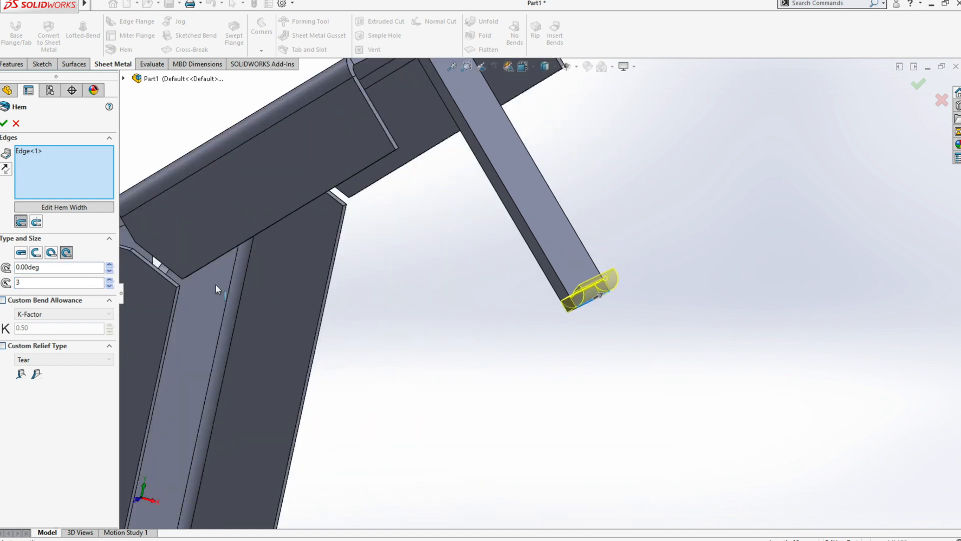
{"action": "left_click", "coordinate": [61, 284]}
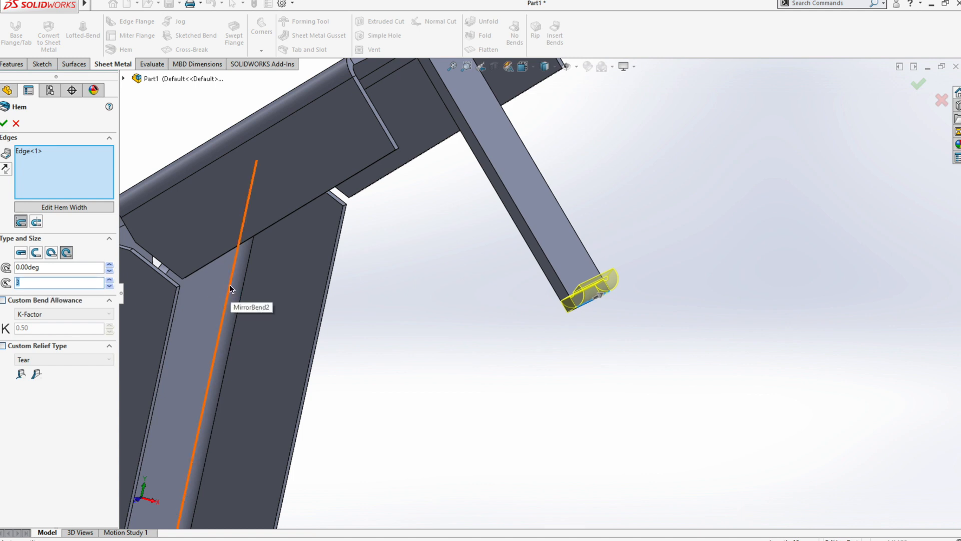
{"action": "type", "text": "5.00mm"}
{"action": "left_click", "coordinate": [72, 282]}
{"action": "type", "text": "3"}
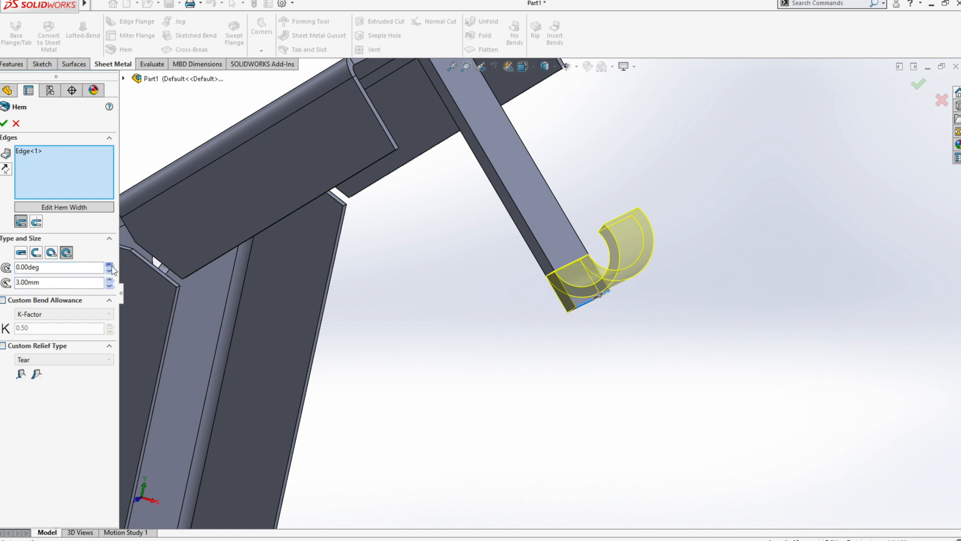
Try a 230 degree and a 280 degree angle for the rolled hem and set its radius to 2 mm
{"action": "left_click", "coordinate": [59, 267]}
{"action": "double_click", "coordinate": [17, 268]}
{"action": "type", "text": "230"}
{"action": "key", "text": "Return"}
{"action": "double_click", "coordinate": [18, 266]}
{"action": "type", "text": "280"}
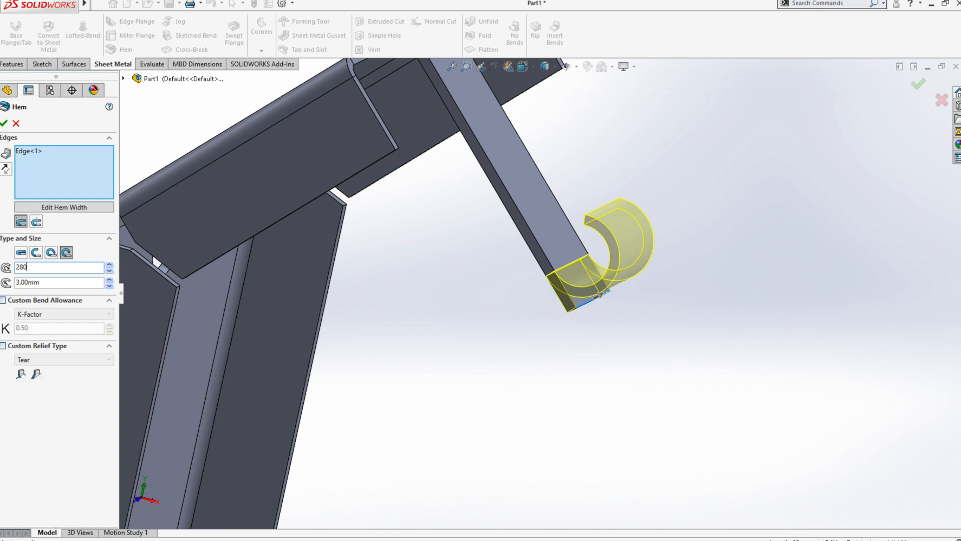
{"action": "key", "text": "Return"}
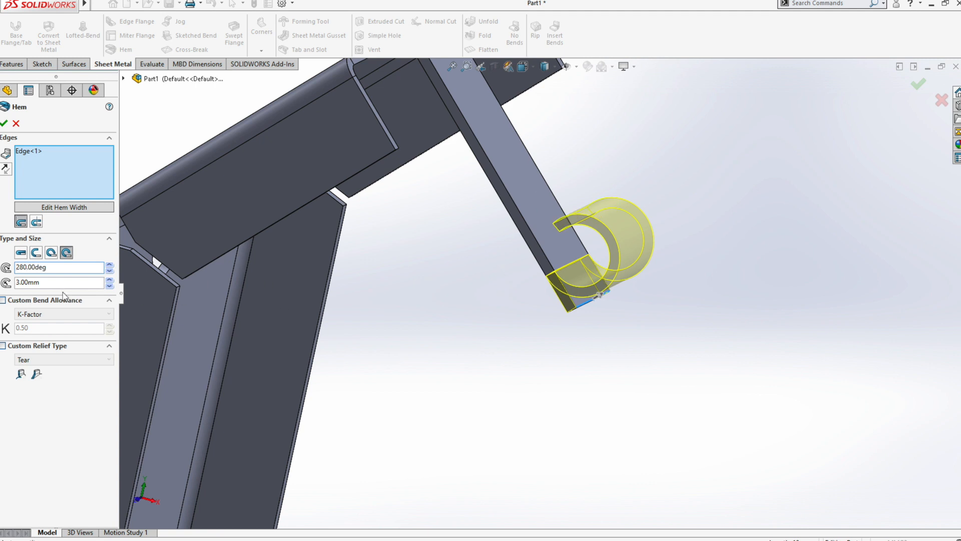
{"action": "double_click", "coordinate": [25, 282]}
{"action": "type", "text": "2"}
{"action": "key", "text": "Return"}
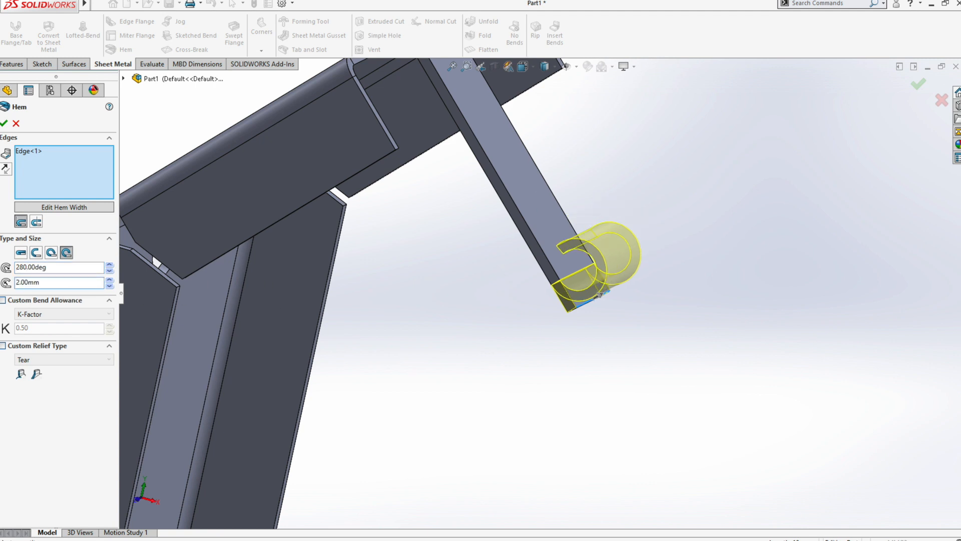
{"action": "mouse_move", "coordinate": [490, 353]}
{"action": "middle_mouse_down"}
{"action": "mouse_move", "coordinate": [511, 348]}
{"action": "mouse_move", "coordinate": [497, 357]}
{"action": "middle_mouse_up"}
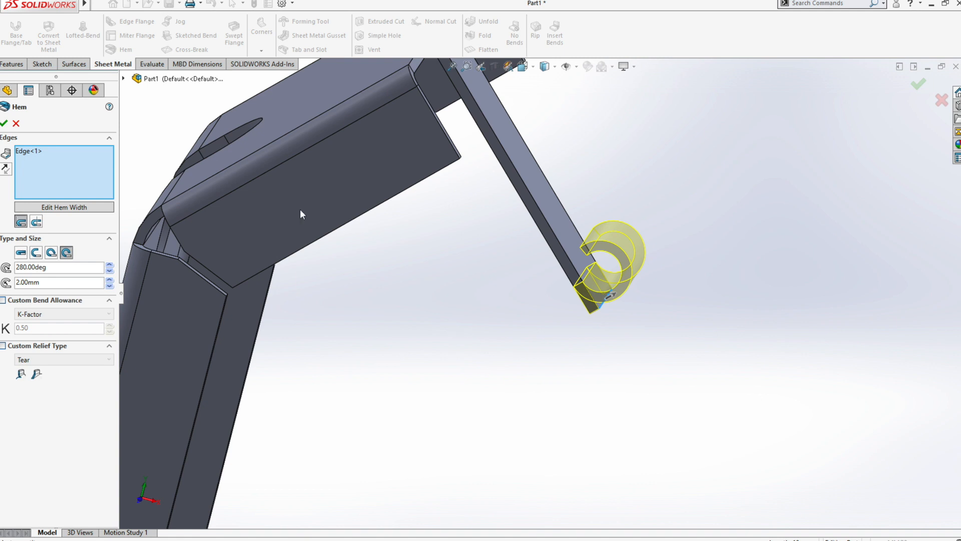
Try the Closed hem type and examine its preview on the tab from several angles
{"action": "left_click", "coordinate": [21, 252]}
{"action": "middle_click_drag", "start_coordinate": [614, 264], "coordinate": [619, 243]}
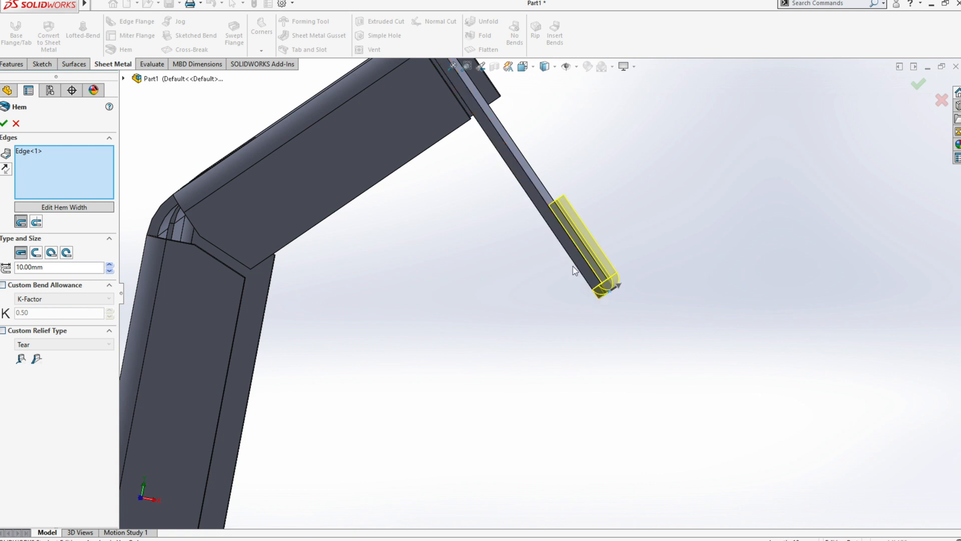
{"action": "middle_click_drag", "start_coordinate": [585, 314], "coordinate": [576, 334]}
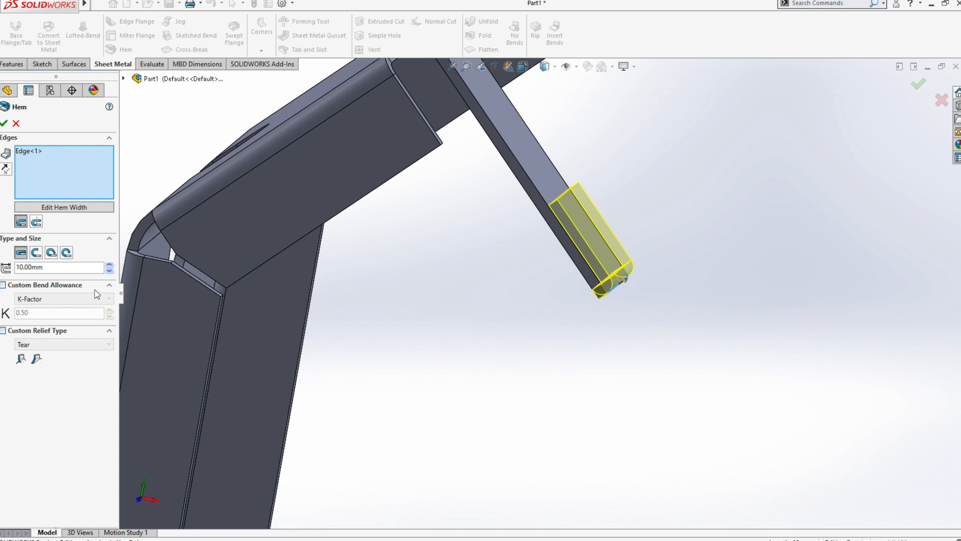
Make the hem an Open type with a length of 10 mm and a gap distance of 1 mm
{"action": "left_click", "coordinate": [40, 252]}
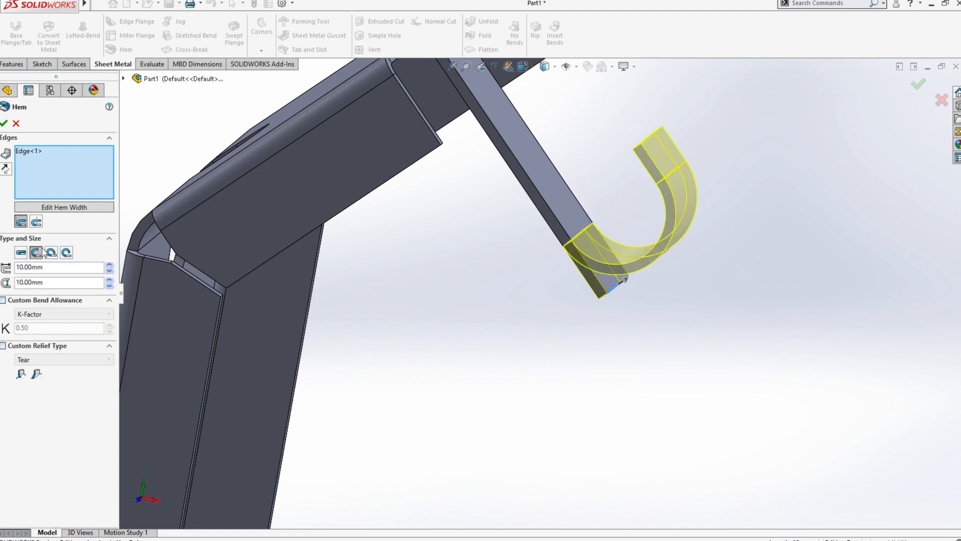
{"action": "double_click", "coordinate": [30, 267]}
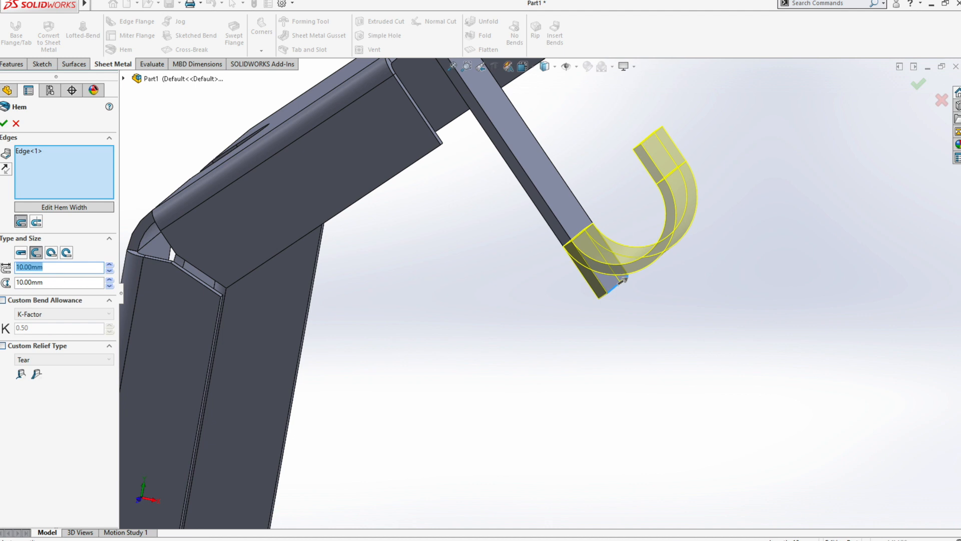
{"action": "type", "text": "1.00mm"}
{"action": "left_click_drag", "start_coordinate": [53, 271], "coordinate": [2, 280]}
{"action": "type", "text": "10.00mm"}
{"action": "left_click_drag", "start_coordinate": [58, 283], "coordinate": [16, 282]}
{"action": "type", "text": "1.00mm"}
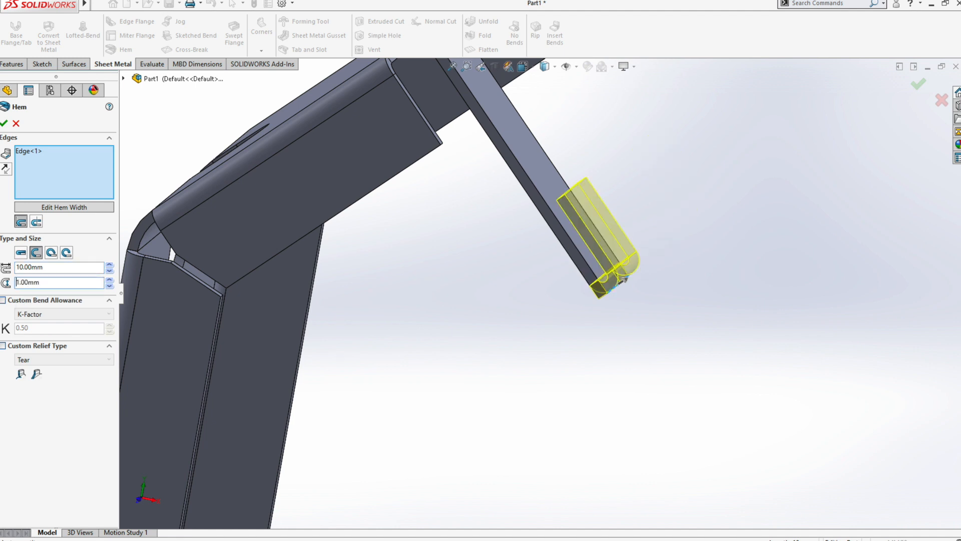
{"action": "middle_click_drag", "start_coordinate": [569, 275], "coordinate": [668, 260]}
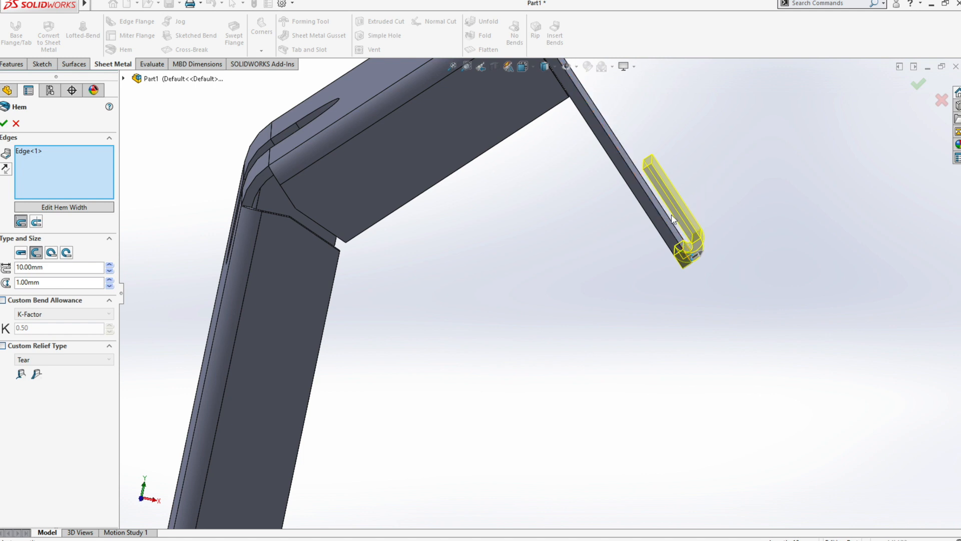
{"action": "middle_click_drag", "start_coordinate": [673, 221], "coordinate": [762, 169]}
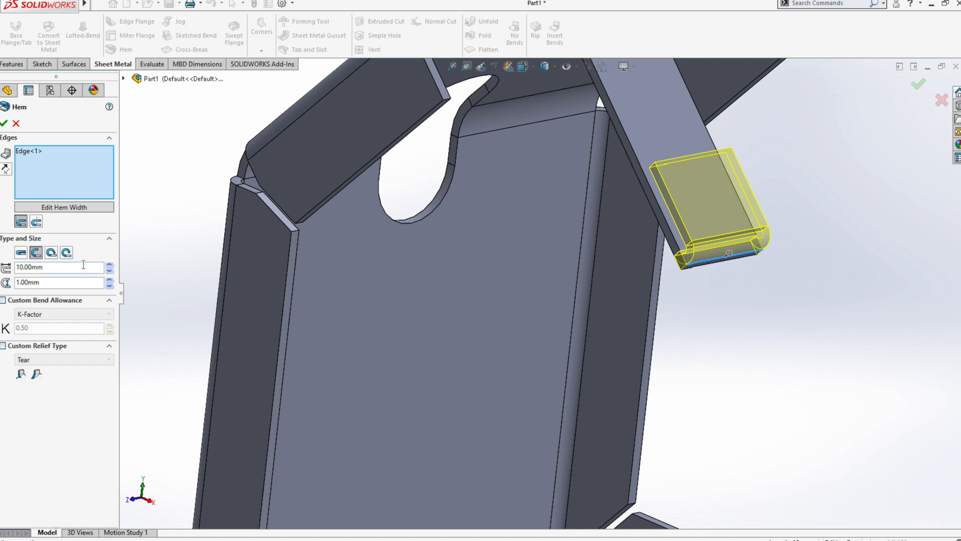
Edit the hem width by shortening its profile line to an endpoint at about X 6.17 mm, and finish the hem
{"action": "left_click", "coordinate": [67, 207]}
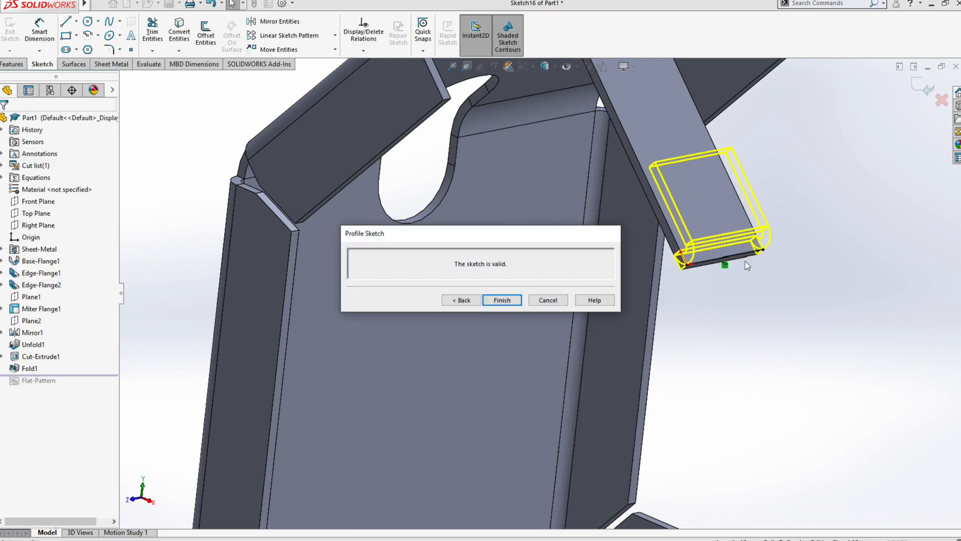
{"action": "left_click_drag", "start_coordinate": [766, 252], "coordinate": [733, 256]}
{"action": "mouse_move", "coordinate": [748, 281]}
{"action": "middle_mouse_down"}
{"action": "mouse_move", "coordinate": [734, 277]}
{"action": "mouse_move", "coordinate": [751, 262]}
{"action": "middle_mouse_up"}
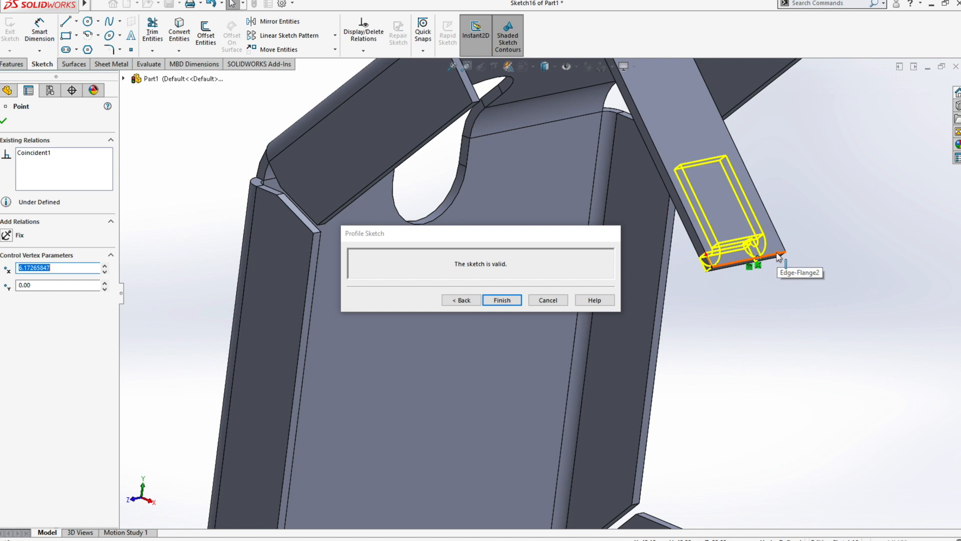
{"action": "left_click", "coordinate": [485, 300]}
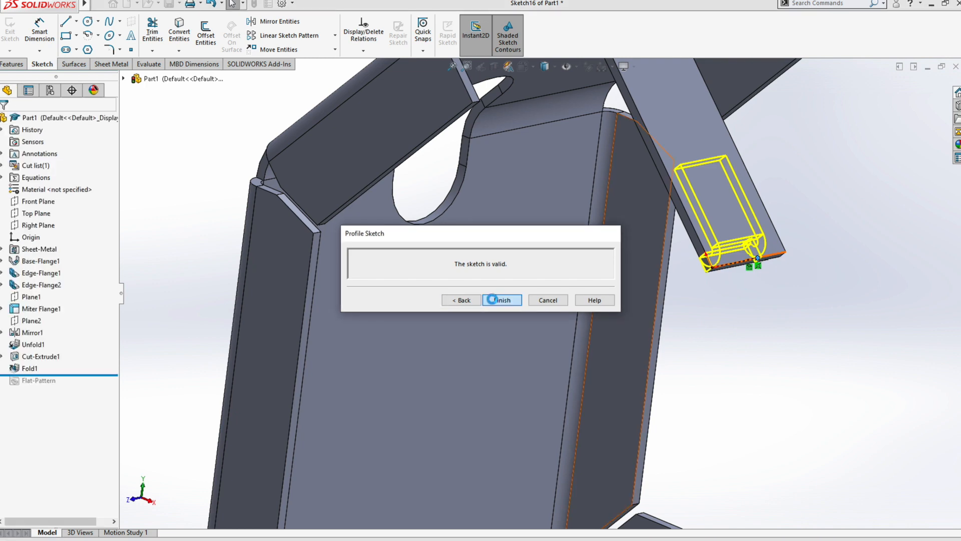
{"action": "middle_click_drag", "start_coordinate": [701, 299], "coordinate": [415, 302]}
{"action": "scroll", "coordinate": [415, 302], "scroll_direction": "down", "scroll_amount": 3}
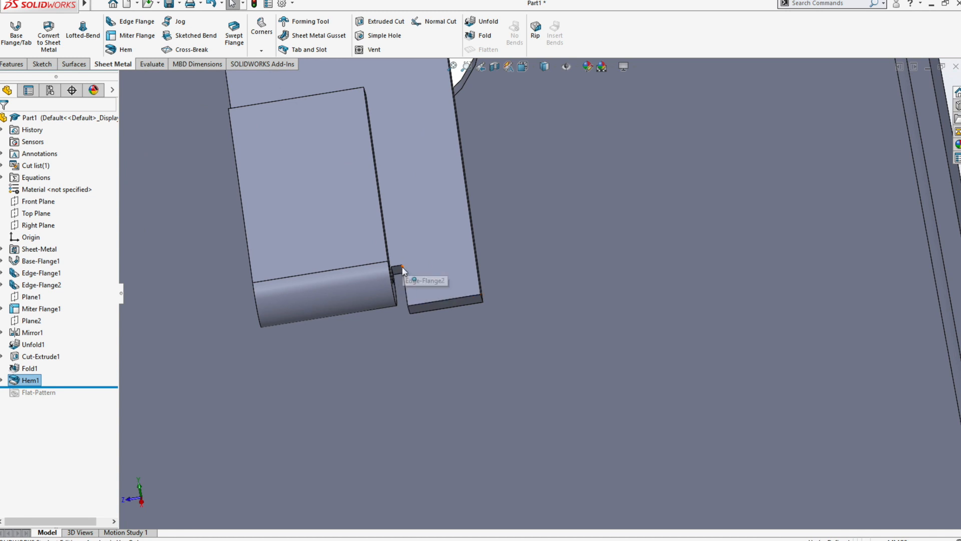
Reopen the hem's definition to review its settings, close it, and inspect the hem on the whole part
{"action": "right_click", "coordinate": [30, 379]}
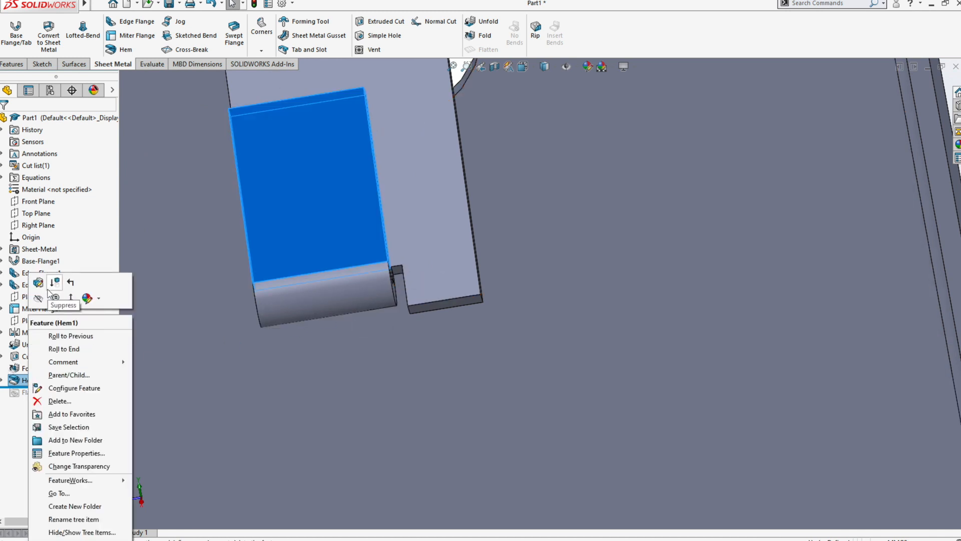
{"action": "left_click", "coordinate": [40, 283]}
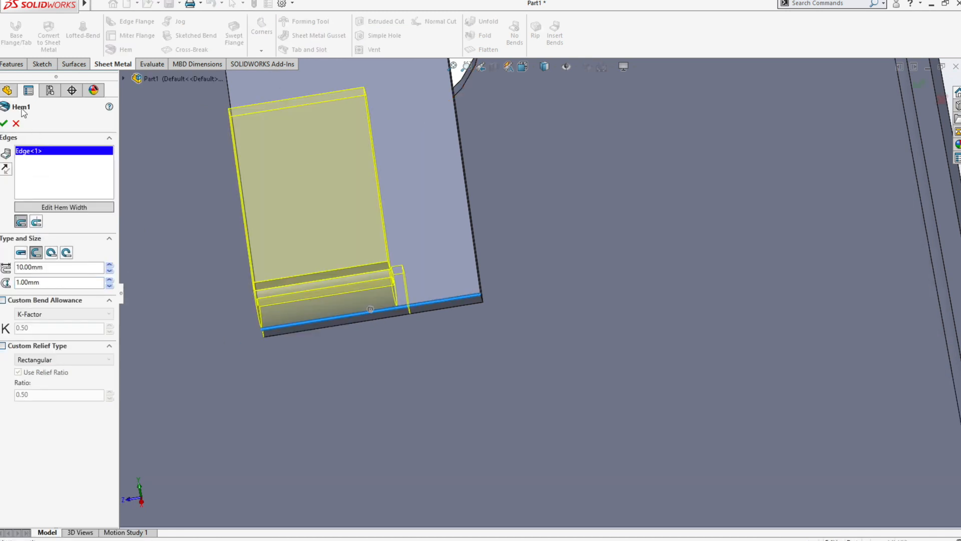
{"action": "left_click", "coordinate": [6, 121]}
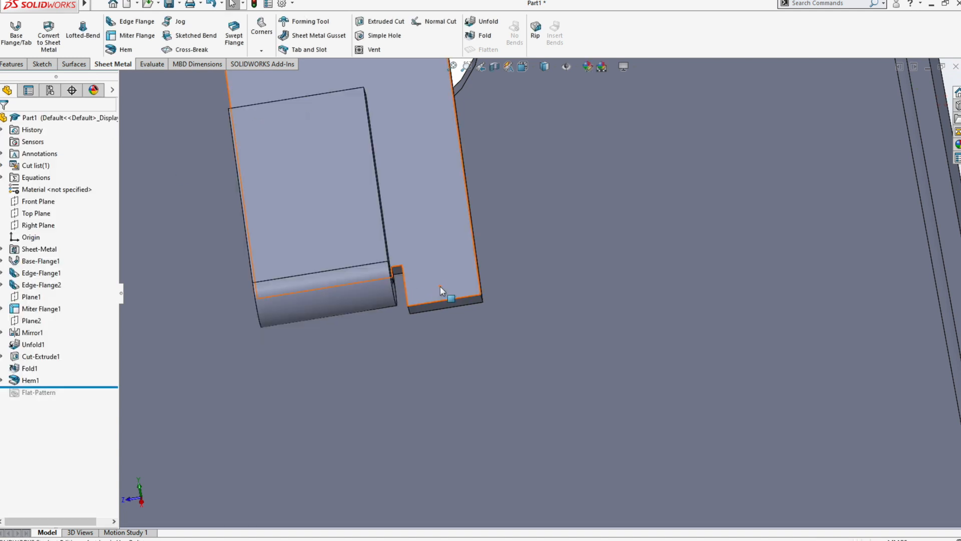
{"action": "scroll", "coordinate": [440, 287], "scroll_direction": "up", "scroll_amount": 5}
{"action": "middle_click_drag", "start_coordinate": [507, 335], "coordinate": [628, 318]}
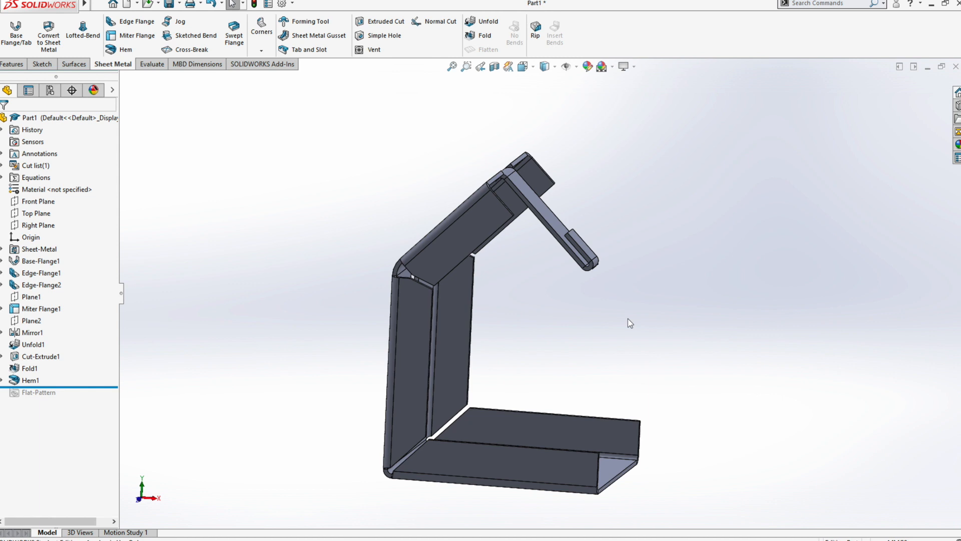
Start a Break Corner feature on the upper outer corners of both miter flanges along the bottom plate
{"action": "left_click", "coordinate": [268, 34]}
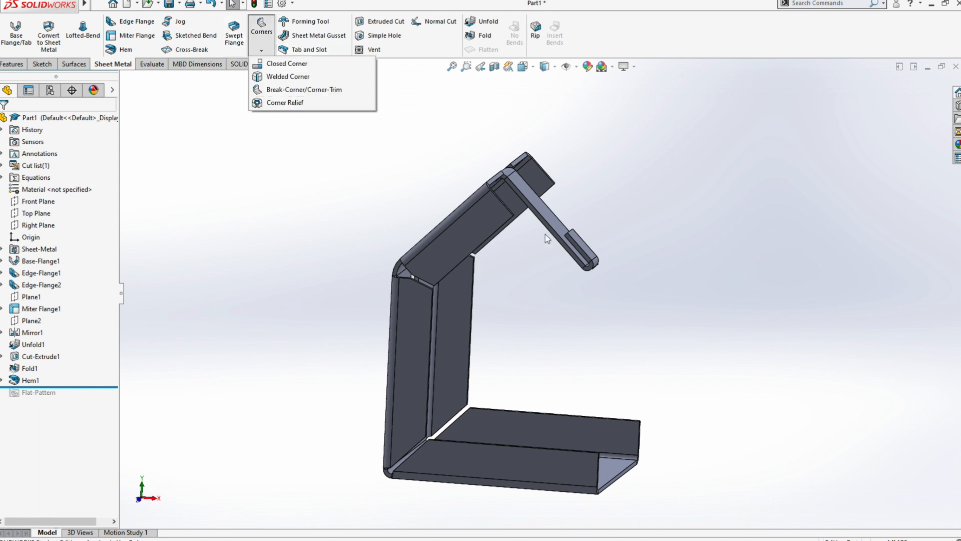
{"action": "left_click", "coordinate": [306, 90]}
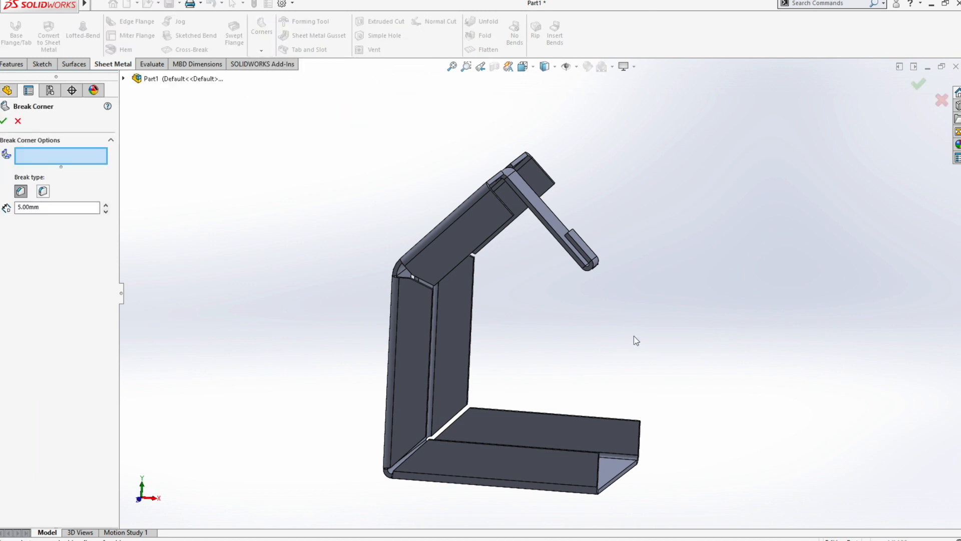
{"action": "left_click", "coordinate": [635, 428]}
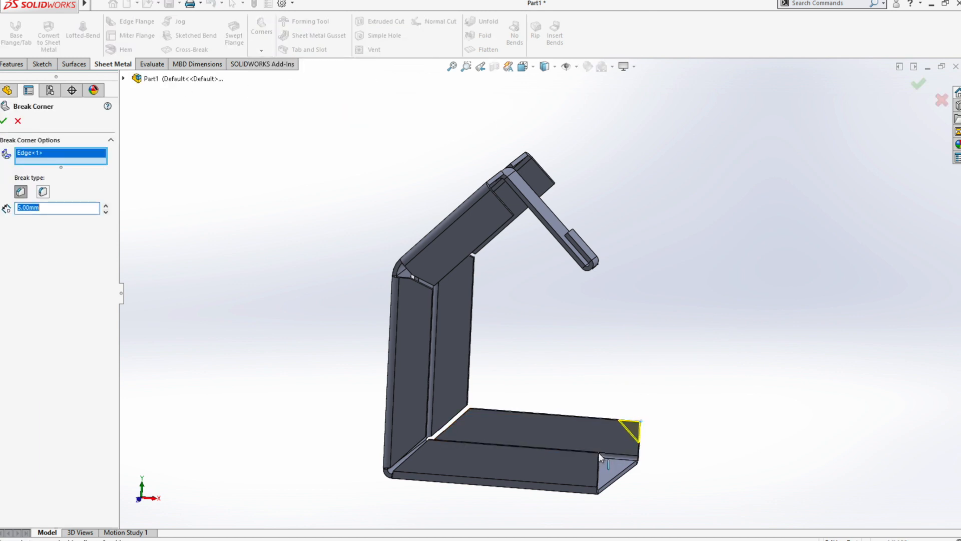
{"action": "middle_click_drag", "start_coordinate": [615, 447], "coordinate": [576, 459]}
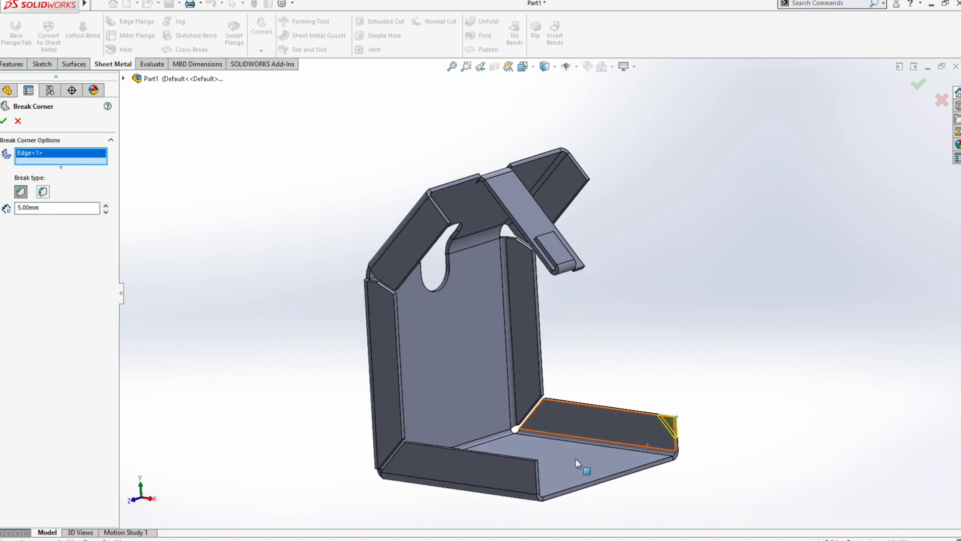
{"action": "left_click", "coordinate": [530, 460]}
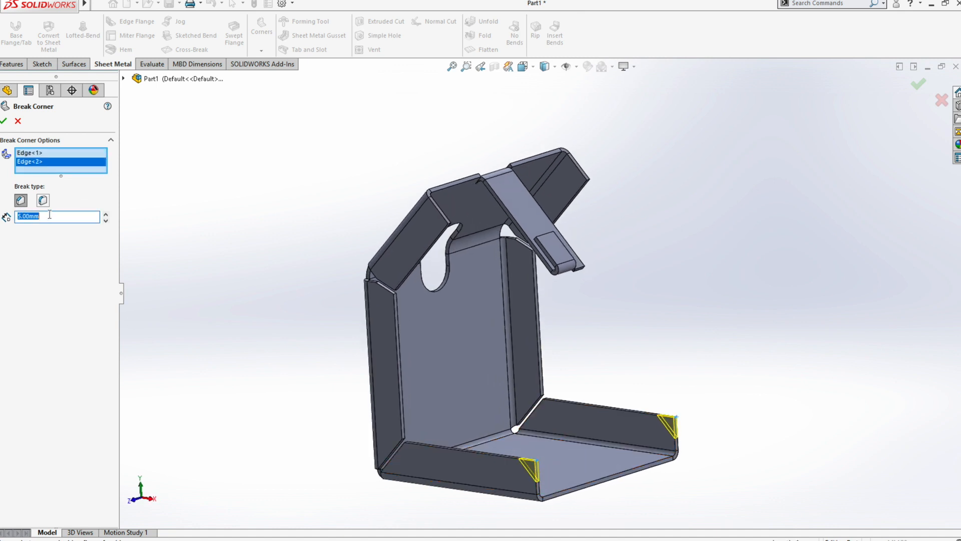
Try a chamfer distance of 1 mm for the two corner breaks and set it back to 5 mm
{"action": "type", "text": "1"}
{"action": "key", "text": "Return"}
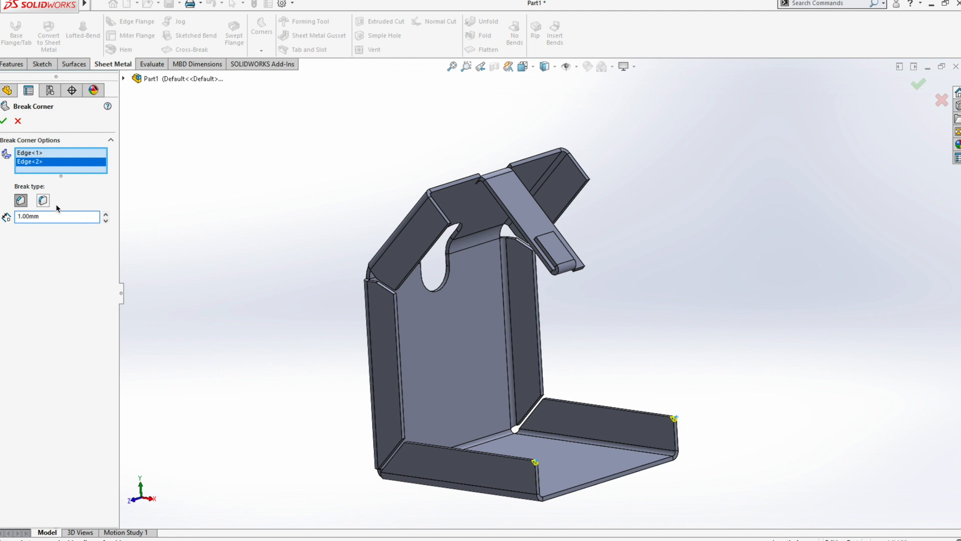
{"action": "left_click_drag", "start_coordinate": [52, 218], "coordinate": [13, 217]}
{"action": "type", "text": "5"}
{"action": "key", "text": "Return"}
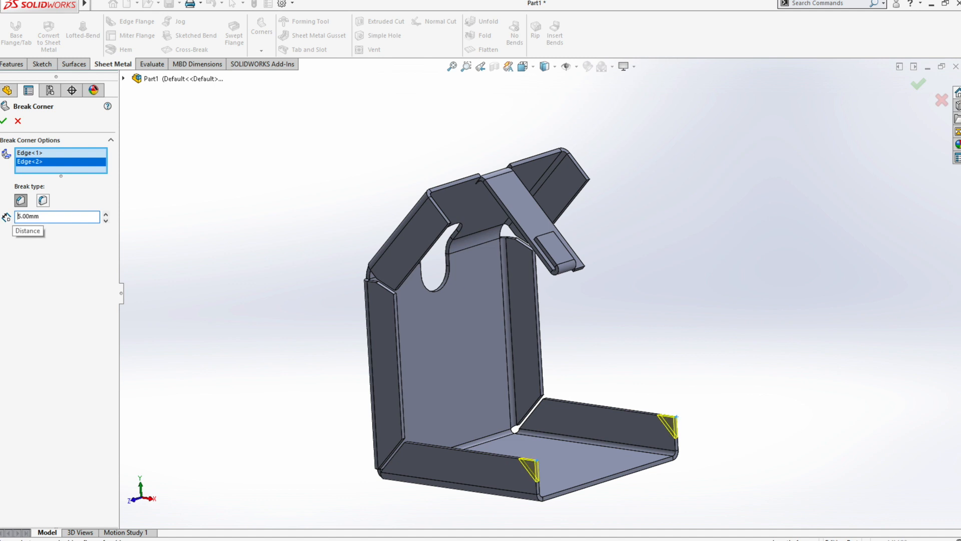
Switch the two corner breaks to the fillet type and set their radius to 3 mm
{"action": "left_click", "coordinate": [43, 200]}
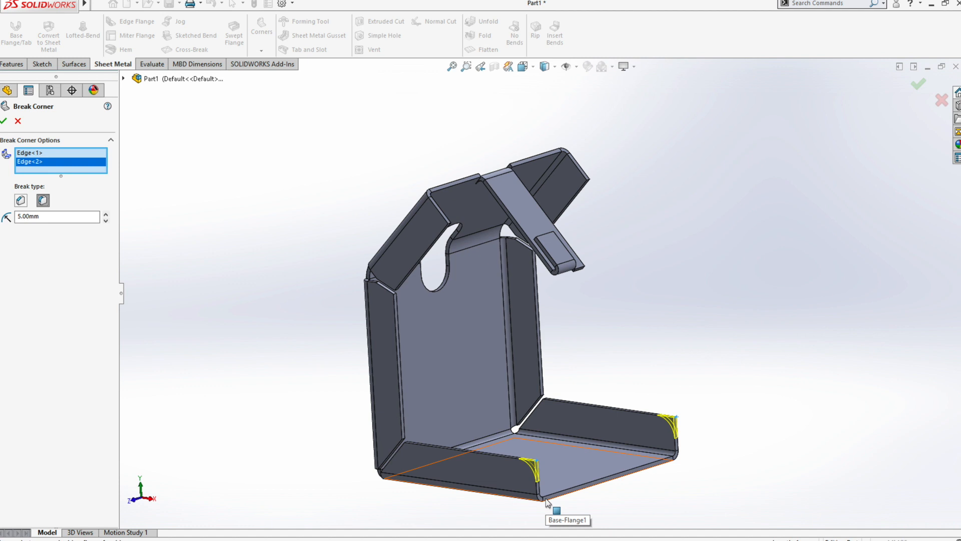
{"action": "left_click_drag", "start_coordinate": [40, 216], "coordinate": [17, 216]}
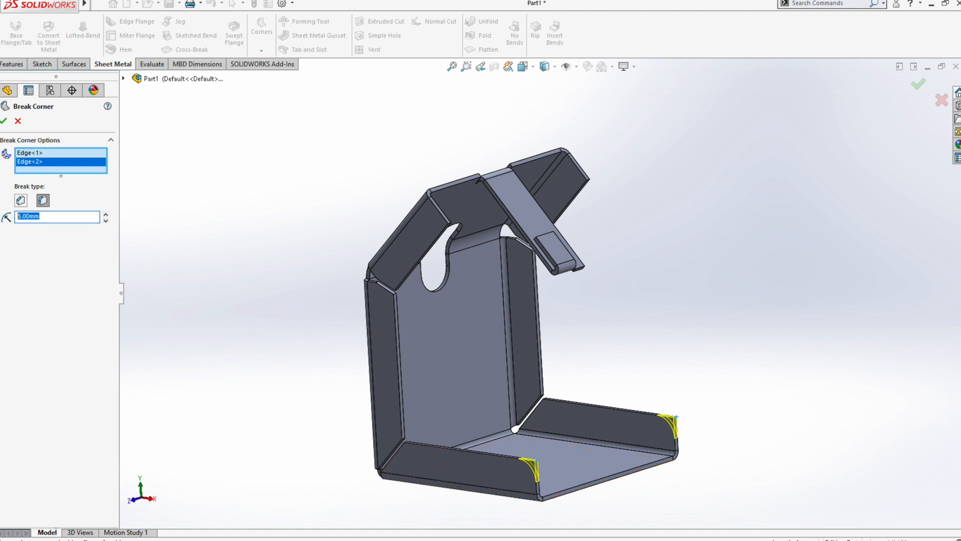
{"action": "type", "text": "3"}
{"action": "key", "text": "Return"}
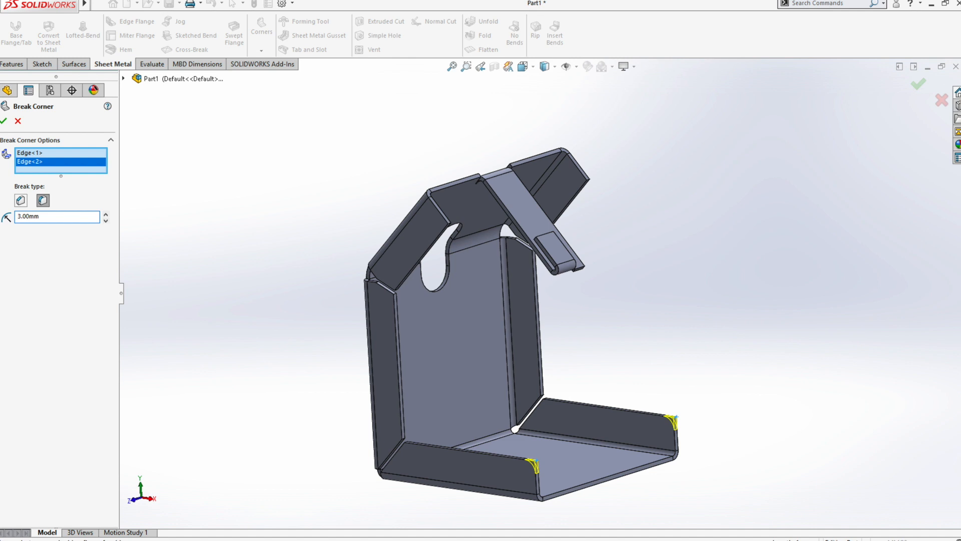
Change the break type back to chamfer and finish the Break Corner feature on both miter flanges
{"action": "left_click", "coordinate": [20, 200]}
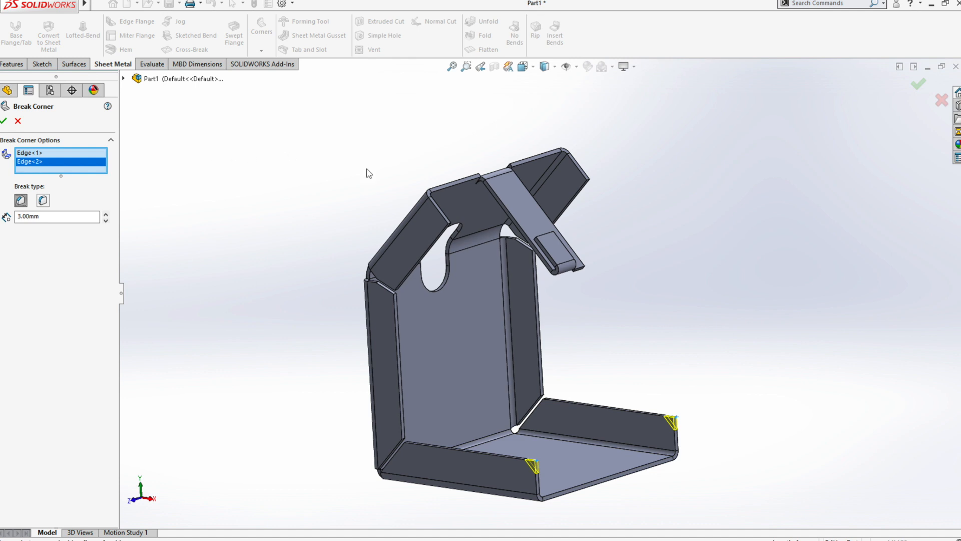
{"action": "left_click", "coordinate": [4, 121]}
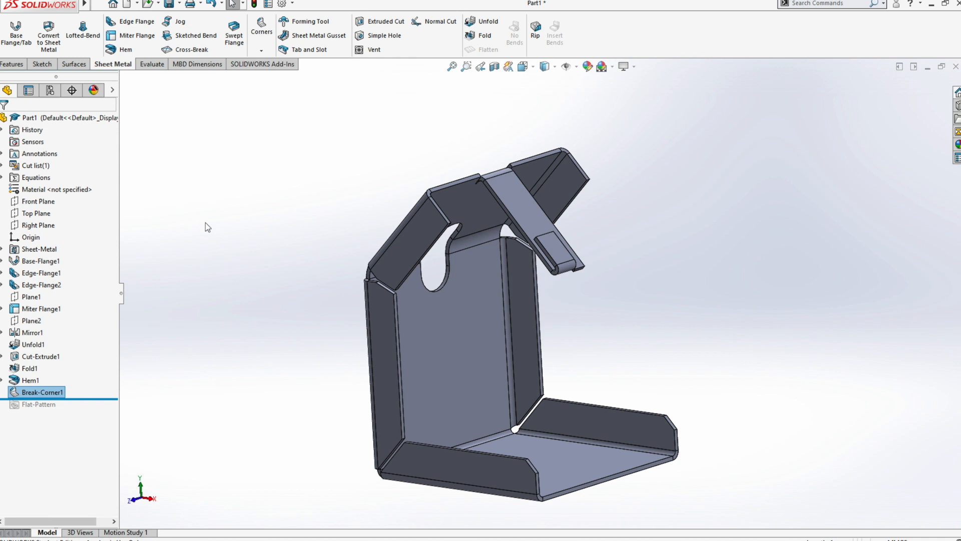
{"action": "left_click", "coordinate": [206, 219]}
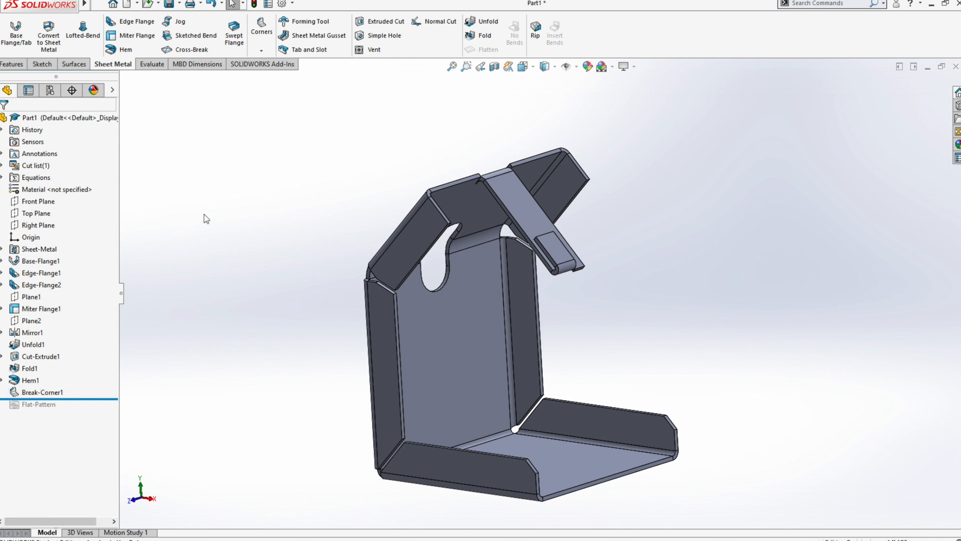
Select the inner face of the bottom plate and orient the view normal to it
{"action": "left_click", "coordinate": [580, 458]}
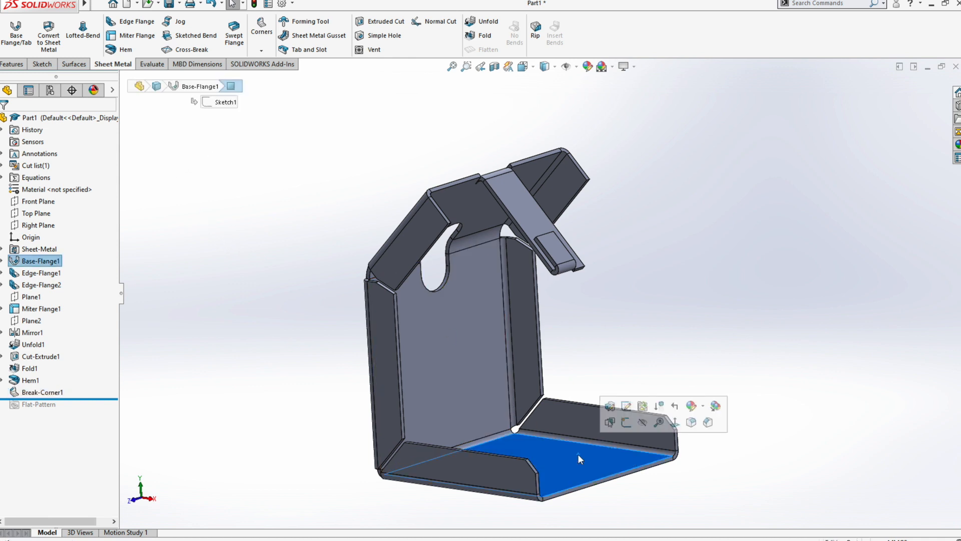
{"action": "key", "text": "ctrl+8"}
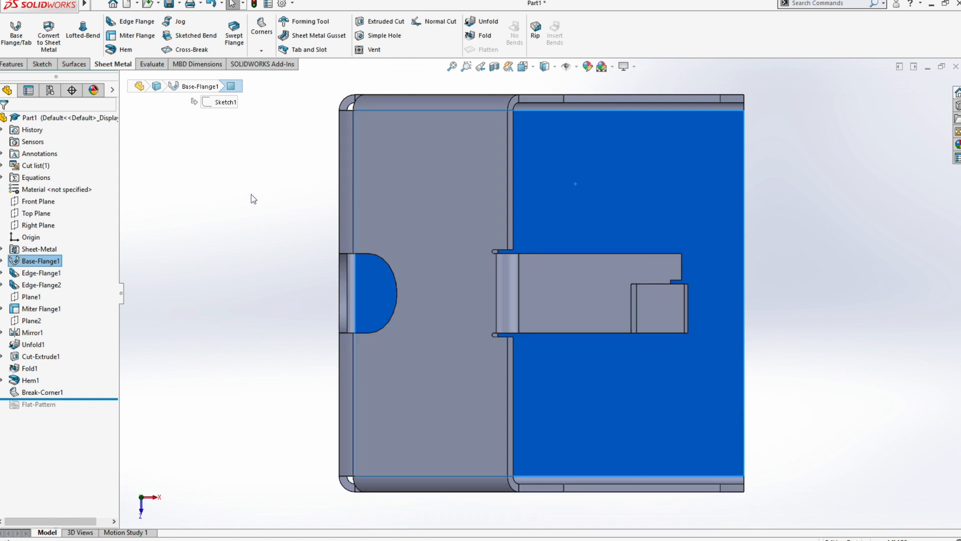
Sketch a horizontal straight slot on the base flange face, starting at its open edge's midpoint, about 15 mm between centres and 16 mm wide
{"action": "left_click", "coordinate": [42, 64]}
{"action": "left_click", "coordinate": [11, 31]}
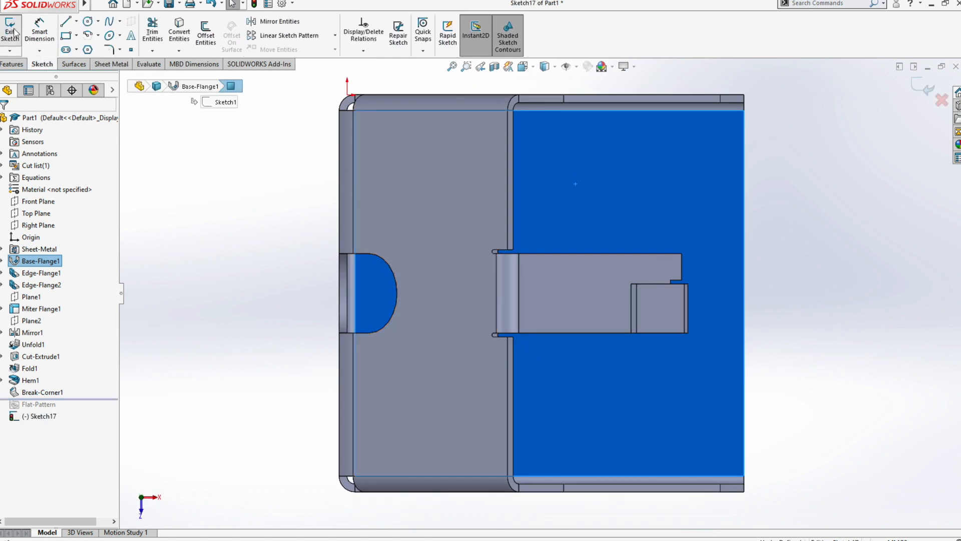
{"action": "left_click", "coordinate": [67, 50]}
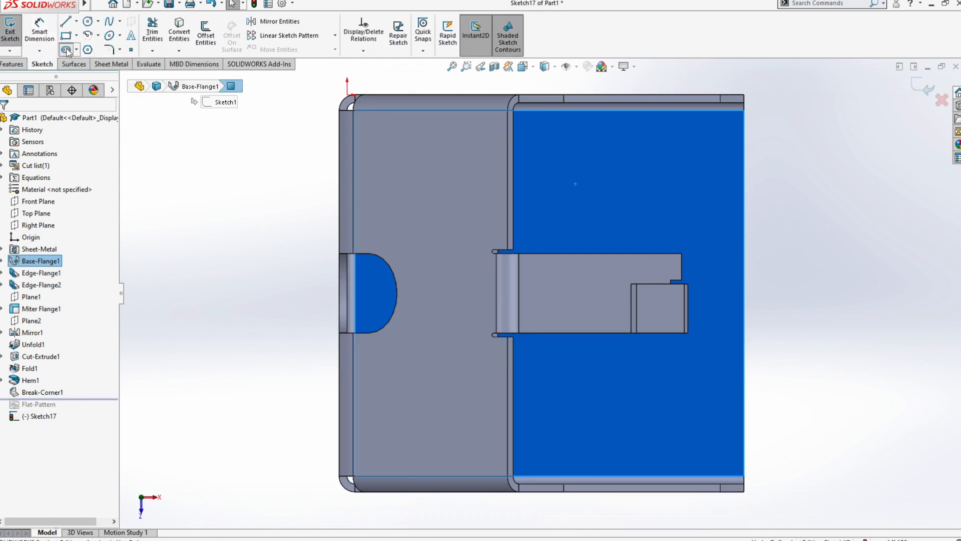
{"action": "left_click", "coordinate": [745, 293]}
{"action": "left_click", "coordinate": [866, 293]}
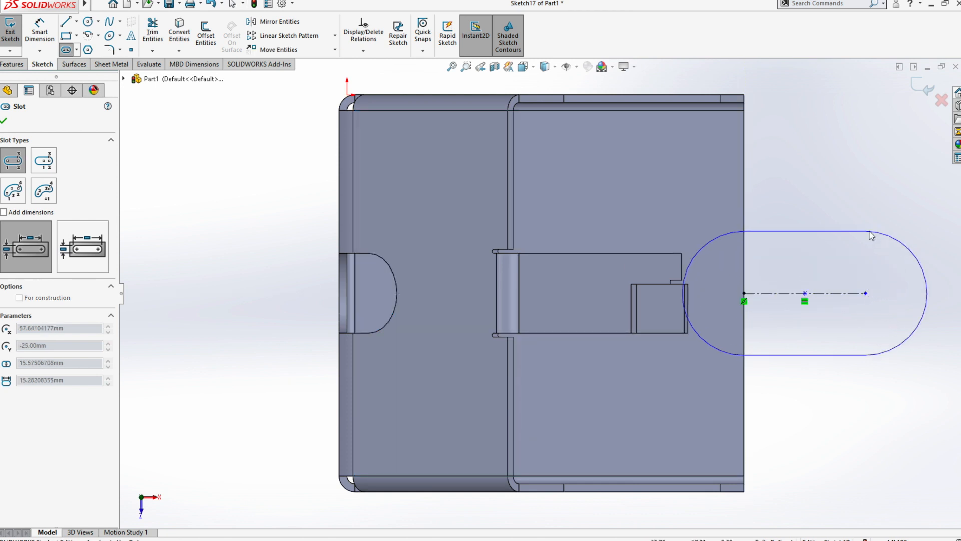
{"action": "left_click", "coordinate": [872, 236]}
Dimension the slot with a 10 mm end radius and a 16 mm centre-to-centre distance, and close the sketch
{"action": "key", "text": "d"}
{"action": "left_click", "coordinate": [912, 250]}
{"action": "left_click", "coordinate": [925, 180]}
{"action": "type", "text": "10"}
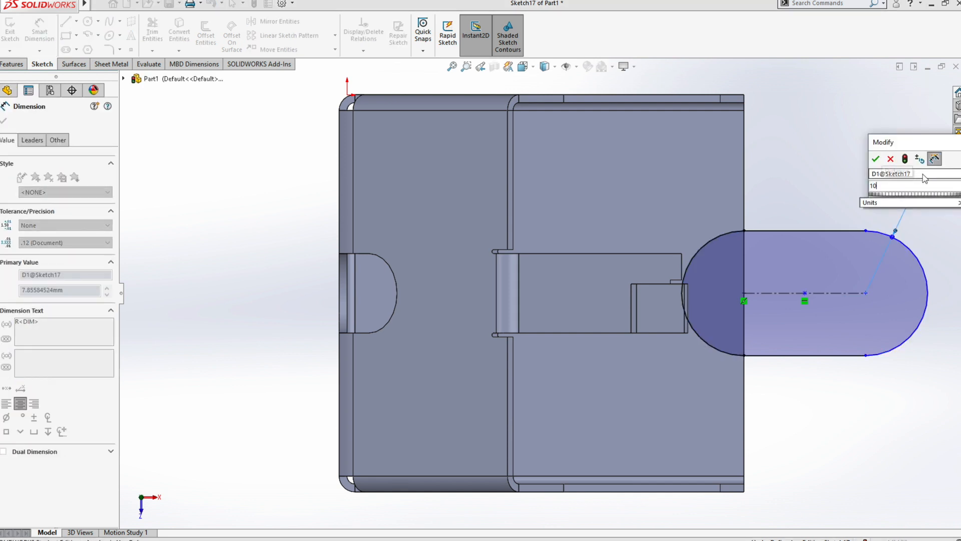
{"action": "key", "text": "Return"}
{"action": "left_click", "coordinate": [821, 293]}
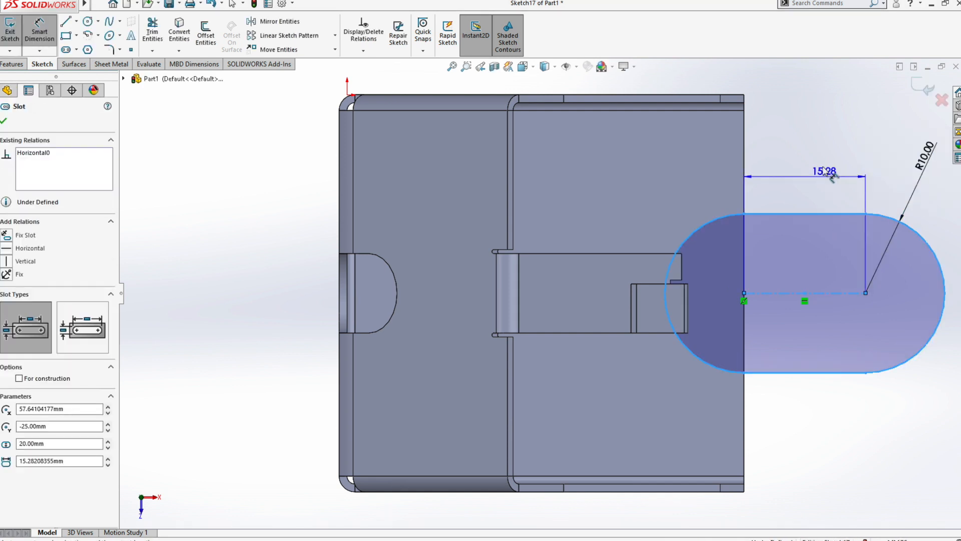
{"action": "left_click", "coordinate": [824, 168]}
{"action": "type", "text": "16"}
{"action": "key", "text": "Return"}
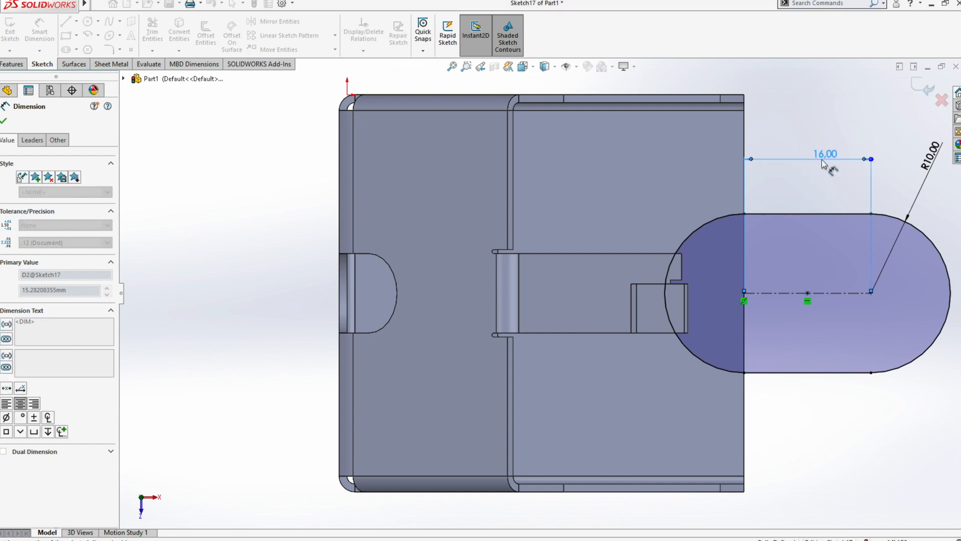
{"action": "left_click", "coordinate": [921, 85]}
Create a Base Flange/Tab from the slot sketch, merged with the base flange
{"action": "mouse_move", "coordinate": [793, 399]}
{"action": "middle_mouse_down"}
{"action": "mouse_move", "coordinate": [779, 329]}
{"action": "mouse_move", "coordinate": [781, 370]}
{"action": "middle_mouse_up"}
{"action": "scroll", "coordinate": [766, 388], "scroll_direction": "down", "scroll_amount": 2}
{"action": "key", "text": "f"}
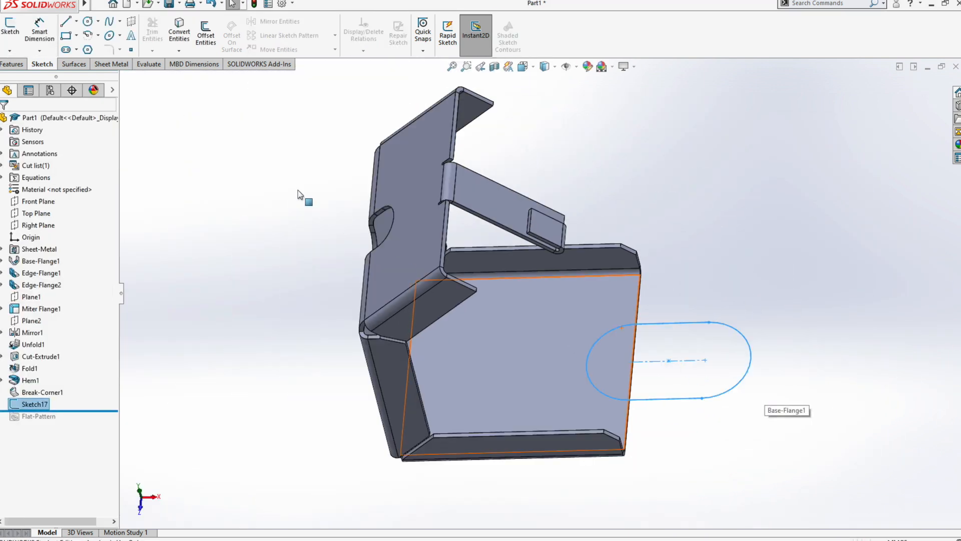
{"action": "left_click", "coordinate": [111, 65]}
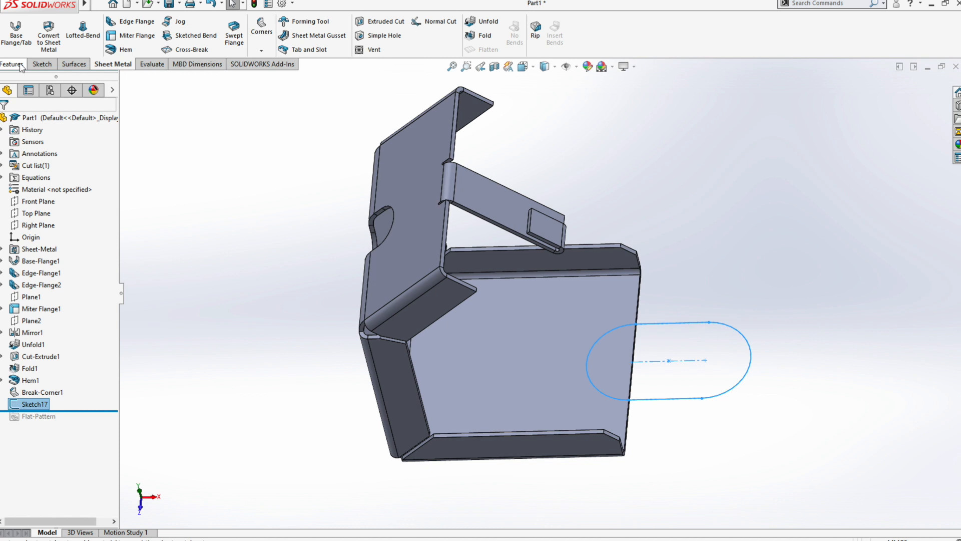
{"action": "left_click", "coordinate": [16, 31]}
{"action": "middle_click_drag", "start_coordinate": [223, 282], "coordinate": [197, 182]}
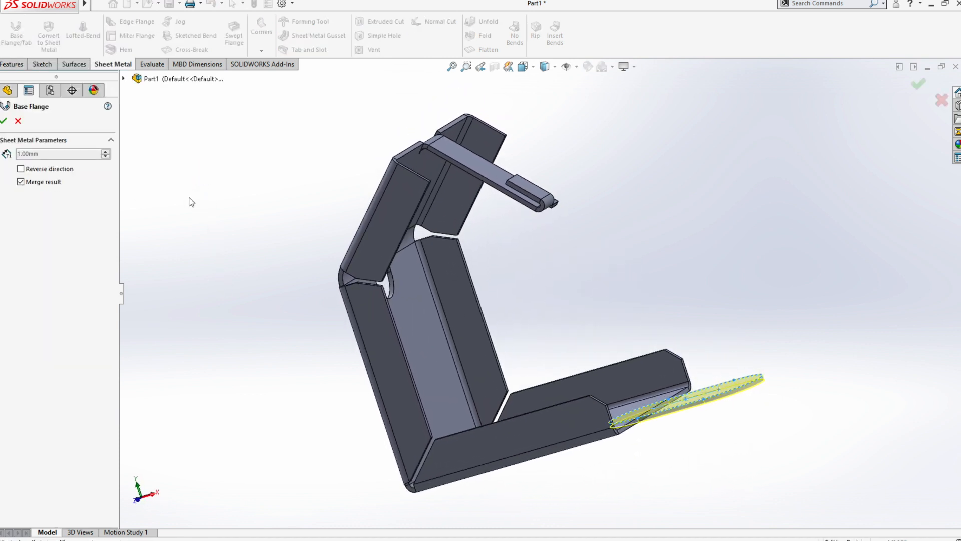
{"action": "left_click", "coordinate": [4, 121]}
{"action": "middle_click_drag", "start_coordinate": [286, 233], "coordinate": [345, 350]}
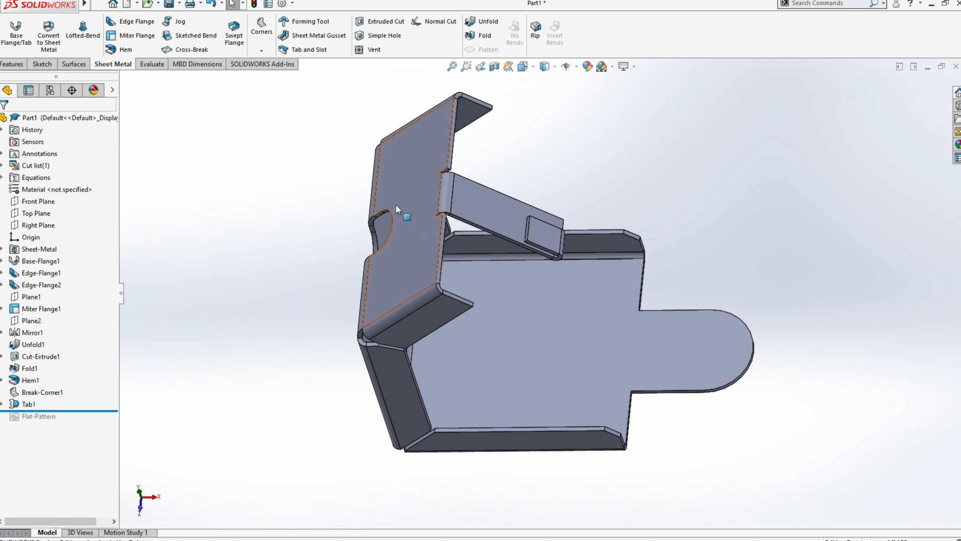
Start a Jog on the flange and tab face and sketch a straight bend line across the tab's full width
{"action": "left_click", "coordinate": [190, 35]}
{"action": "left_click", "coordinate": [652, 352]}
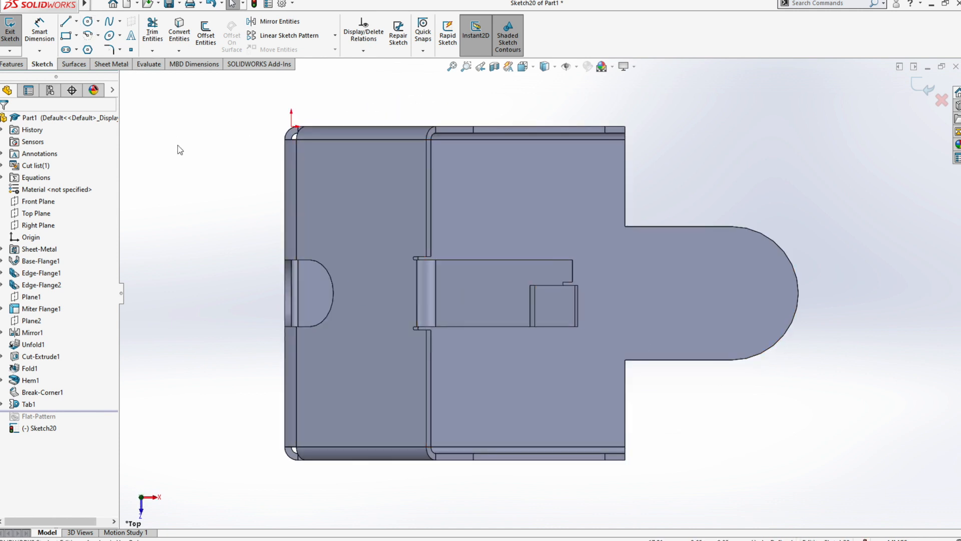
{"action": "left_click", "coordinate": [66, 23]}
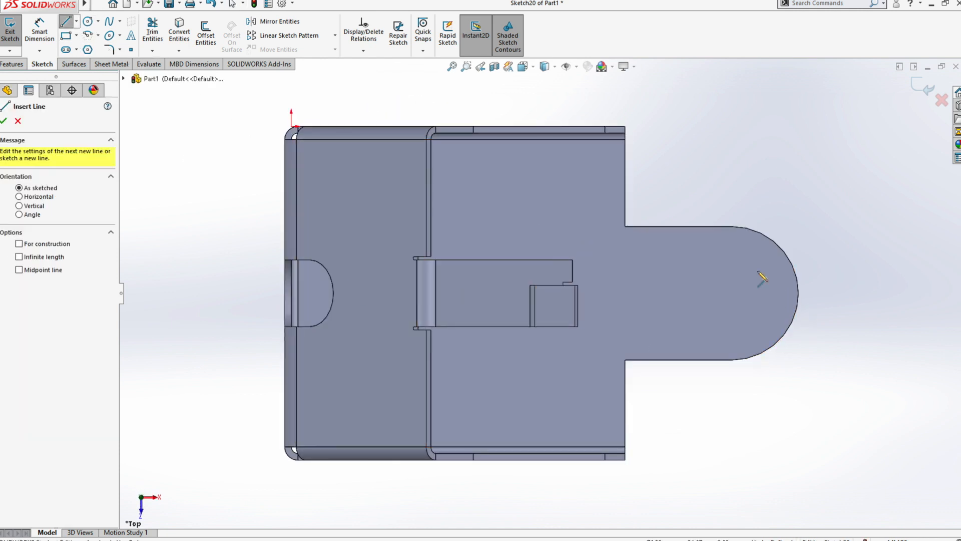
{"action": "left_click", "coordinate": [667, 227]}
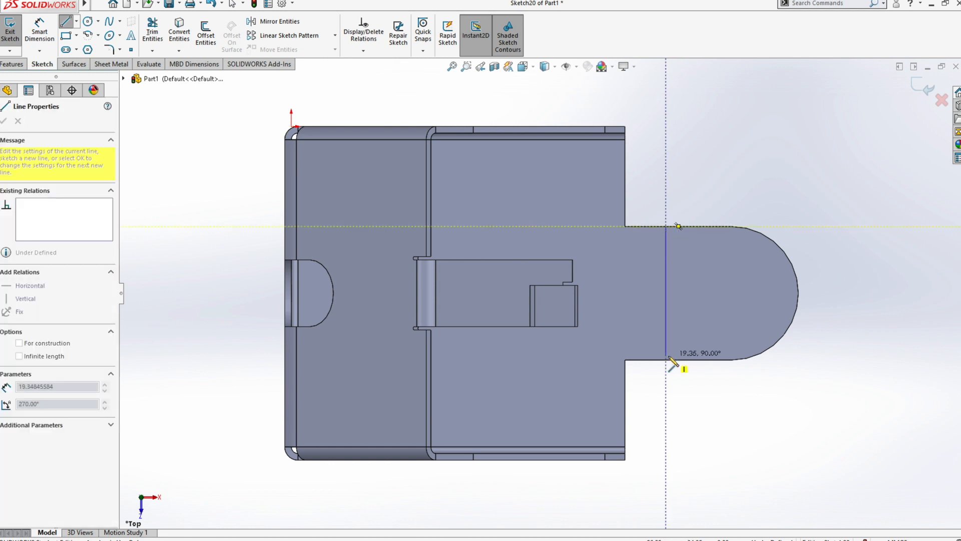
{"action": "left_click", "coordinate": [666, 360]}
{"action": "key", "text": "Escape"}
Dimension the bend line 8 mm from the base flange's open edge and finish its sketch
{"action": "key", "text": "d"}
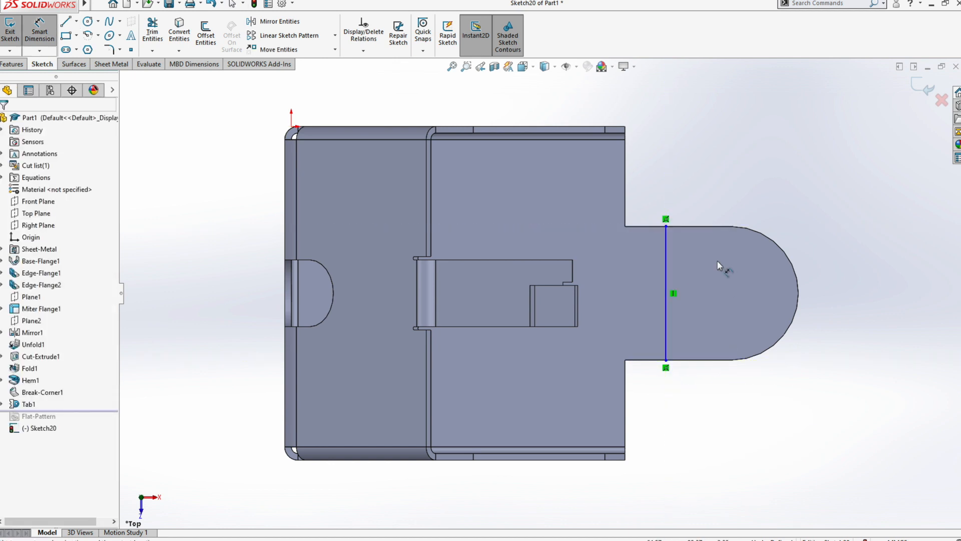
{"action": "left_click", "coordinate": [666, 275]}
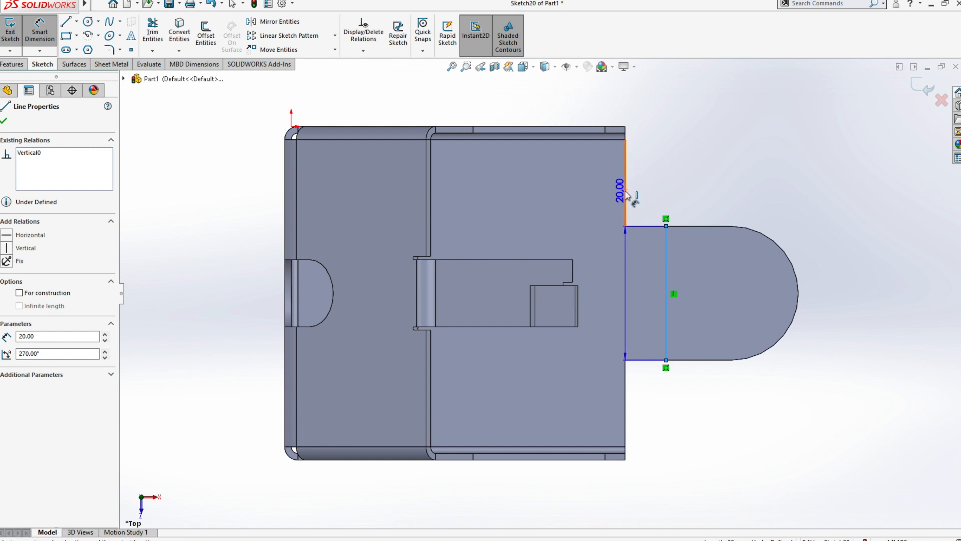
{"action": "left_click", "coordinate": [625, 196]}
{"action": "left_click", "coordinate": [660, 132]}
{"action": "type", "text": "8"}
{"action": "key", "text": "Return"}
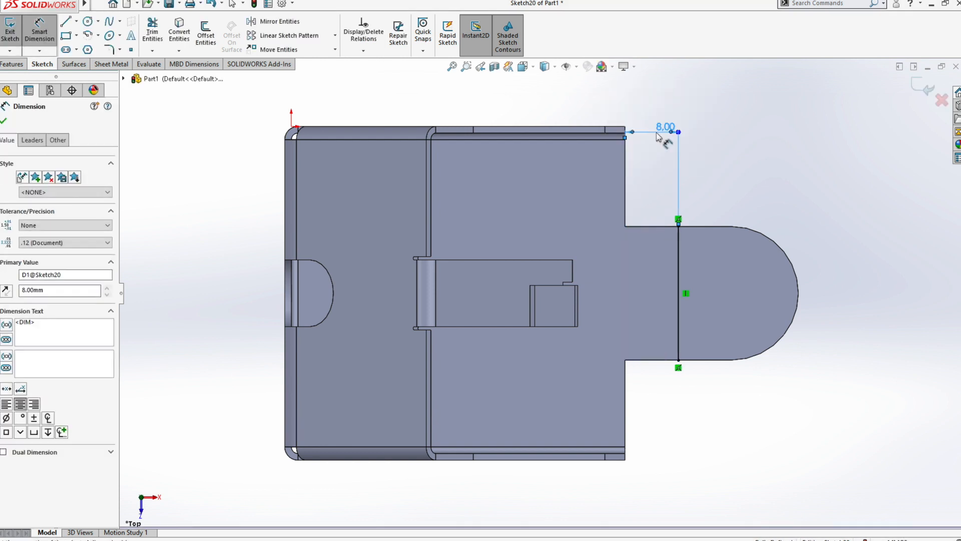
{"action": "key", "text": "Escape"}
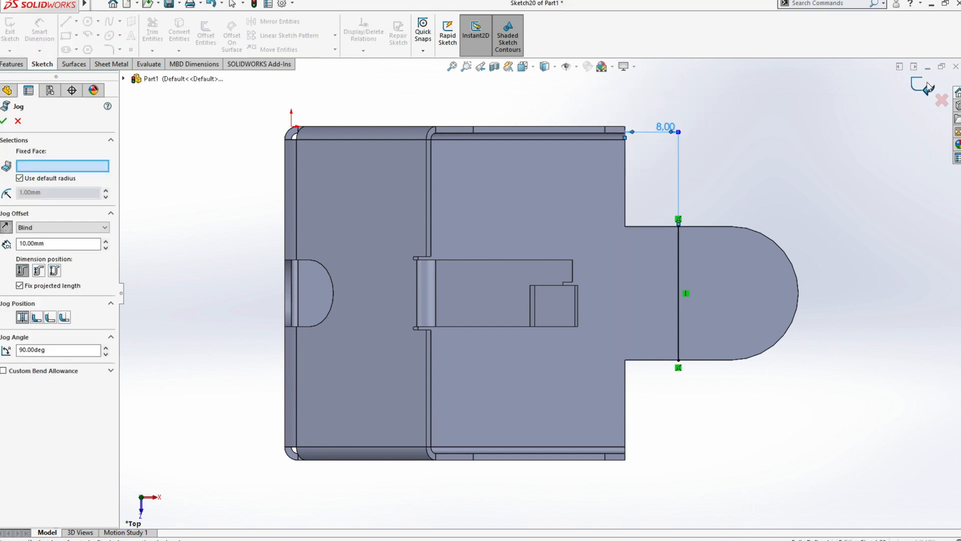
Choose the base flange side as the jog's fixed face and measure the offset as an overall dimension
{"action": "middle_click_drag", "start_coordinate": [771, 373], "coordinate": [645, 295]}
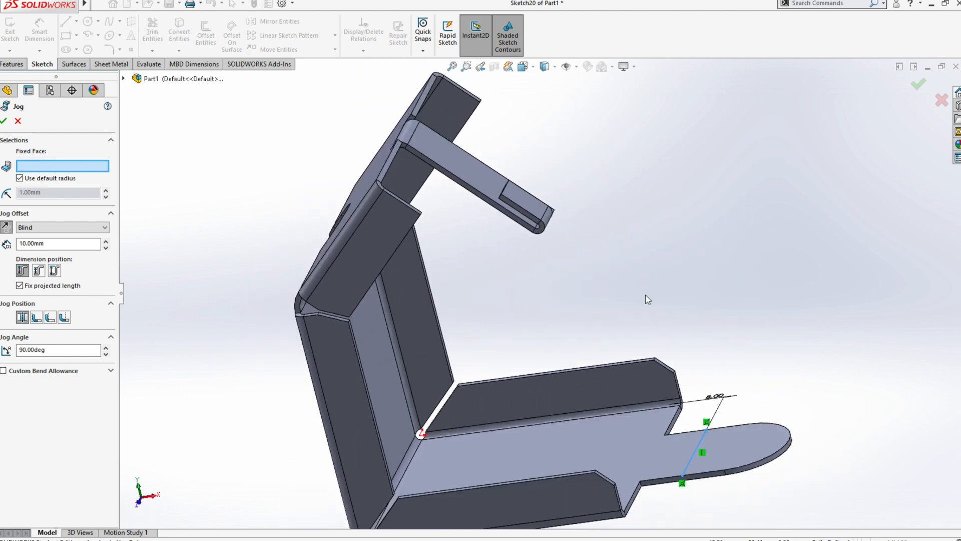
{"action": "left_click", "coordinate": [606, 455]}
{"action": "middle_click_drag", "start_coordinate": [605, 455], "coordinate": [590, 472]}
{"action": "middle_click_drag", "start_coordinate": [750, 442], "coordinate": [754, 445]}
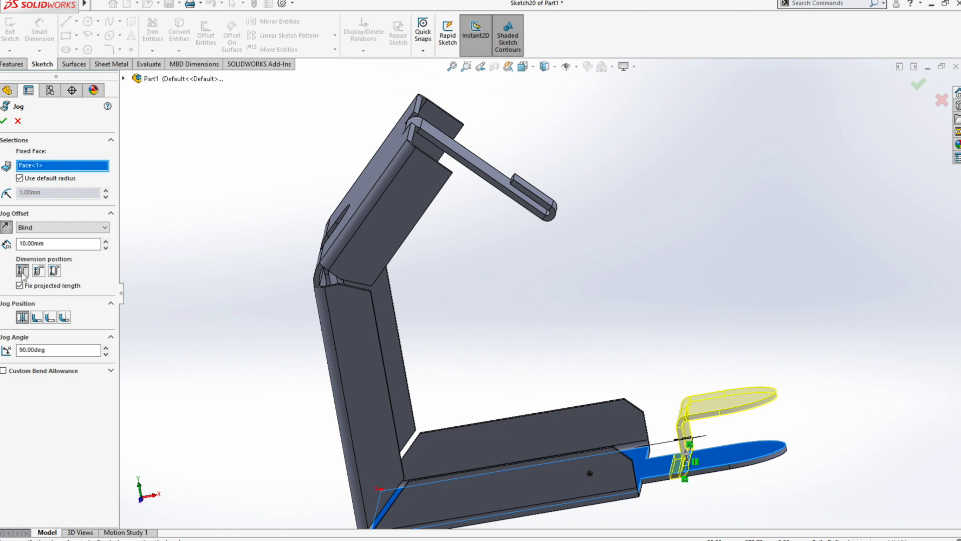
{"action": "left_click", "coordinate": [55, 272]}
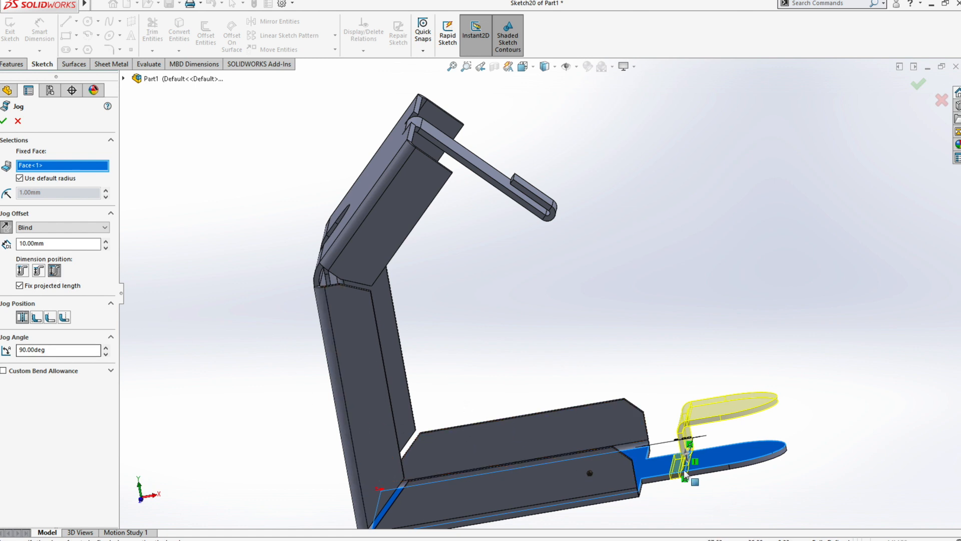
{"action": "scroll", "coordinate": [691, 481], "scroll_direction": "down", "scroll_amount": 3}
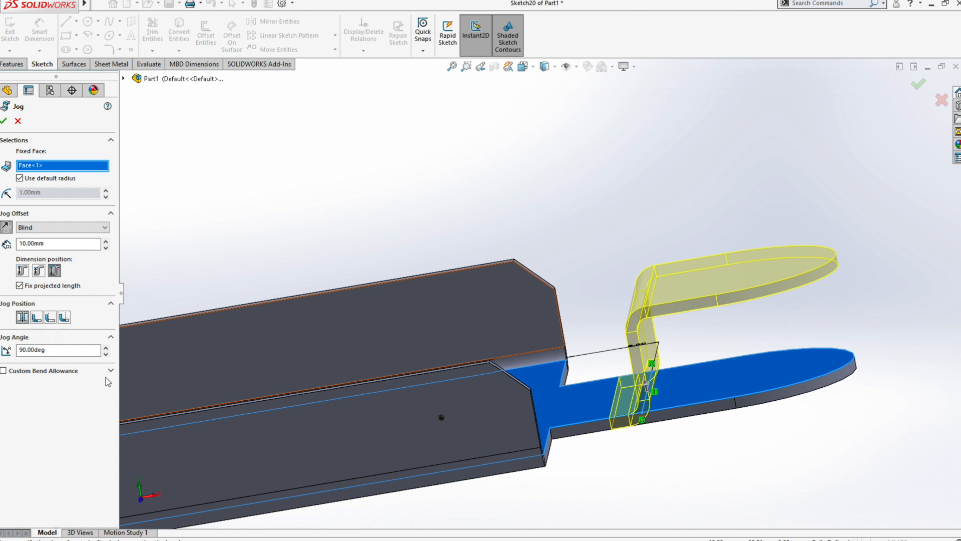
Set the jog angle to 45 degrees and the offset to 5 mm, and create the jog
{"action": "double_click", "coordinate": [32, 350]}
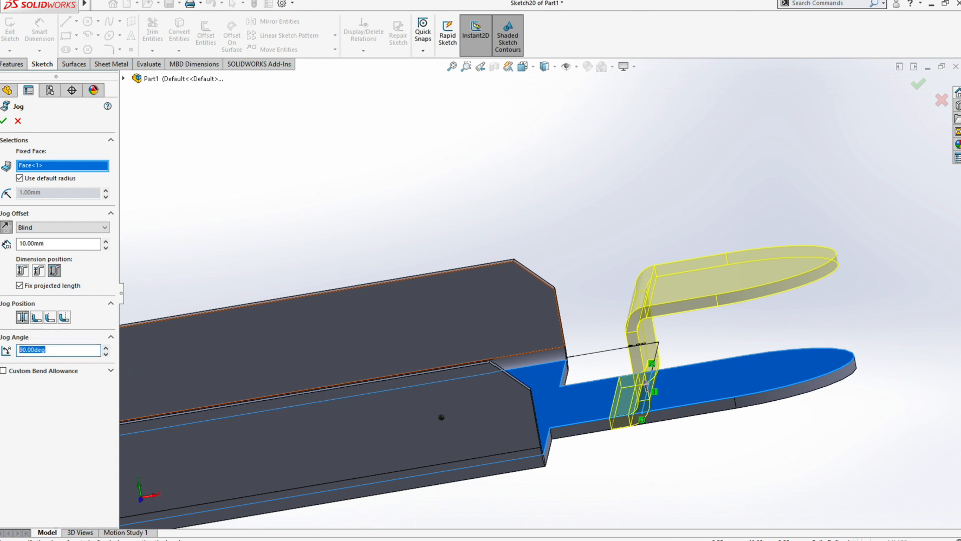
{"action": "type", "text": "45"}
{"action": "key", "text": "Return"}
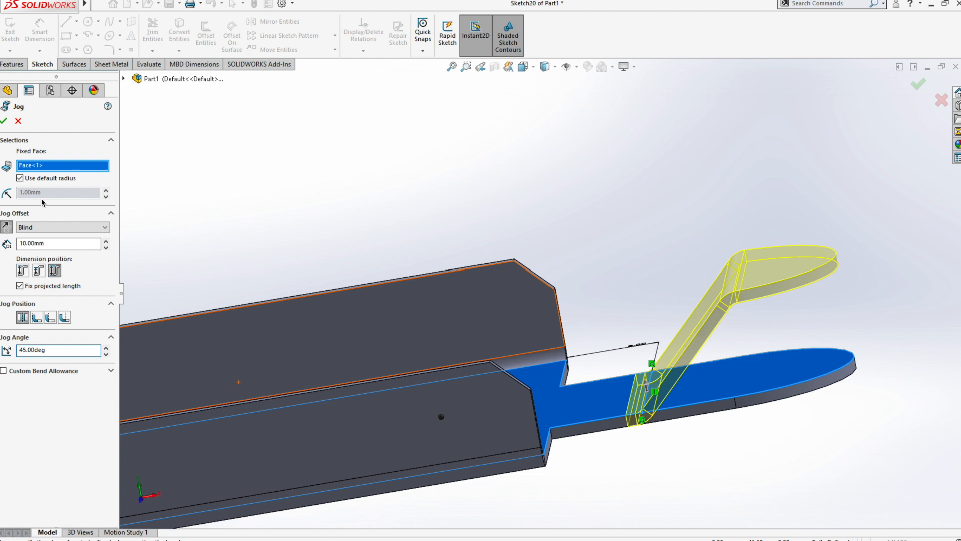
{"action": "left_click", "coordinate": [47, 245]}
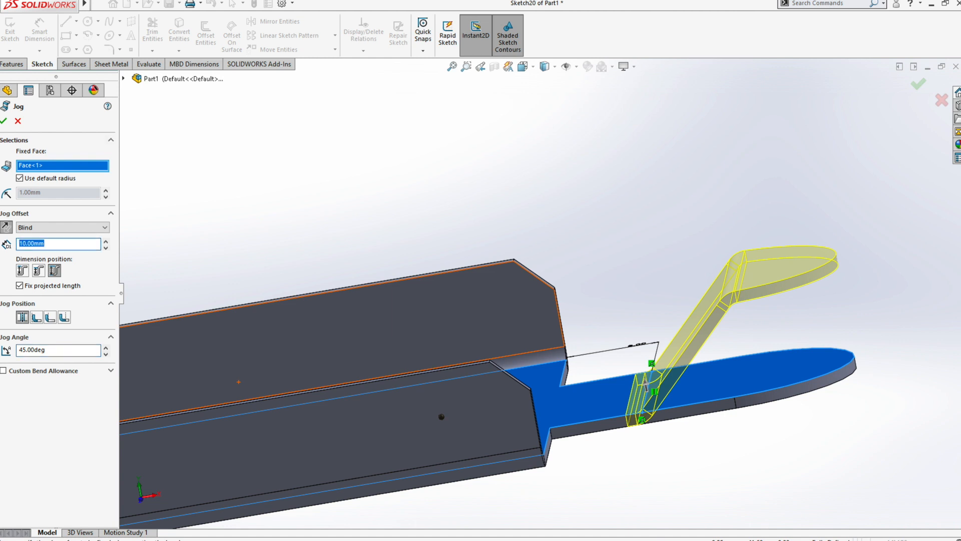
{"action": "type", "text": "5"}
{"action": "key", "text": "Return"}
{"action": "left_click", "coordinate": [7, 122]}
{"action": "middle_click_drag", "start_coordinate": [477, 208], "coordinate": [650, 324]}
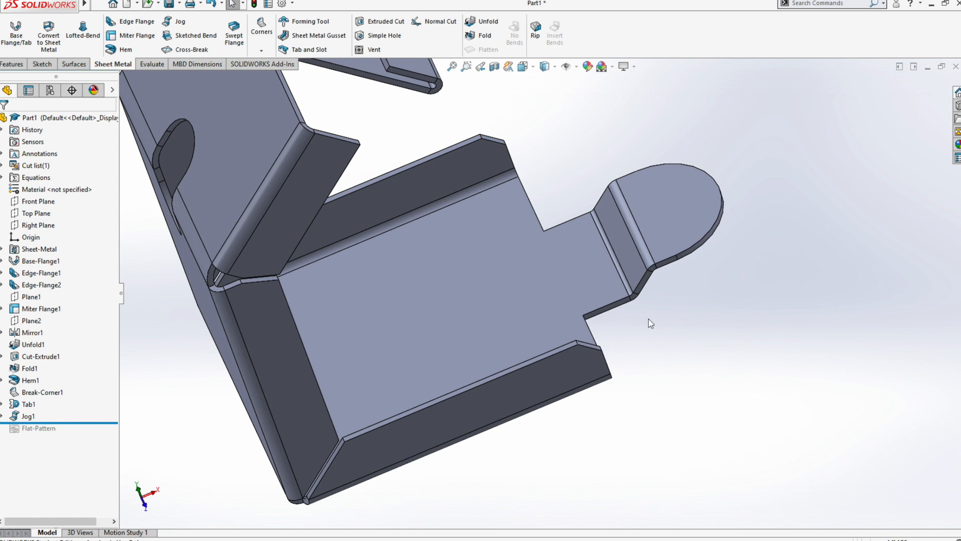
{"action": "middle_click_drag", "start_coordinate": [365, 272], "coordinate": [281, 280]}
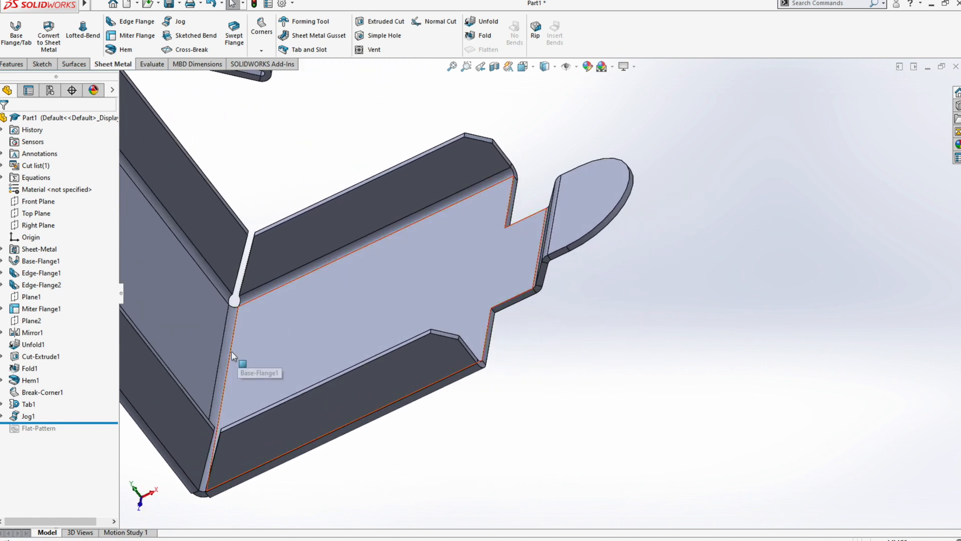
{"action": "middle_click_drag", "start_coordinate": [501, 301], "coordinate": [516, 296]}
{"action": "middle_click_drag", "start_coordinate": [555, 236], "coordinate": [571, 306]}
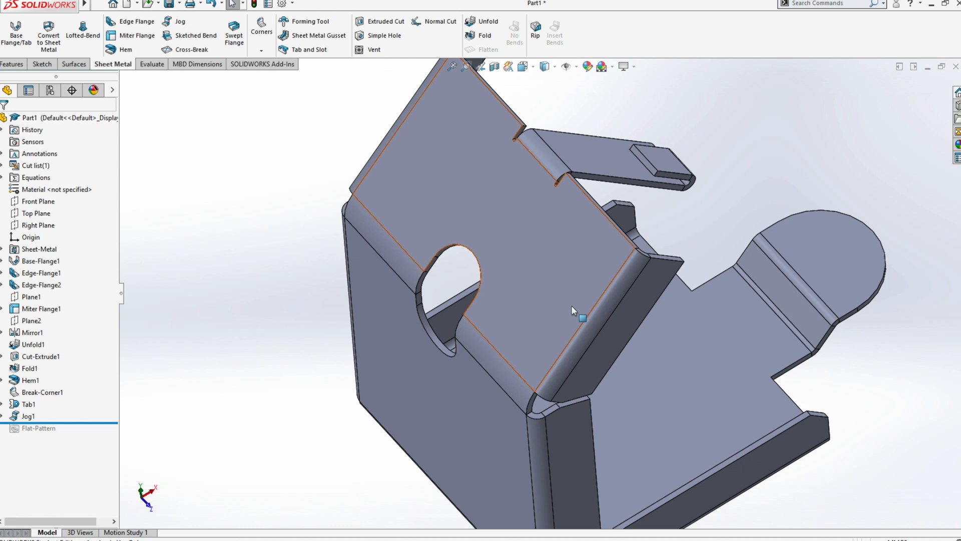
{"action": "middle_click_drag", "start_coordinate": [572, 305], "coordinate": [599, 337]}
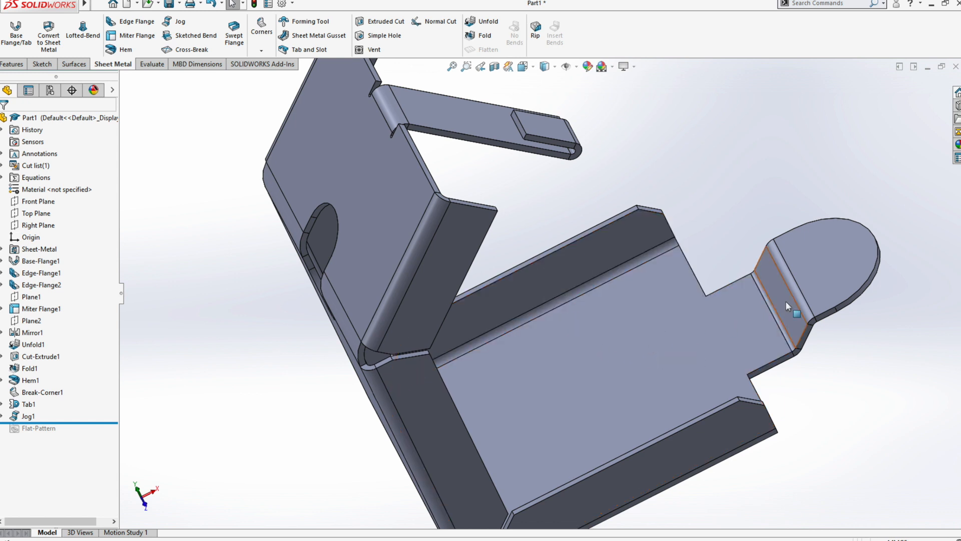
Edit the tab's slot sketch, try a centre-to-centre distance of 25 mm, set it to 30 mm, and rebuild the part
{"action": "left_click", "coordinate": [2, 404]}
{"action": "right_click", "coordinate": [45, 416]}
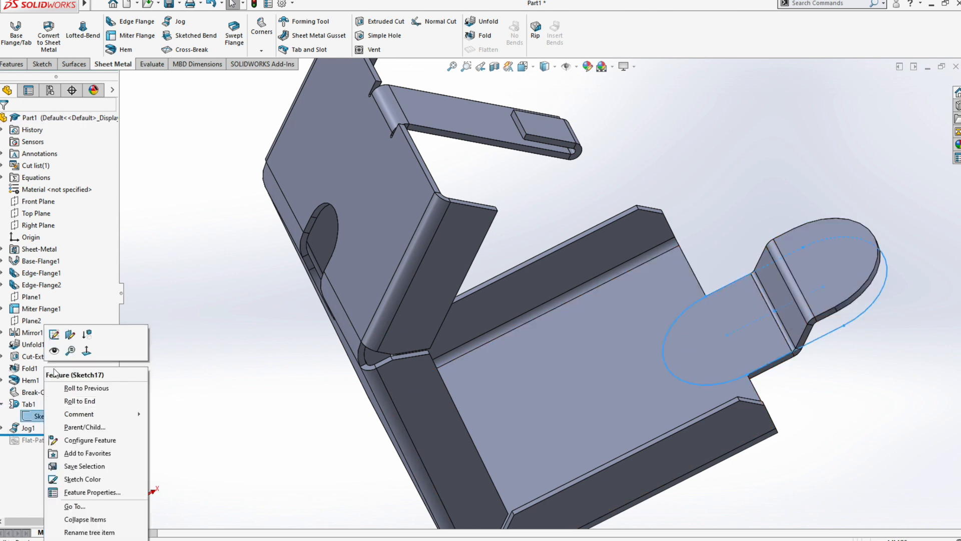
{"action": "left_click", "coordinate": [49, 335]}
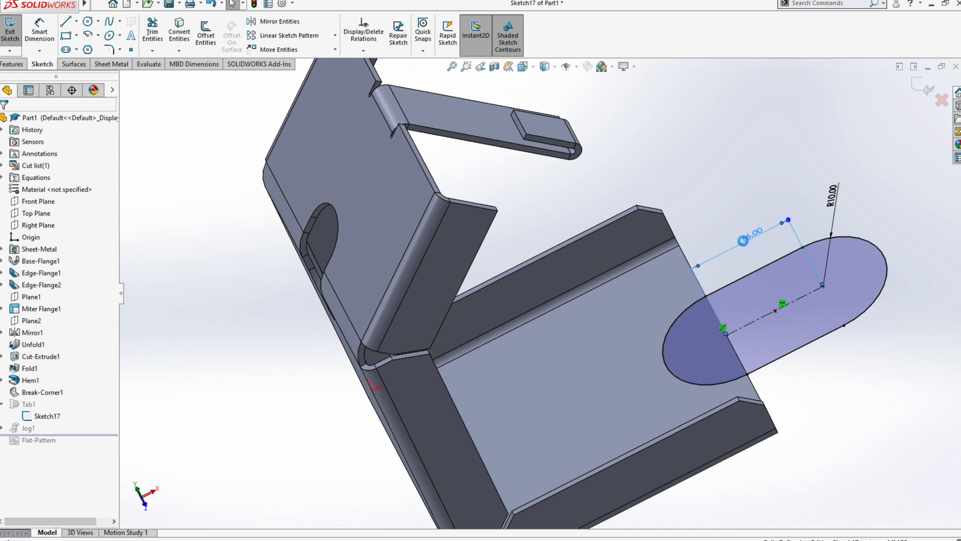
{"action": "double_click", "coordinate": [746, 238]}
{"action": "type", "text": "25"}
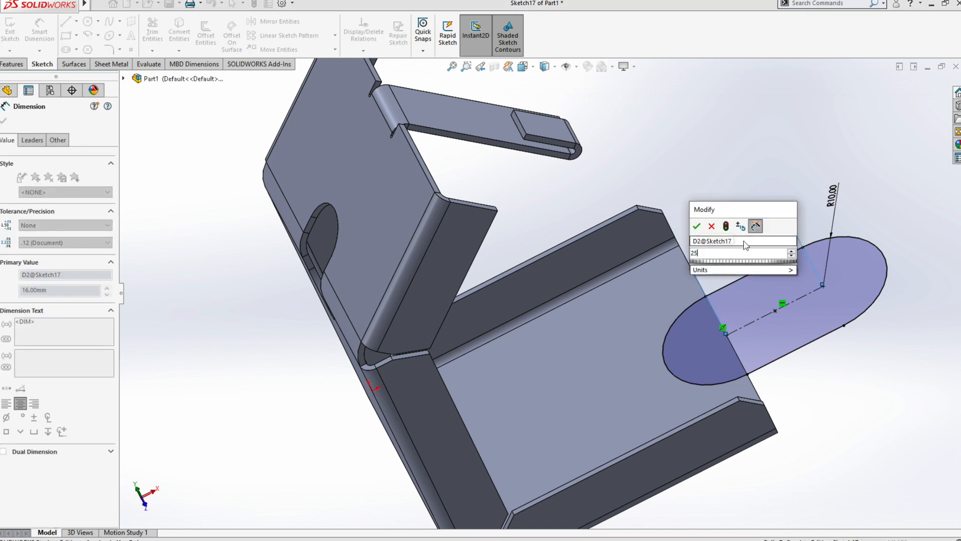
{"action": "key", "text": "Return"}
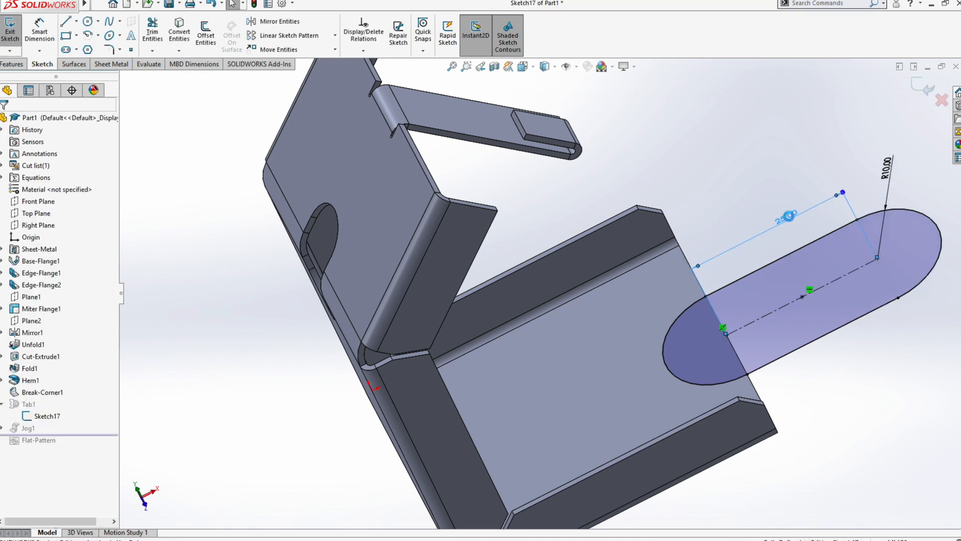
{"action": "double_click", "coordinate": [787, 218]}
{"action": "type", "text": "30"}
{"action": "key", "text": "Return"}
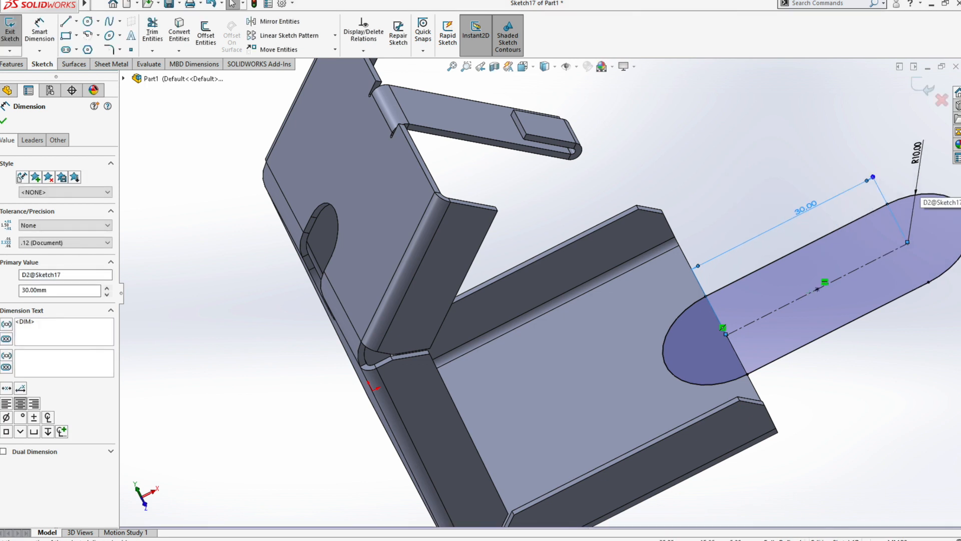
{"action": "left_click", "coordinate": [923, 84]}
{"action": "left_click", "coordinate": [922, 82]}
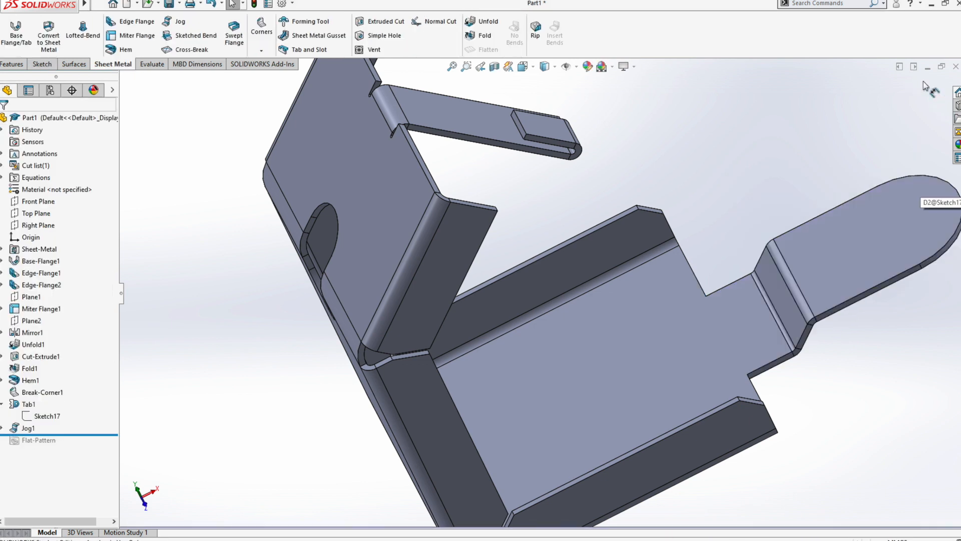
Start a sketched bend on the tab's offset face and sketch a slanted line, about 15° off the jog's edge, between the tab's straight edges
{"action": "left_click", "coordinate": [838, 242]}
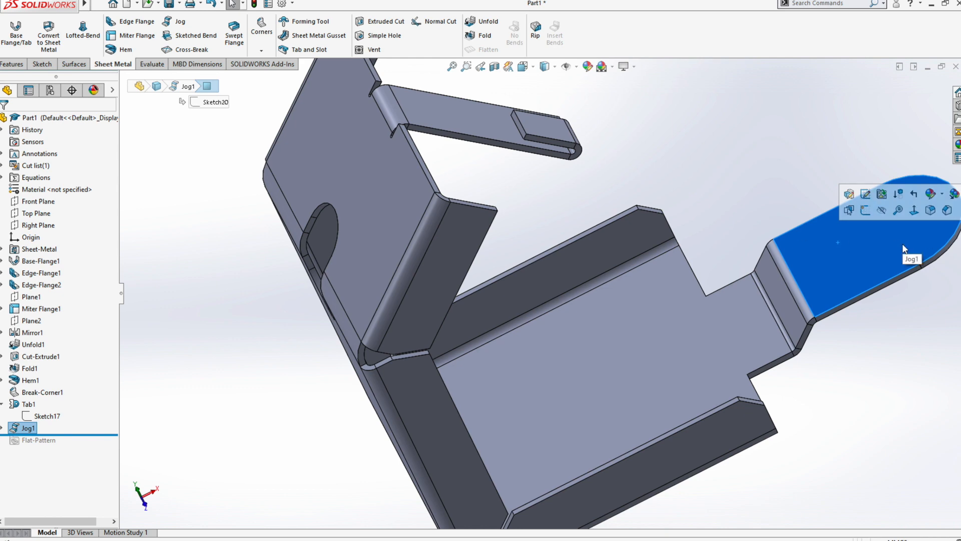
{"action": "key", "text": "ctrl+8"}
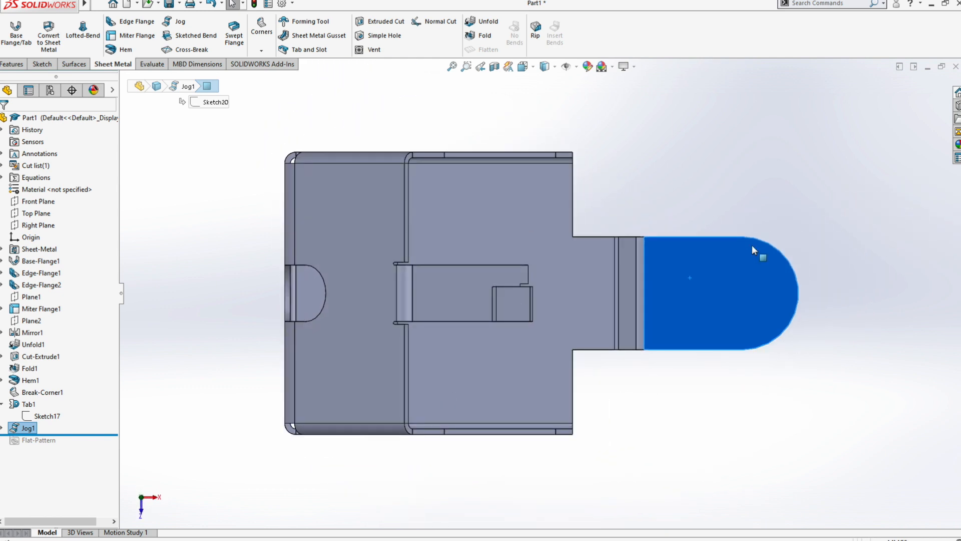
{"action": "left_click", "coordinate": [182, 40]}
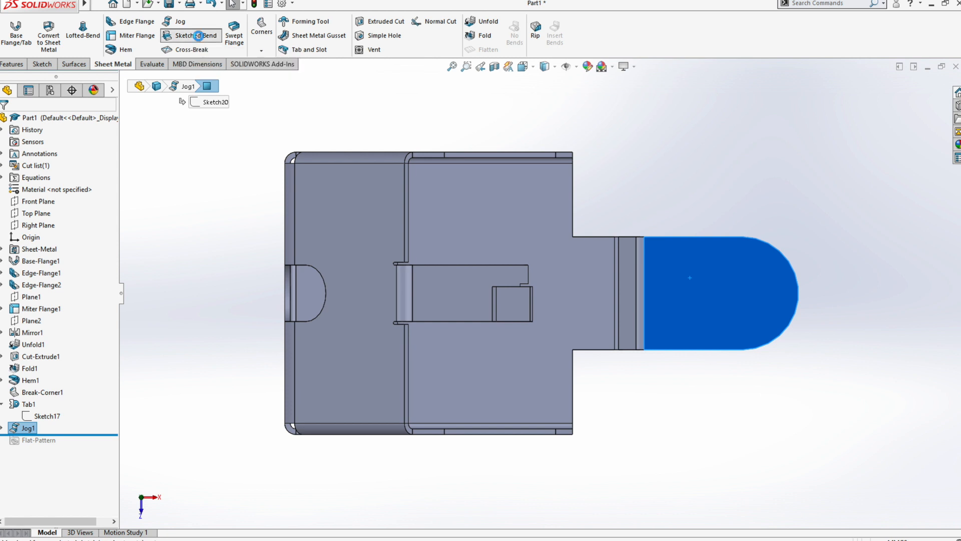
{"action": "left_click", "coordinate": [66, 23]}
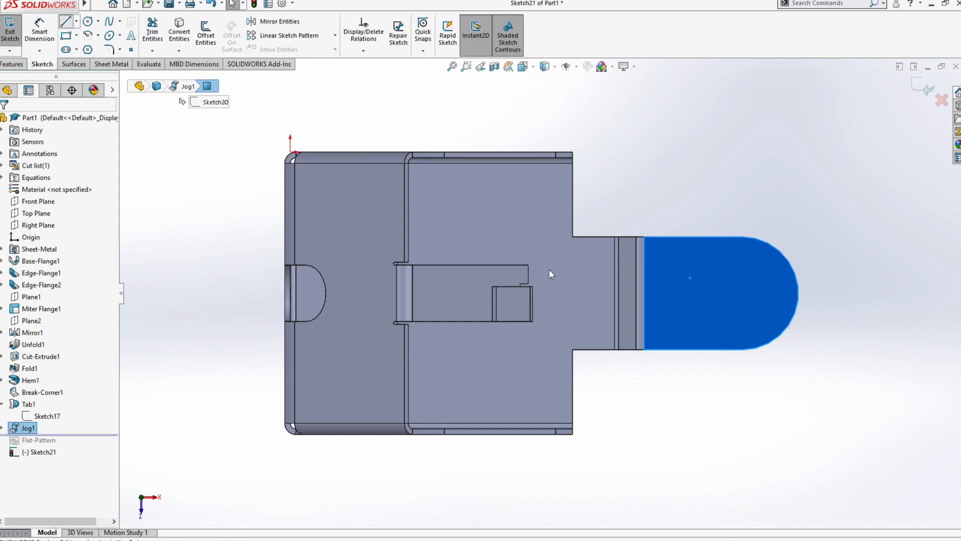
{"action": "left_click", "coordinate": [693, 236]}
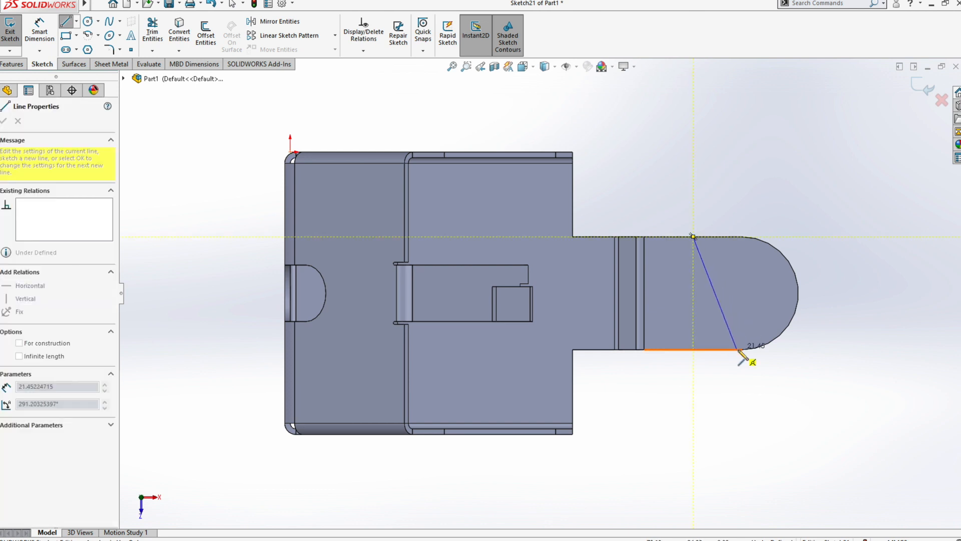
{"action": "left_click", "coordinate": [723, 350]}
{"action": "key", "text": "Escape"}
Dimension the angle between the slanted bend line and the jog's edge at 16 degrees
{"action": "key", "text": "d"}
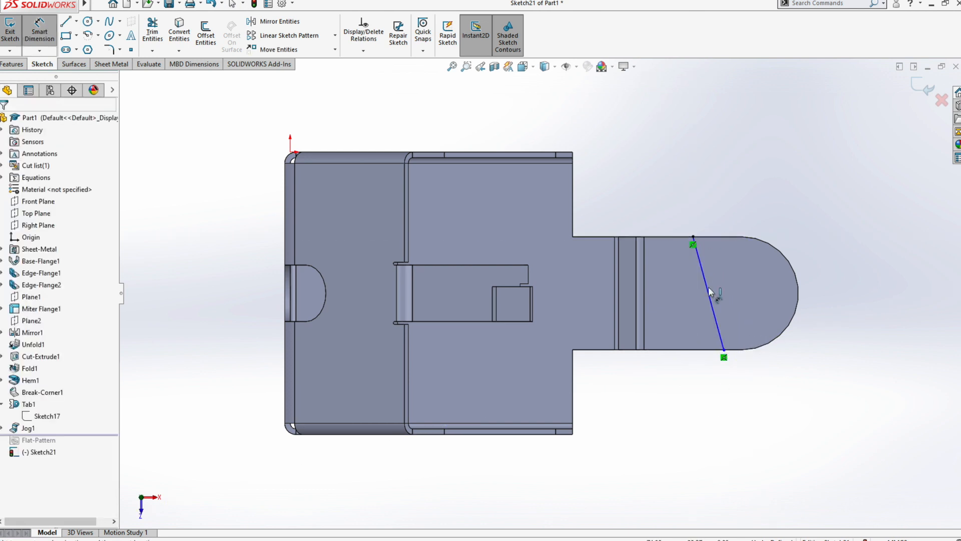
{"action": "left_click", "coordinate": [709, 293]}
{"action": "left_click", "coordinate": [645, 307]}
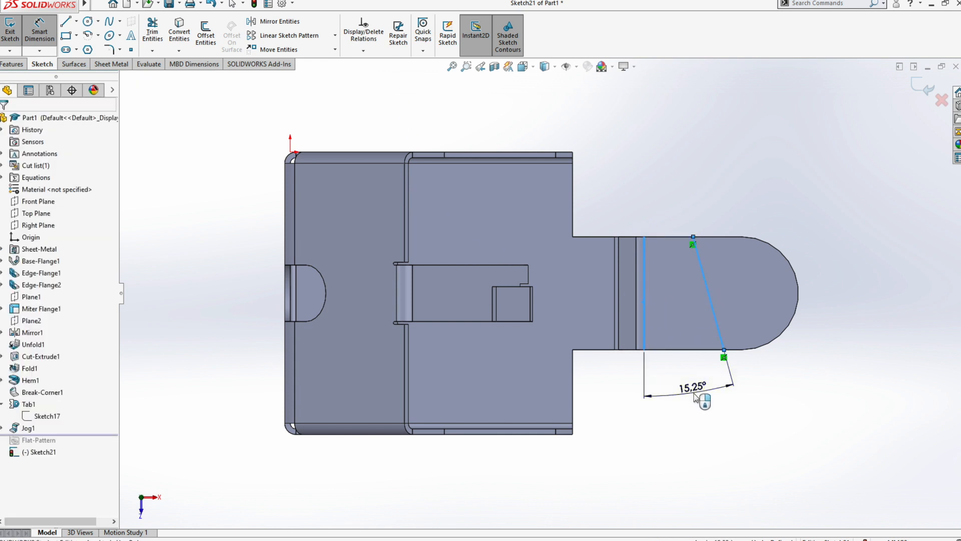
{"action": "left_click", "coordinate": [693, 393]}
{"action": "type", "text": "16"}
{"action": "key", "text": "Return"}
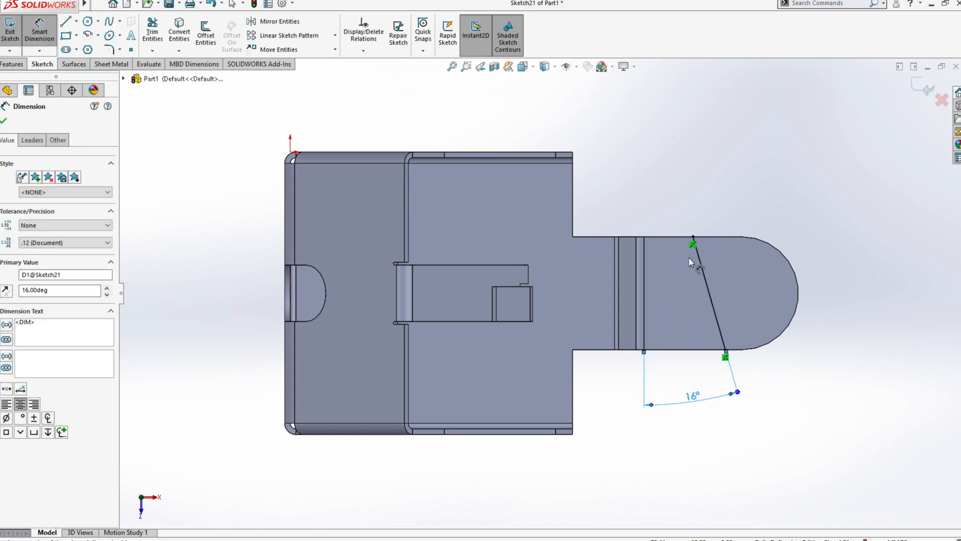
{"action": "key", "text": "Escape"}
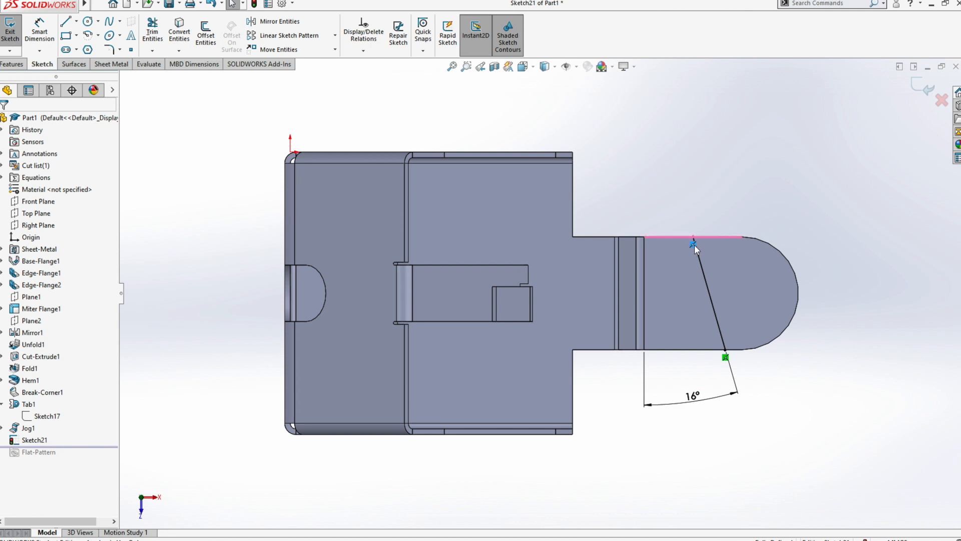
Delete the relation on the bend line's upper endpoint and dimension that endpoint 6 mm from the jog's edge
{"action": "left_click", "coordinate": [694, 244]}
{"action": "key", "text": "Delete"}
{"action": "right_click_drag", "start_coordinate": [690, 228], "coordinate": [686, 221]}
{"action": "left_click", "coordinate": [693, 236]}
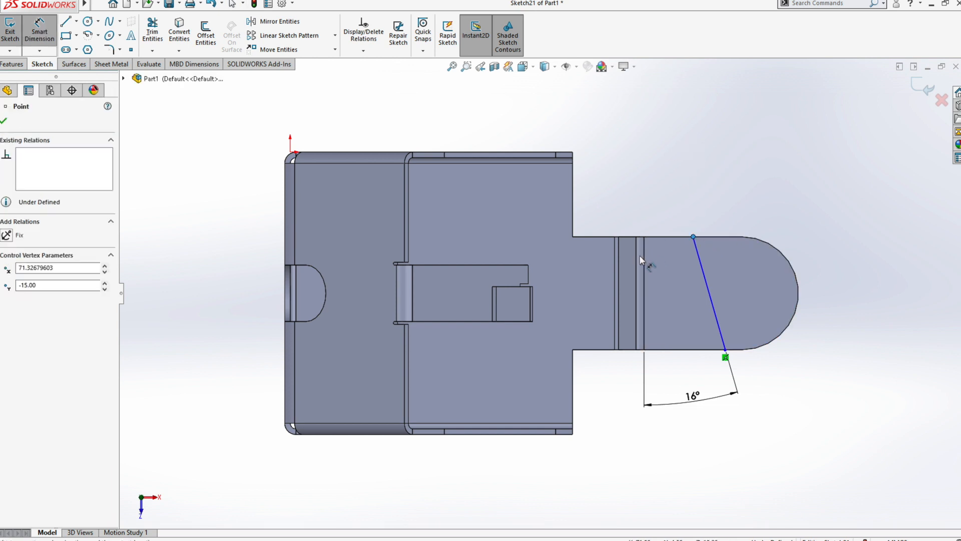
{"action": "left_click", "coordinate": [644, 264]}
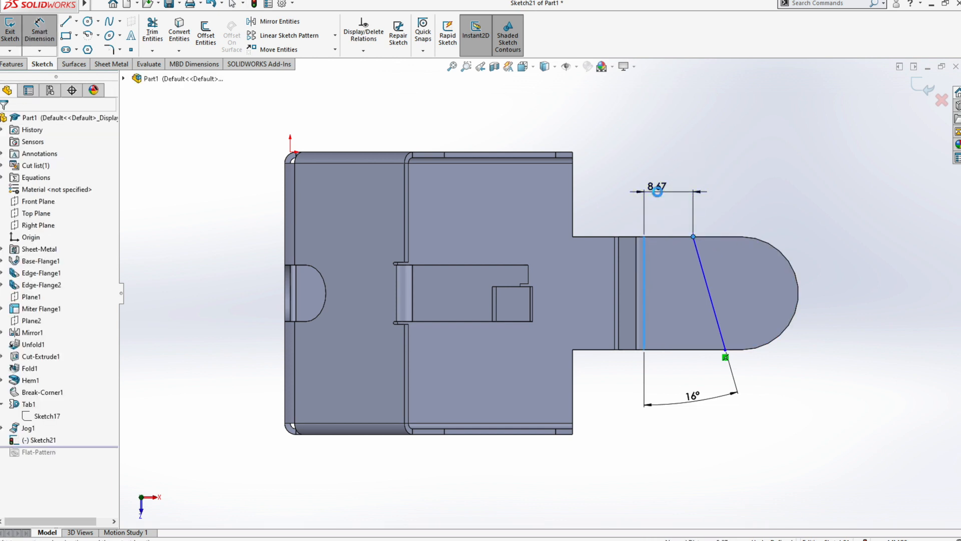
{"action": "left_click", "coordinate": [657, 192]}
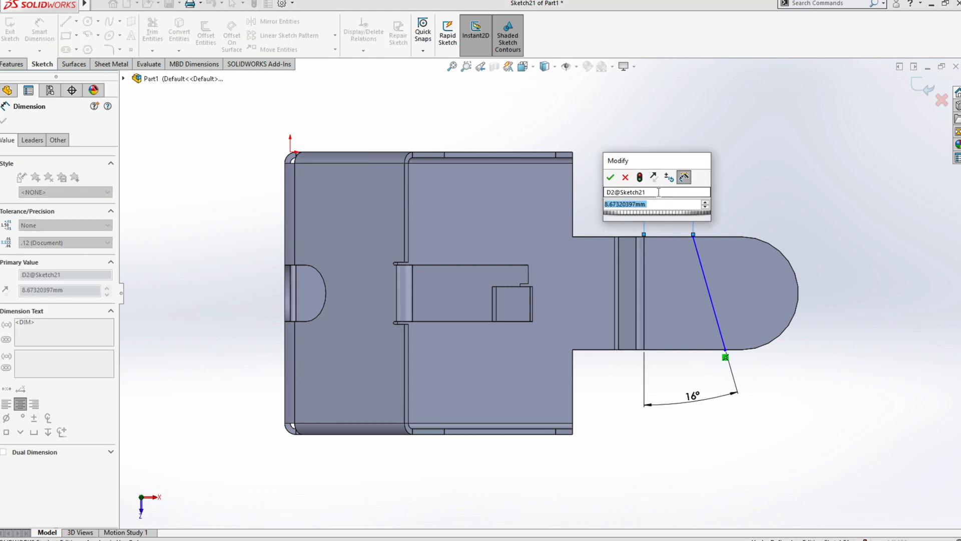
{"action": "type", "text": "6"}
{"action": "key", "text": "Return"}
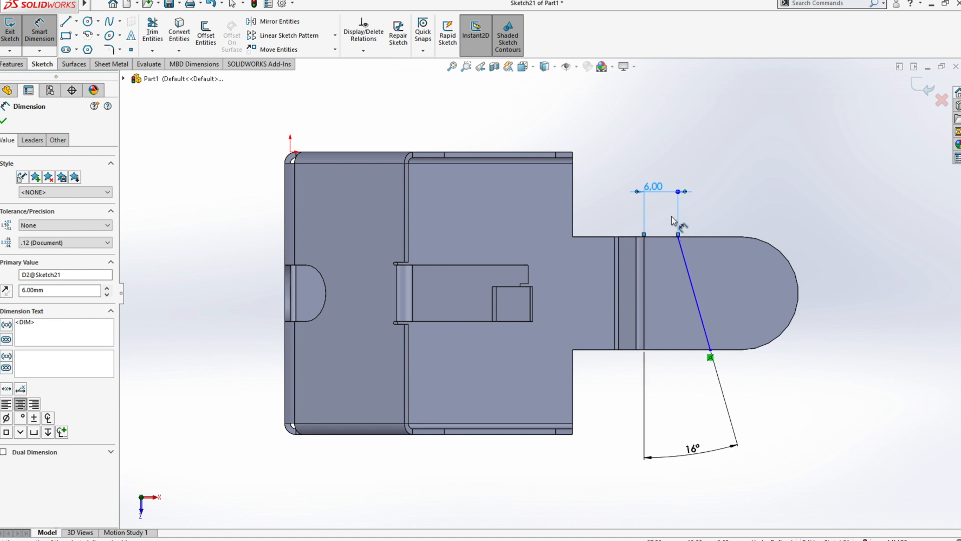
{"action": "key", "text": "Escape"}
{"action": "double_click", "coordinate": [666, 192]}
{"action": "left_click", "coordinate": [751, 192]}
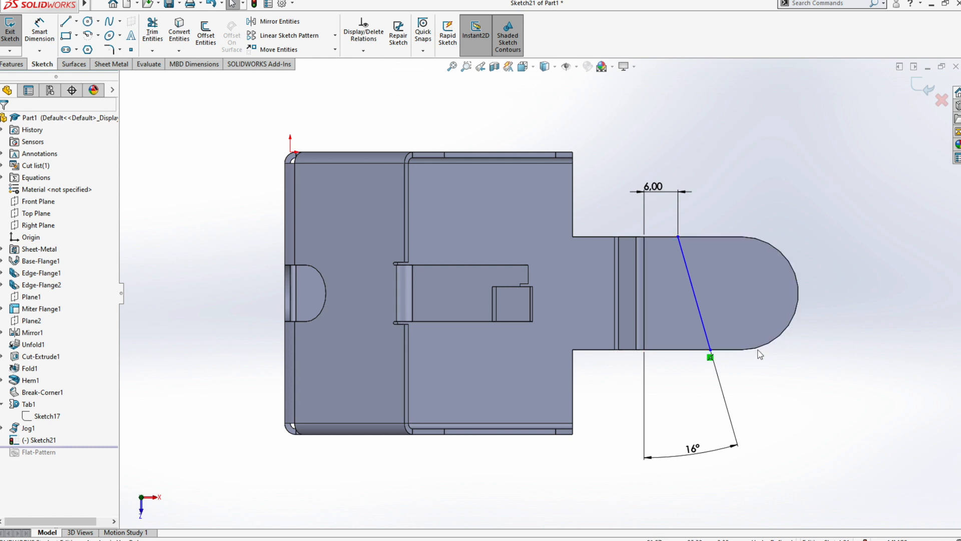
Finish the bend line sketch and choose the jog side of the tab face as the sketched bend's fixed face
{"action": "mouse_move", "coordinate": [698, 418]}
{"action": "middle_mouse_down"}
{"action": "mouse_move", "coordinate": [701, 296]}
{"action": "mouse_move", "coordinate": [679, 390]}
{"action": "middle_mouse_up"}
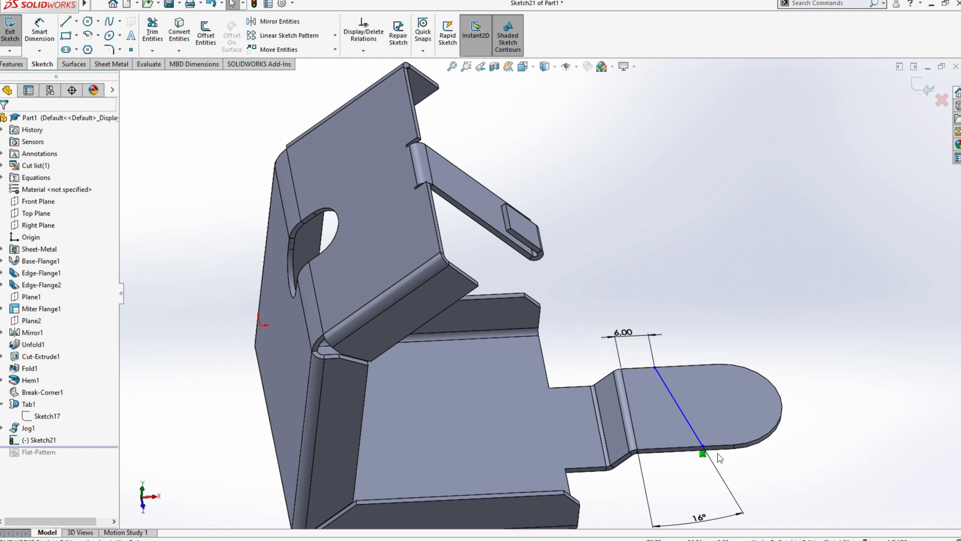
{"action": "left_click", "coordinate": [921, 86]}
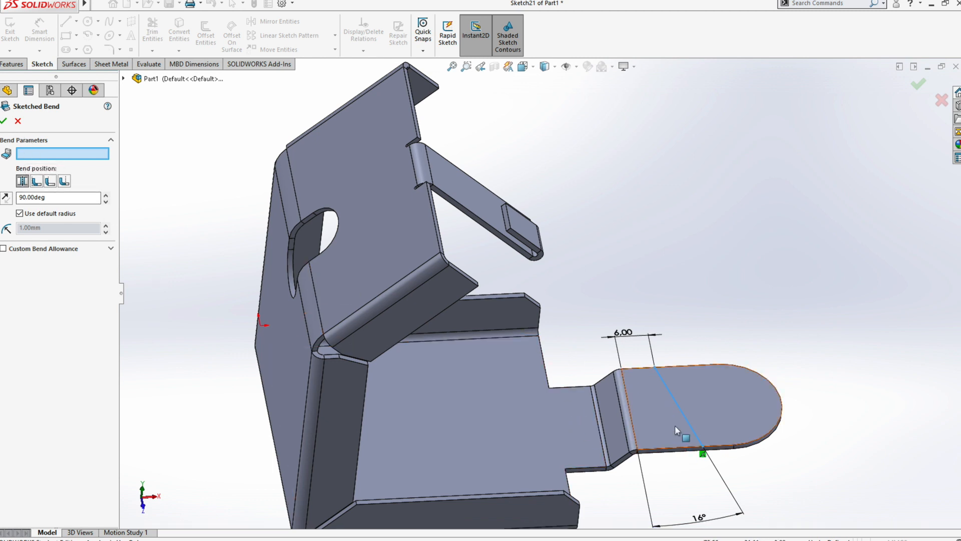
{"action": "left_click", "coordinate": [651, 414]}
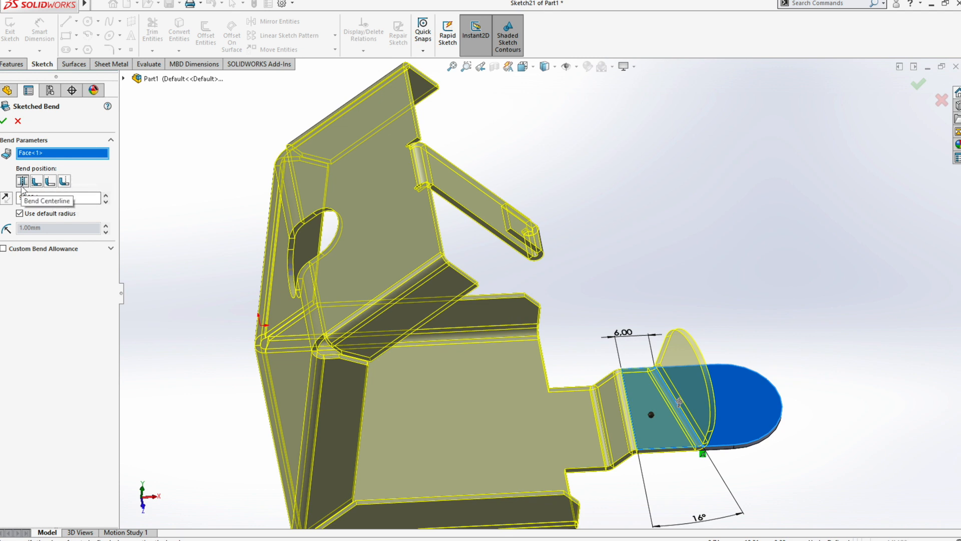
{"action": "scroll", "coordinate": [686, 456], "scroll_direction": "down", "scroll_amount": 2}
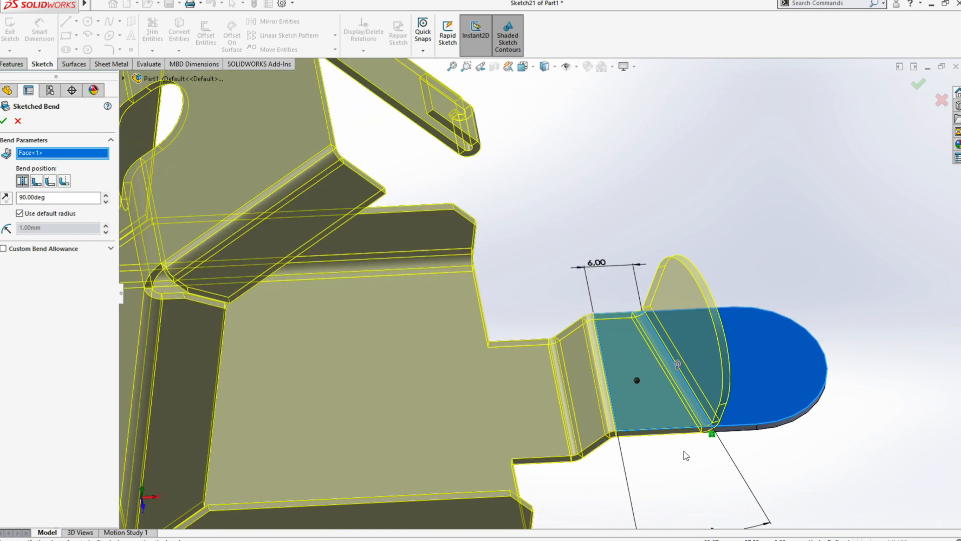
{"action": "scroll", "coordinate": [687, 454], "scroll_direction": "up", "scroll_amount": 2}
{"action": "middle_click_drag", "start_coordinate": [689, 451], "coordinate": [667, 351]}
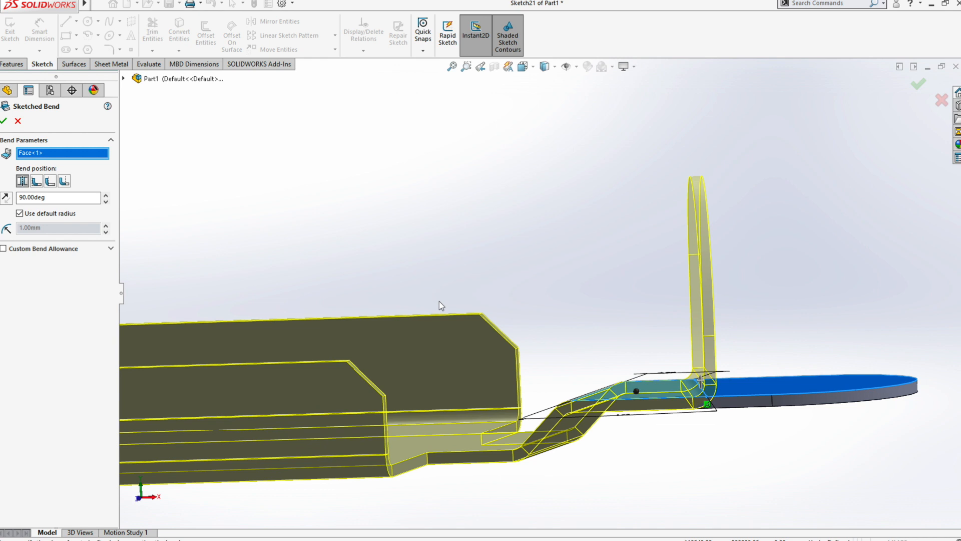
Set the bend position to Material Inside and create the 90-degree sketched bend
{"action": "left_click", "coordinate": [21, 184]}
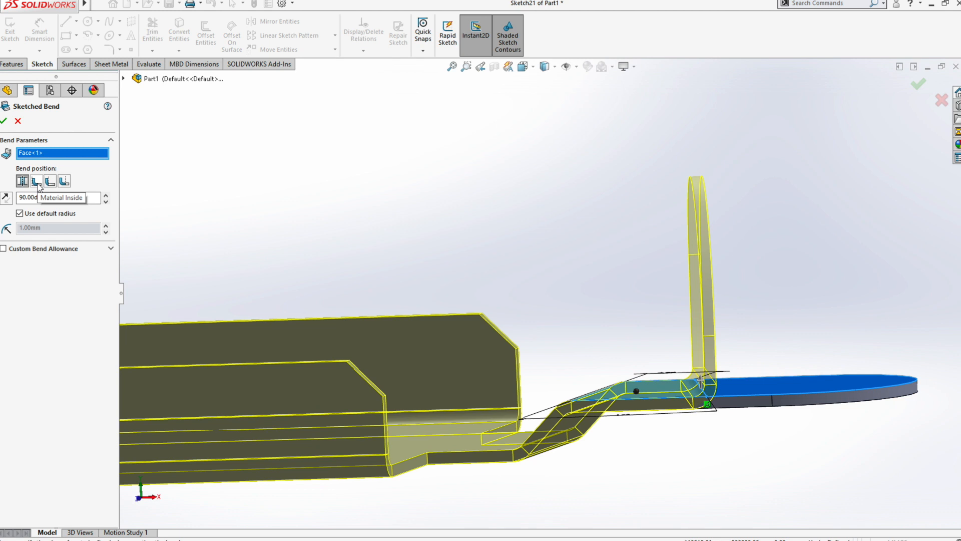
{"action": "left_click", "coordinate": [36, 181]}
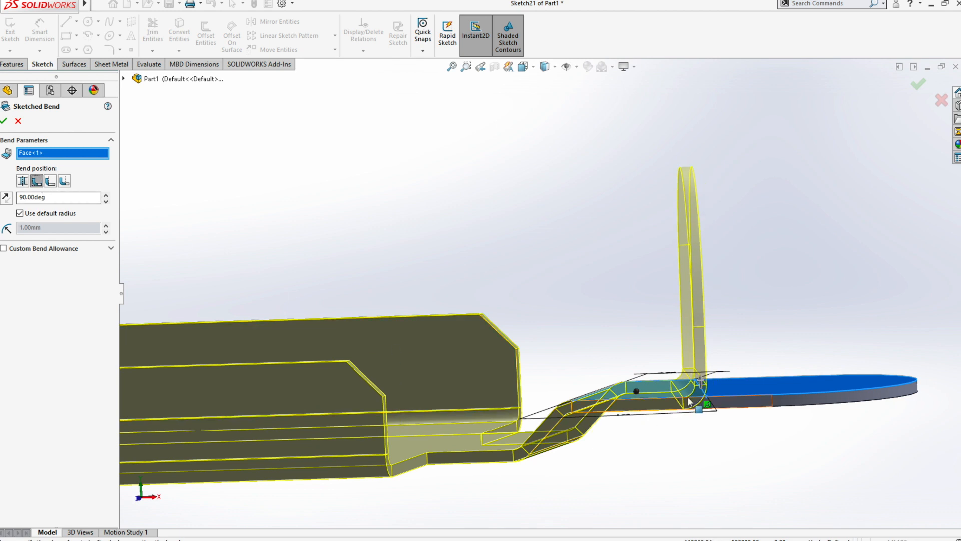
{"action": "mouse_move", "coordinate": [704, 399]}
{"action": "middle_mouse_down"}
{"action": "mouse_move", "coordinate": [678, 435]}
{"action": "mouse_move", "coordinate": [617, 290]}
{"action": "middle_mouse_up"}
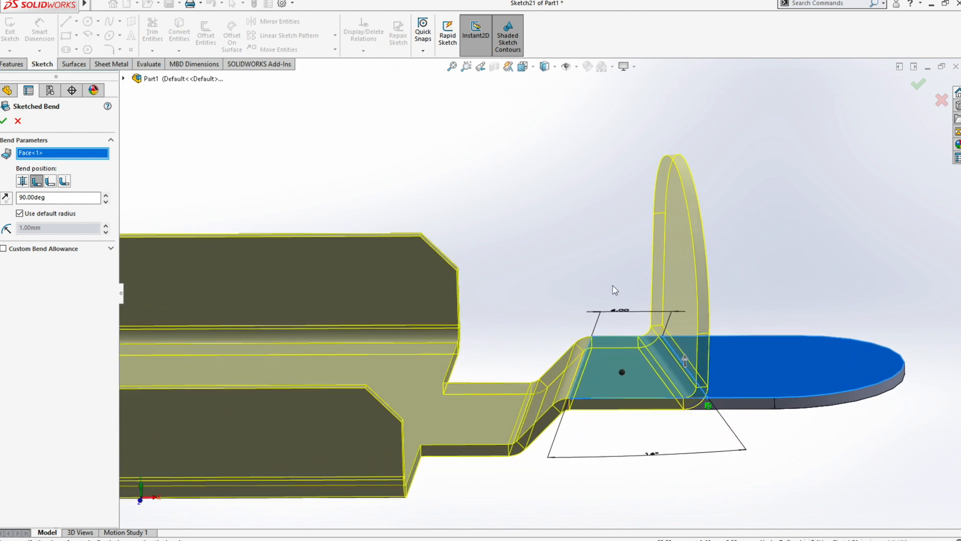
{"action": "middle_click_drag", "start_coordinate": [660, 337], "coordinate": [665, 343]}
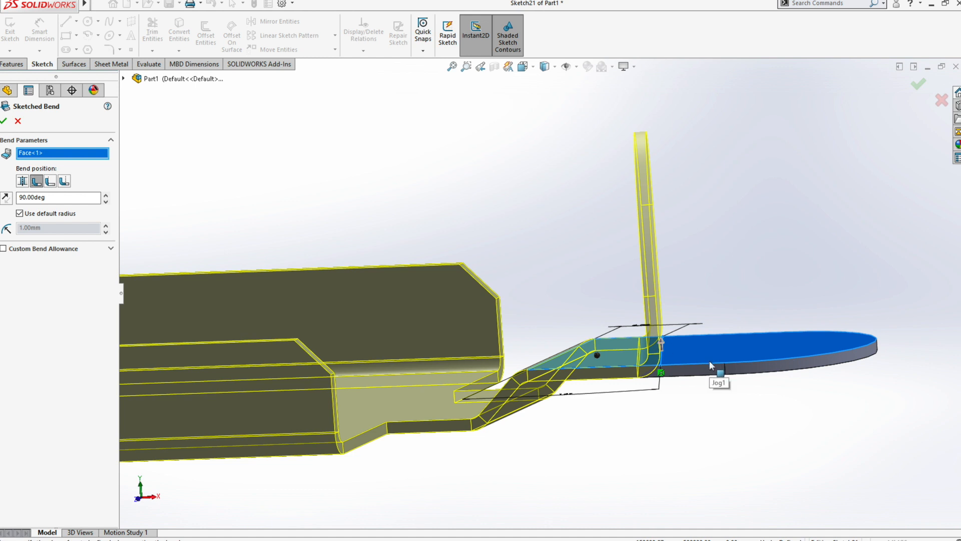
{"action": "middle_click_drag", "start_coordinate": [545, 325], "coordinate": [397, 285]}
{"action": "left_click", "coordinate": [4, 122]}
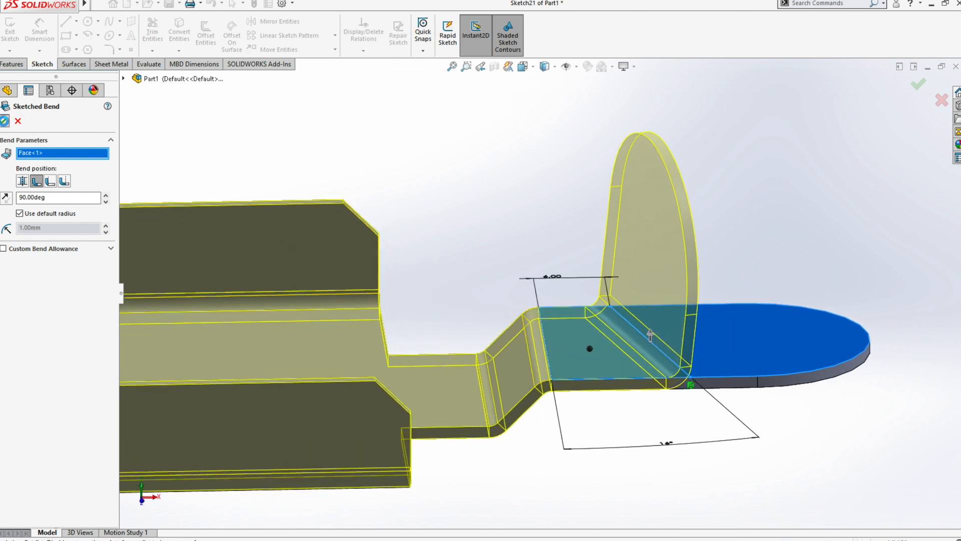
Roll the feature history forward to the end, flatten the sheet metal part, and view it isometrically
{"action": "scroll", "coordinate": [489, 247], "scroll_direction": "up", "scroll_amount": 5}
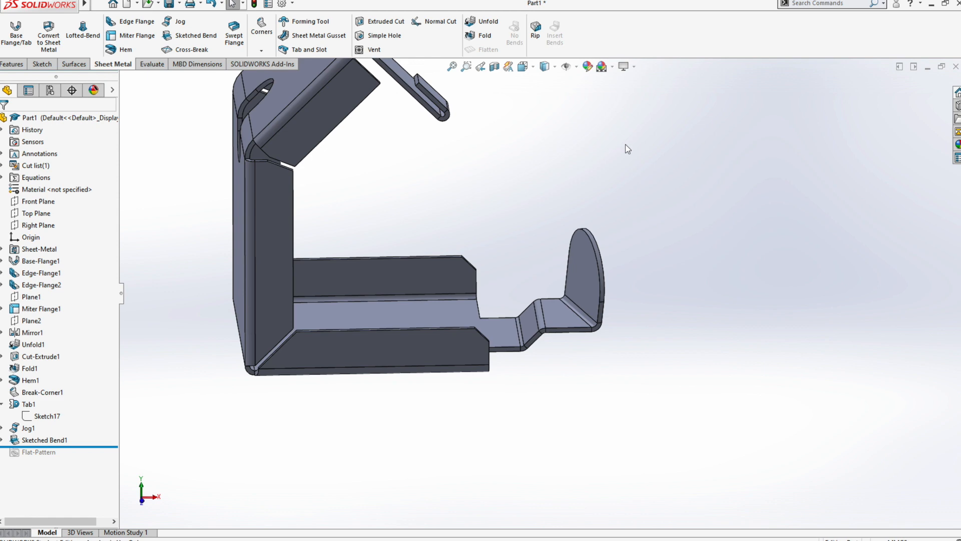
{"action": "middle_click_drag", "start_coordinate": [616, 163], "coordinate": [591, 241]}
{"action": "key", "text": "space"}
{"action": "left_click", "coordinate": [653, 267]}
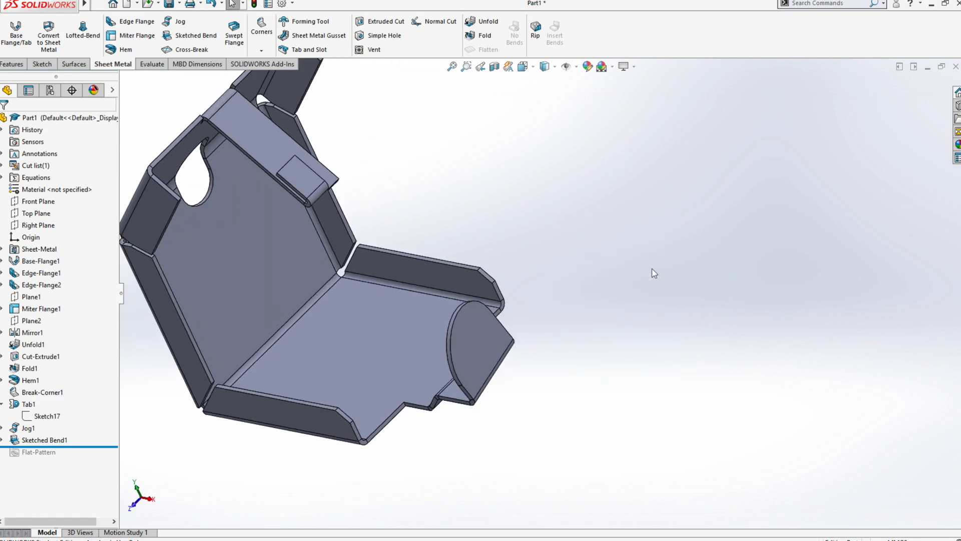
{"action": "left_click_drag", "start_coordinate": [97, 445], "coordinate": [96, 458]}
{"action": "left_click", "coordinate": [488, 49]}
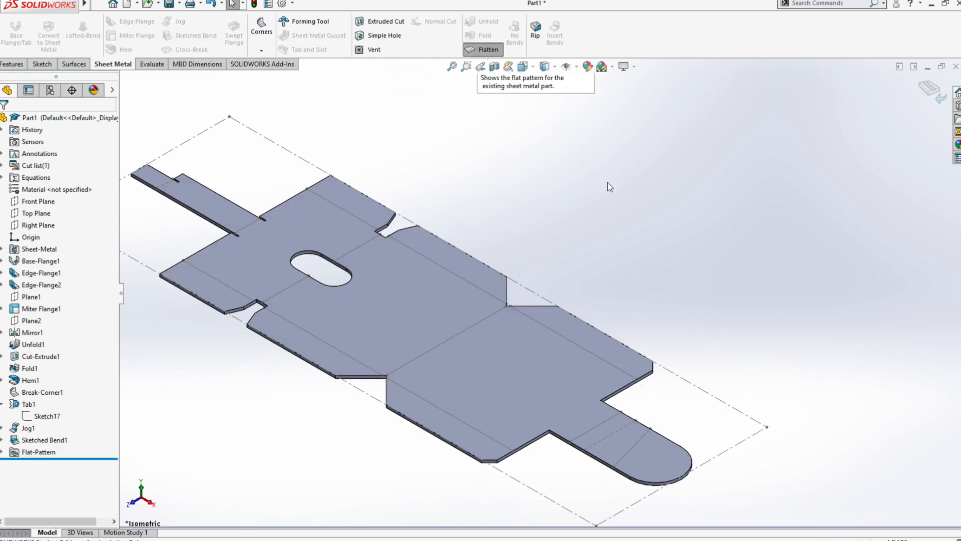
{"action": "key", "text": "space"}
{"action": "left_click", "coordinate": [611, 215]}
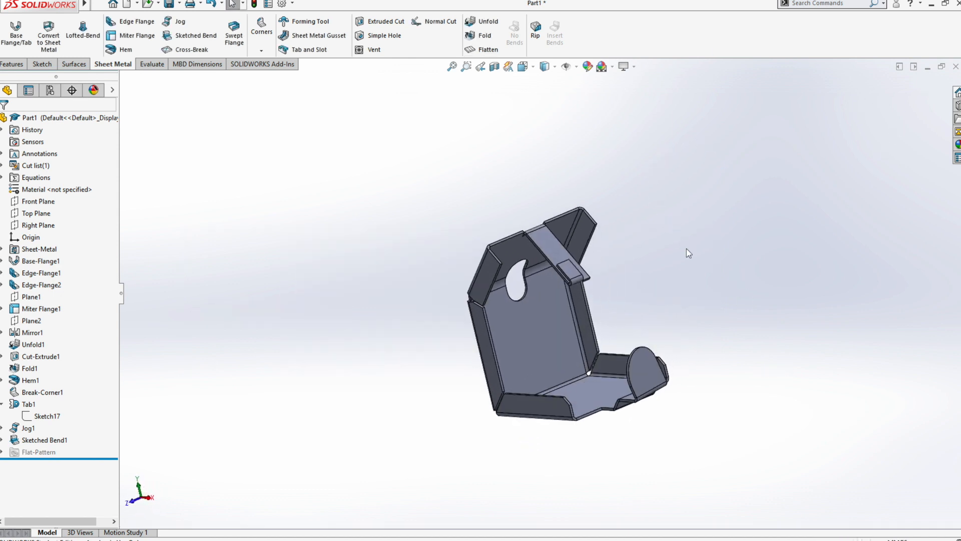
{"action": "key", "text": "space"}
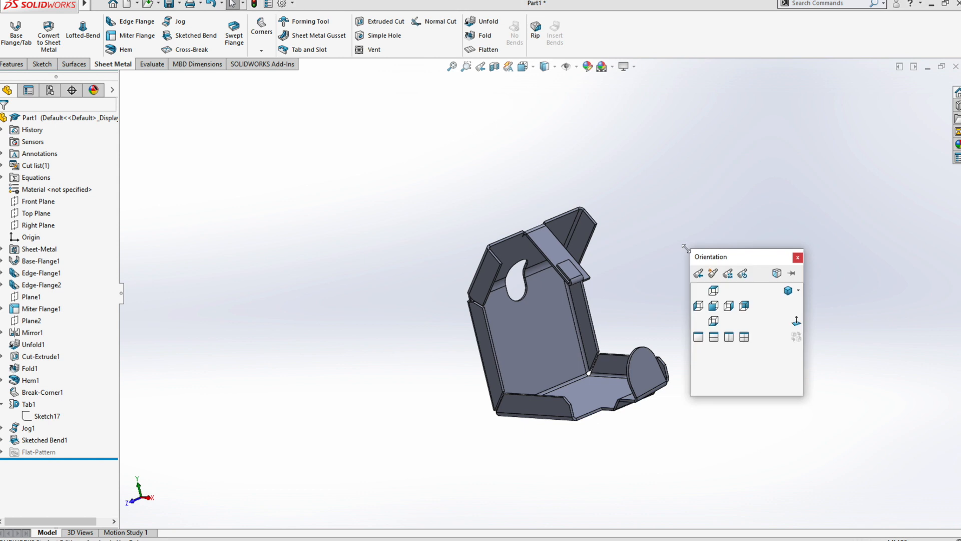
{"action": "left_click", "coordinate": [789, 294]}
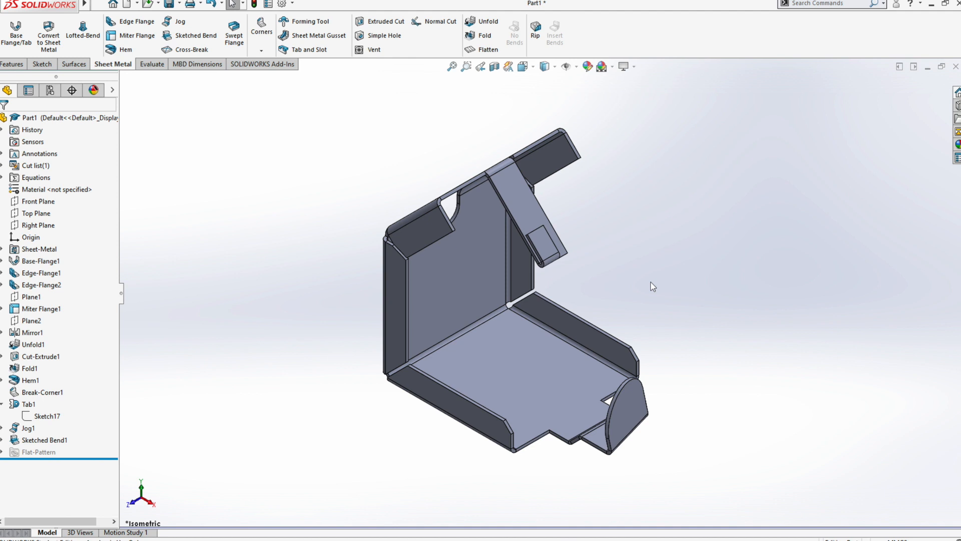
Examine the help topic on the Swept Flange tool, then leave the command without creating a flange
{"action": "left_click", "coordinate": [233, 35]}
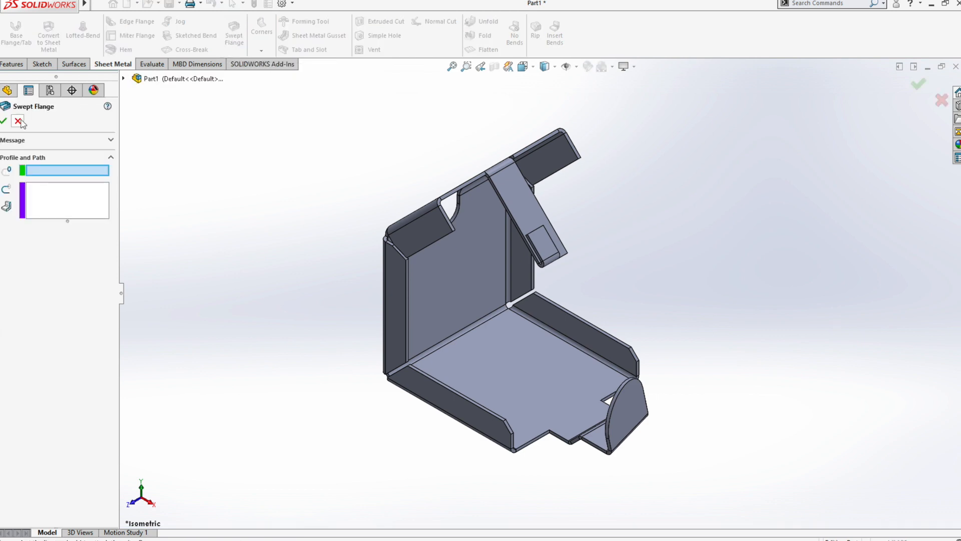
{"action": "key", "text": "Escape"}
{"action": "left_click", "coordinate": [226, 43]}
{"action": "left_click", "coordinate": [110, 107]}
{"action": "left_click", "coordinate": [131, 218]}
{"action": "mouse_move", "coordinate": [275, 531]}
{"action": "left_click", "coordinate": [337, 506]}
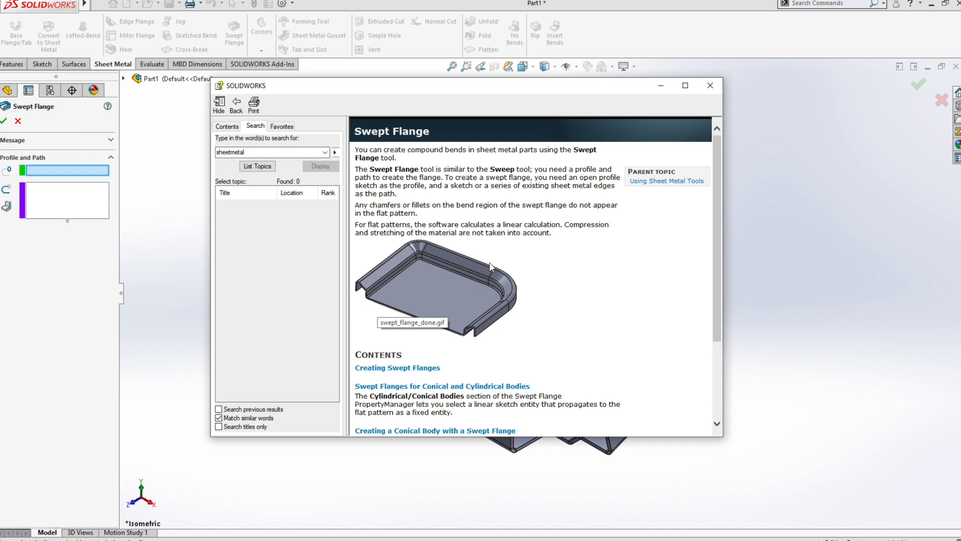
{"action": "left_click", "coordinate": [710, 86]}
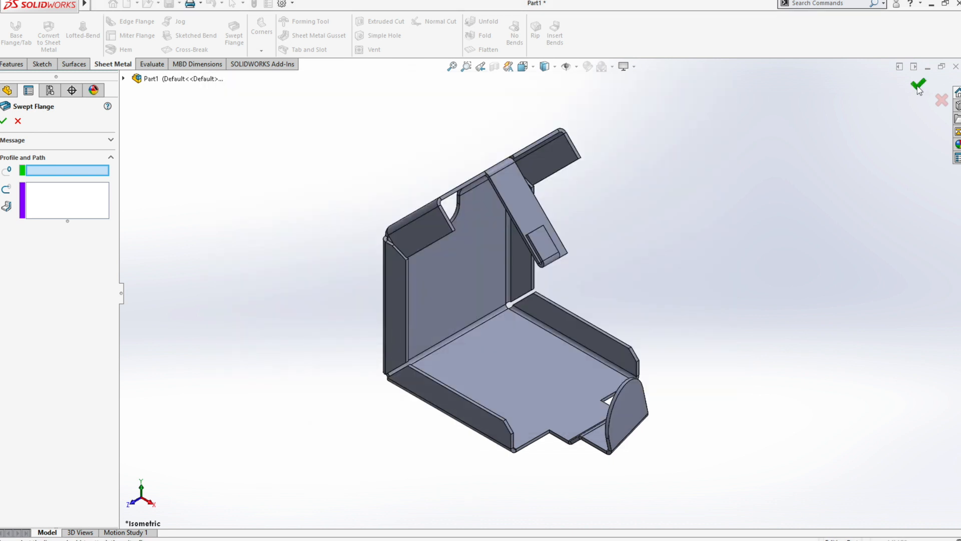
{"action": "left_click", "coordinate": [4, 121]}
{"action": "left_click", "coordinate": [18, 121]}
Restore the part's document window to a smaller size and minimize it
{"action": "left_click", "coordinate": [942, 66]}
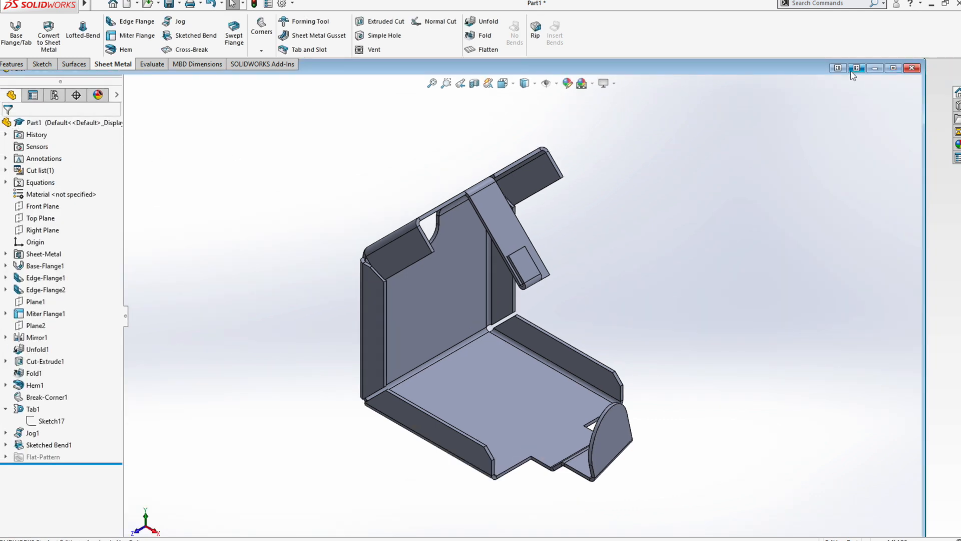
{"action": "left_click", "coordinate": [872, 69]}
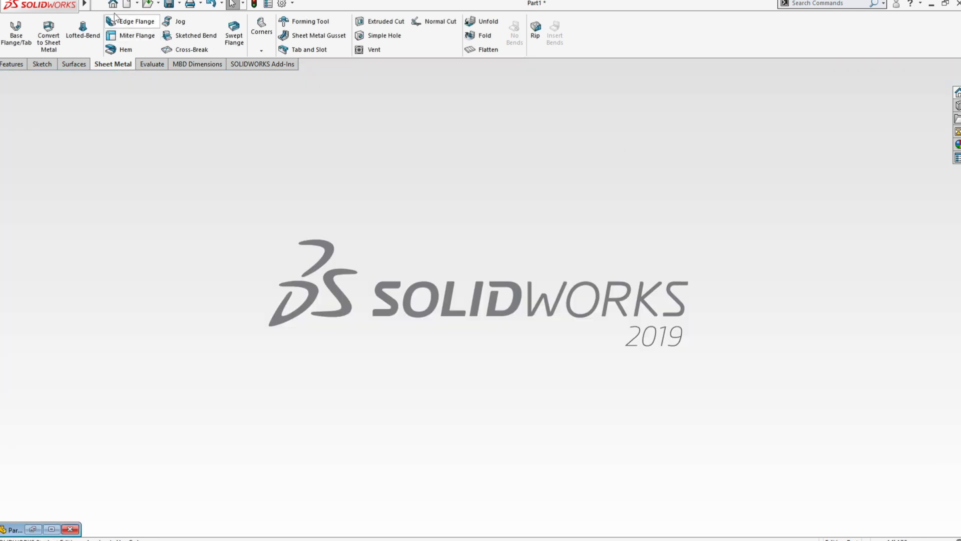
Create a new part document and maximize its window
{"action": "left_click", "coordinate": [127, 4]}
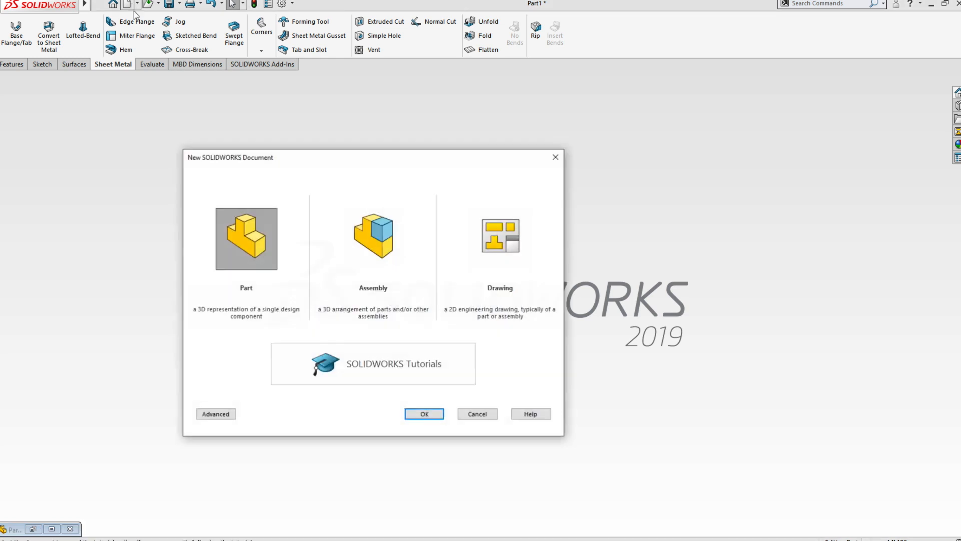
{"action": "left_click", "coordinate": [423, 414]}
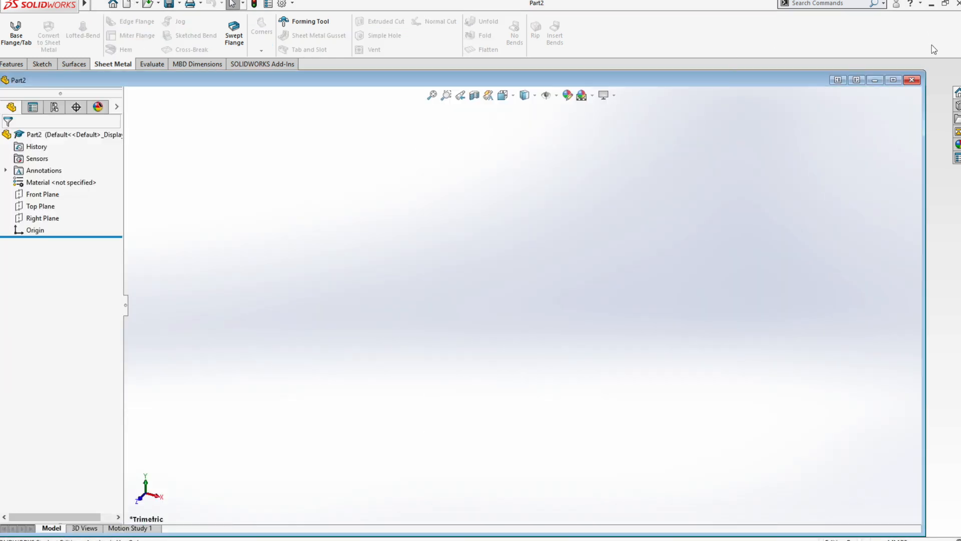
{"action": "left_click", "coordinate": [893, 81]}
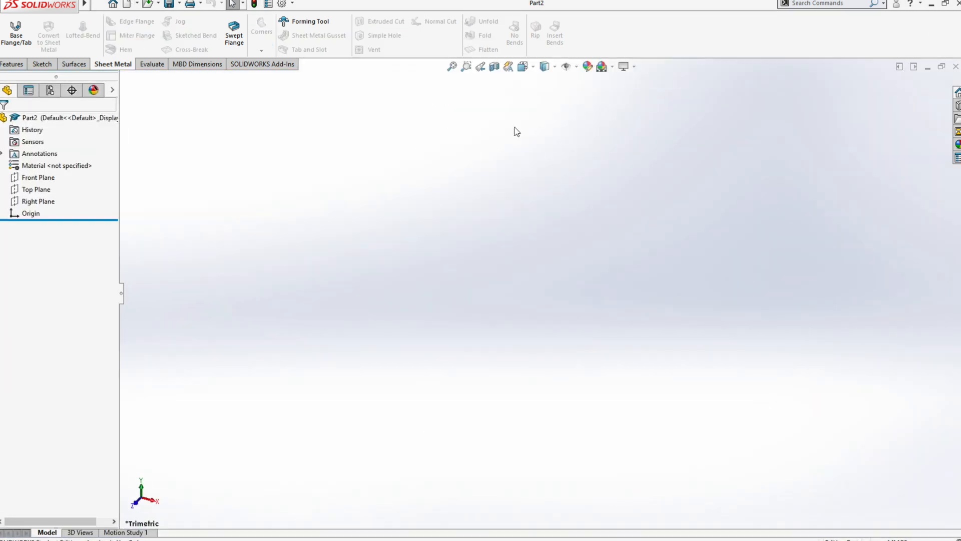
Sketch a corner rectangle about 98 by 73 mm on the Top Plane, starting at the origin
{"action": "left_click", "coordinate": [49, 67]}
{"action": "left_click", "coordinate": [10, 27]}
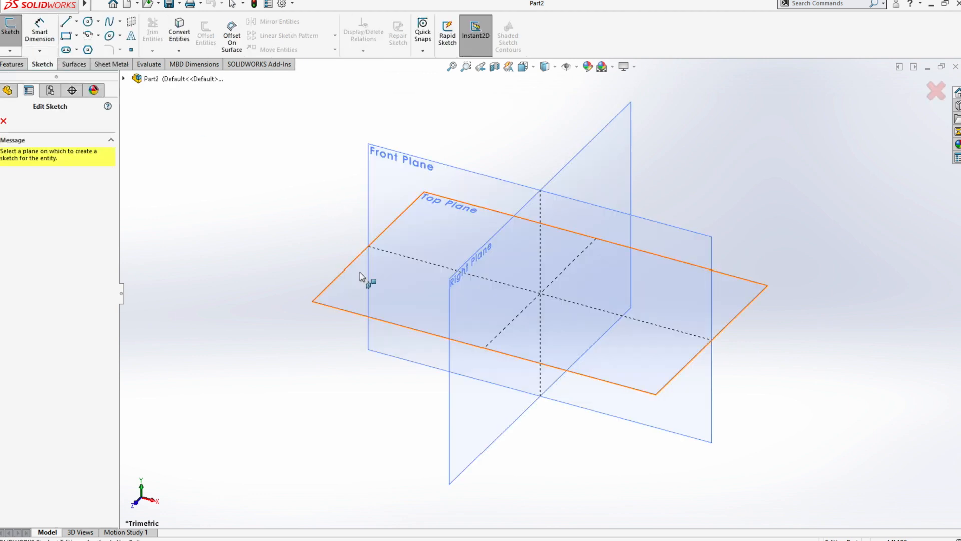
{"action": "left_click", "coordinate": [364, 275]}
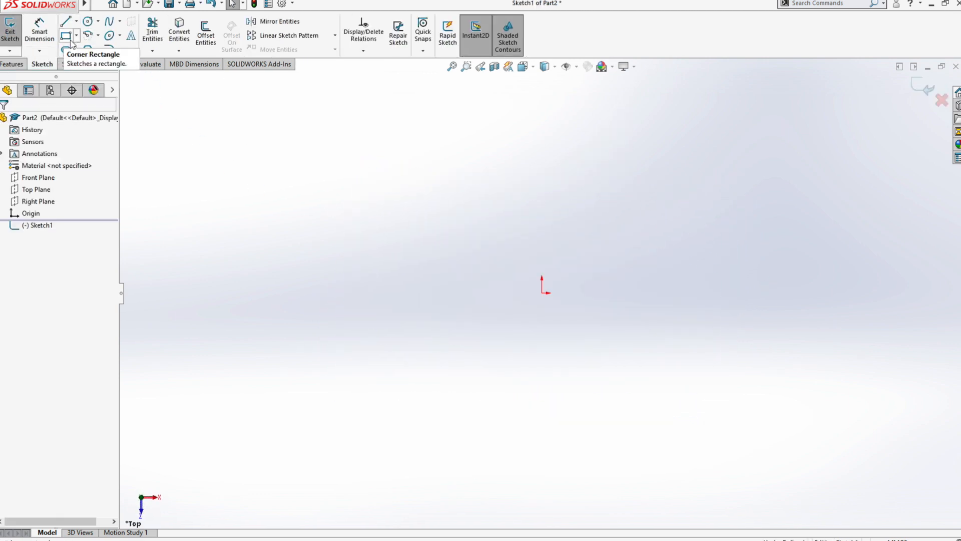
{"action": "left_click", "coordinate": [77, 36]}
{"action": "left_click", "coordinate": [93, 45]}
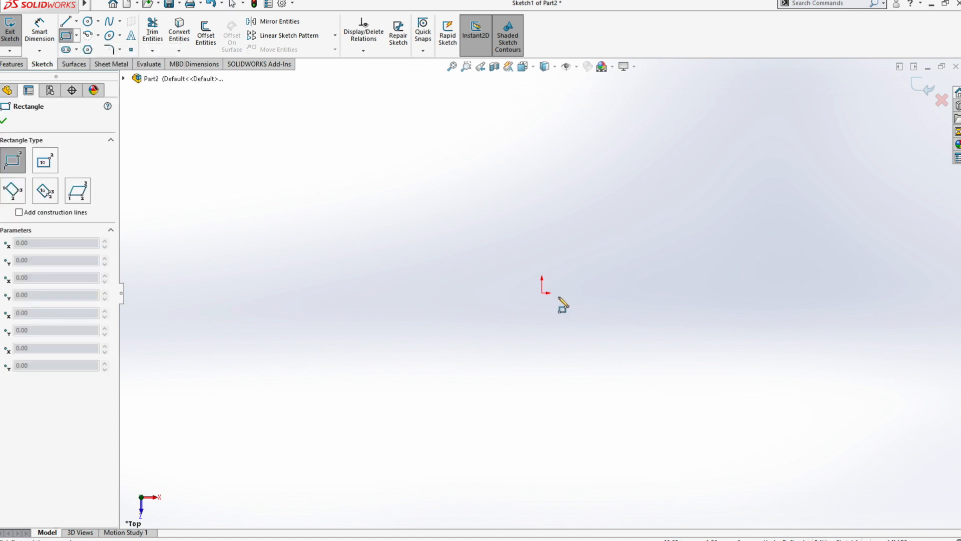
{"action": "left_click", "coordinate": [542, 293]}
{"action": "left_click", "coordinate": [743, 145]}
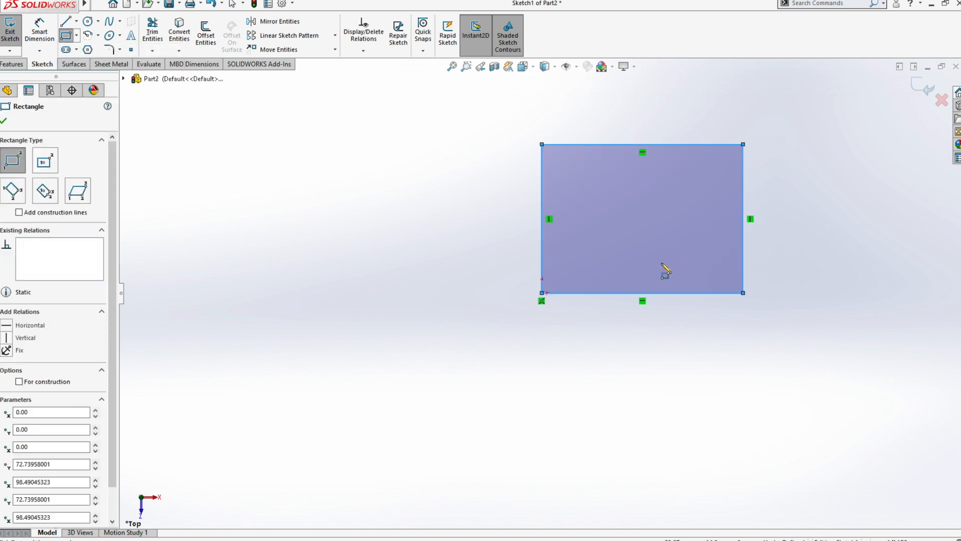
Dimension the rectangle 250 mm wide and 180 mm high
{"action": "left_click", "coordinate": [642, 145]}
{"action": "left_click", "coordinate": [651, 111]}
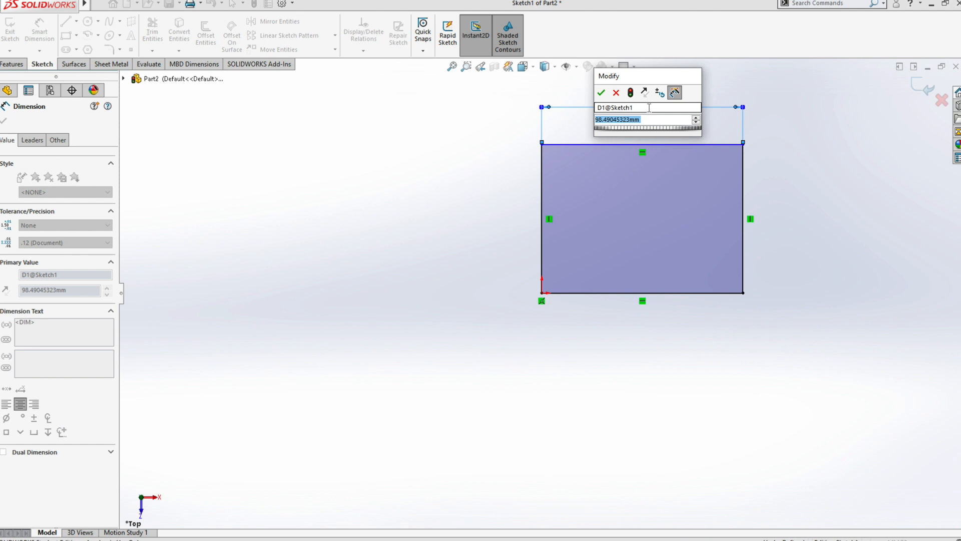
{"action": "type", "text": "250"}
{"action": "key", "text": "Return"}
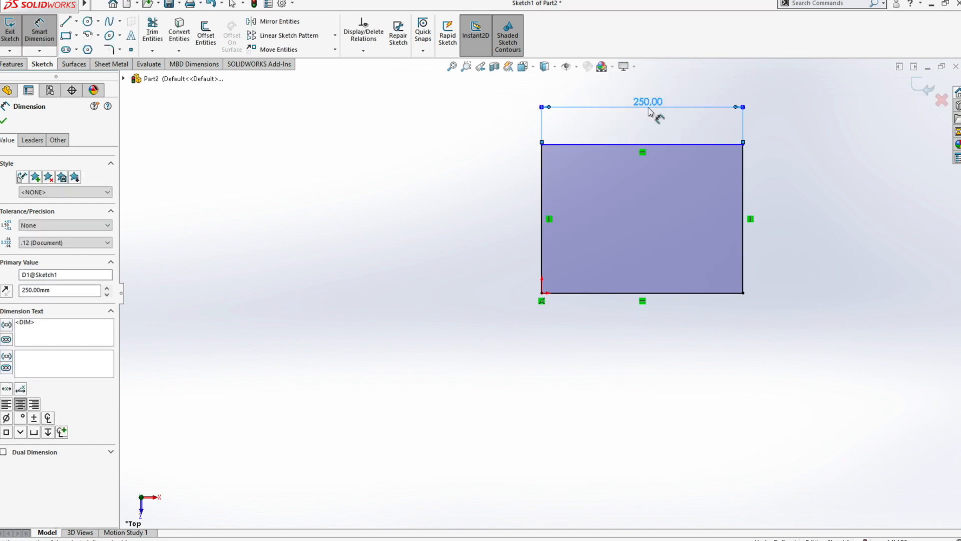
{"action": "left_click", "coordinate": [746, 201]}
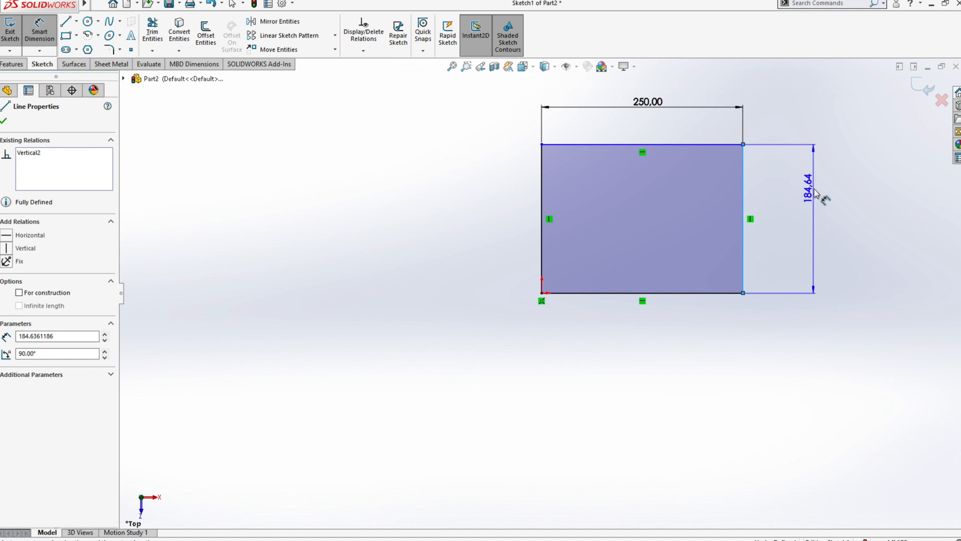
{"action": "left_click", "coordinate": [815, 195]}
{"action": "type", "text": "180"}
{"action": "key", "text": "Return"}
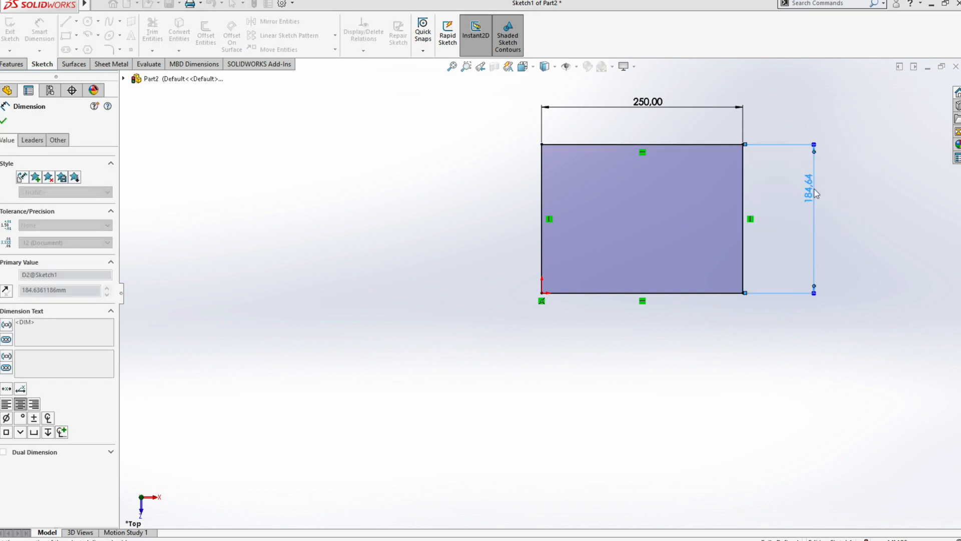
Round the two rectangle corners farthest from the origin's edge with 50 mm sketch fillets
{"action": "left_click", "coordinate": [112, 49]}
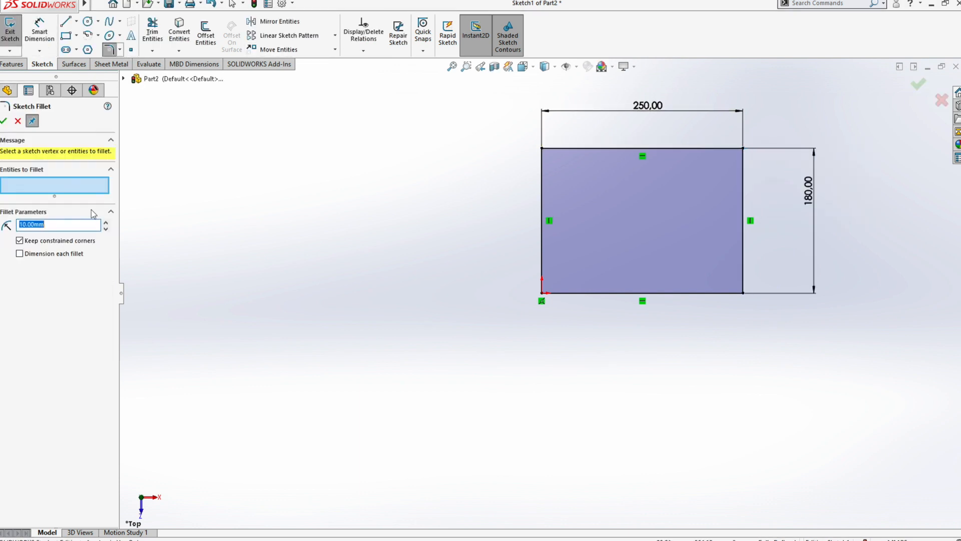
{"action": "left_click", "coordinate": [541, 149]}
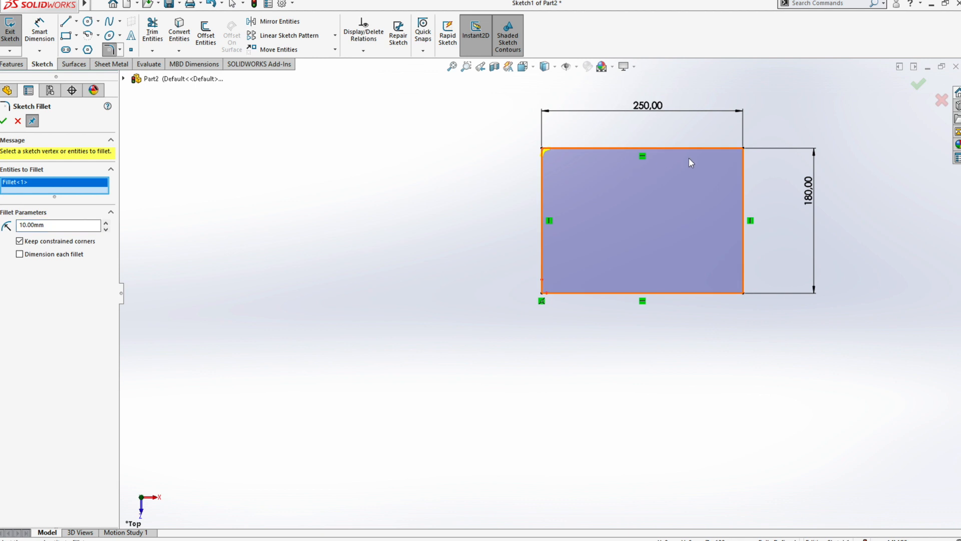
{"action": "left_click", "coordinate": [743, 149]}
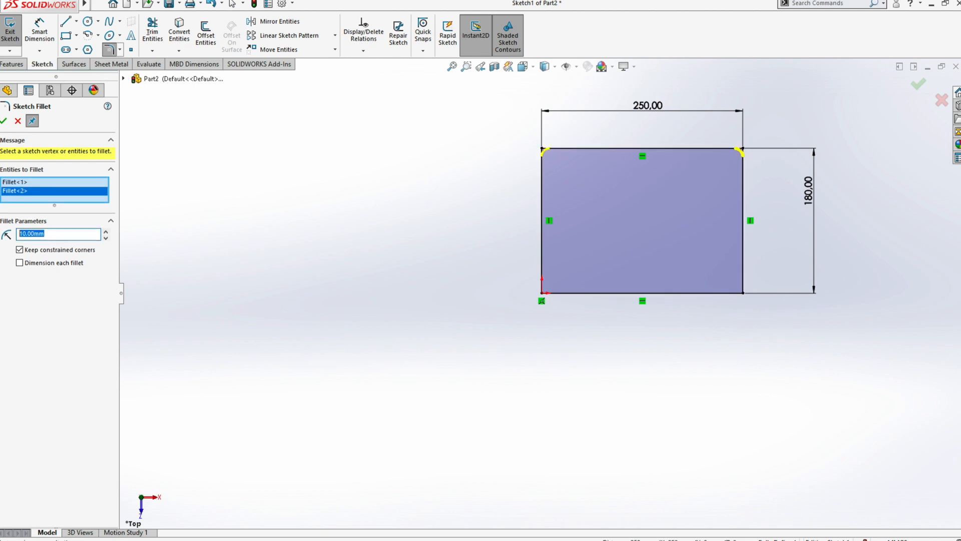
{"action": "type", "text": "50"}
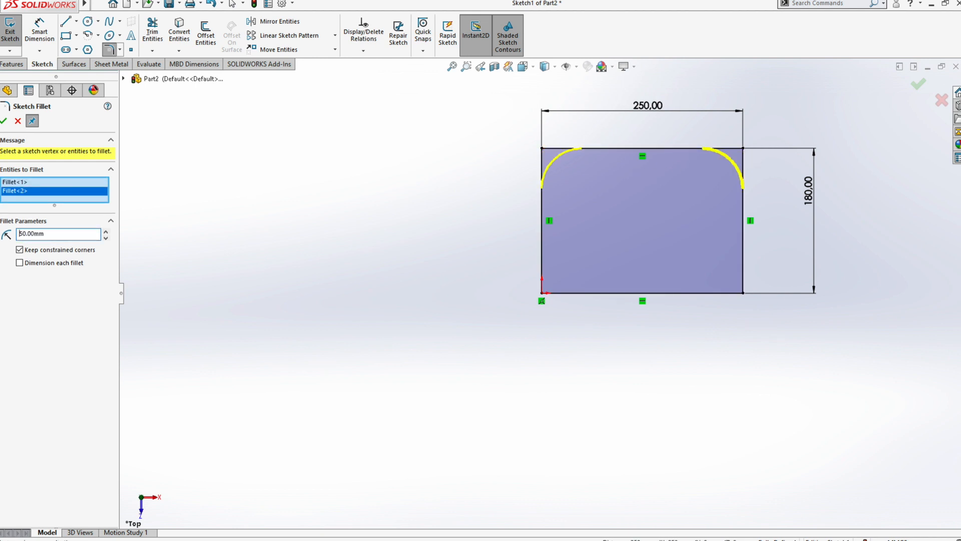
{"action": "left_click", "coordinate": [922, 86]}
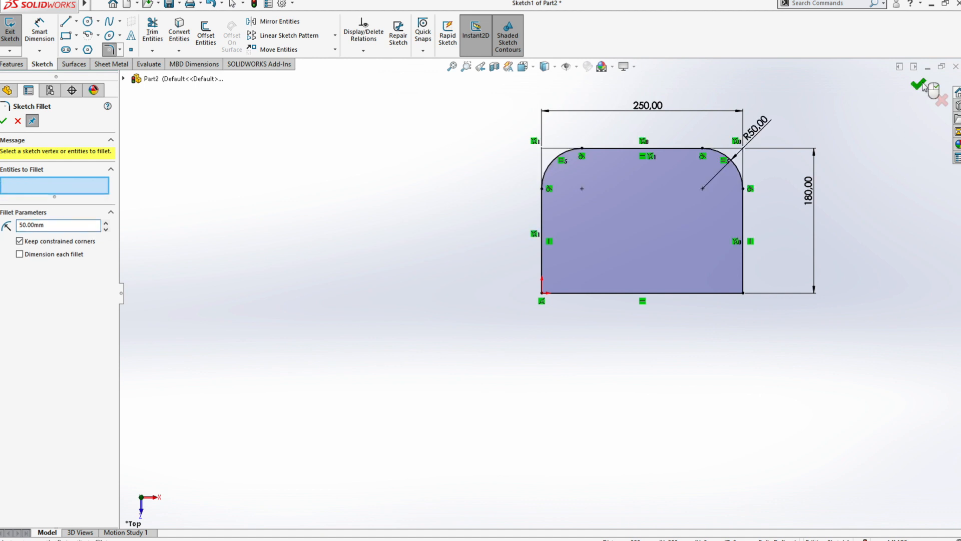
{"action": "left_click", "coordinate": [4, 122]}
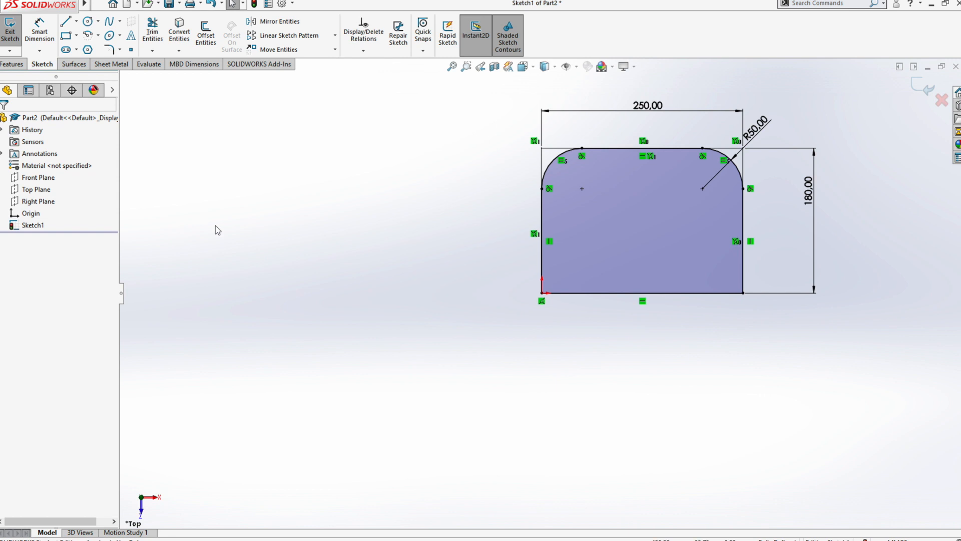
Create a 1 mm thick base flange from the rounded rectangle sketch, with a K-factor of 0.5 and rectangular relief
{"action": "middle_click_drag", "start_coordinate": [470, 350], "coordinate": [134, 152]}
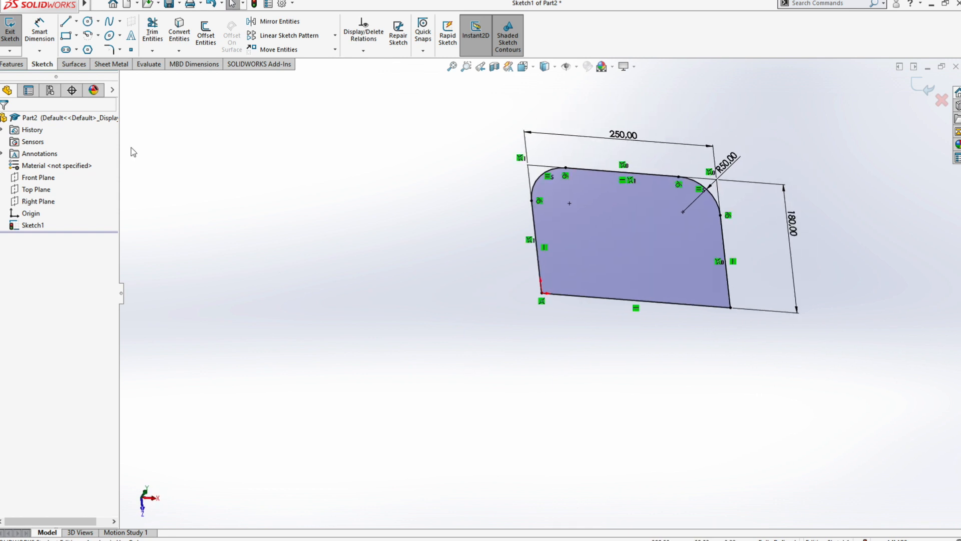
{"action": "left_click", "coordinate": [11, 64]}
{"action": "left_click", "coordinate": [112, 64]}
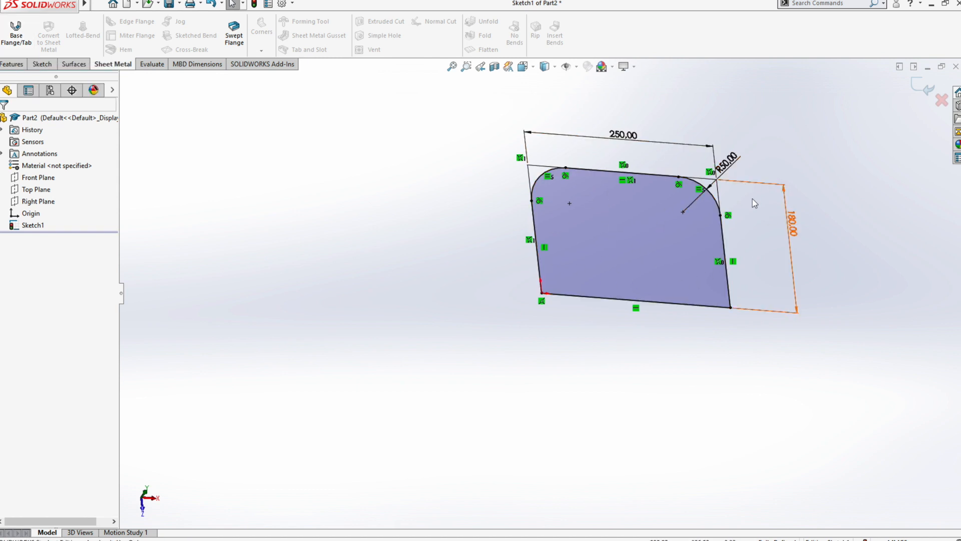
{"action": "left_click", "coordinate": [16, 31]}
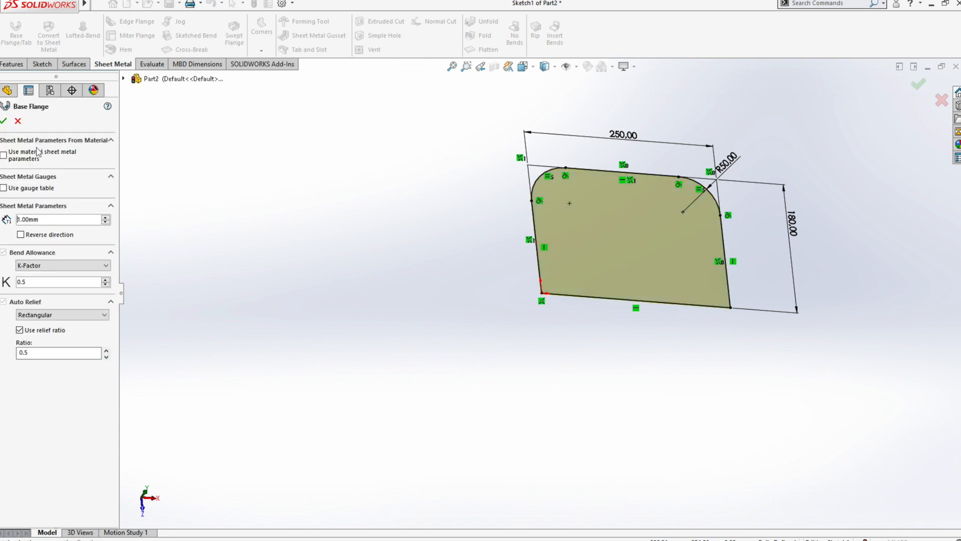
{"action": "left_click", "coordinate": [4, 121]}
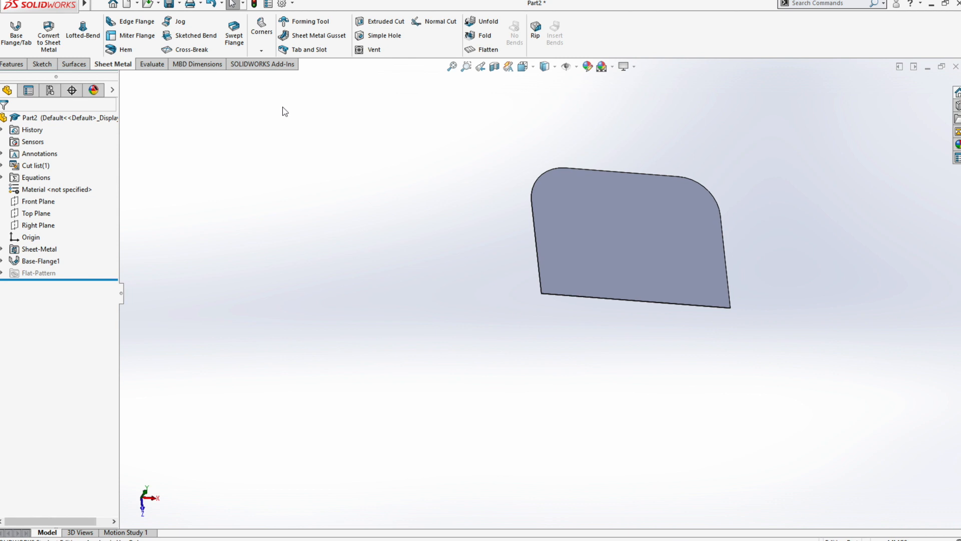
Start a sketch on the thin side face along the base flange's straight edge between the unrounded corners, viewed from the front
{"action": "left_click", "coordinate": [239, 43]}
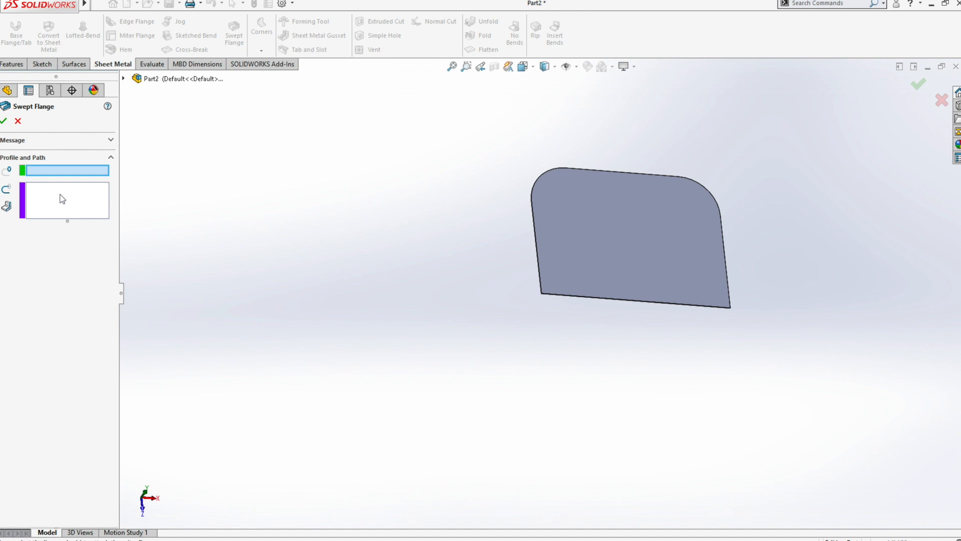
{"action": "key", "text": "Escape"}
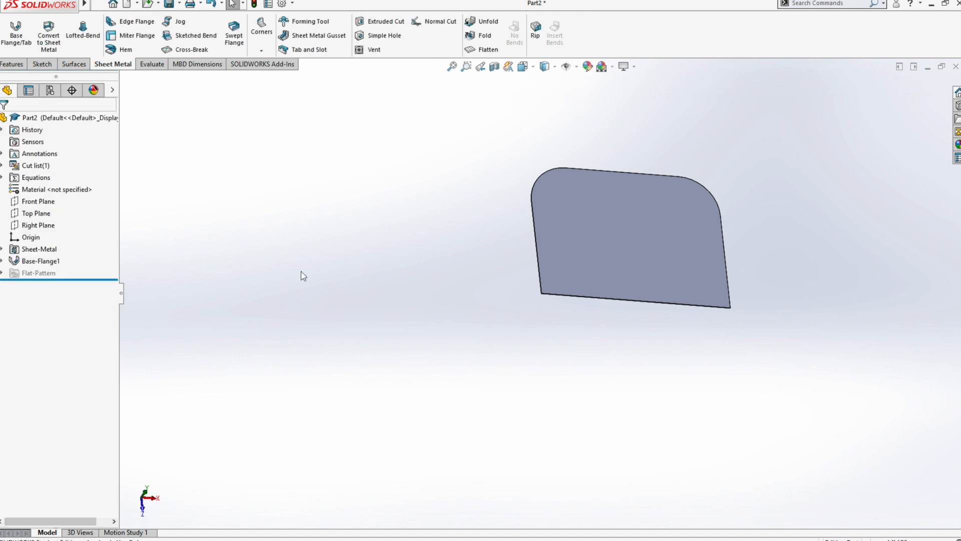
{"action": "scroll", "coordinate": [550, 310], "scroll_direction": "down", "scroll_amount": 5}
{"action": "middle_click_drag", "start_coordinate": [544, 324], "coordinate": [489, 322]}
{"action": "left_click", "coordinate": [494, 310]}
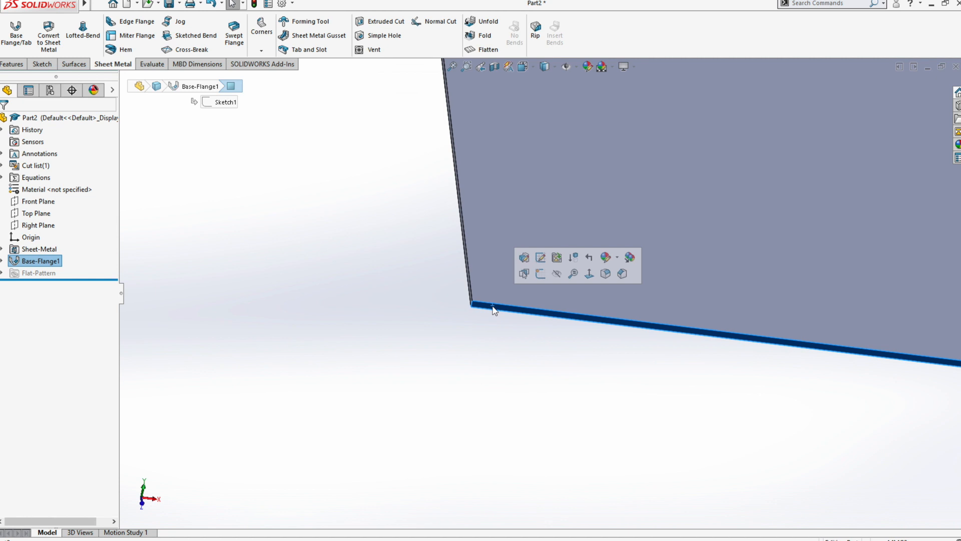
{"action": "key", "text": "ctrl+1"}
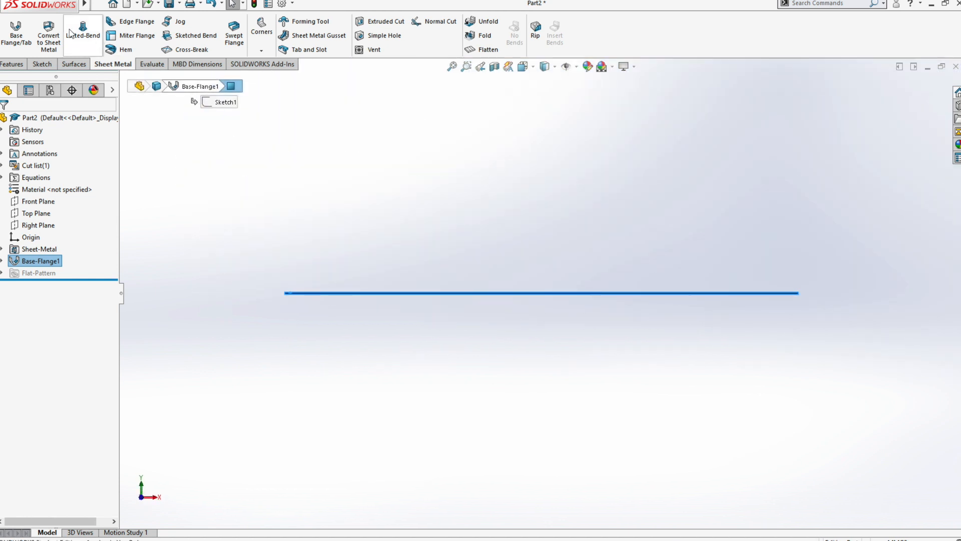
{"action": "left_click", "coordinate": [42, 64]}
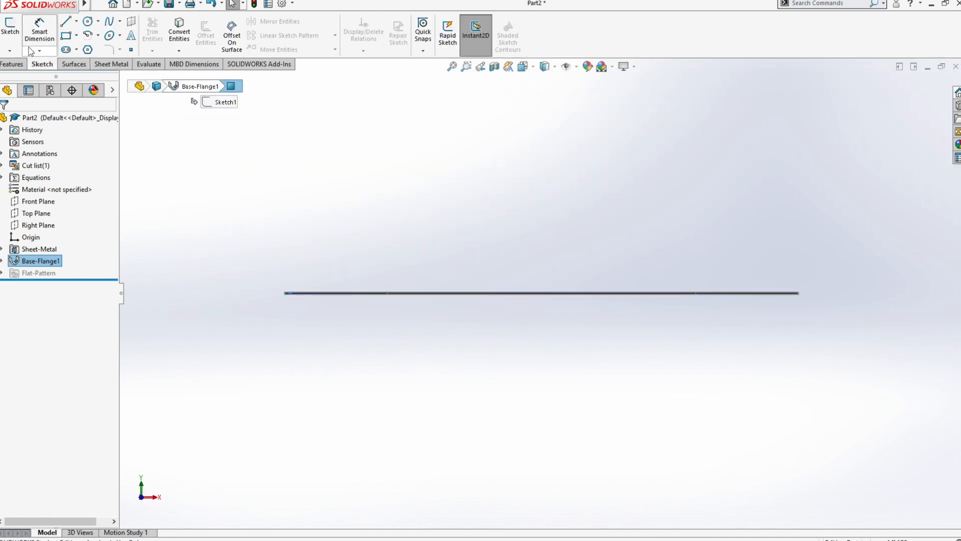
{"action": "left_click", "coordinate": [10, 30]}
Sketch an open profile from the origin: a line about 17 mm upward, a tangent arc, an outward sloping line, and a vertical line down
{"action": "left_click", "coordinate": [65, 21]}
{"action": "scroll", "coordinate": [295, 313], "scroll_direction": "down", "scroll_amount": 3}
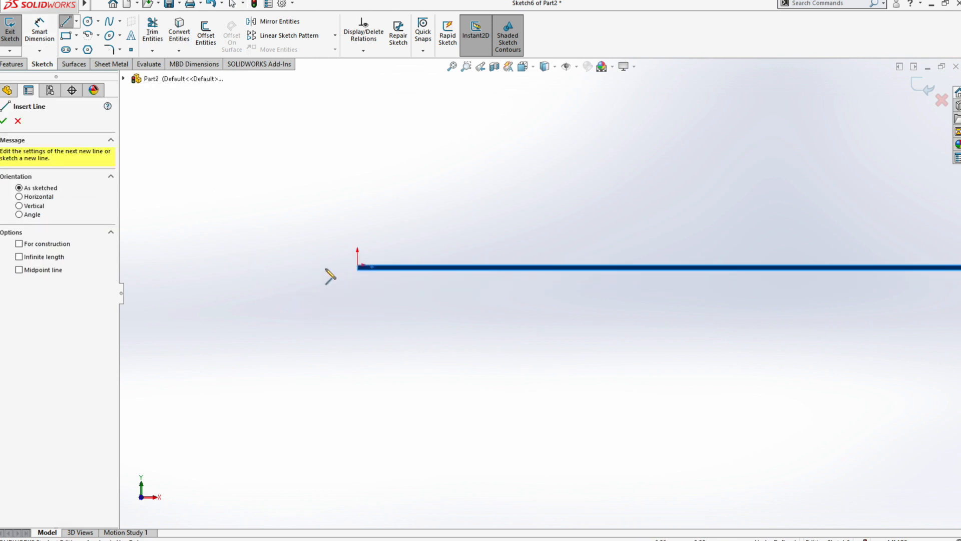
{"action": "left_click", "coordinate": [357, 265]}
{"action": "left_click", "coordinate": [354, 175]}
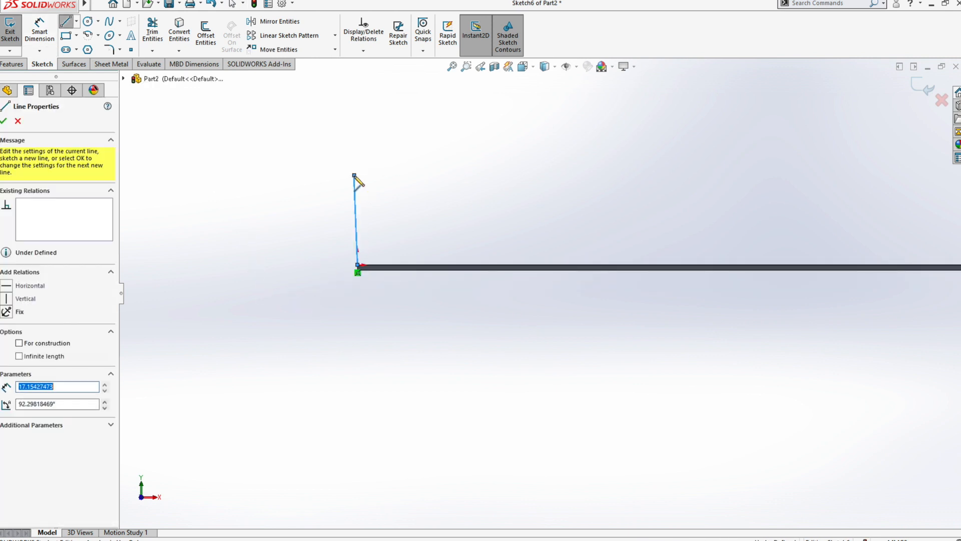
{"action": "left_click", "coordinate": [330, 144]}
{"action": "left_click", "coordinate": [244, 118]}
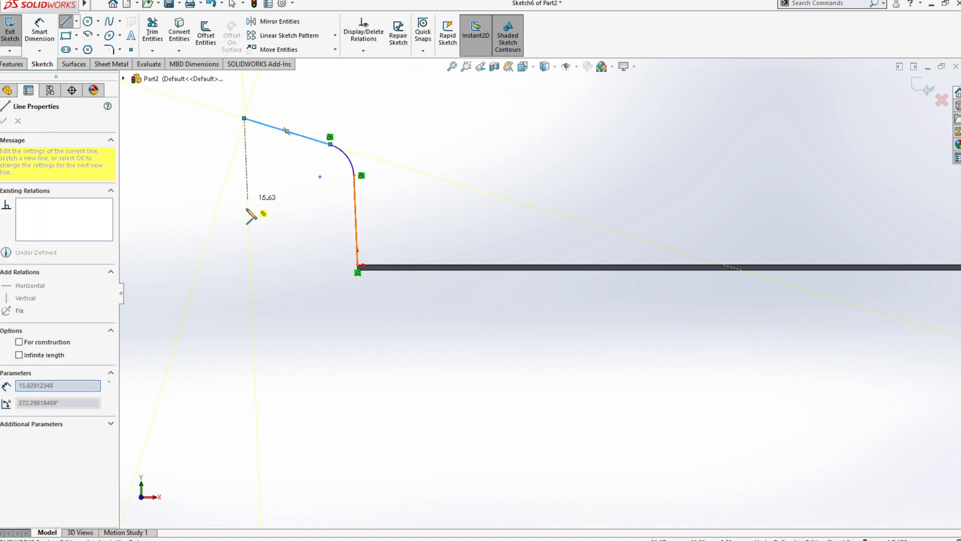
{"action": "left_click", "coordinate": [244, 247]}
{"action": "key", "text": "Escape"}
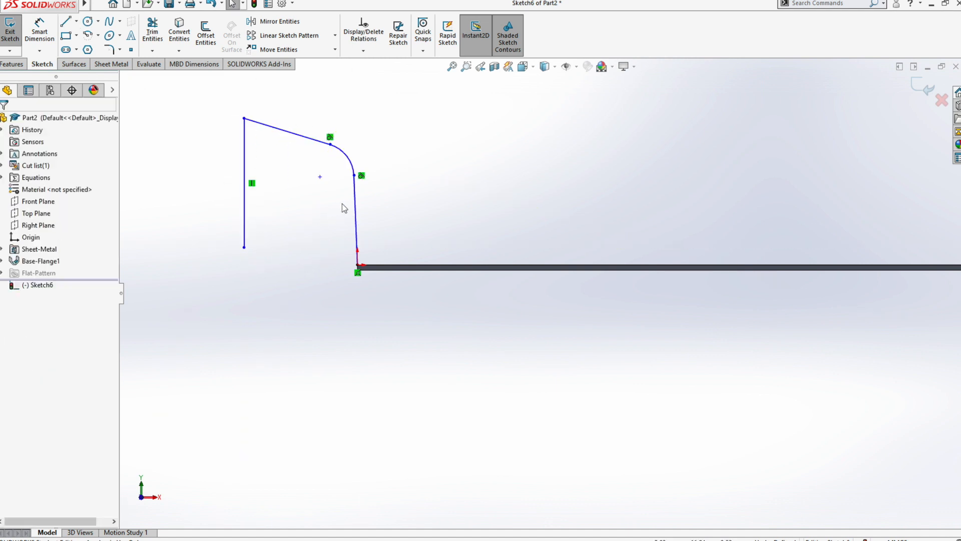
Make the profile line that starts at the origin vertical
{"action": "left_click", "coordinate": [358, 203]}
{"action": "left_click", "coordinate": [405, 155]}
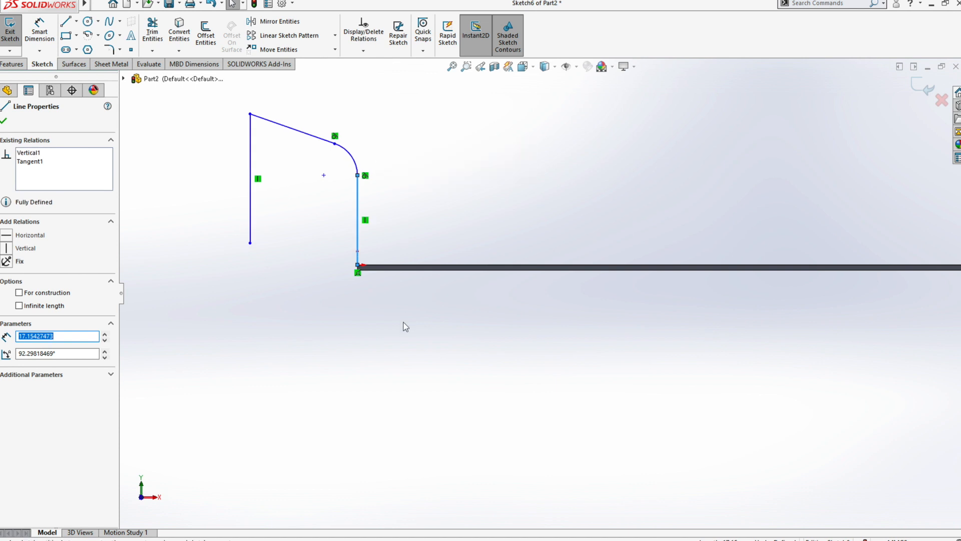
{"action": "key", "text": "Escape"}
Add a 5 mm sketch fillet at the sharp corner between the sloping line and the outer vertical line
{"action": "left_click", "coordinate": [109, 49]}
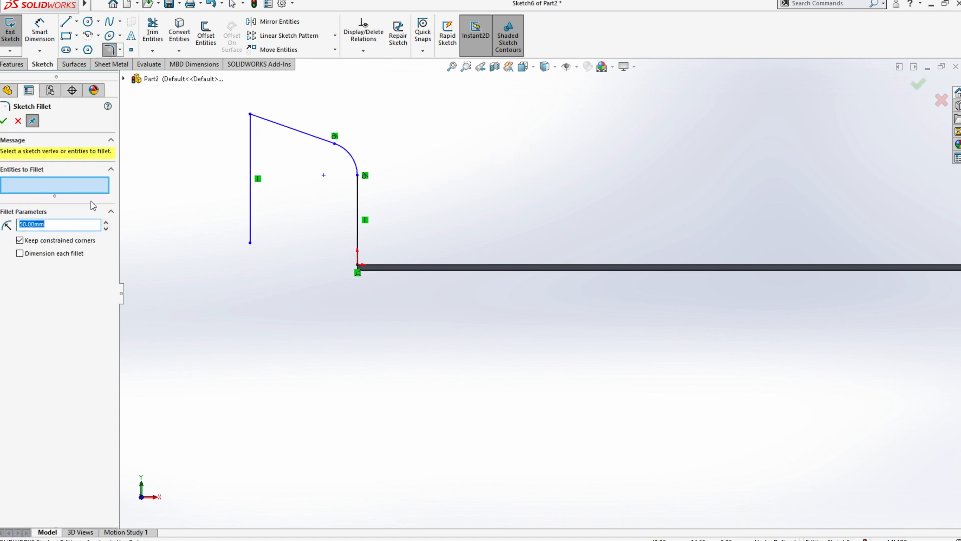
{"action": "type", "text": "10"}
{"action": "key", "text": "Return"}
{"action": "left_click", "coordinate": [251, 116]}
{"action": "double_click", "coordinate": [35, 225]}
{"action": "type", "text": "5"}
{"action": "key", "text": "Return"}
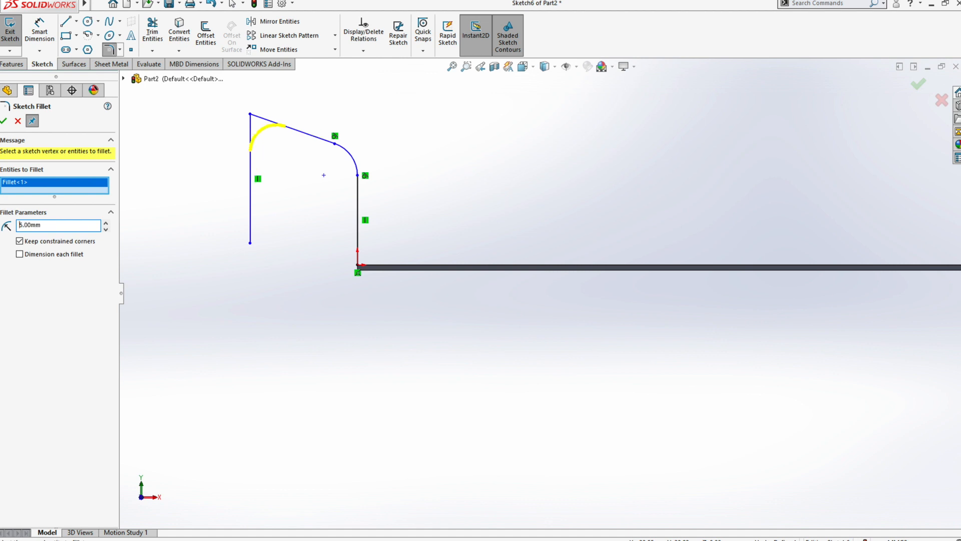
{"action": "left_click", "coordinate": [4, 122]}
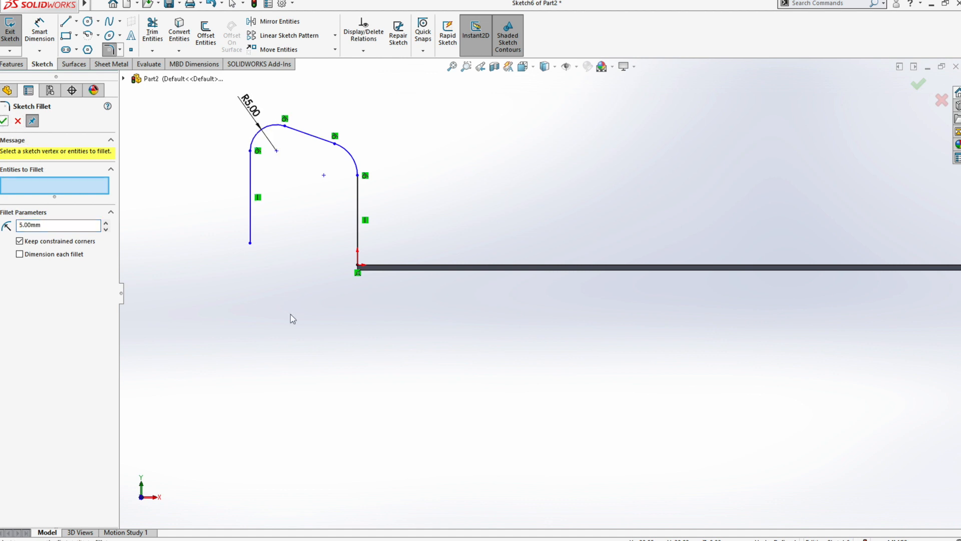
{"action": "left_click", "coordinate": [3, 121]}
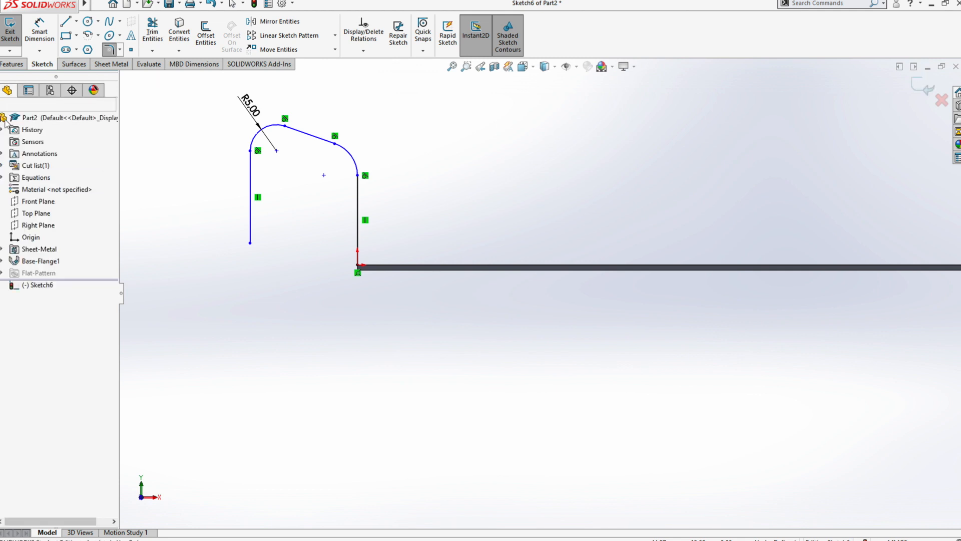
Exit the flange profile sketch and clear its selection
{"action": "left_click", "coordinate": [927, 83]}
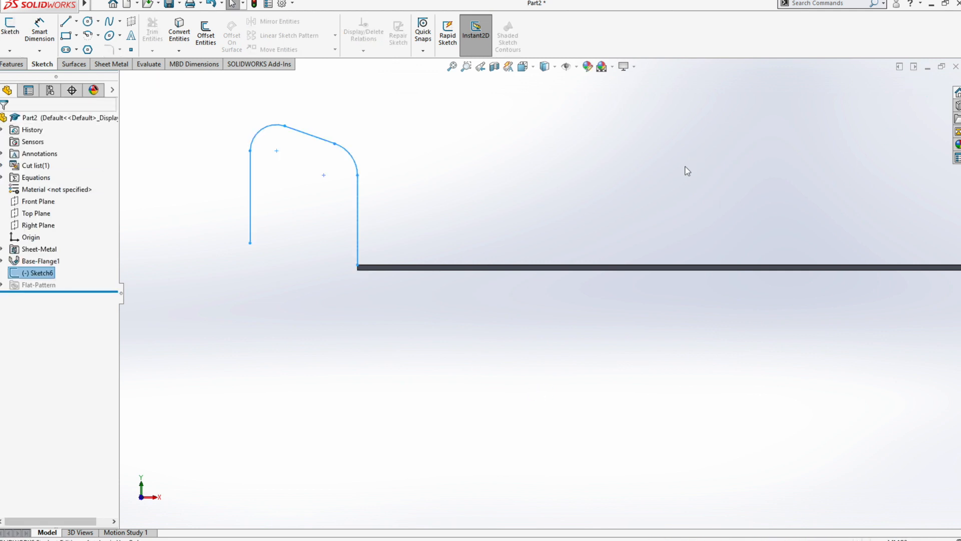
{"action": "scroll", "coordinate": [682, 181], "scroll_direction": "up", "scroll_amount": 6}
{"action": "mouse_move", "coordinate": [648, 233]}
{"action": "middle_mouse_down"}
{"action": "mouse_move", "coordinate": [569, 279]}
{"action": "mouse_move", "coordinate": [581, 303]}
{"action": "middle_mouse_up"}
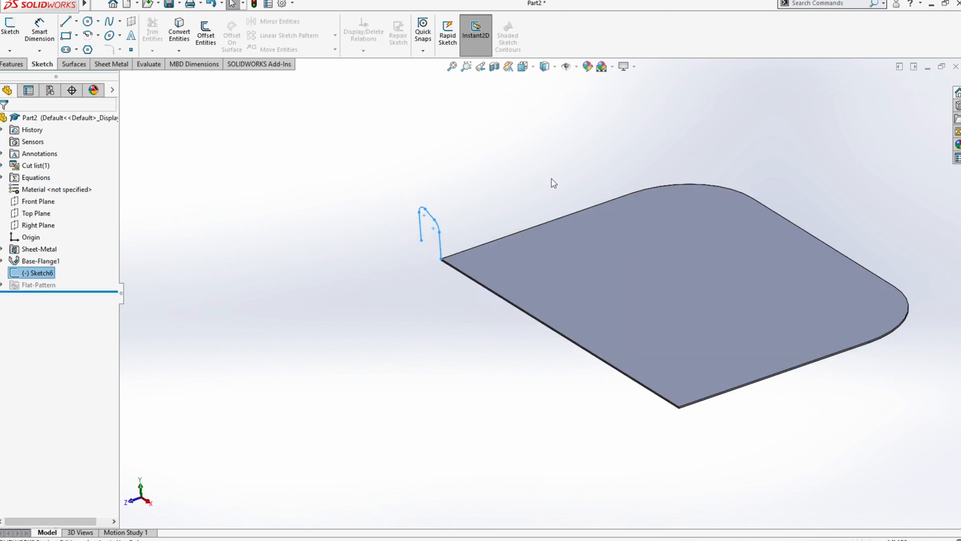
{"action": "left_click", "coordinate": [160, 134]}
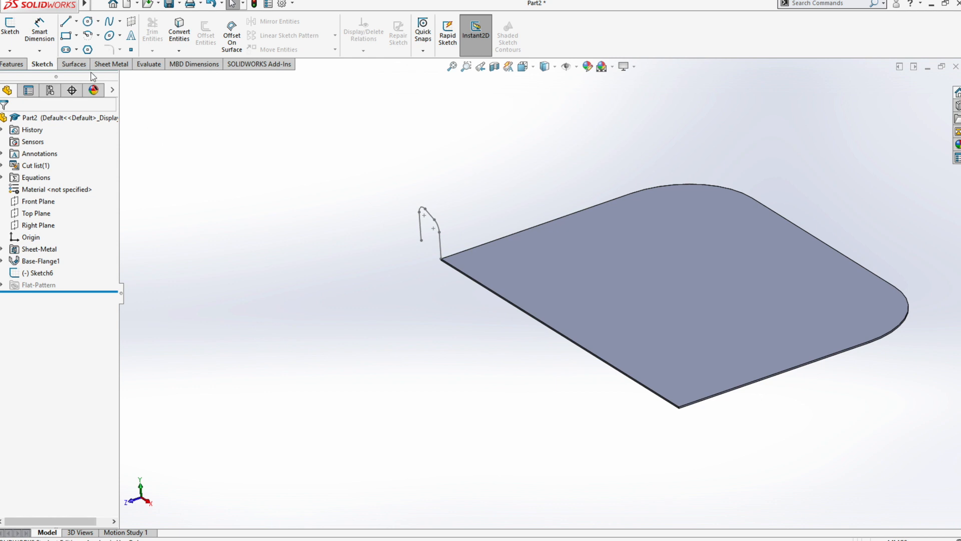
Create a swept flange from the profile sketch along the five connected top edges of the base flange, from one side around both rounded corners
{"action": "left_click", "coordinate": [111, 64]}
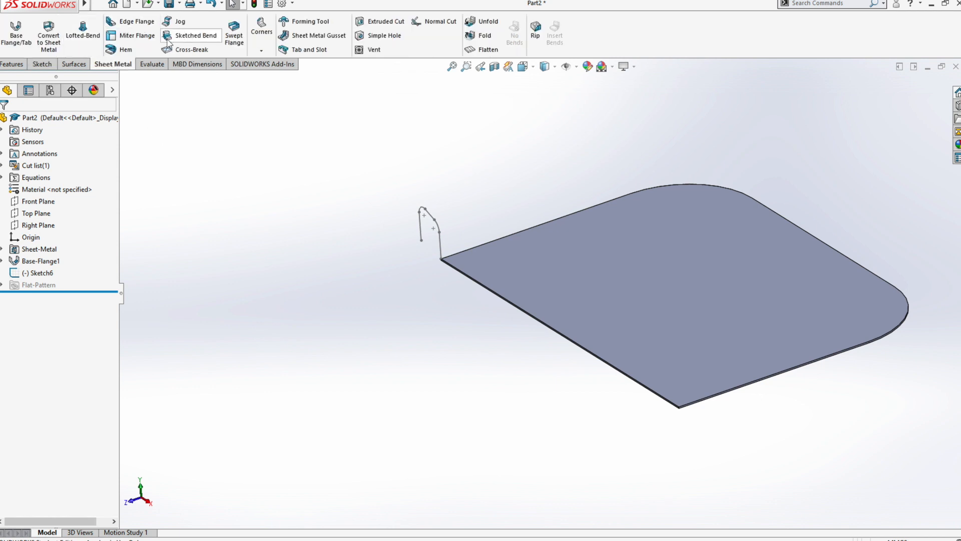
{"action": "left_click", "coordinate": [233, 34]}
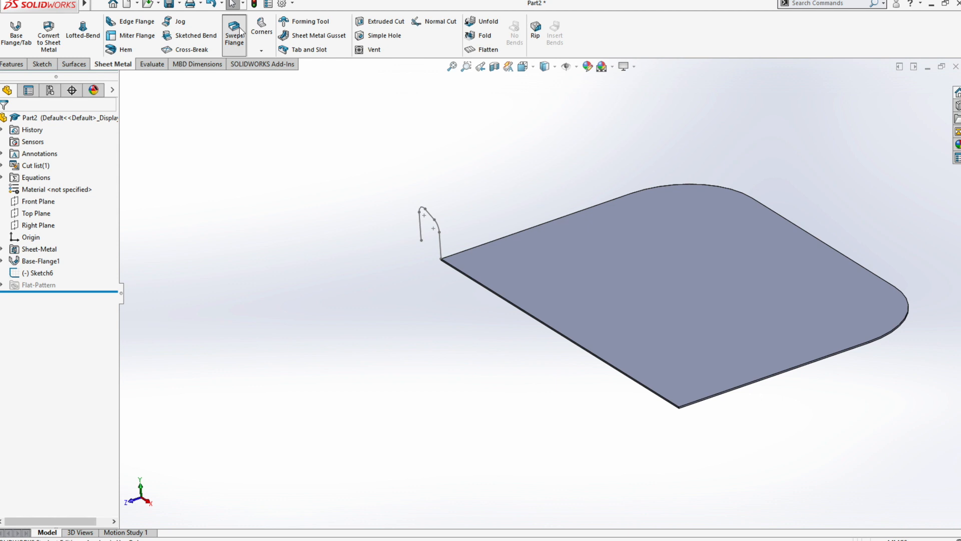
{"action": "left_click", "coordinate": [443, 251]}
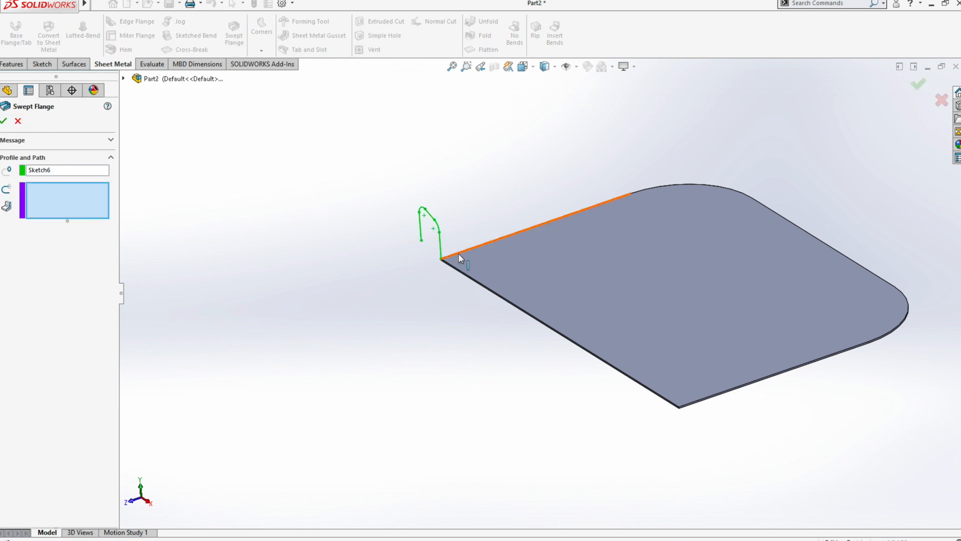
{"action": "left_click", "coordinate": [457, 254]}
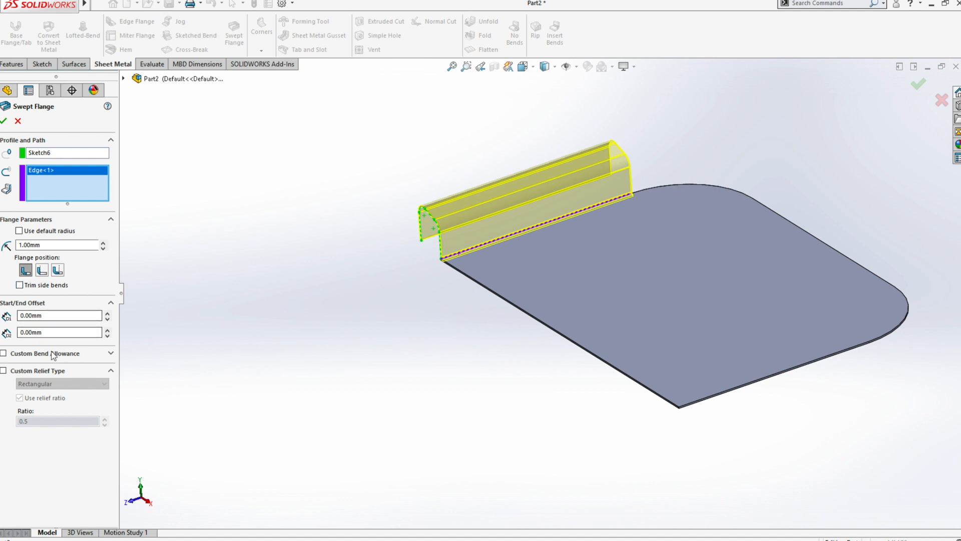
{"action": "left_click", "coordinate": [670, 185]}
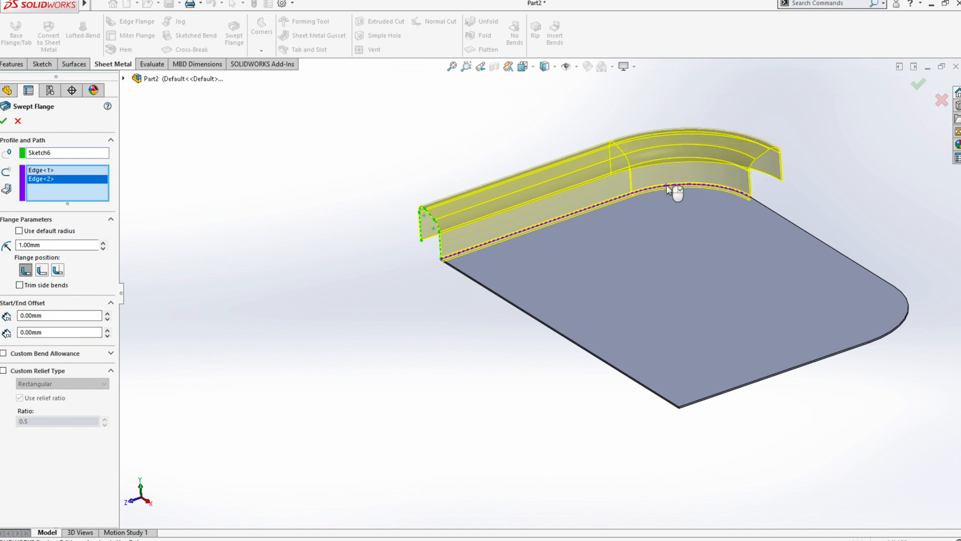
{"action": "left_click", "coordinate": [766, 209]}
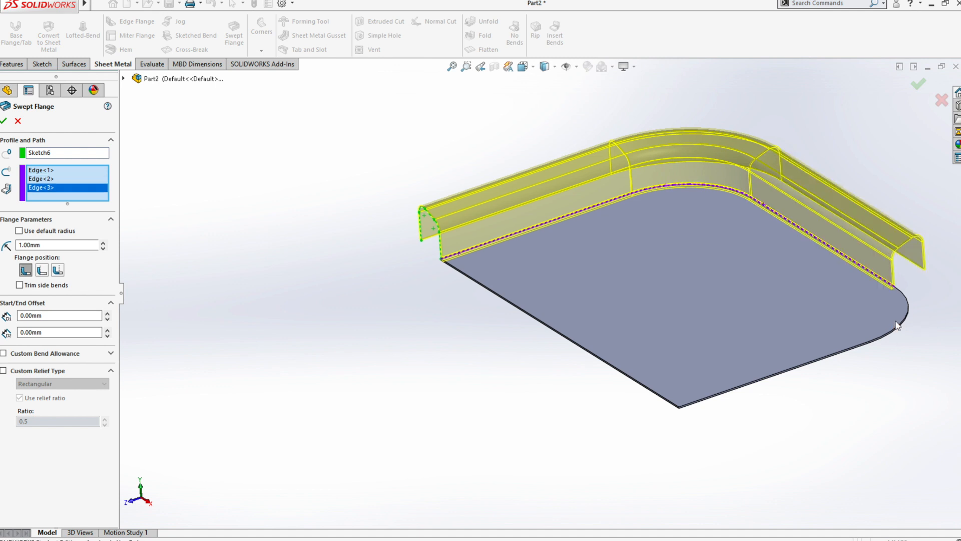
{"action": "left_click", "coordinate": [887, 308]}
{"action": "left_click", "coordinate": [839, 355]}
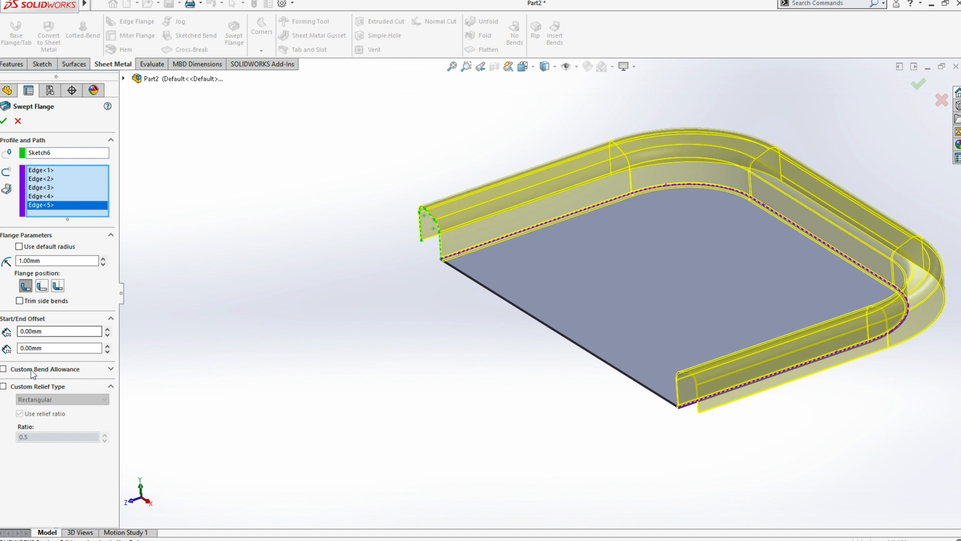
{"action": "left_click", "coordinate": [4, 122]}
{"action": "middle_click_drag", "start_coordinate": [435, 372], "coordinate": [423, 397]}
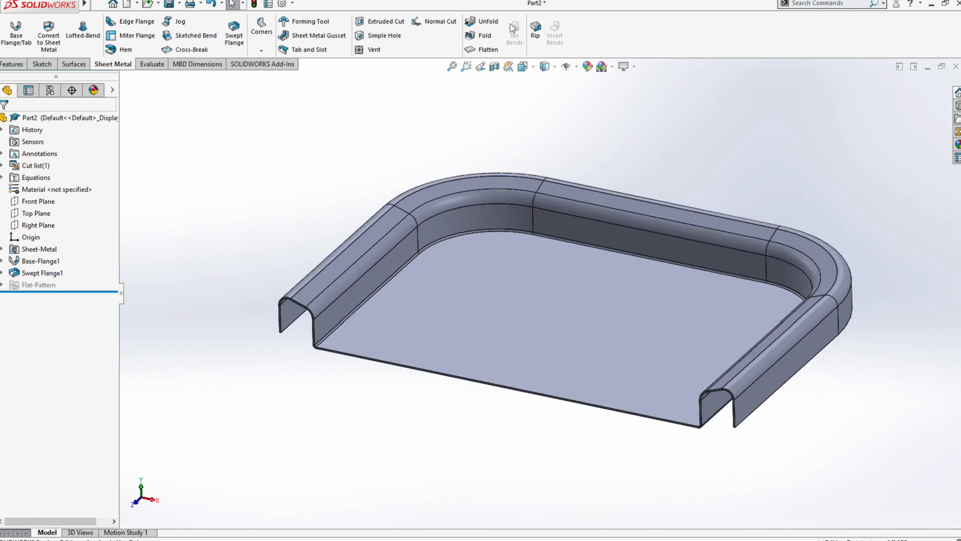
Flatten the part to examine its flat pattern and bend lines straight from above, and return it to the folded state
{"action": "left_click", "coordinate": [487, 48]}
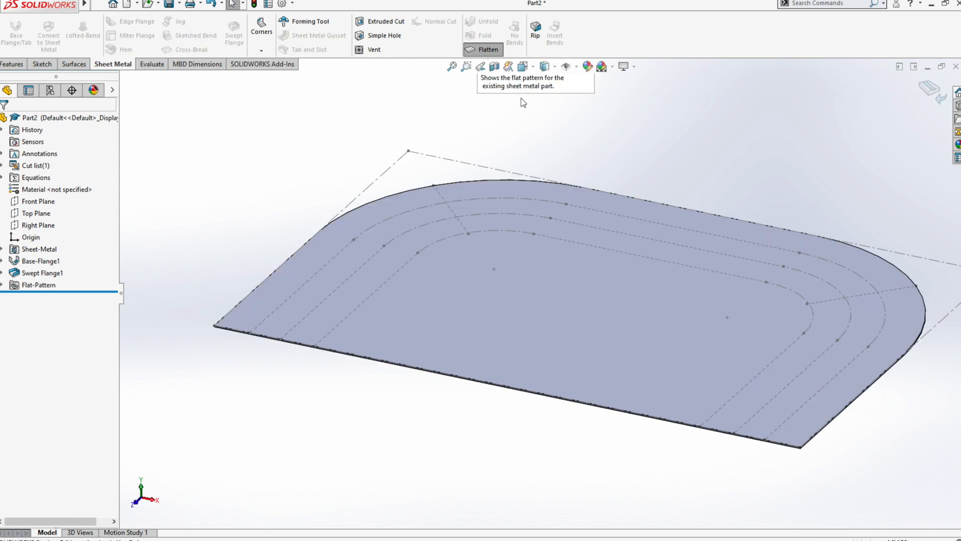
{"action": "key", "text": "space"}
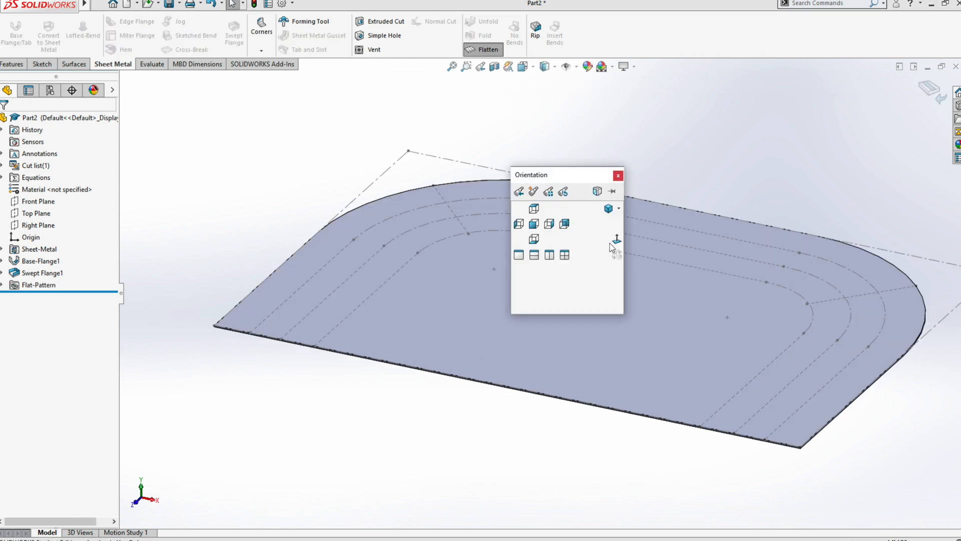
{"action": "left_click", "coordinate": [616, 243]}
{"action": "key", "text": "ctrl+5"}
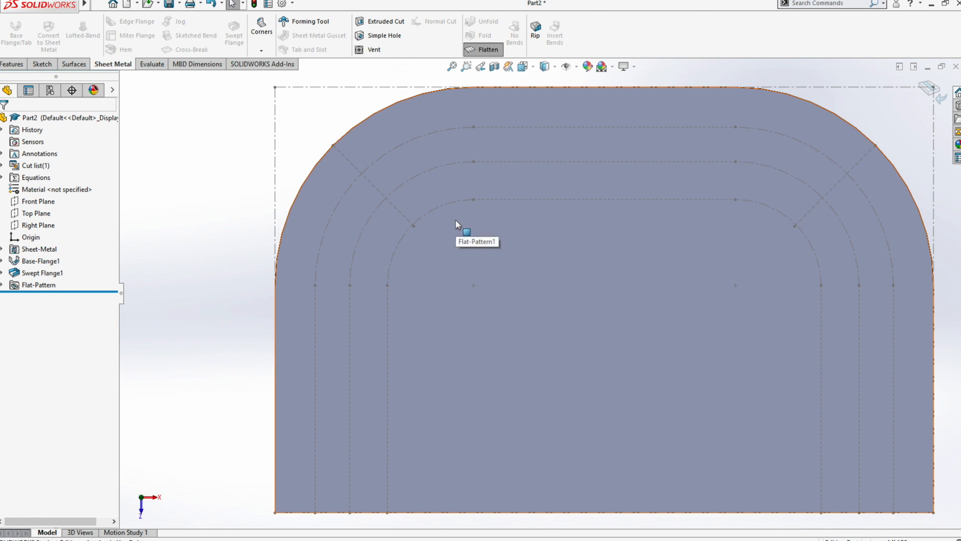
{"action": "left_click", "coordinate": [929, 93]}
{"action": "middle_click_drag", "start_coordinate": [615, 382], "coordinate": [569, 309]}
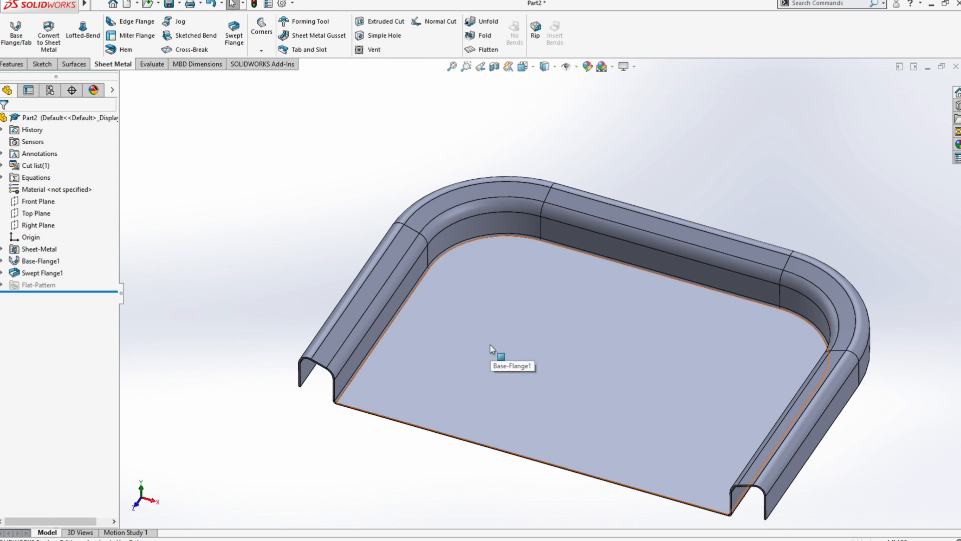
Open the louvers folder among the forming tools in the Design Library
{"action": "left_click", "coordinate": [295, 25]}
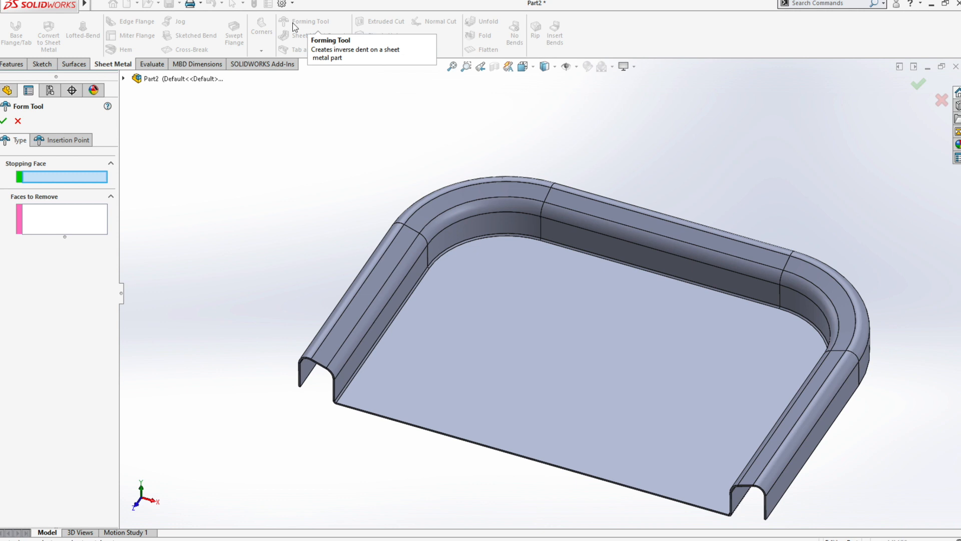
{"action": "left_click", "coordinate": [18, 122]}
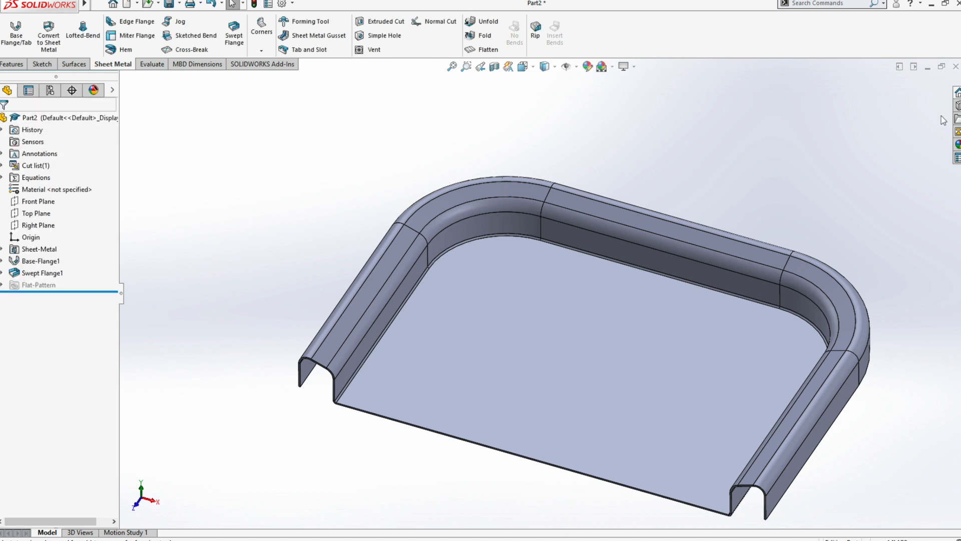
{"action": "left_click", "coordinate": [957, 106]}
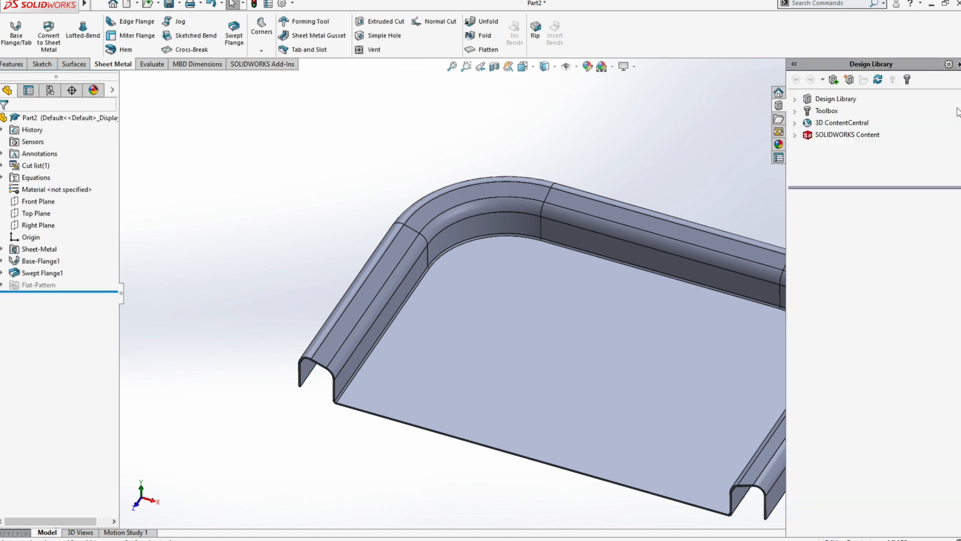
{"action": "left_click", "coordinate": [803, 100]}
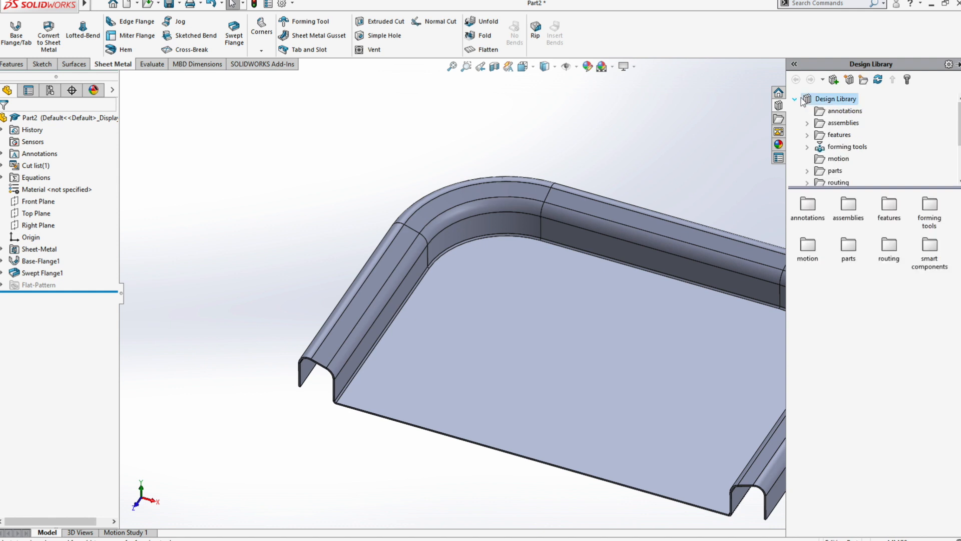
{"action": "left_click", "coordinate": [847, 146]}
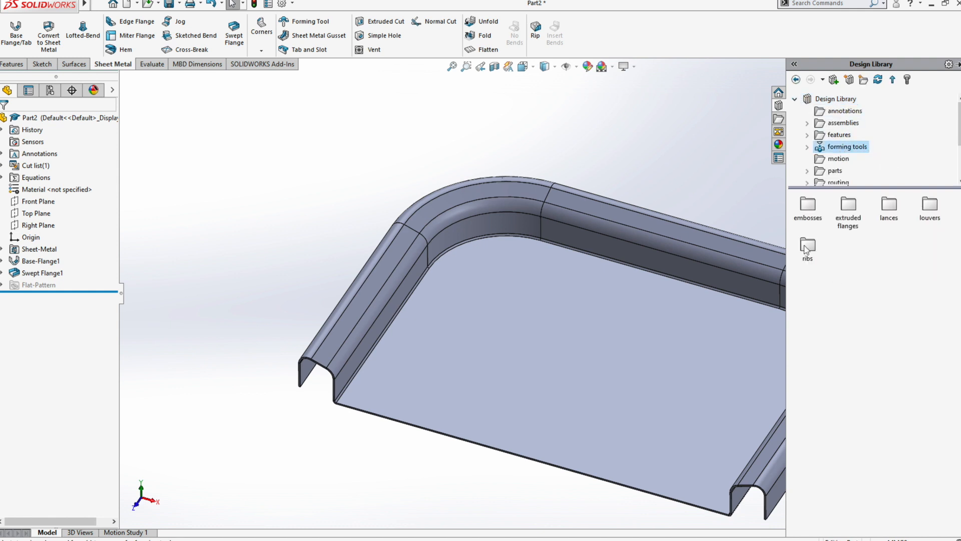
{"action": "double_click", "coordinate": [930, 205]}
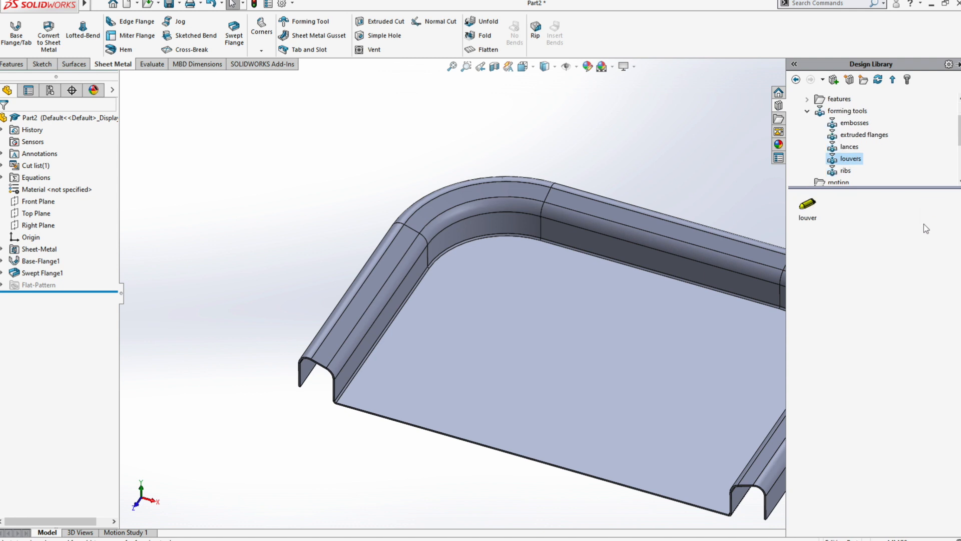
Place the louver forming tool on the base flange's inner face near the back-left corner, unflipped and at 0° rotation
{"action": "left_click", "coordinate": [807, 213]}
{"action": "mouse_move", "coordinate": [812, 210]}
{"action": "left_click_drag", "start_coordinate": [812, 211], "coordinate": [475, 297]}
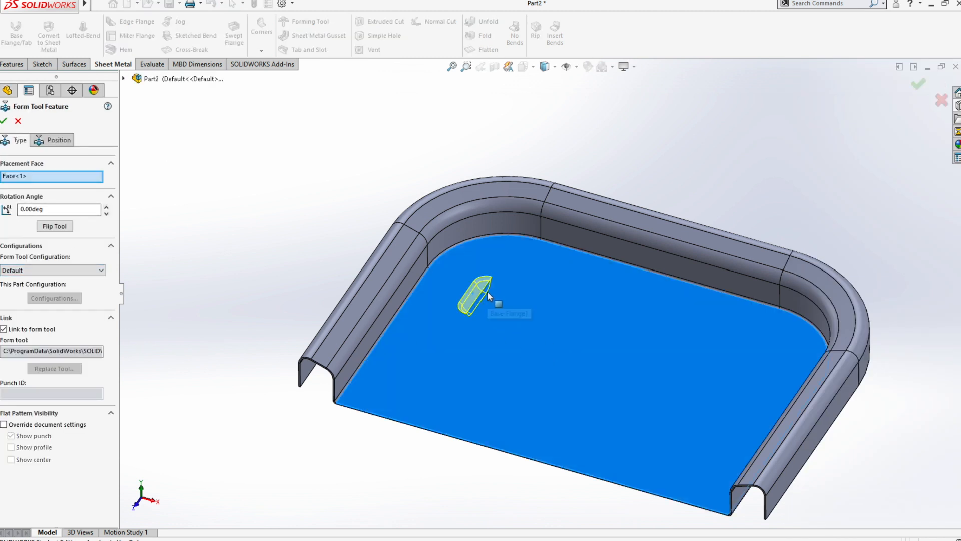
{"action": "left_click", "coordinate": [52, 226]}
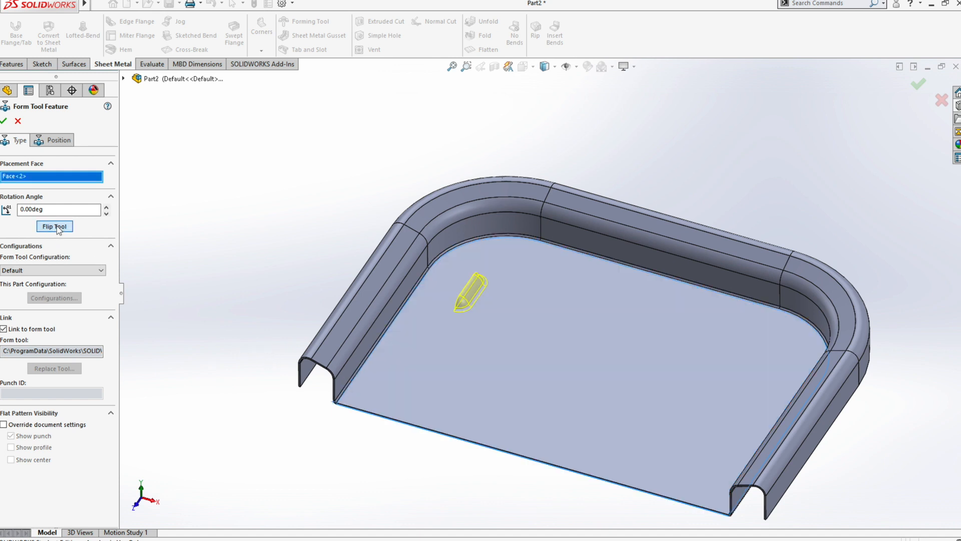
{"action": "left_click", "coordinate": [54, 226]}
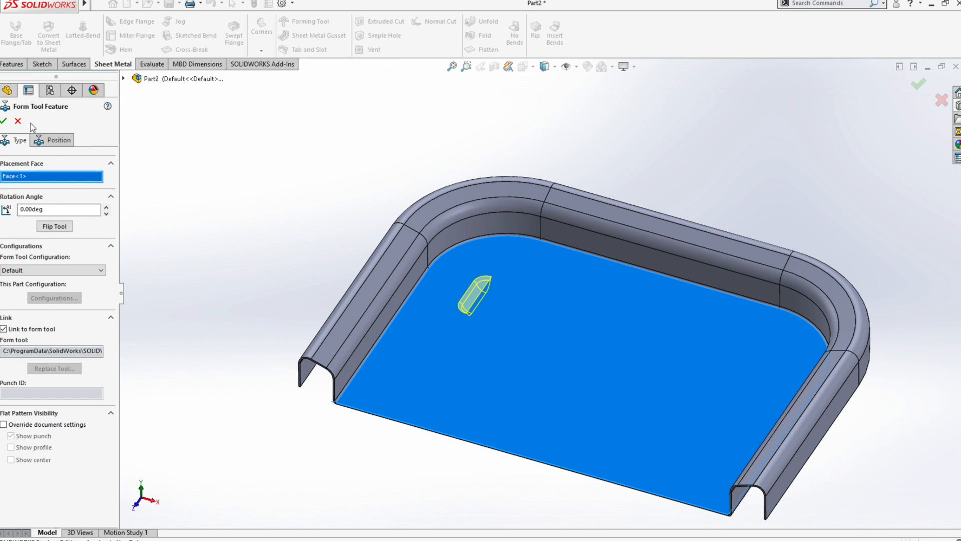
{"action": "left_click", "coordinate": [4, 121]}
{"action": "middle_click_drag", "start_coordinate": [232, 216], "coordinate": [351, 288]}
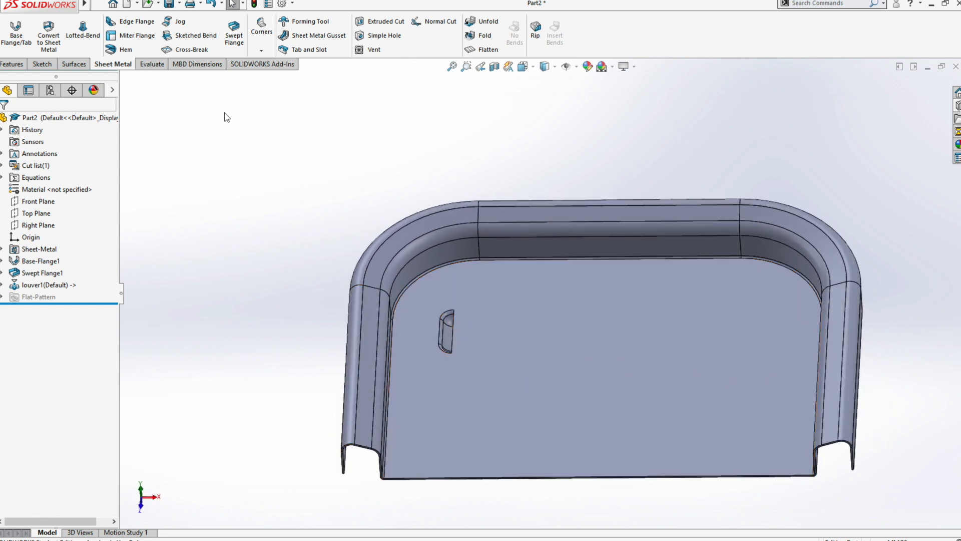
Start a linear pattern of the louver along the base flange's straight front edge with 2 instances spaced 10 mm apart
{"action": "left_click", "coordinate": [12, 64]}
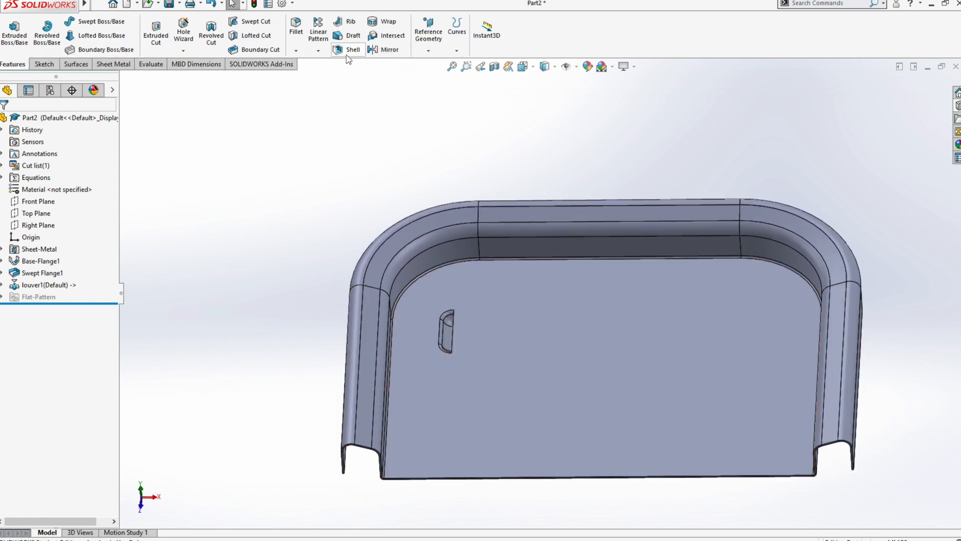
{"action": "left_click", "coordinate": [318, 50]}
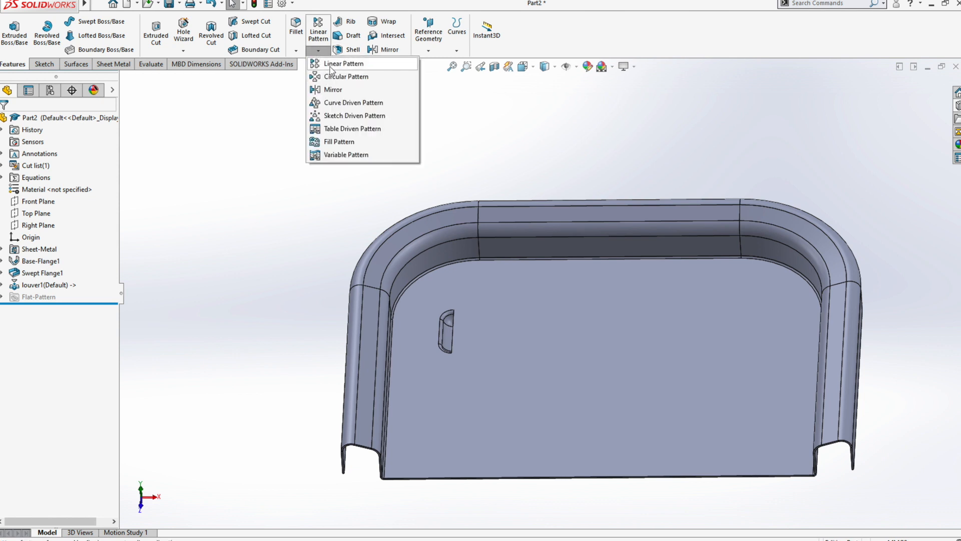
{"action": "left_click", "coordinate": [330, 67]}
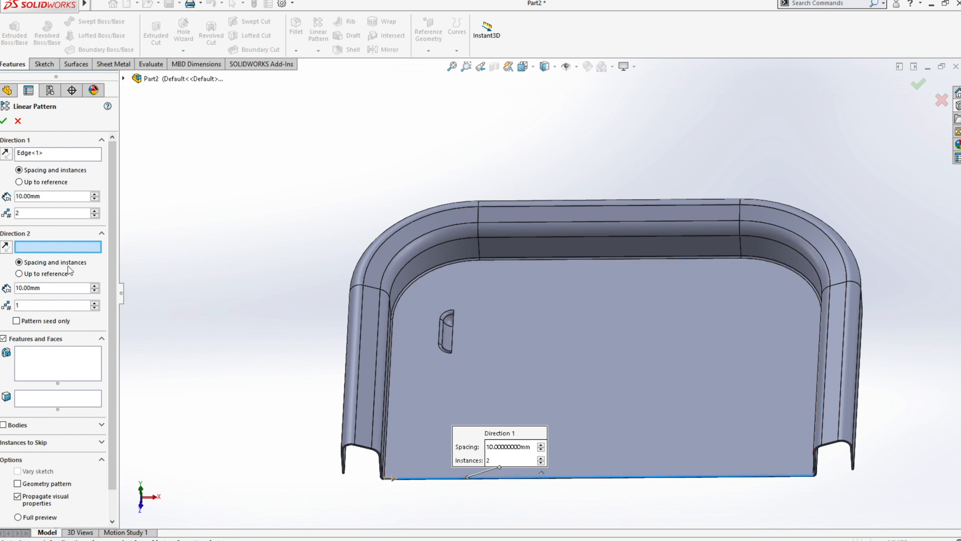
{"action": "left_click", "coordinate": [57, 365]}
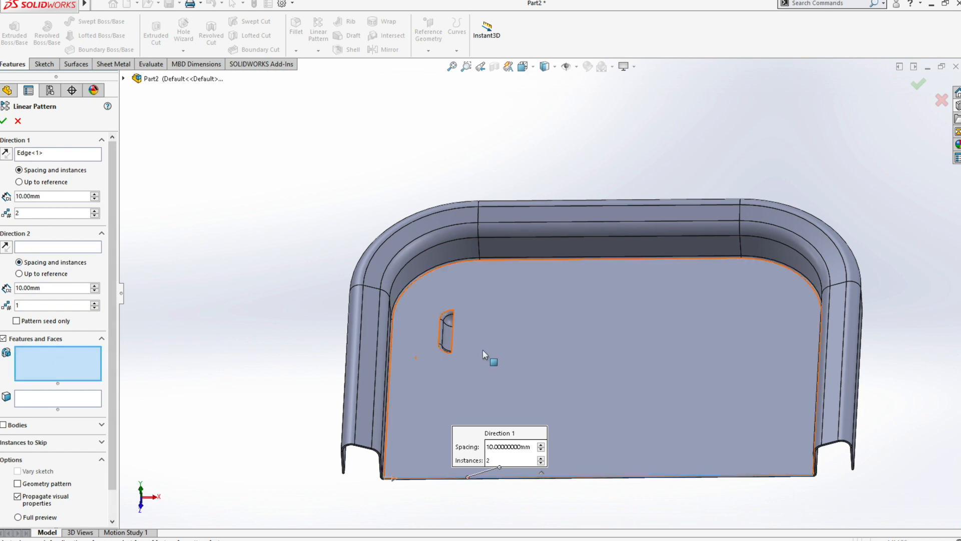
{"action": "left_click", "coordinate": [449, 335]}
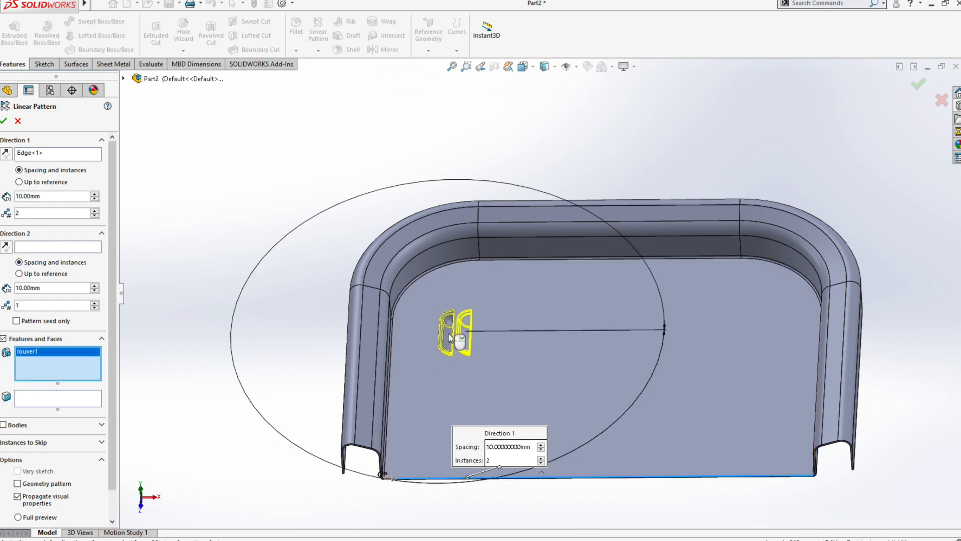
Add a second pattern direction along the base flange's left side edge with 2 instances spaced 40 mm apart
{"action": "left_click", "coordinate": [44, 247]}
{"action": "middle_click_drag", "start_coordinate": [421, 472], "coordinate": [401, 414]}
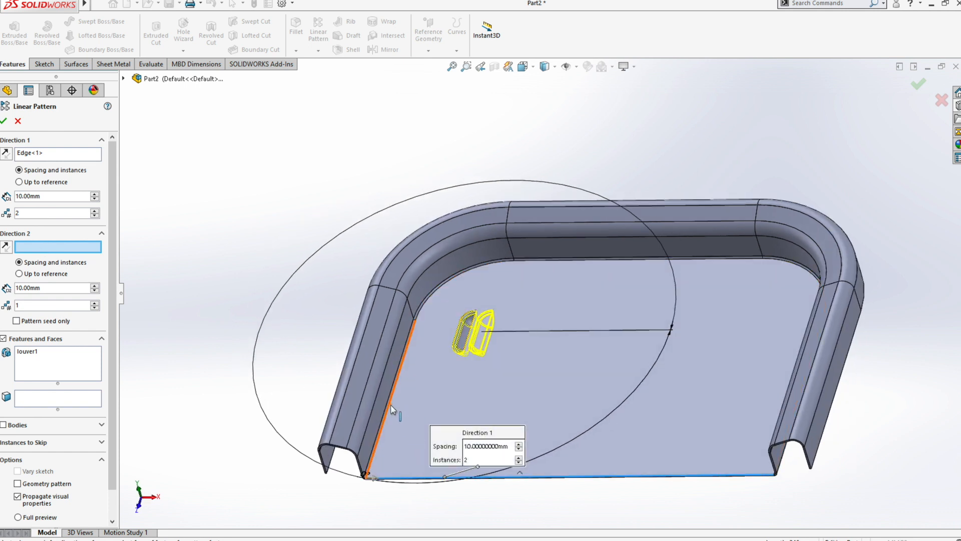
{"action": "left_click", "coordinate": [393, 410]}
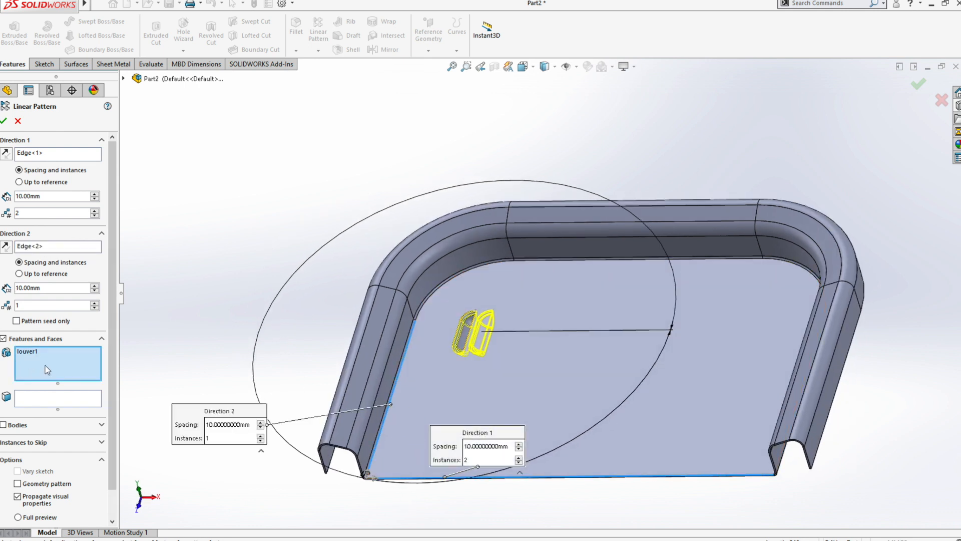
{"action": "left_click", "coordinate": [96, 304]}
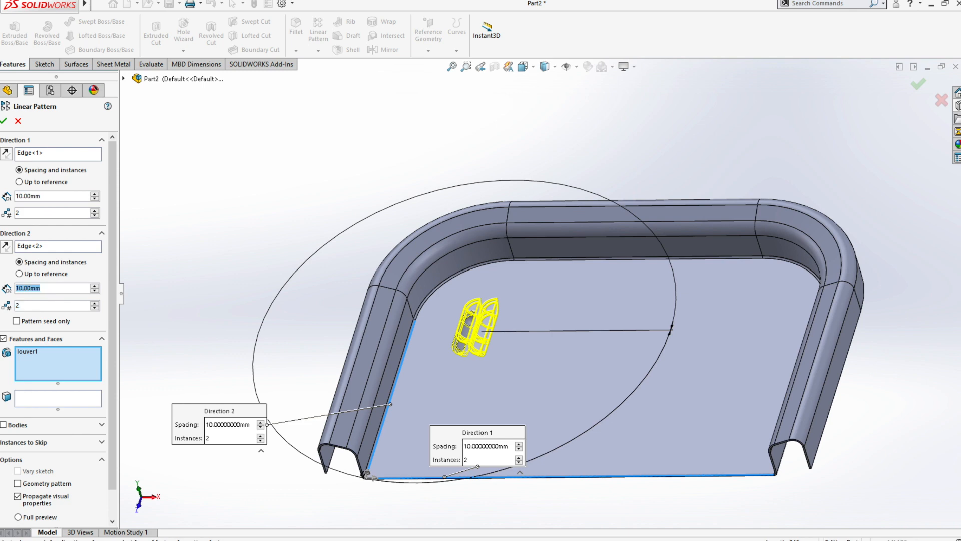
{"action": "key", "text": "Up"}
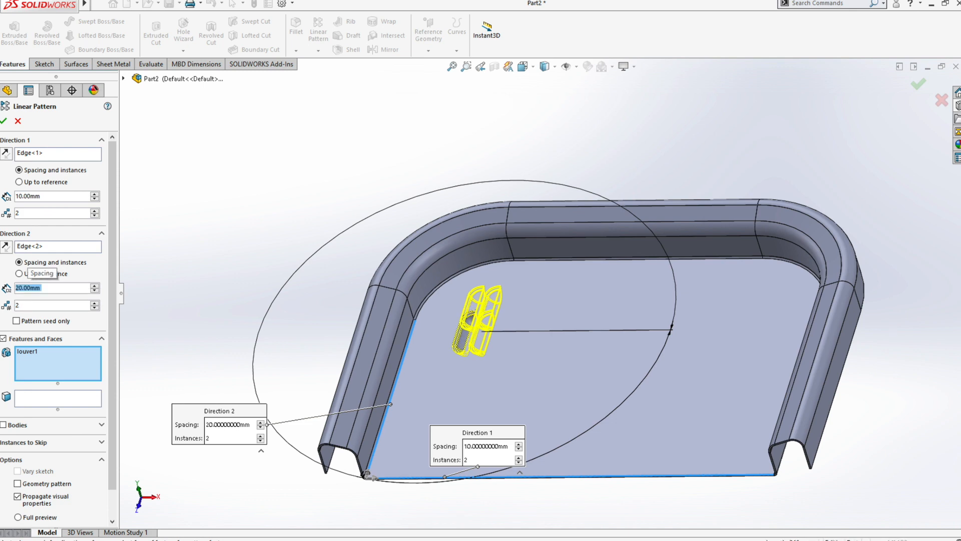
{"action": "left_click", "coordinate": [92, 285]}
{"action": "left_click", "coordinate": [92, 285]}
{"action": "middle_click_drag", "start_coordinate": [541, 261], "coordinate": [564, 272]}
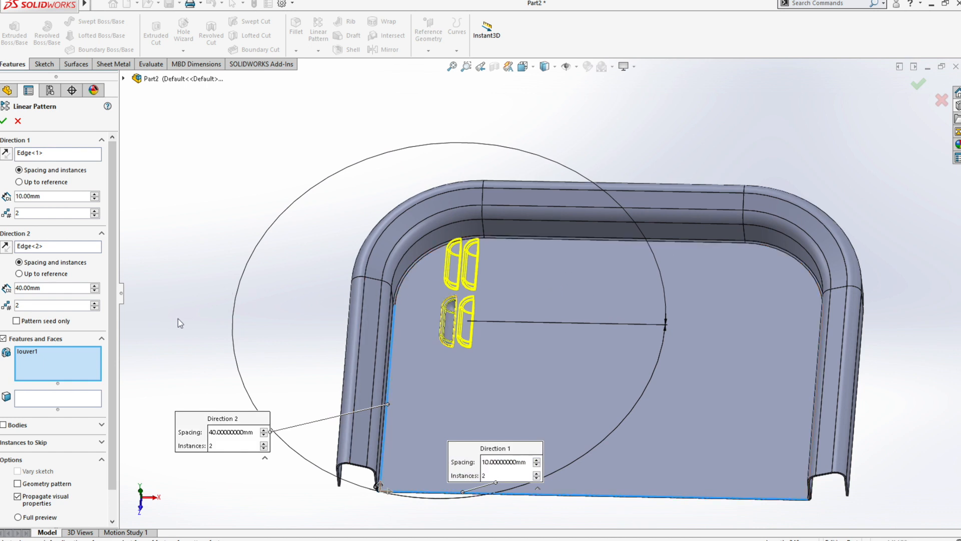
Reverse the louver pattern's second direction, set 3 instances in it and 19 in the first direction, and finish the pattern
{"action": "left_click", "coordinate": [7, 248]}
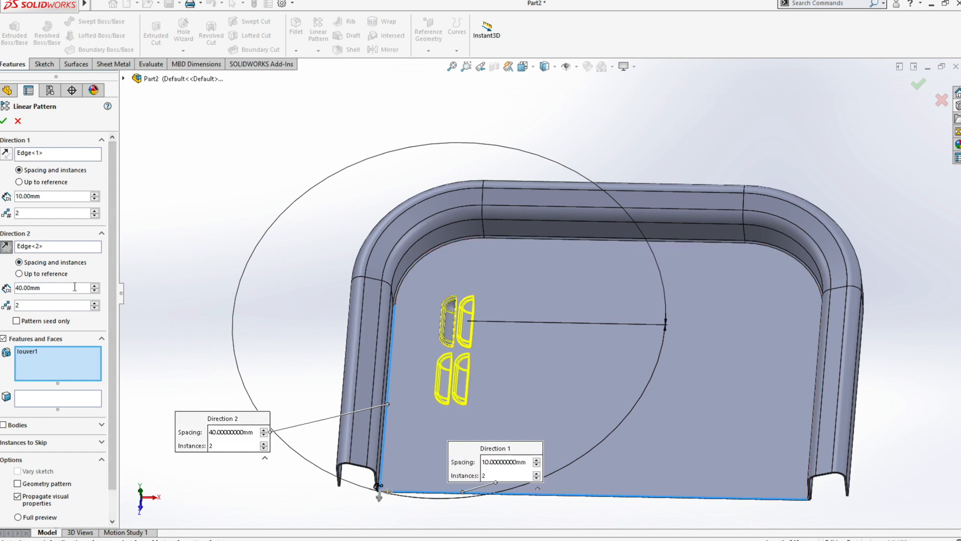
{"action": "left_click", "coordinate": [95, 303]}
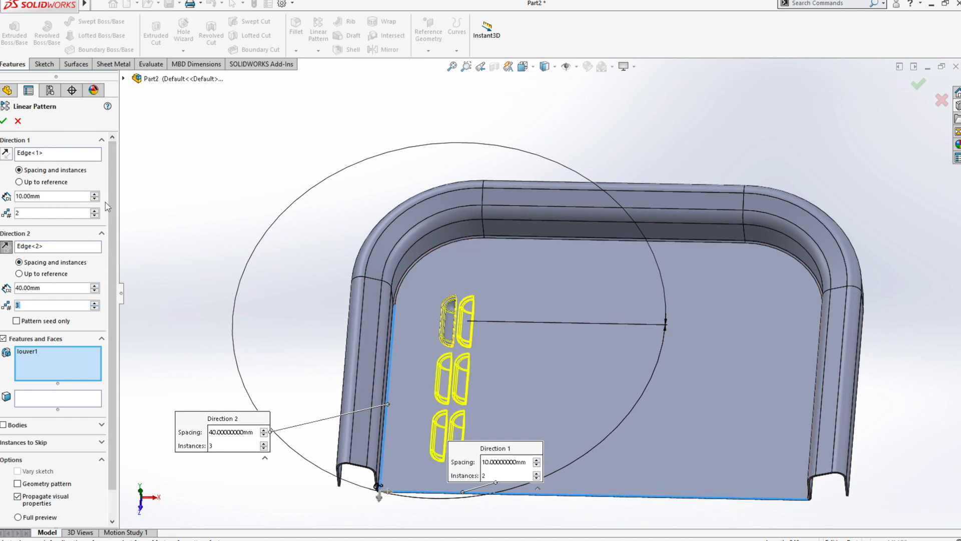
{"action": "left_click_drag", "start_coordinate": [95, 211], "coordinate": [97, 215]}
{"action": "left_click", "coordinate": [4, 121]}
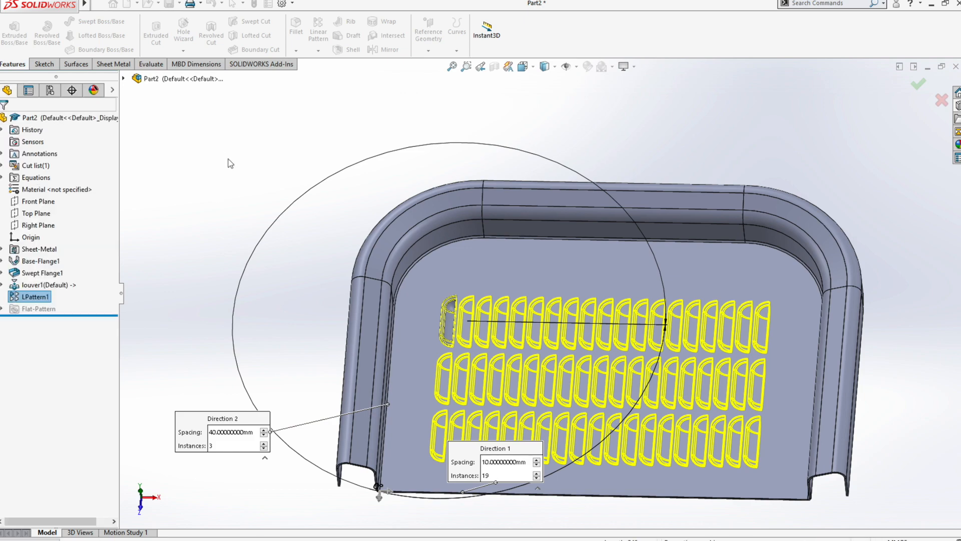
Examine the louvered part from several angles, and check its flat pattern by flattening and refolding it
{"action": "middle_click_drag", "start_coordinate": [322, 275], "coordinate": [823, 160]}
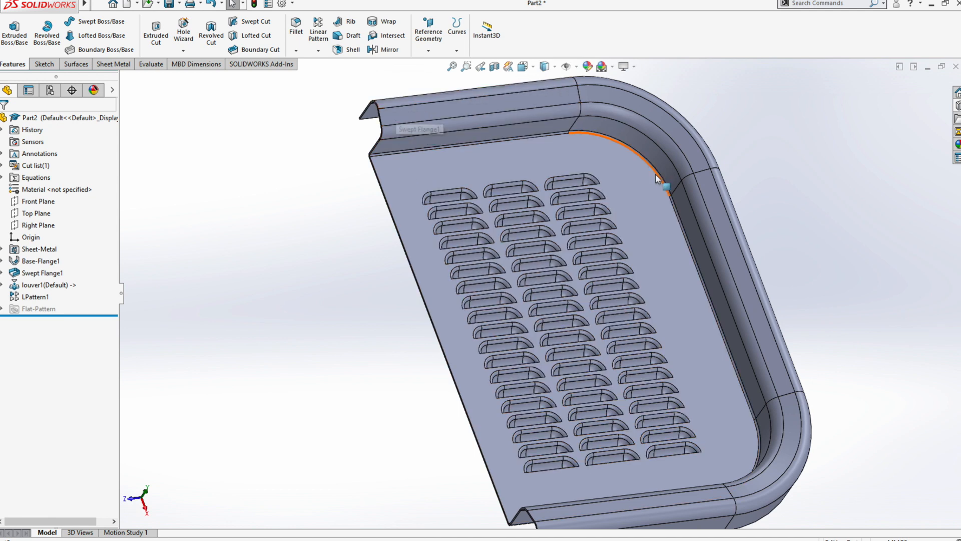
{"action": "middle_click_drag", "start_coordinate": [592, 215], "coordinate": [651, 368]}
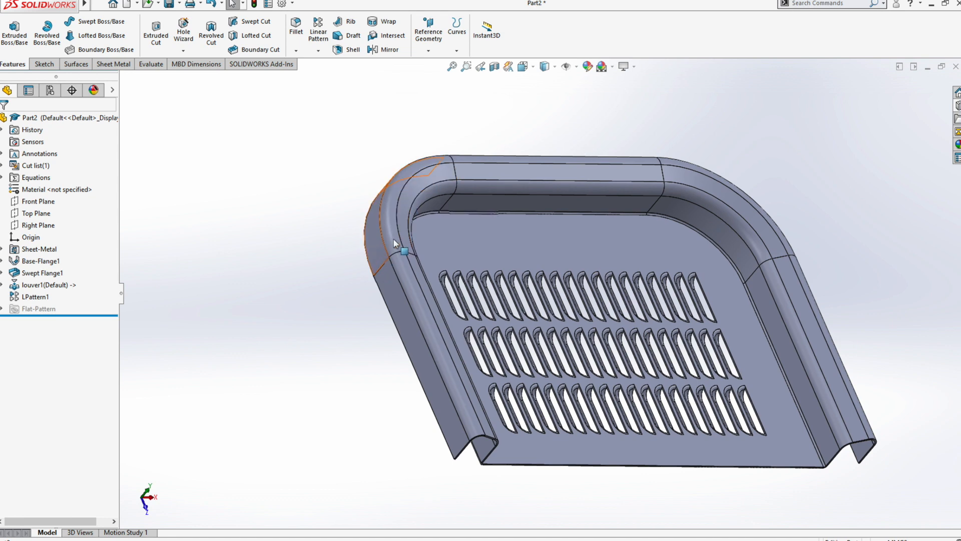
{"action": "middle_click_drag", "start_coordinate": [460, 185], "coordinate": [403, 222]}
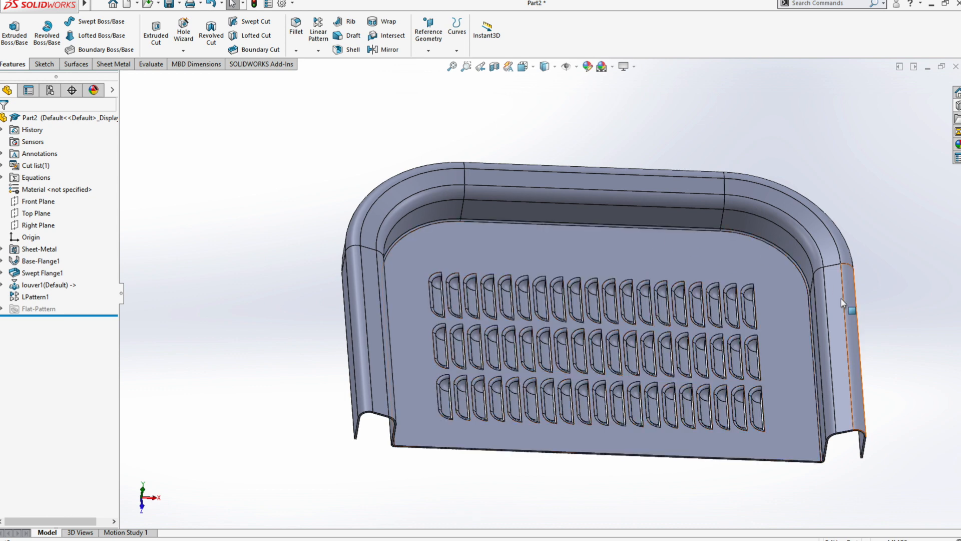
{"action": "middle_click_drag", "start_coordinate": [402, 175], "coordinate": [434, 185]}
{"action": "middle_click_drag", "start_coordinate": [526, 353], "coordinate": [436, 280]}
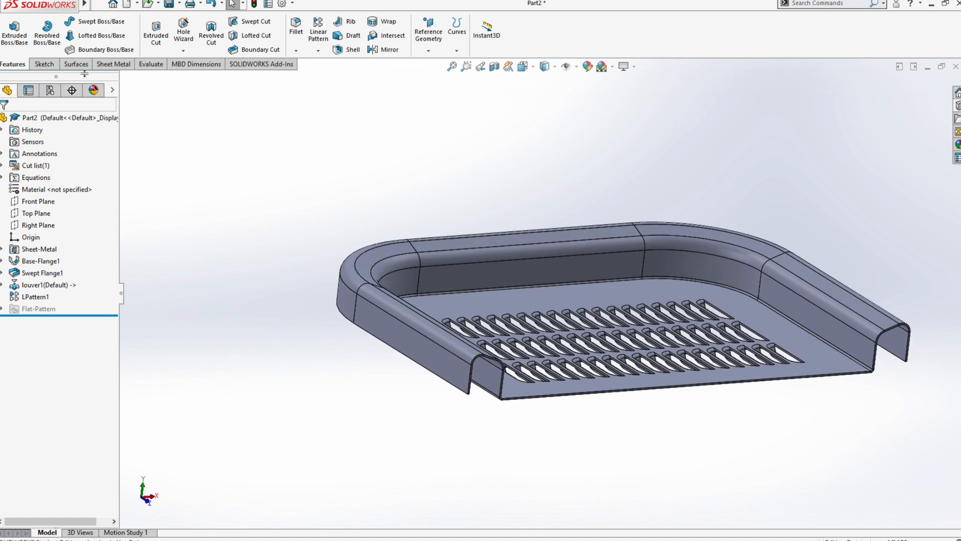
{"action": "left_click", "coordinate": [113, 65]}
{"action": "left_click", "coordinate": [481, 49]}
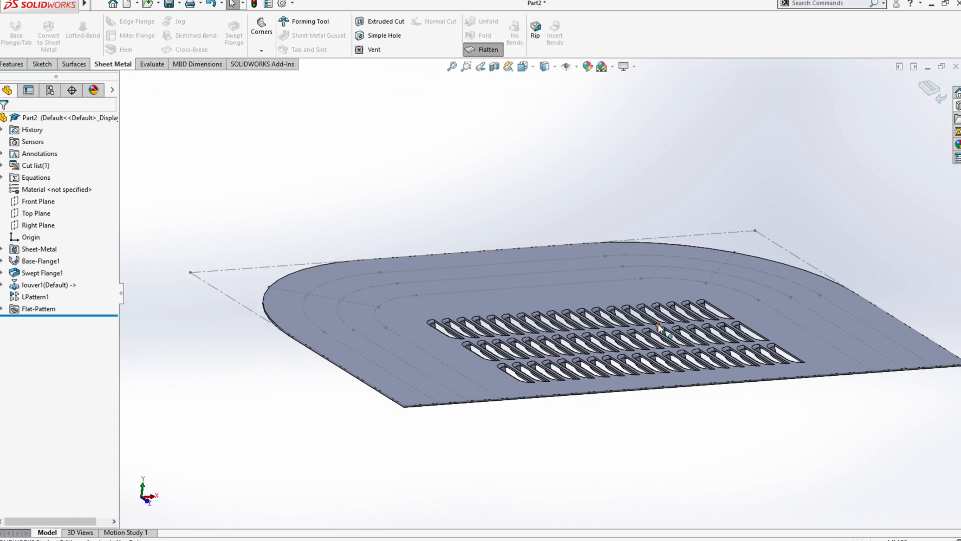
{"action": "middle_click_drag", "start_coordinate": [635, 324], "coordinate": [600, 401]}
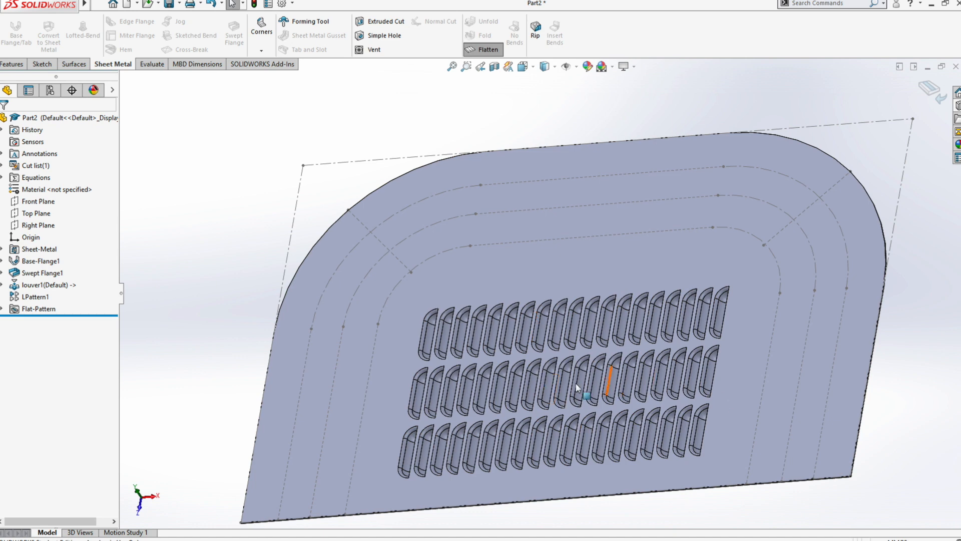
{"action": "left_click", "coordinate": [482, 50]}
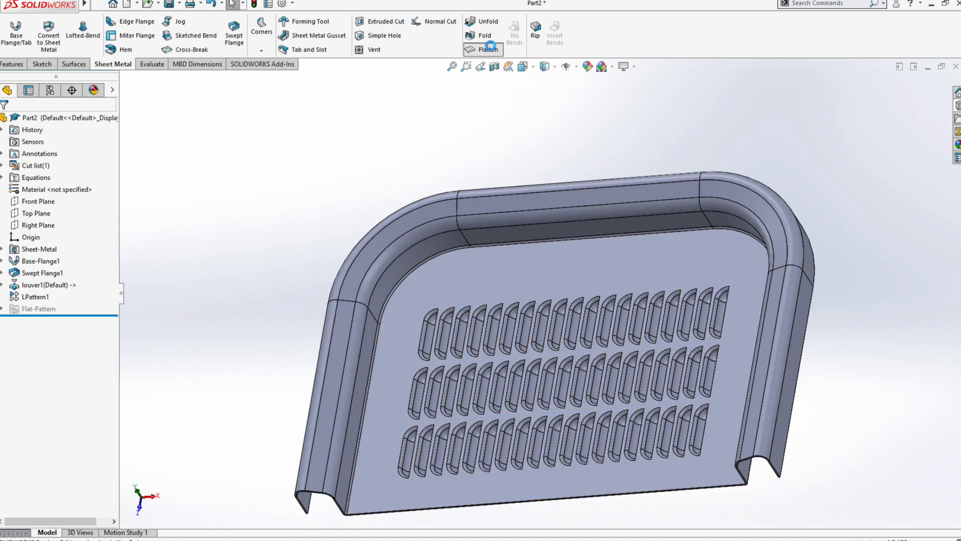
{"action": "left_click", "coordinate": [491, 48]}
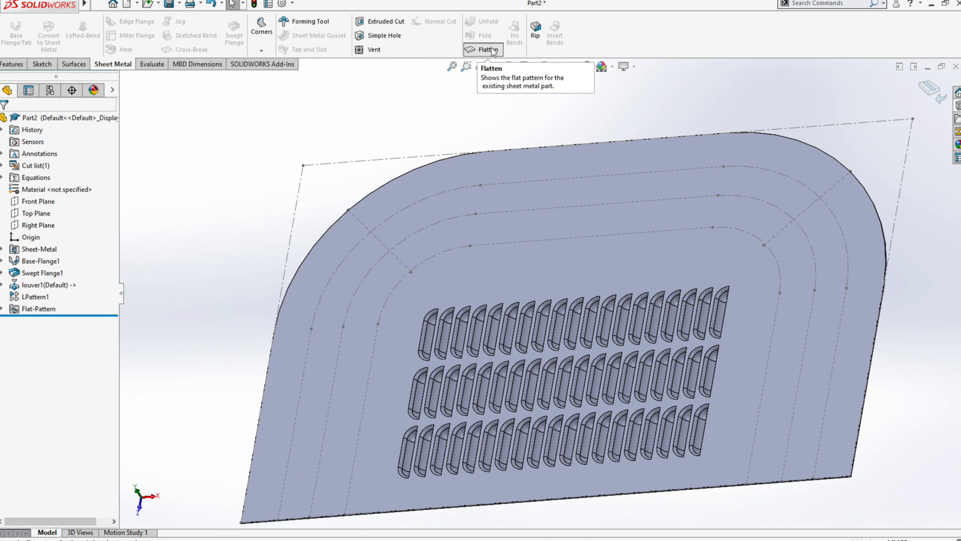
{"action": "left_click", "coordinate": [493, 50]}
{"action": "middle_click_drag", "start_coordinate": [337, 360], "coordinate": [400, 261]}
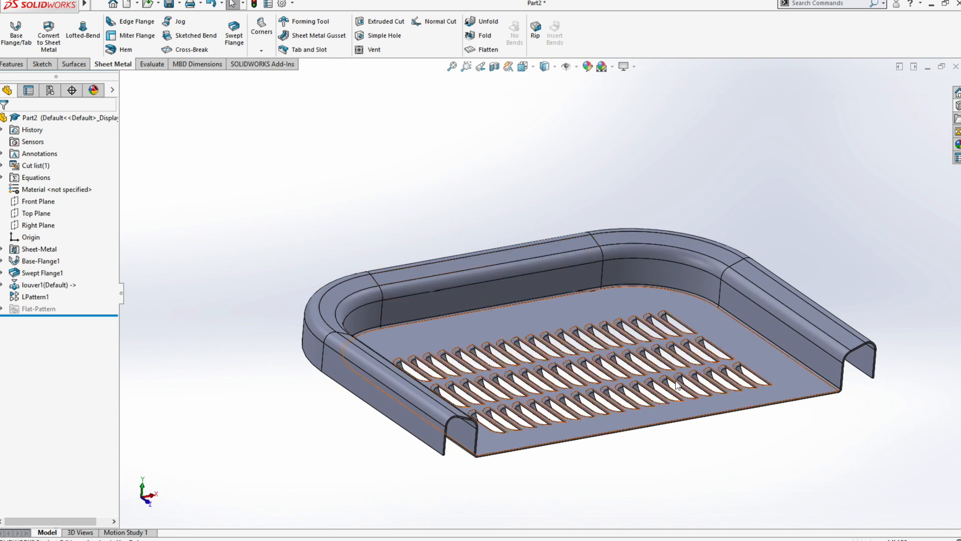
Edit the louver pattern so that it has 14 instances in the first direction
{"action": "middle_click_drag", "start_coordinate": [681, 386], "coordinate": [596, 329], "text": "ctrl"}
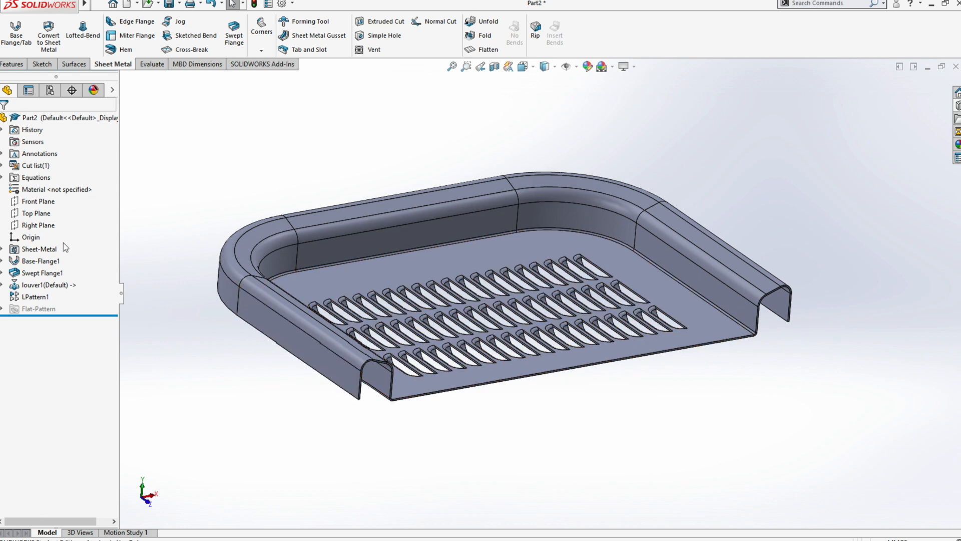
{"action": "right_click", "coordinate": [35, 297]}
{"action": "left_click", "coordinate": [52, 263]}
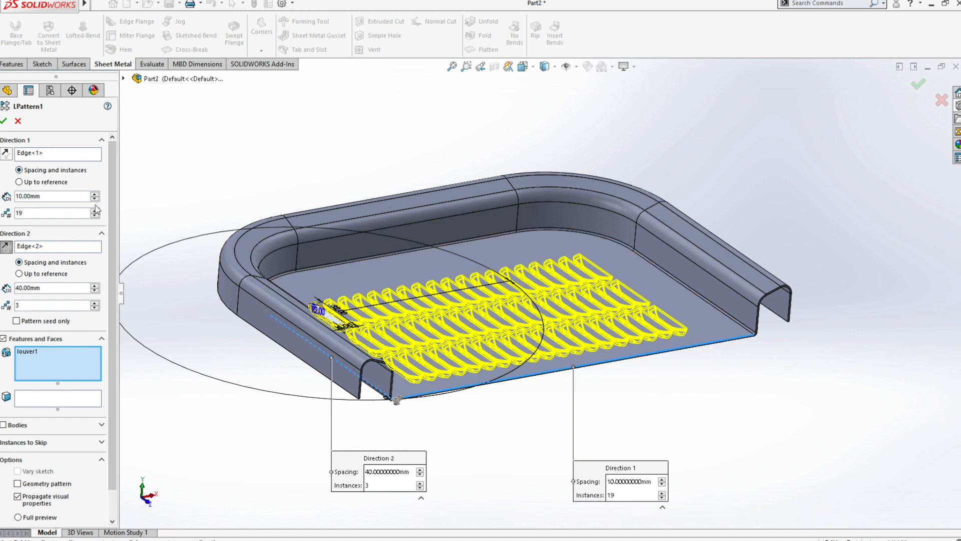
{"action": "left_click", "coordinate": [95, 216]}
{"action": "left_click", "coordinate": [95, 216]}
{"action": "left_click", "coordinate": [95, 215]}
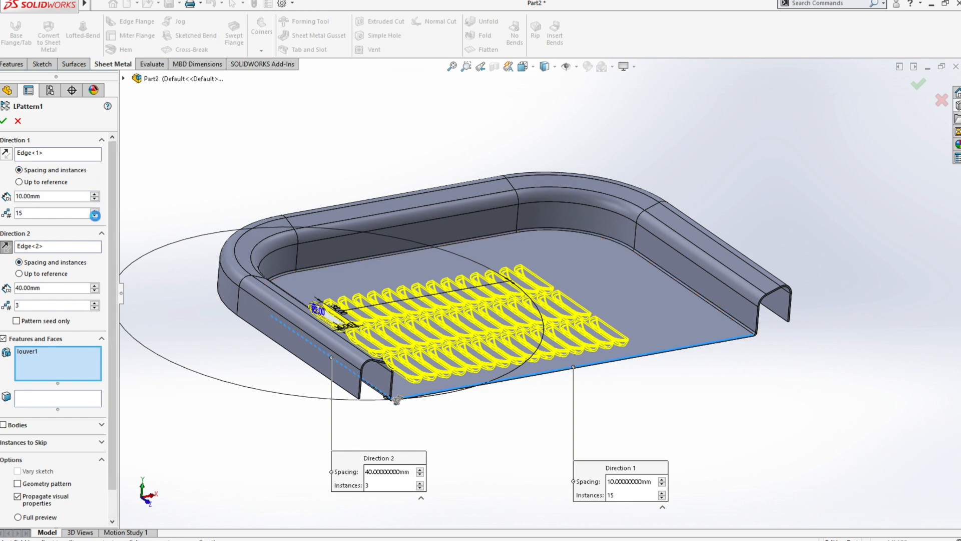
{"action": "left_click", "coordinate": [95, 216]}
{"action": "left_click", "coordinate": [94, 215]}
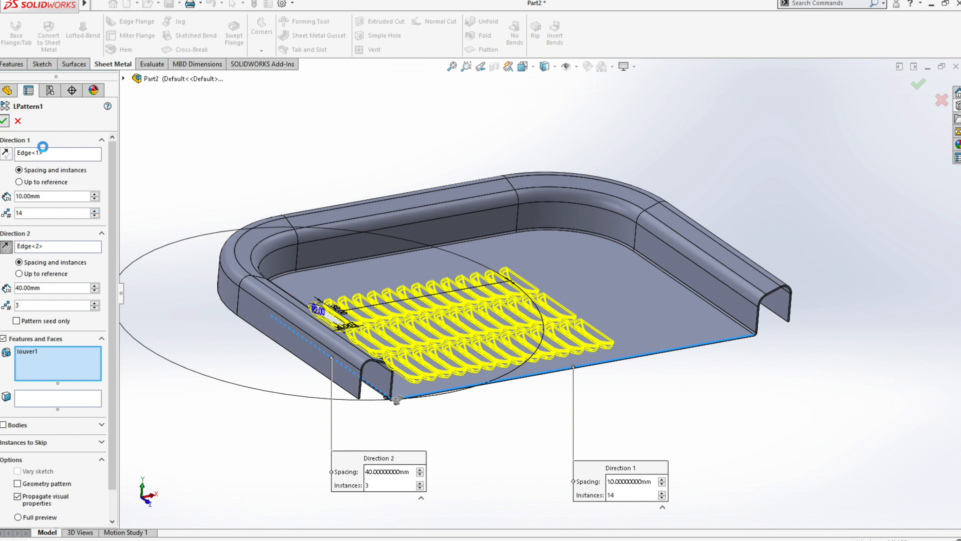
{"action": "key", "text": "Return"}
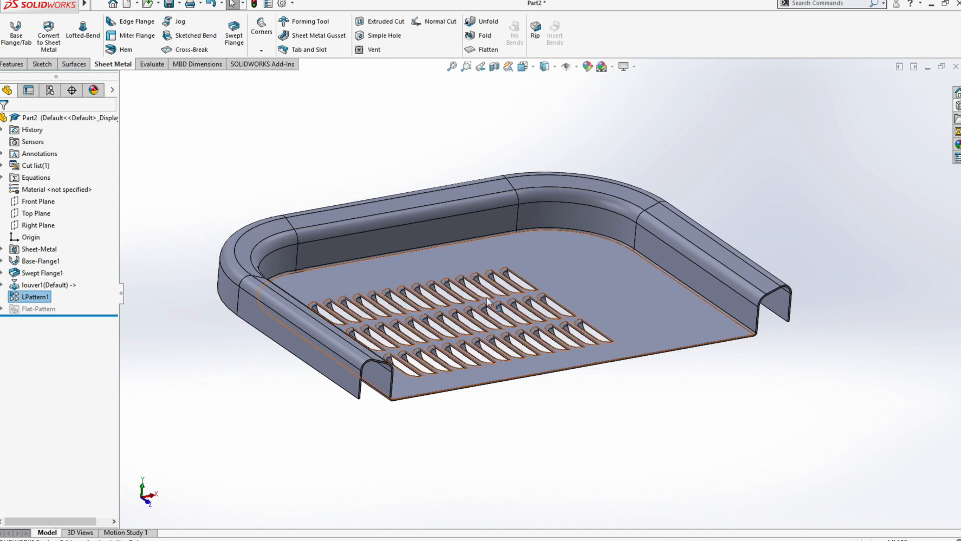
{"action": "left_click", "coordinate": [620, 294]}
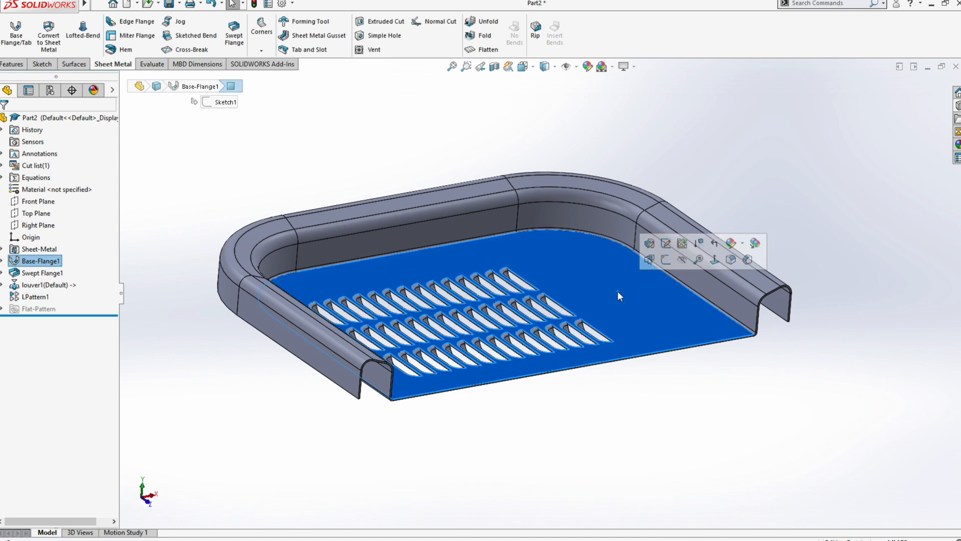
{"action": "key", "text": "ctrl+8"}
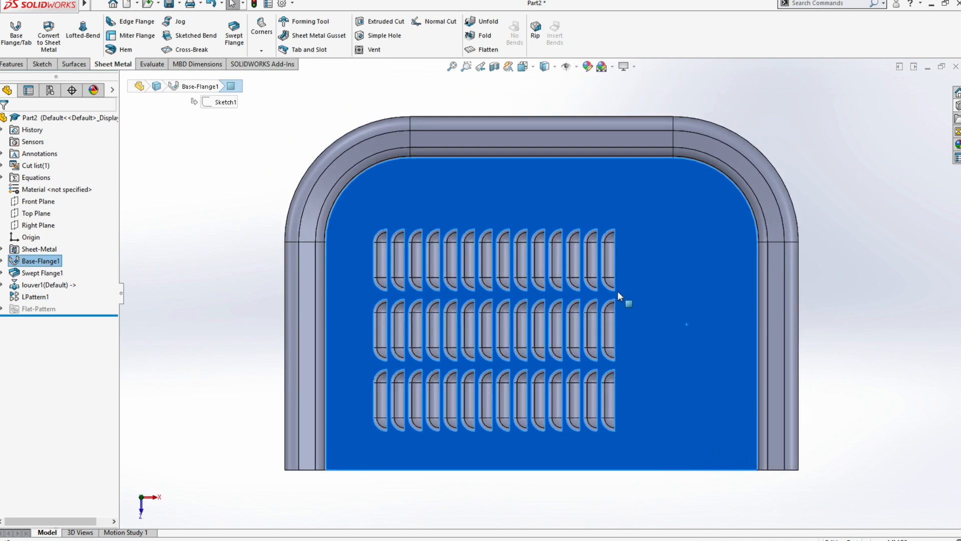
{"action": "left_click", "coordinate": [370, 49]}
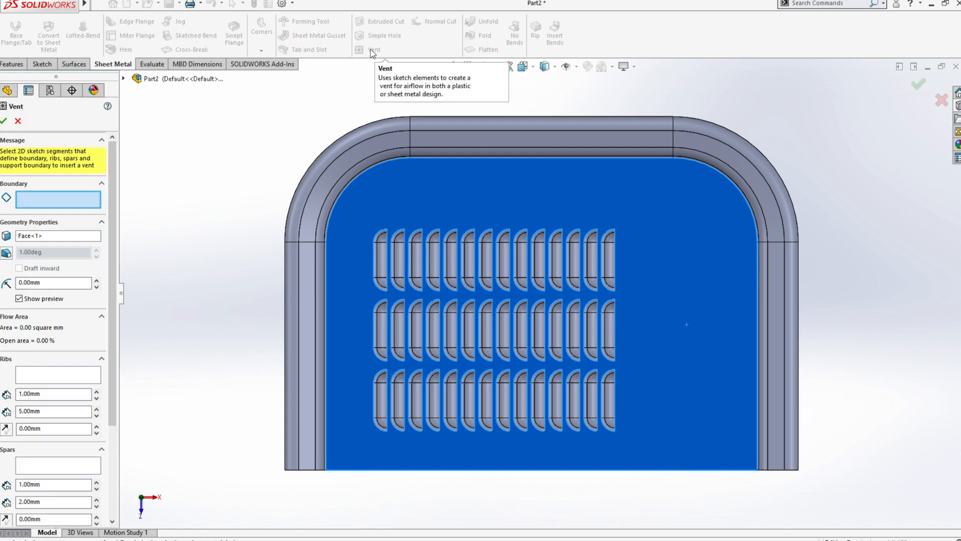
{"action": "left_click", "coordinate": [18, 121]}
Sketch three concentric circles with radii of about 30, 16 and 6 mm on the base flange's inner face, in the free area beside the louvers
{"action": "left_click", "coordinate": [677, 266]}
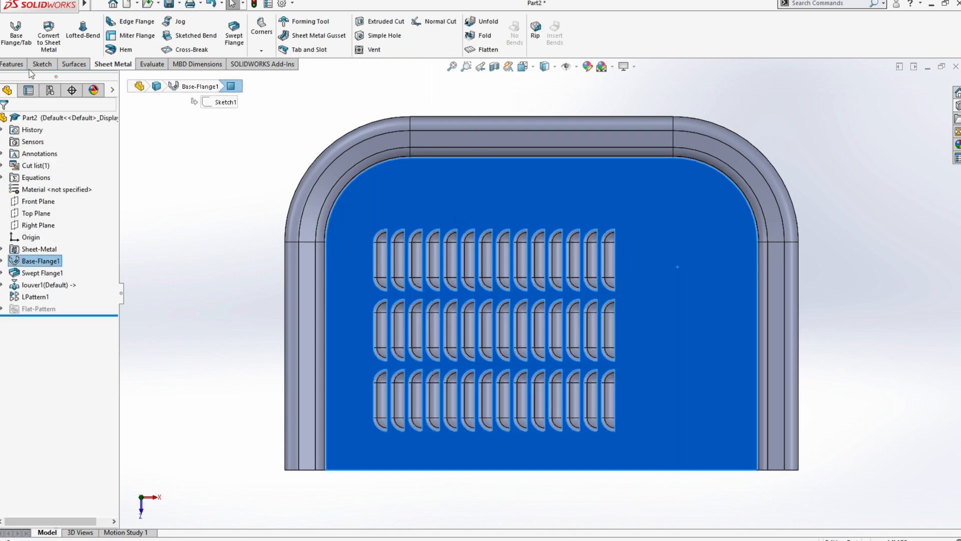
{"action": "left_click", "coordinate": [42, 64]}
{"action": "left_click", "coordinate": [10, 30]}
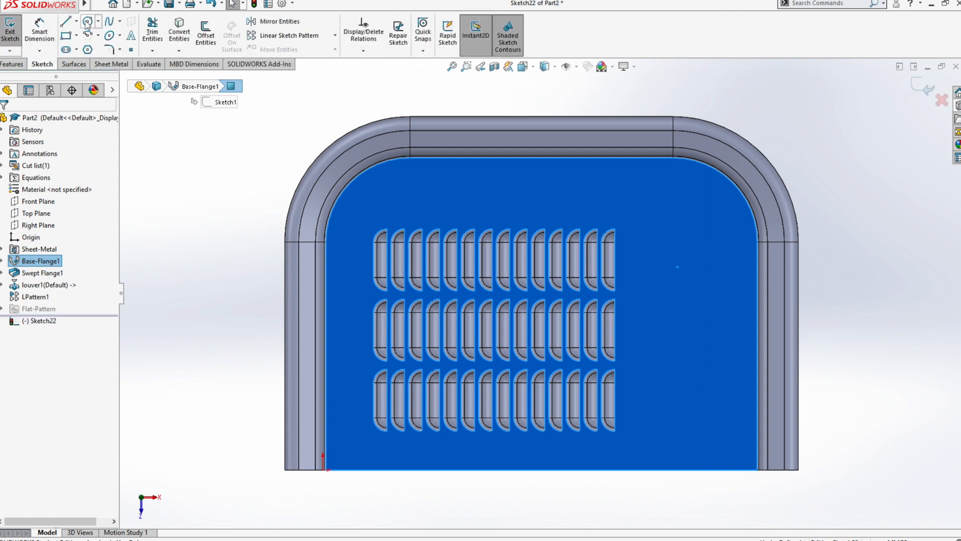
{"action": "left_click", "coordinate": [88, 23]}
{"action": "left_click", "coordinate": [690, 339]}
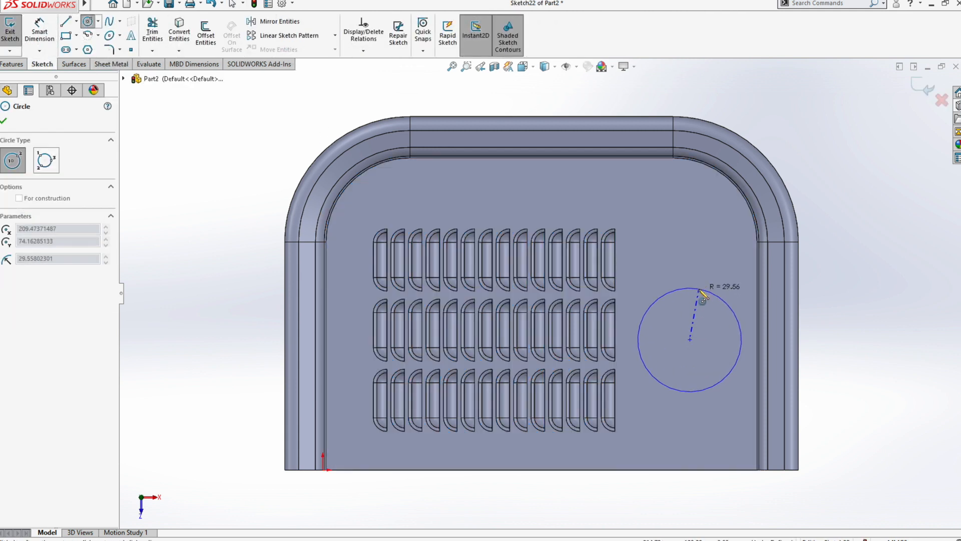
{"action": "left_click", "coordinate": [699, 290]}
{"action": "left_click", "coordinate": [690, 339]}
{"action": "left_click", "coordinate": [705, 316]}
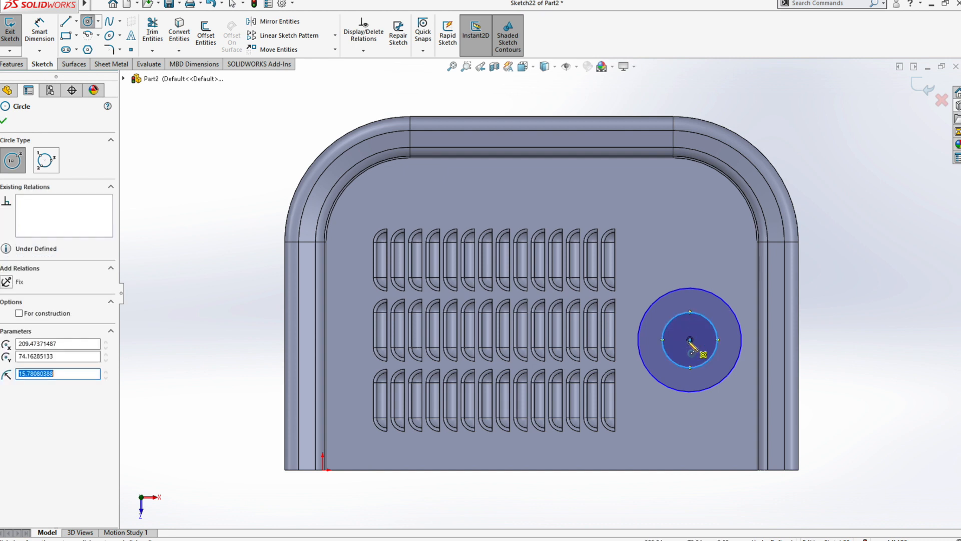
{"action": "left_click", "coordinate": [690, 339]}
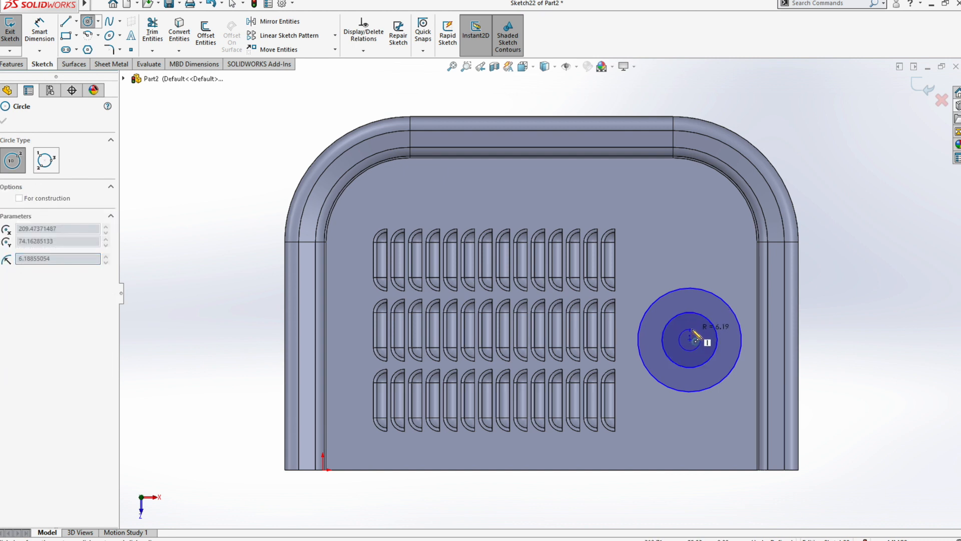
{"action": "left_click", "coordinate": [699, 335]}
{"action": "key", "text": "Escape"}
Draw a vertical line from the circles' common centre up to the outermost circle, about 29.6 mm long
{"action": "left_click", "coordinate": [76, 21]}
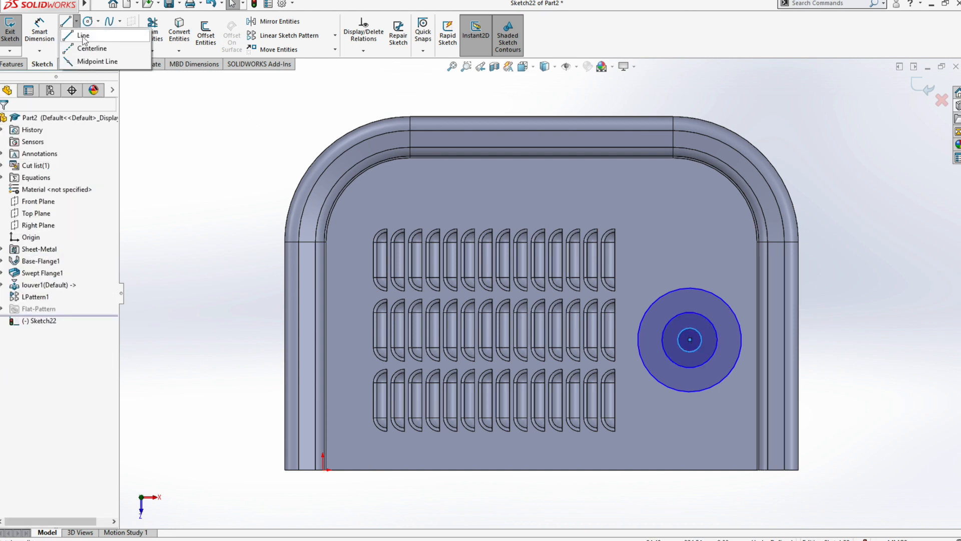
{"action": "left_click", "coordinate": [83, 36]}
{"action": "left_click", "coordinate": [690, 339]}
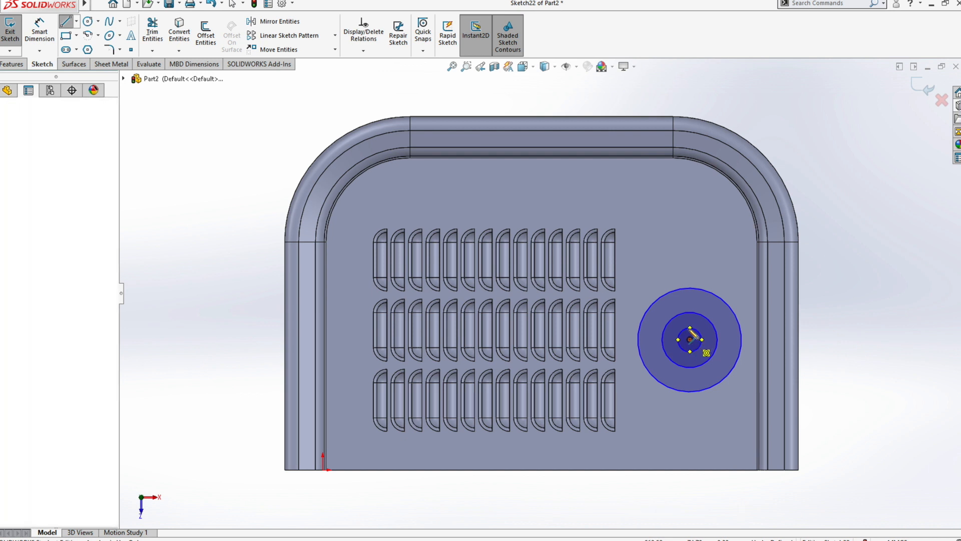
{"action": "left_click", "coordinate": [690, 289]}
{"action": "key", "text": "Escape"}
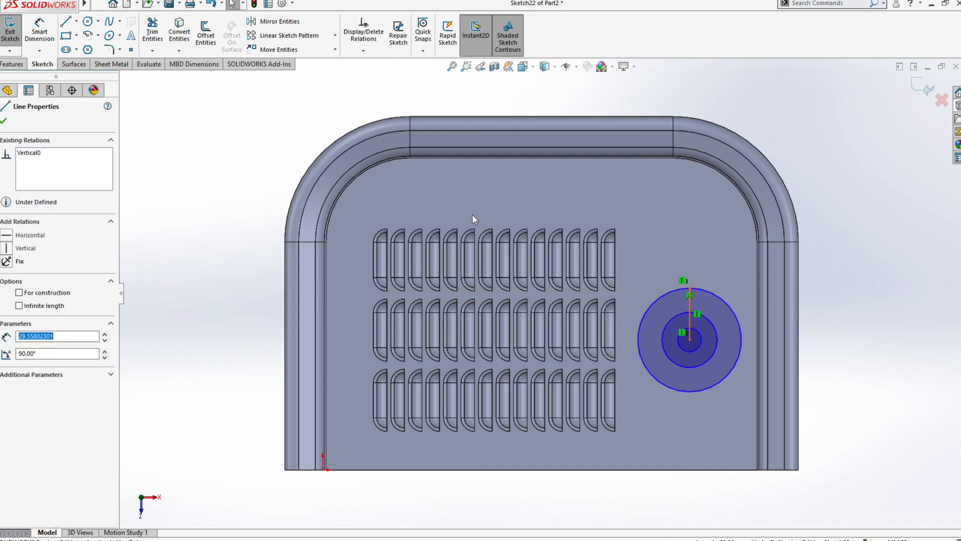
Create a circular sketch pattern of the vertical line about the circles' centre with 6 equally spaced instances over 360°
{"action": "left_click", "coordinate": [335, 35]}
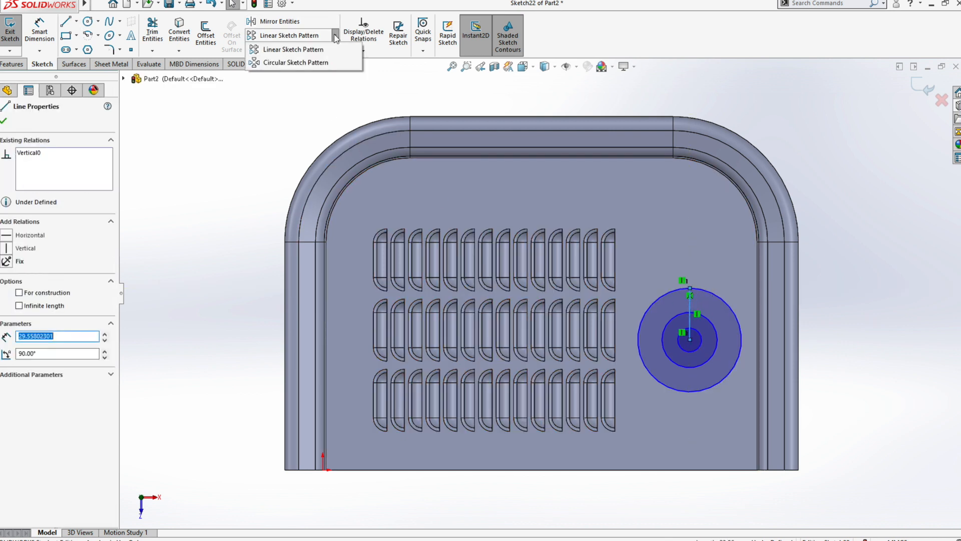
{"action": "left_click", "coordinate": [295, 62]}
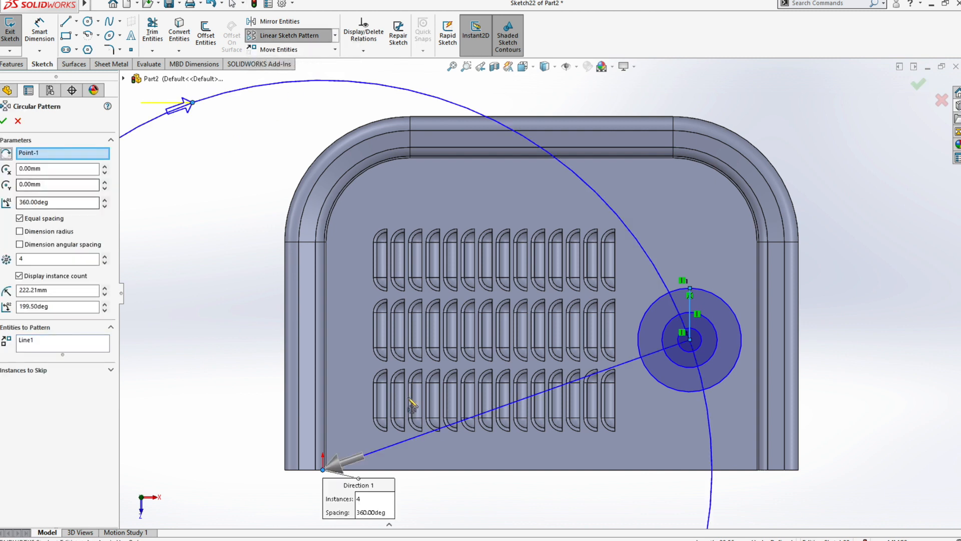
{"action": "left_click_drag", "start_coordinate": [323, 470], "coordinate": [689, 339]}
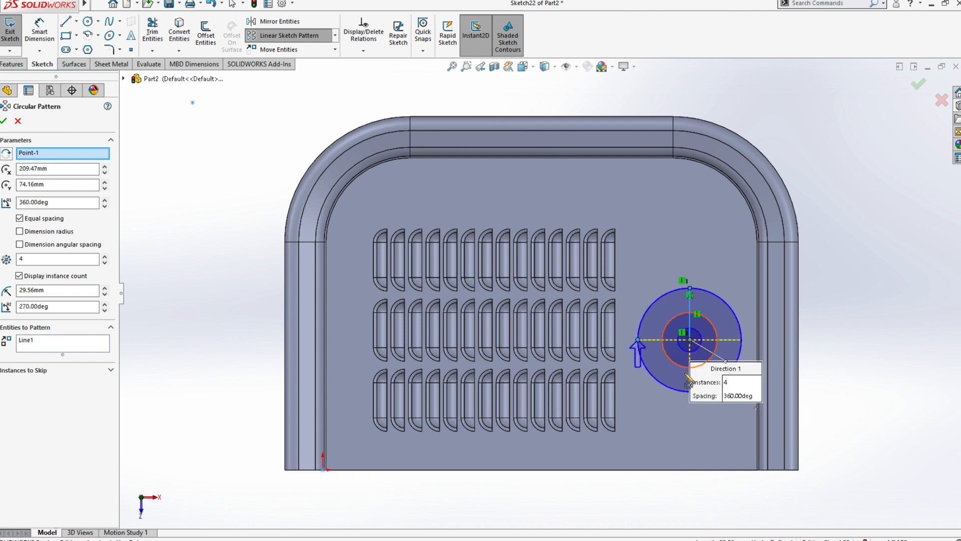
{"action": "left_click", "coordinate": [105, 256]}
{"action": "left_click", "coordinate": [105, 256]}
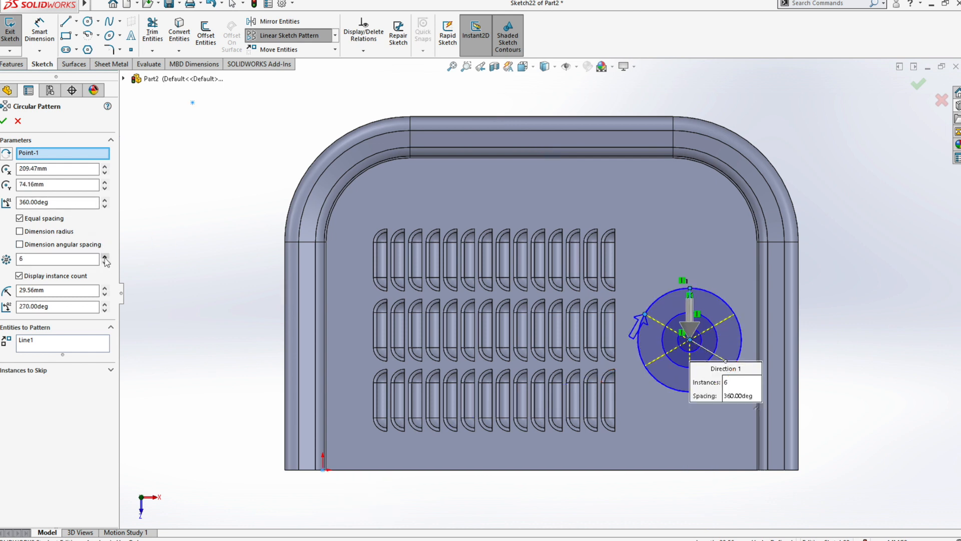
{"action": "left_click", "coordinate": [4, 121]}
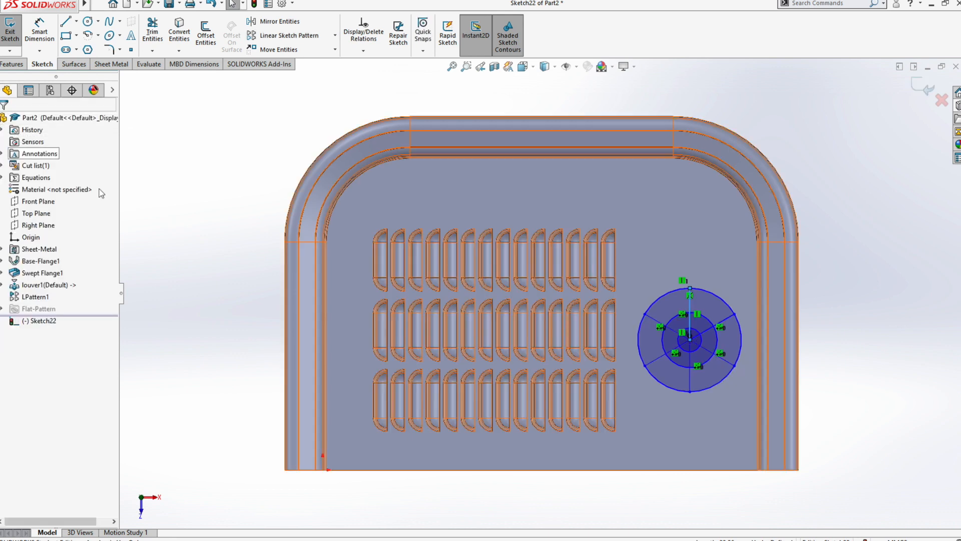
Start a Vent feature on the base flange face with the outermost sketch circle as its boundary
{"action": "left_click", "coordinate": [118, 65]}
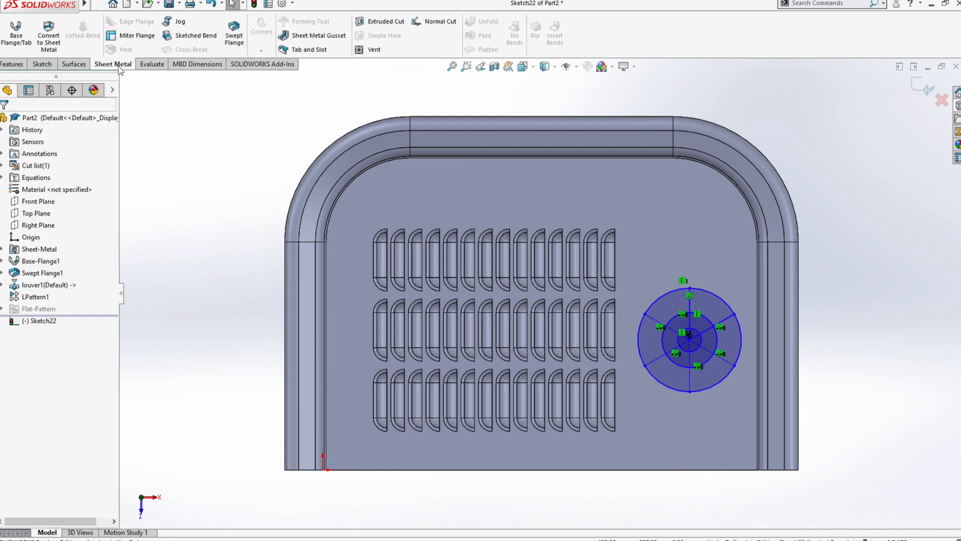
{"action": "left_click", "coordinate": [380, 50]}
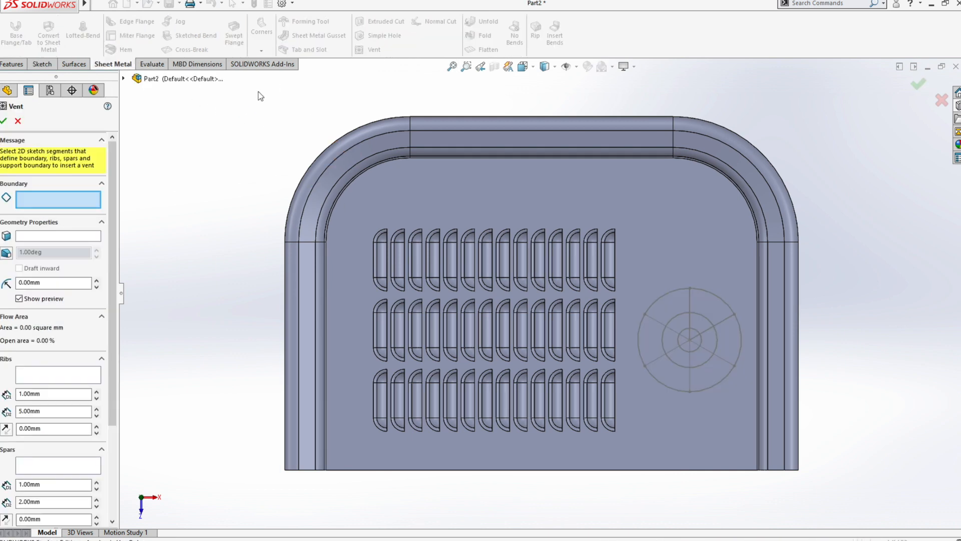
{"action": "left_click", "coordinate": [705, 295]}
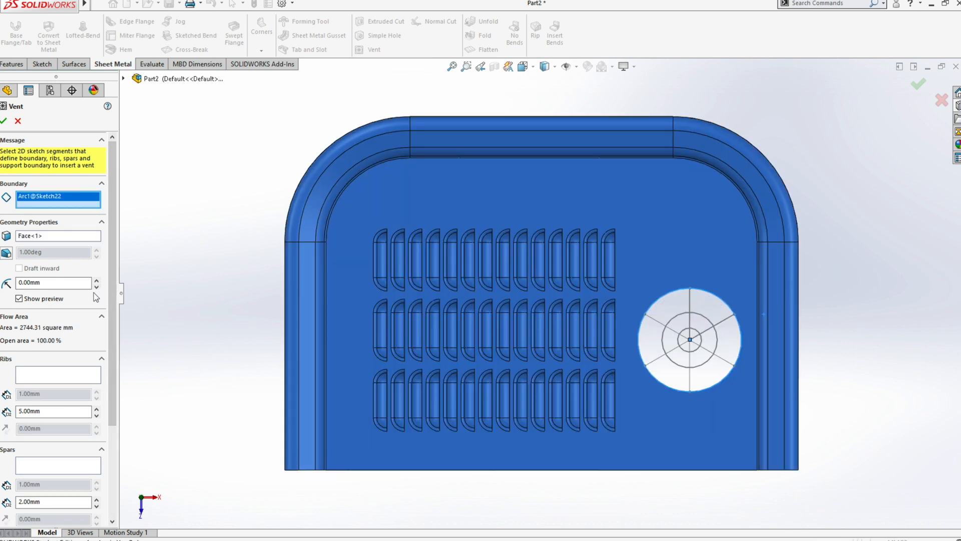
Assign the six radial sketch lines as the vent's ribs and set the rib width to 2 mm
{"action": "left_click", "coordinate": [87, 376]}
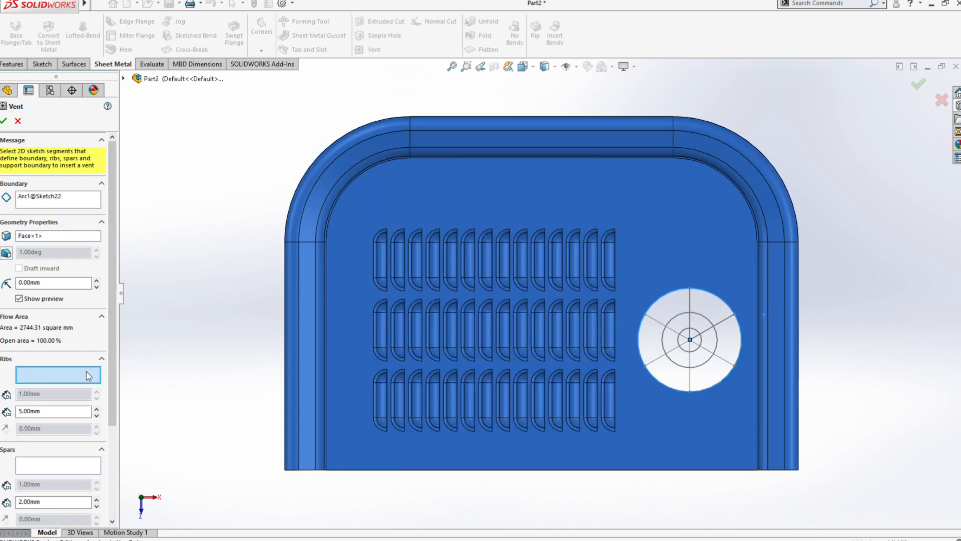
{"action": "left_click", "coordinate": [661, 326]}
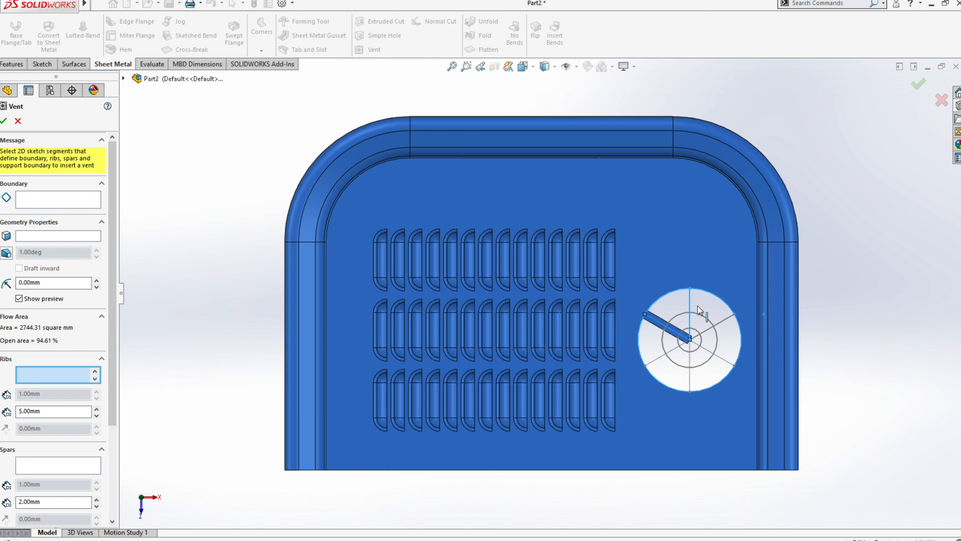
{"action": "left_click", "coordinate": [726, 321]}
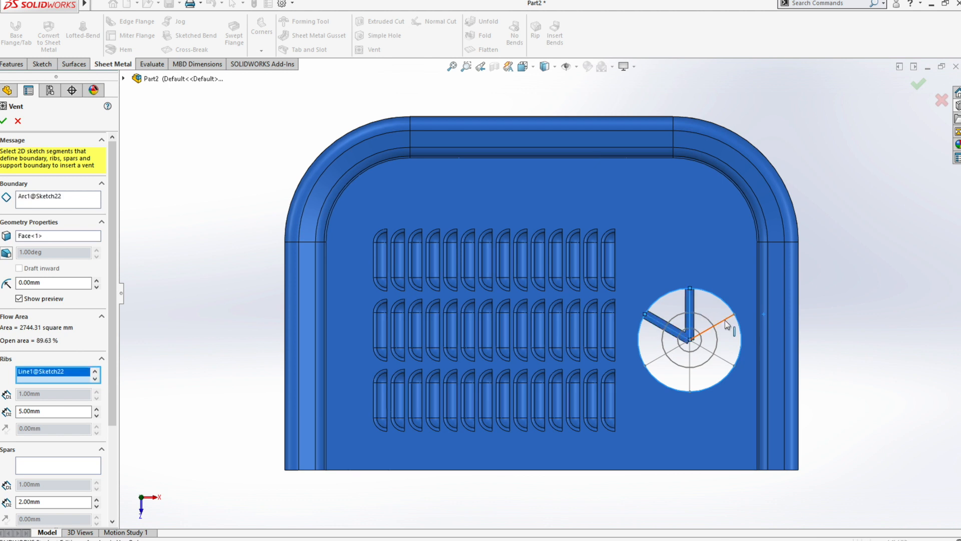
{"action": "left_click", "coordinate": [725, 364]}
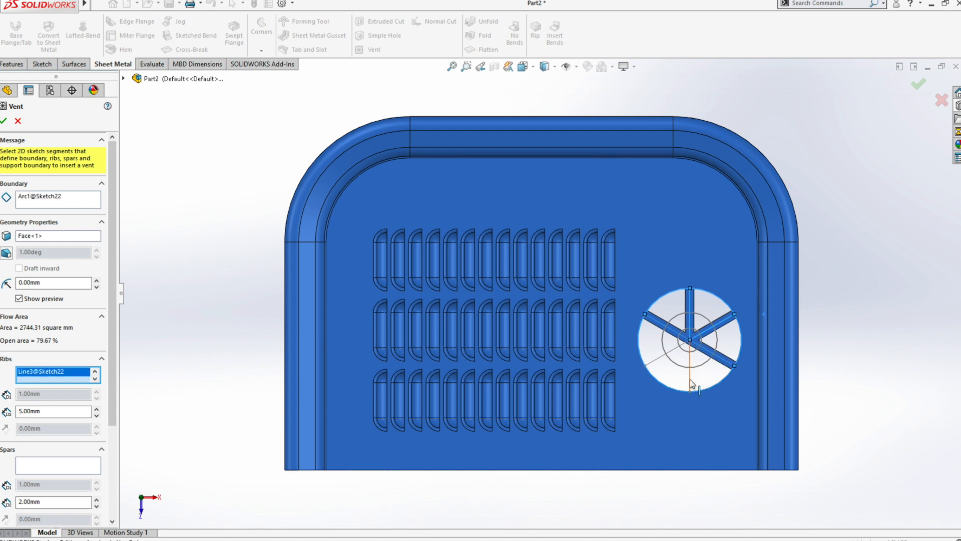
{"action": "left_click", "coordinate": [691, 383]}
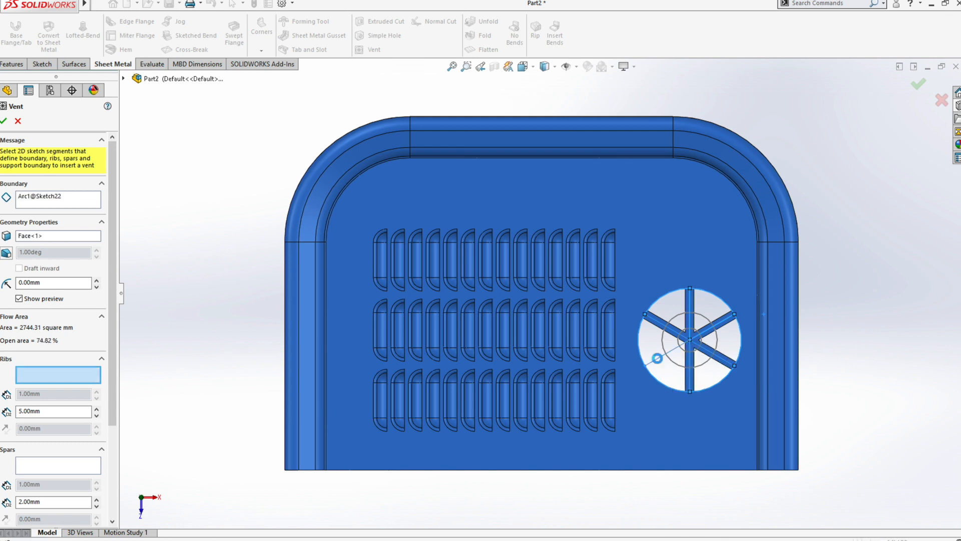
{"action": "left_click", "coordinate": [657, 358]}
{"action": "left_click_drag", "start_coordinate": [47, 415], "coordinate": [26, 411]}
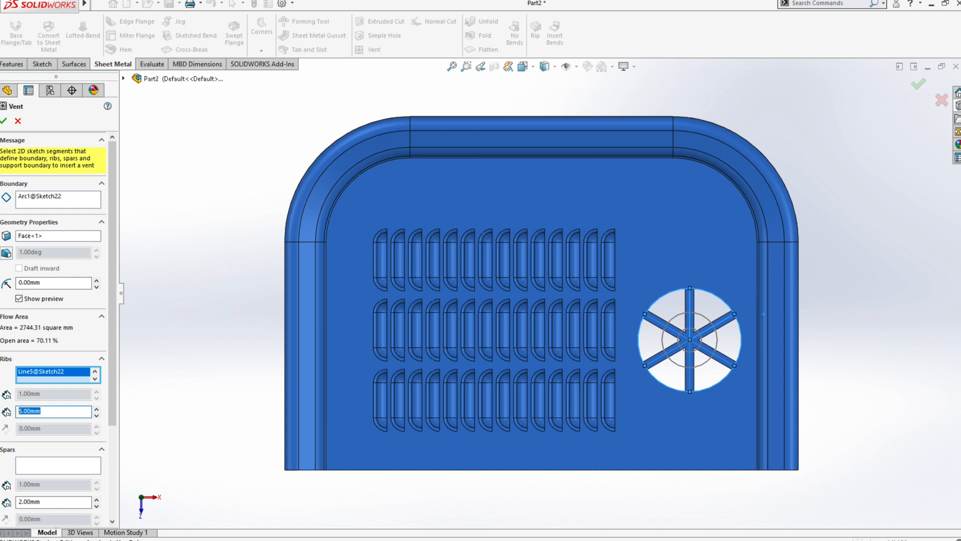
{"action": "key", "text": "Return"}
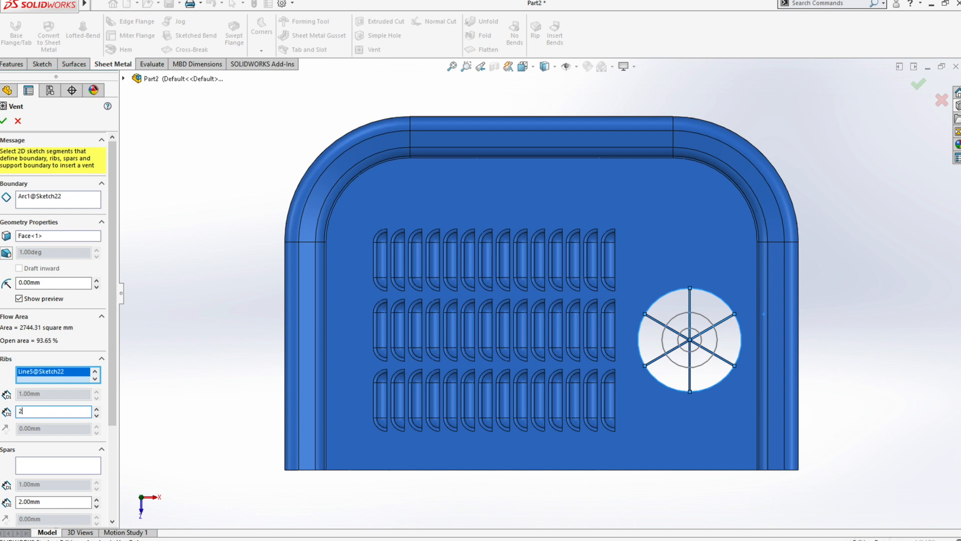
{"action": "key", "text": "Return"}
Assign the two inner circles as the vent's spars and create the vent
{"action": "left_click", "coordinate": [50, 467]}
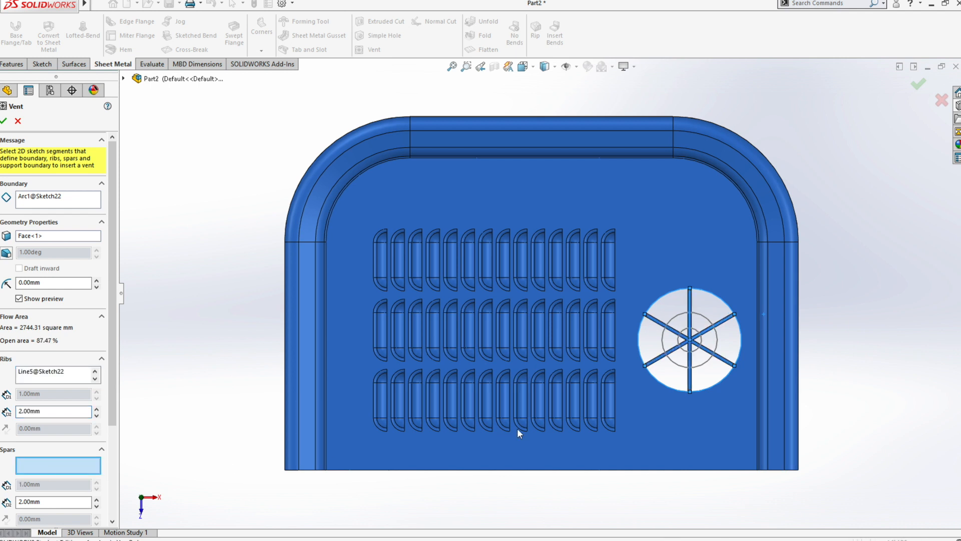
{"action": "left_click", "coordinate": [682, 367]}
{"action": "left_click", "coordinate": [686, 353]}
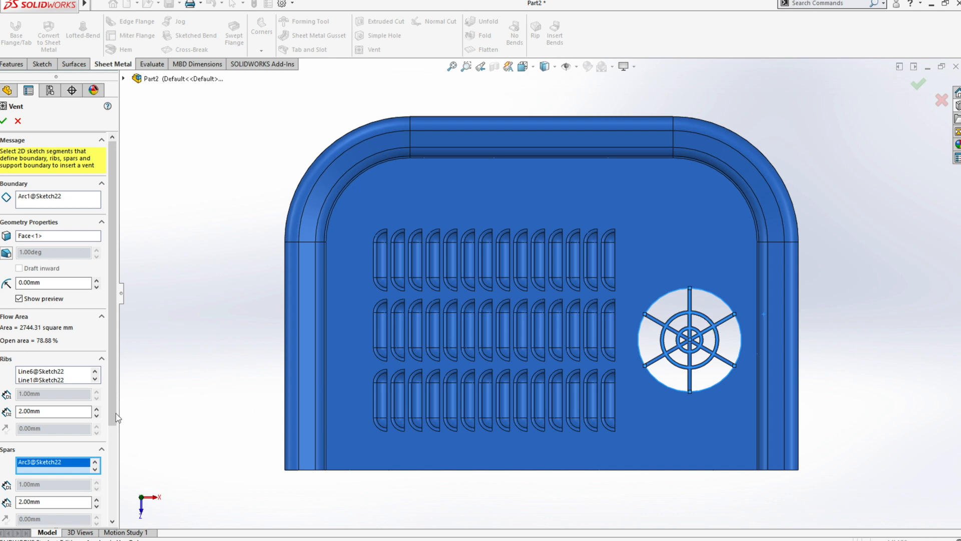
{"action": "scroll", "coordinate": [117, 417], "scroll_direction": "down", "scroll_amount": 5}
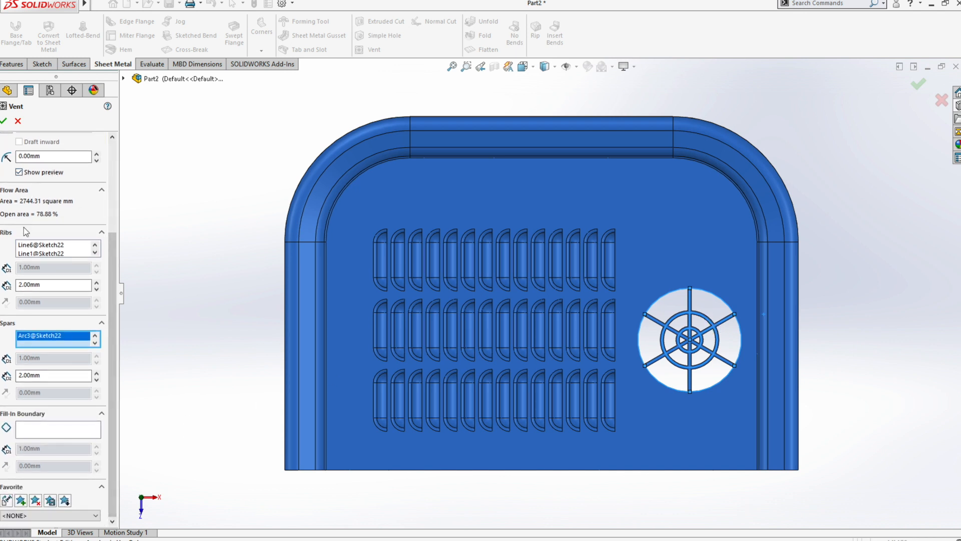
{"action": "left_click", "coordinate": [4, 121]}
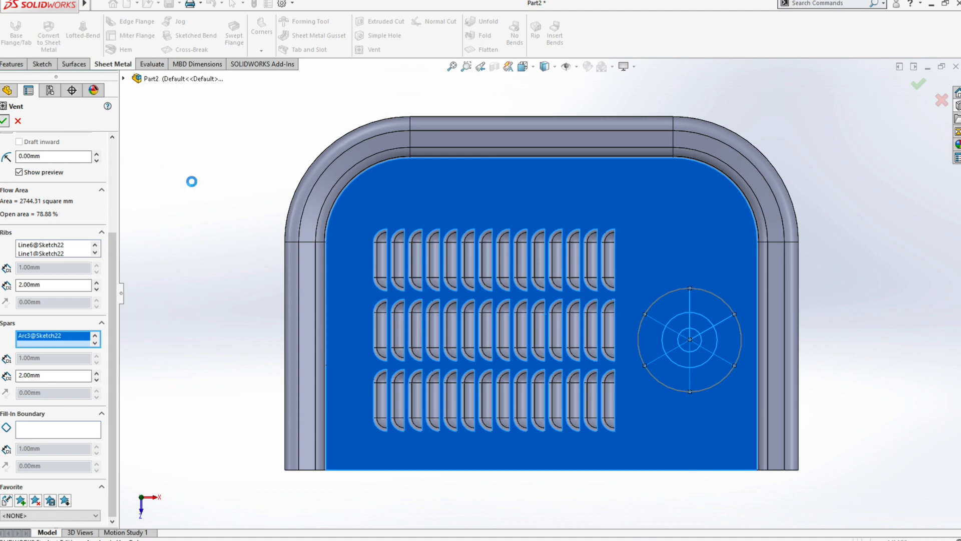
Place the counter sink emboss forming tool from the Design Library's embosses on the base flange's inner face, near the rounded corner beyond the vent
{"action": "middle_click_drag", "start_coordinate": [608, 249], "coordinate": [696, 390]}
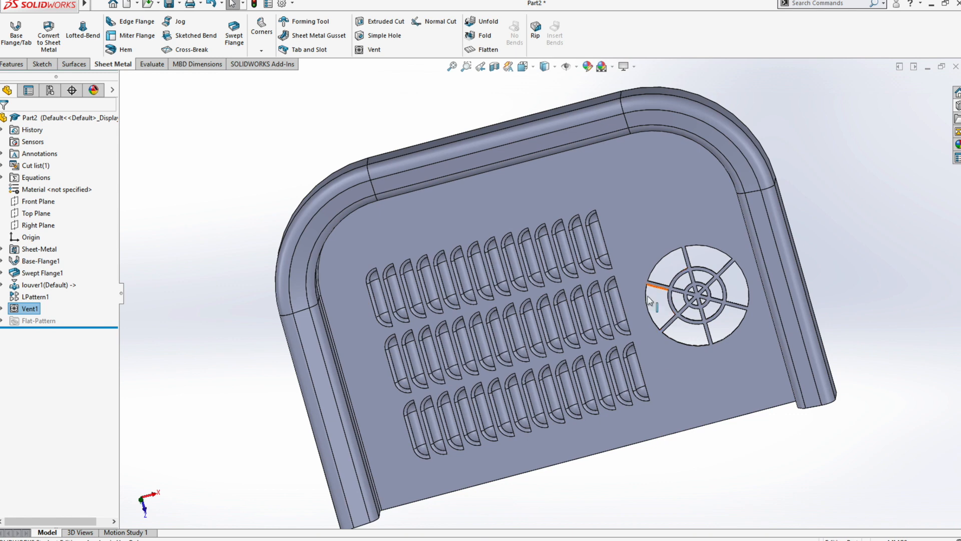
{"action": "middle_click_drag", "start_coordinate": [610, 356], "coordinate": [637, 218]}
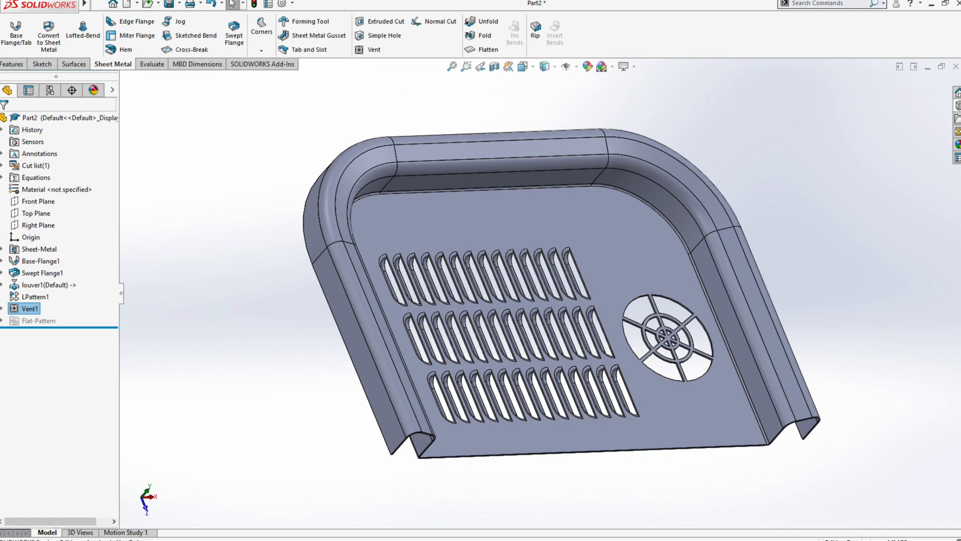
{"action": "left_click", "coordinate": [957, 105]}
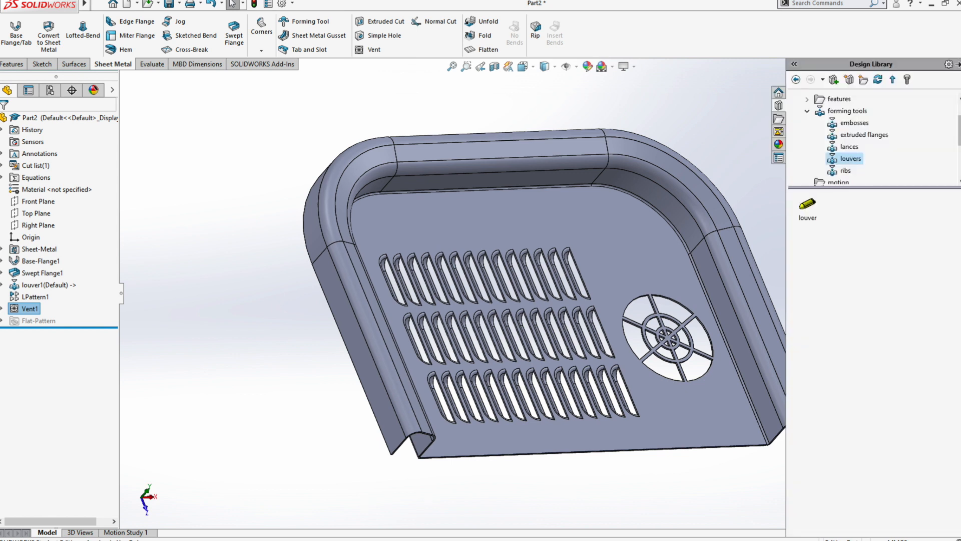
{"action": "left_click", "coordinate": [812, 111]}
{"action": "left_click", "coordinate": [807, 111]}
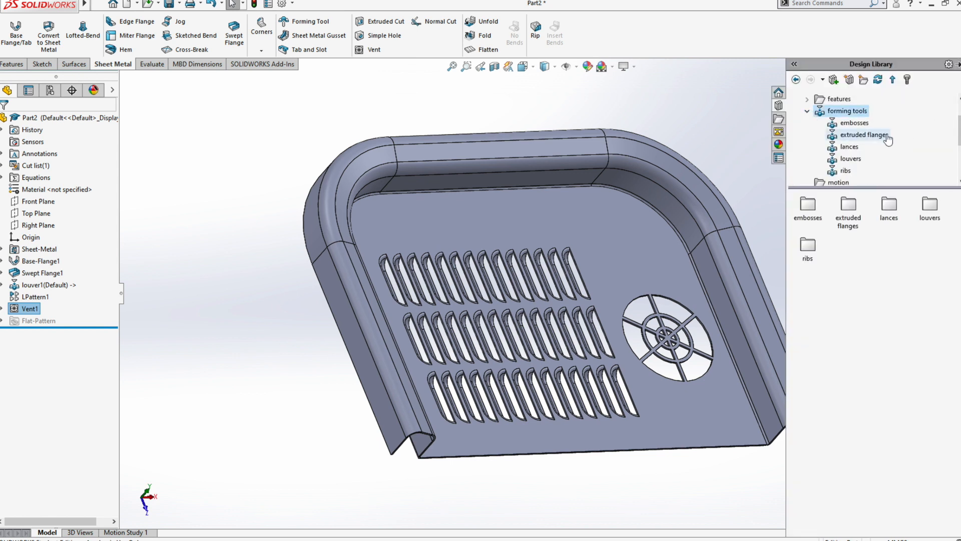
{"action": "left_click", "coordinate": [854, 123]}
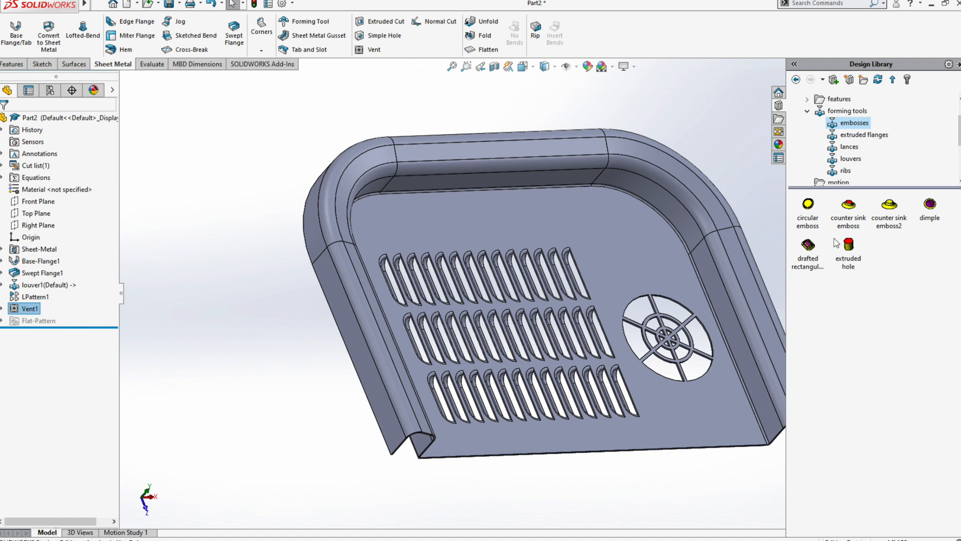
{"action": "left_click_drag", "start_coordinate": [853, 208], "coordinate": [602, 233]}
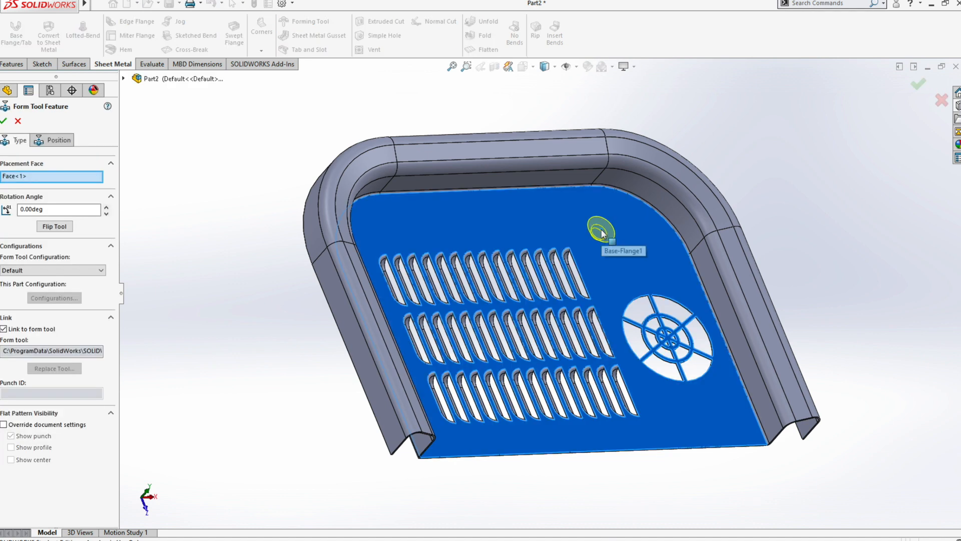
{"action": "mouse_move", "coordinate": [610, 261]}
{"action": "middle_mouse_down"}
{"action": "mouse_move", "coordinate": [684, 198]}
{"action": "mouse_move", "coordinate": [682, 215]}
{"action": "mouse_move", "coordinate": [601, 256]}
{"action": "middle_mouse_up"}
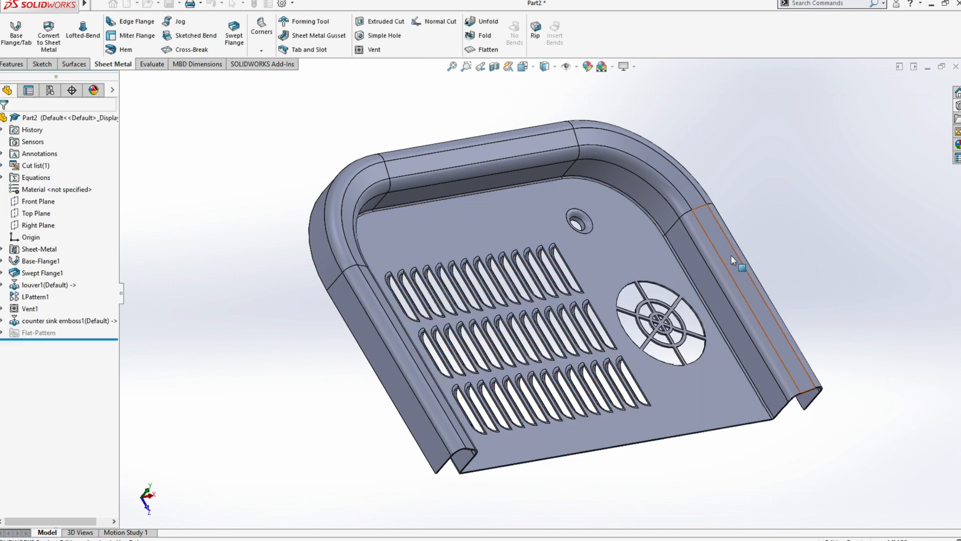
{"action": "middle_click_drag", "start_coordinate": [819, 179], "coordinate": [783, 239]}
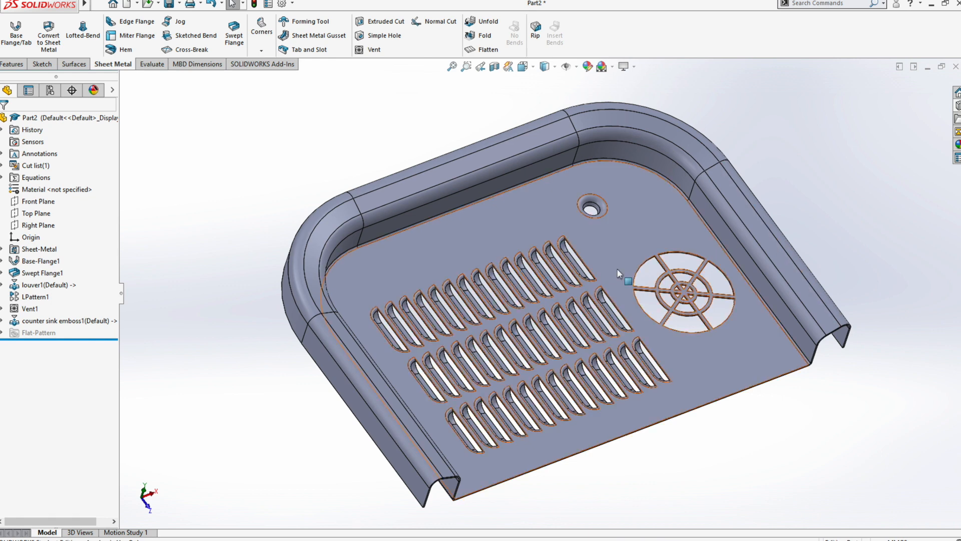
{"action": "middle_click_drag", "start_coordinate": [628, 208], "coordinate": [647, 266]}
{"action": "scroll", "coordinate": [635, 230], "scroll_direction": "down", "scroll_amount": 3}
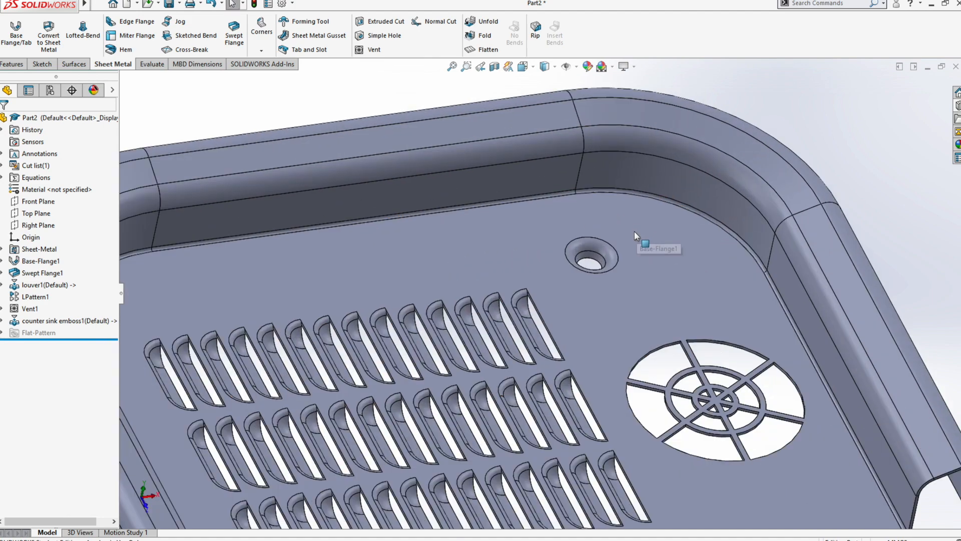
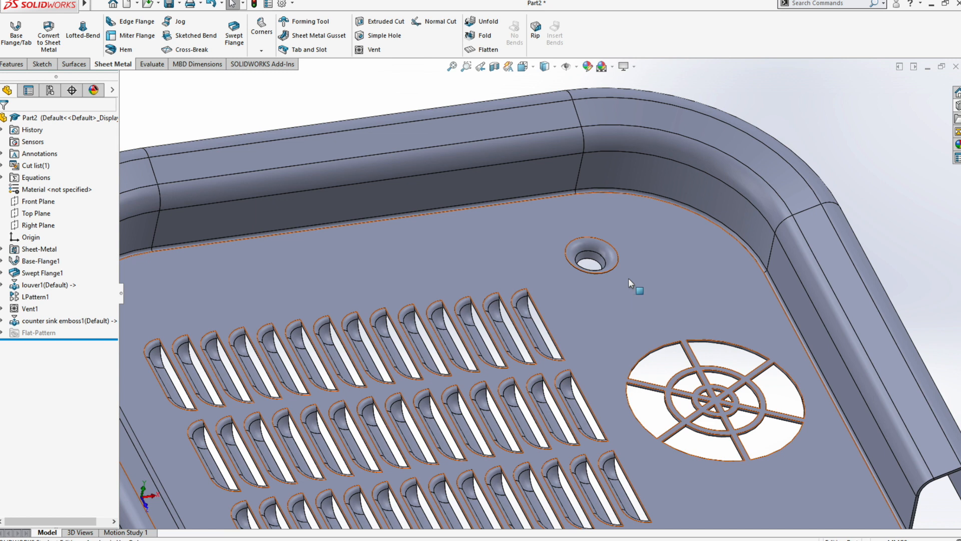
Create a new part document
{"action": "left_click", "coordinate": [124, 4]}
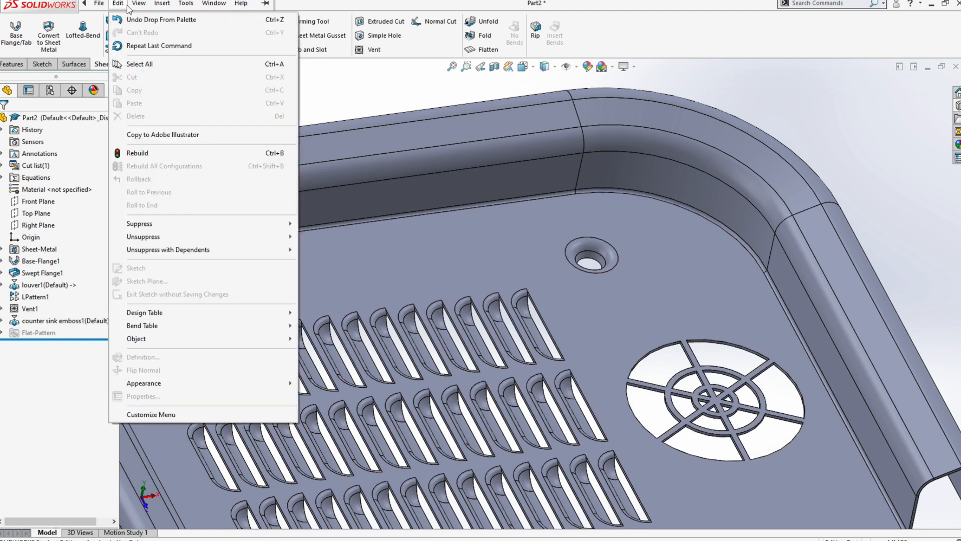
{"action": "mouse_move", "coordinate": [98, 4]}
{"action": "left_click", "coordinate": [131, 20]}
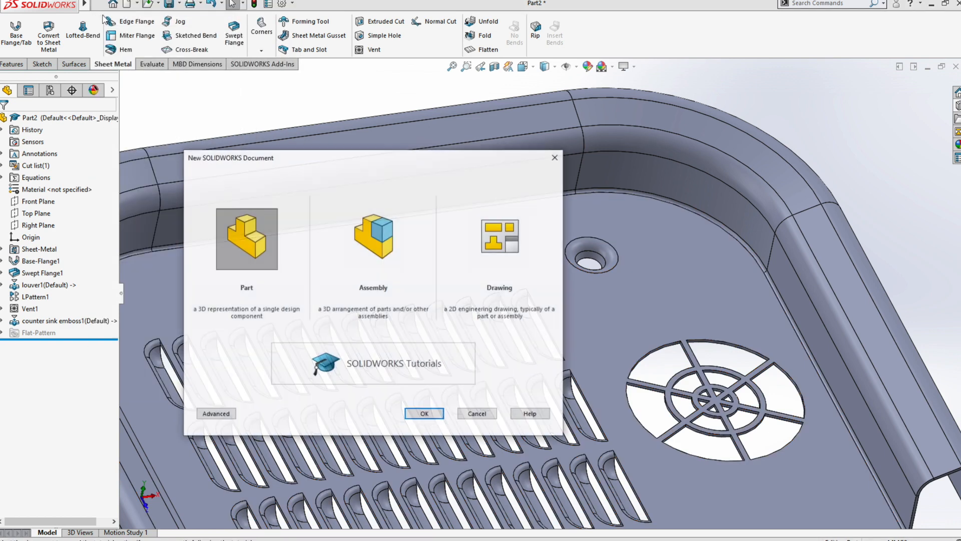
{"action": "left_click", "coordinate": [422, 414]}
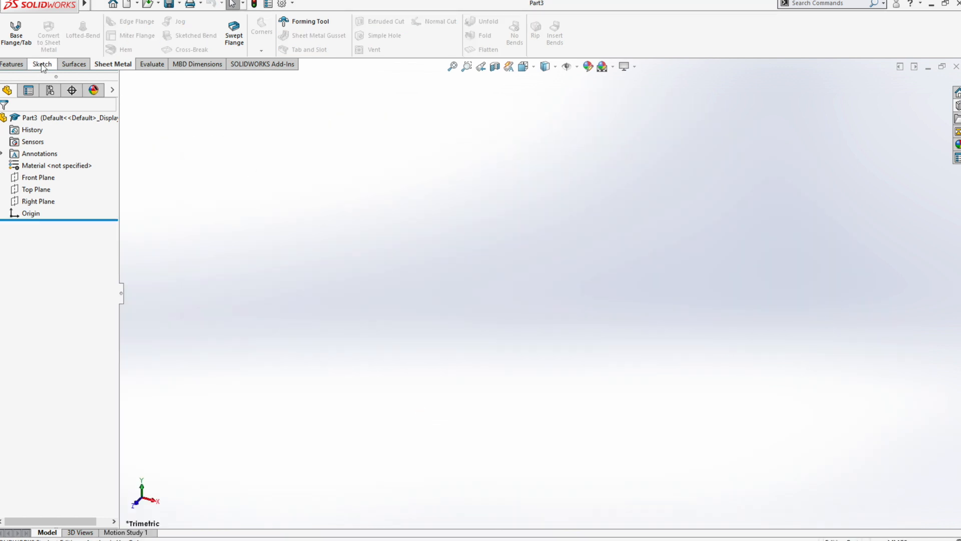
Start a sketch on the Top Plane and draw a circle of about 77.5 mm radius centred on the origin
{"action": "left_click", "coordinate": [44, 65]}
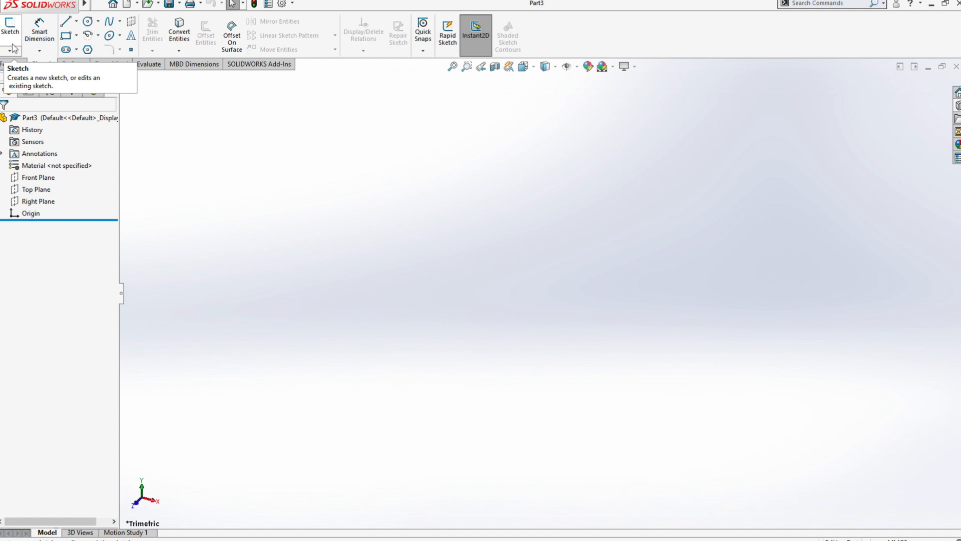
{"action": "left_click", "coordinate": [15, 65]}
{"action": "left_click", "coordinate": [44, 64]}
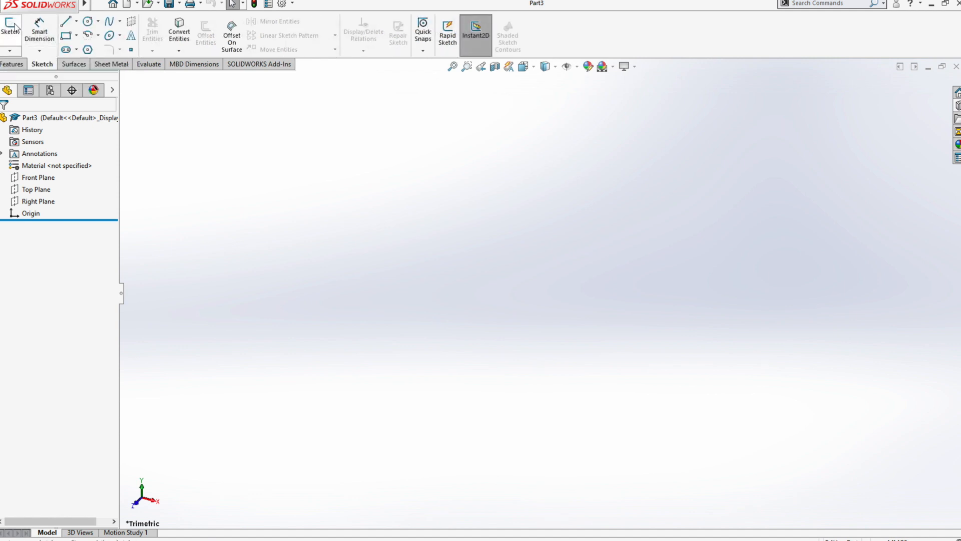
{"action": "left_click", "coordinate": [10, 28]}
{"action": "left_click", "coordinate": [322, 287]}
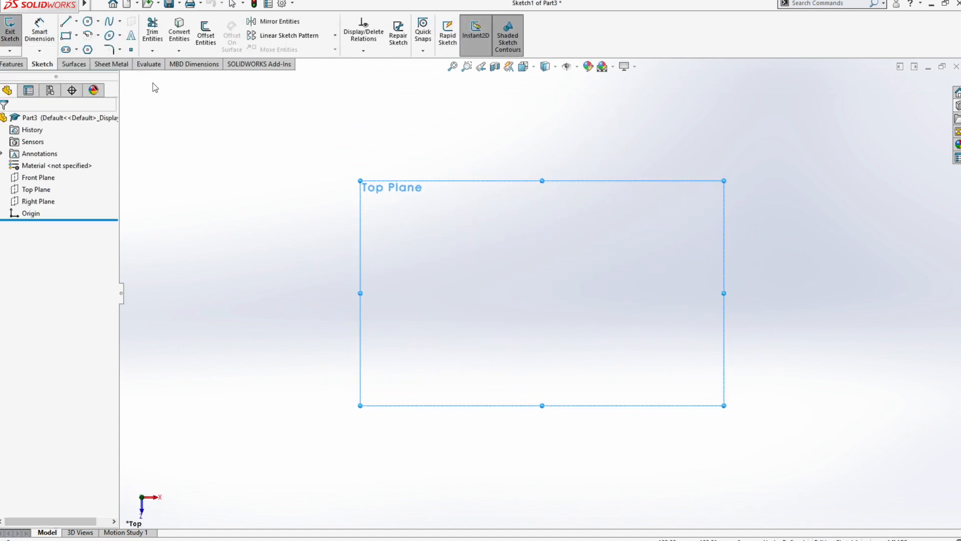
{"action": "left_click", "coordinate": [89, 23]}
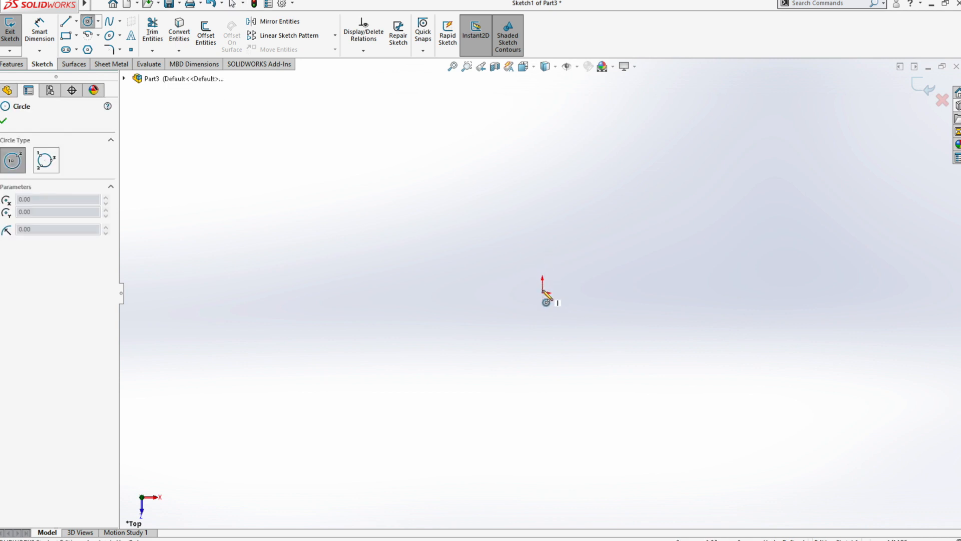
{"action": "left_click", "coordinate": [544, 293]}
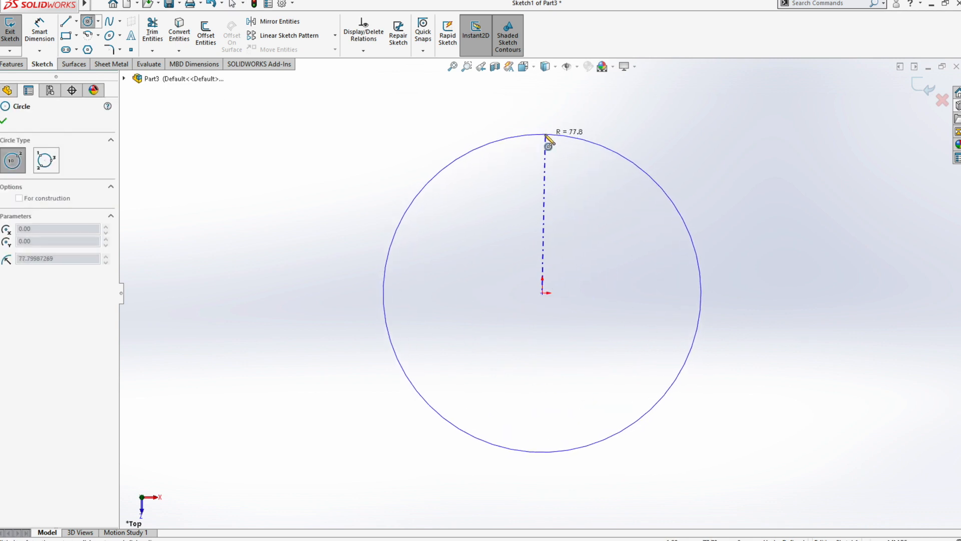
{"action": "left_click", "coordinate": [551, 135]}
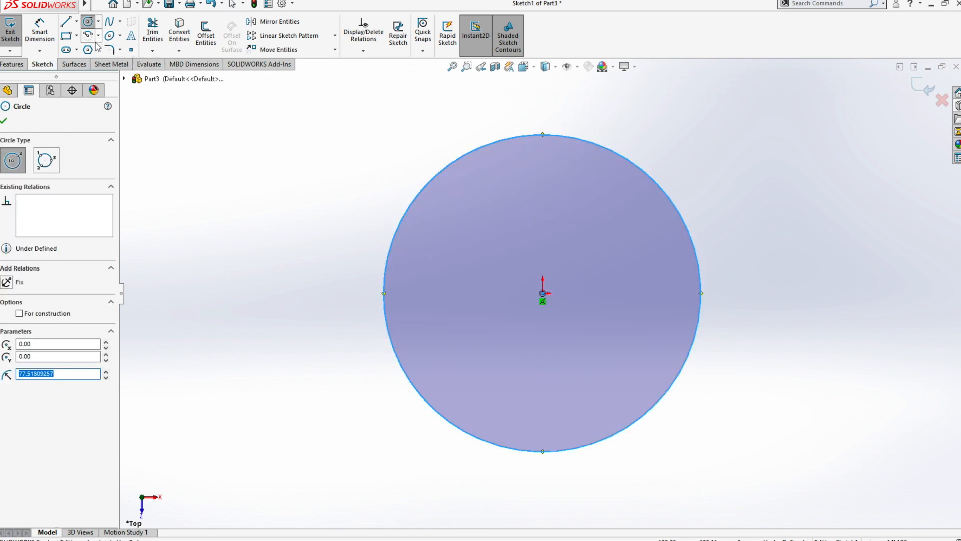
Sketch a small circle about 5.6 mm in diameter, centred on the large circle's uppermost quadrant point
{"action": "left_click", "coordinate": [93, 27]}
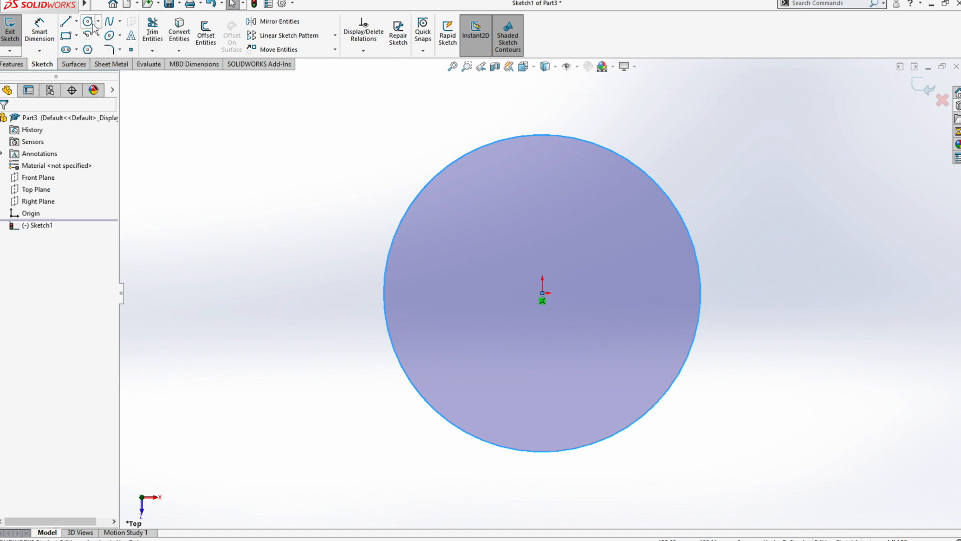
{"action": "left_click", "coordinate": [94, 25]}
{"action": "left_click", "coordinate": [542, 134]}
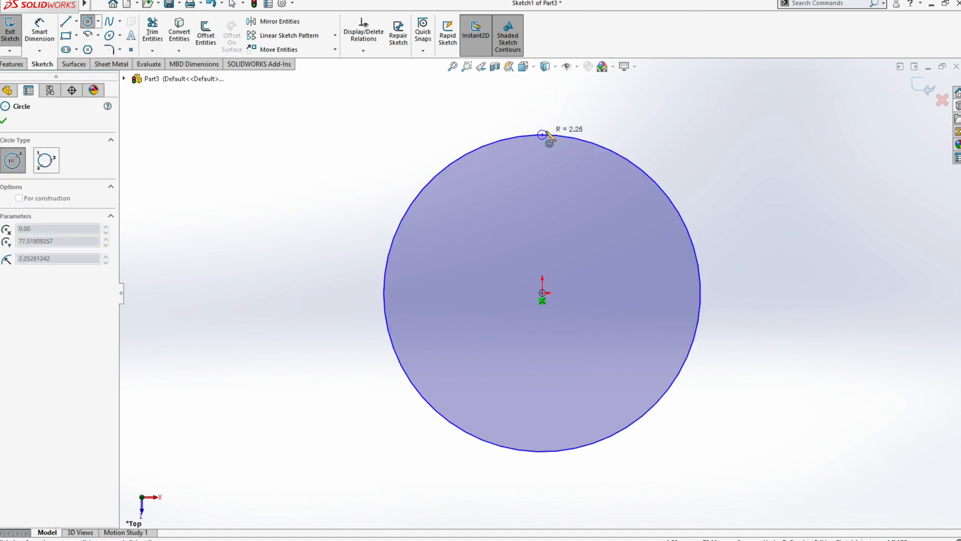
{"action": "left_click", "coordinate": [547, 132]}
{"action": "key", "text": "Escape"}
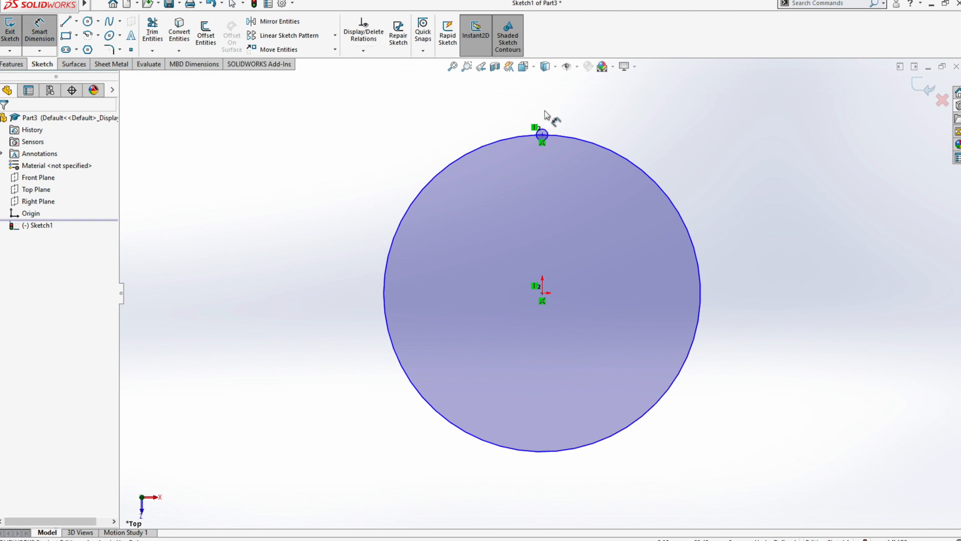
Dimension the small circle's diameter to 1 mm
{"action": "left_click", "coordinate": [546, 131]}
{"action": "left_click", "coordinate": [598, 100]}
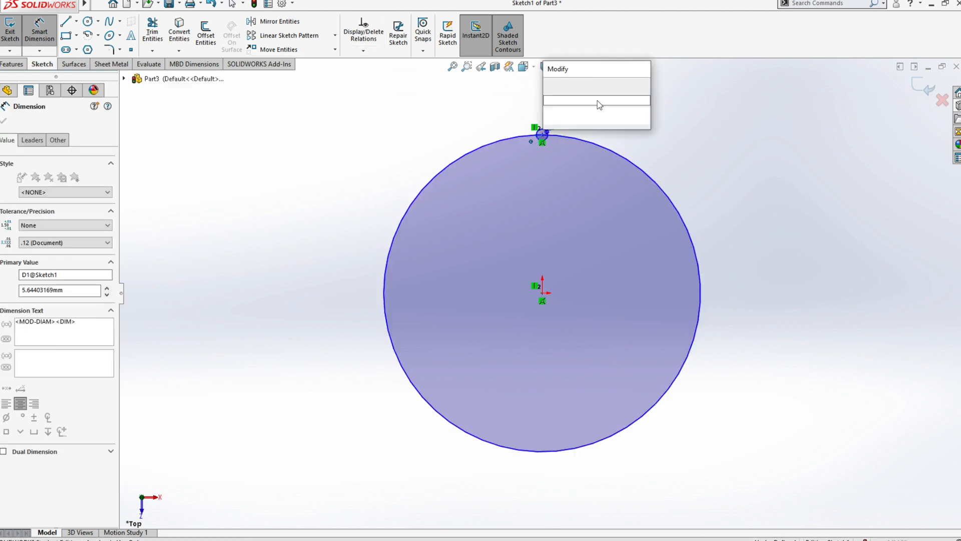
{"action": "type", "text": "1"}
{"action": "key", "text": "Return"}
{"action": "scroll", "coordinate": [605, 111], "scroll_direction": "down", "scroll_amount": 5}
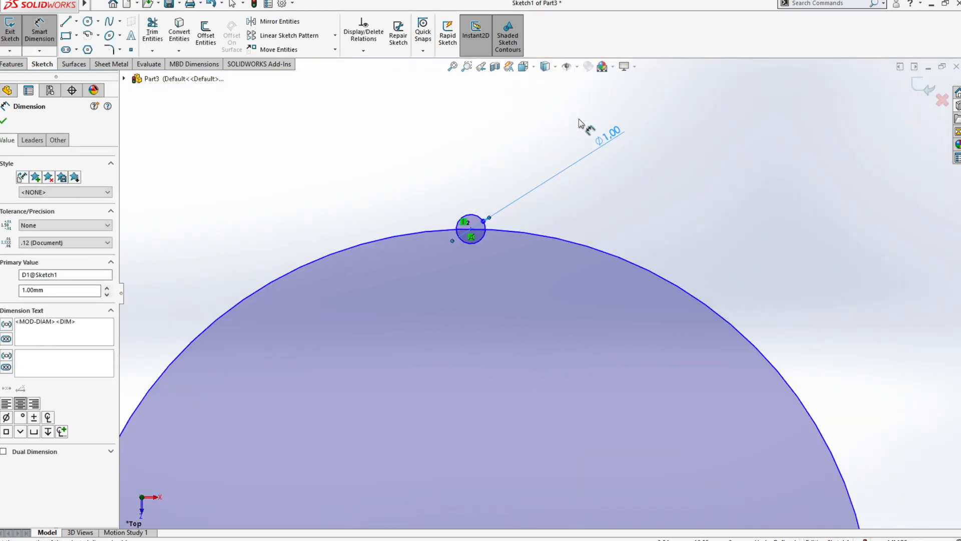
Dimension the large circle's diameter to 25 mm
{"action": "left_click", "coordinate": [579, 247]}
{"action": "left_click", "coordinate": [714, 187]}
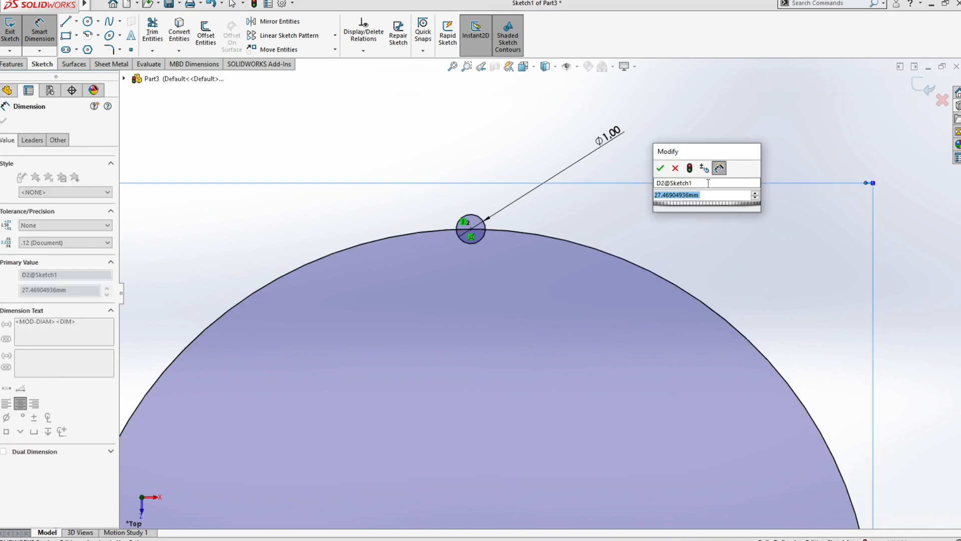
{"action": "type", "text": "25"}
{"action": "key", "text": "Return"}
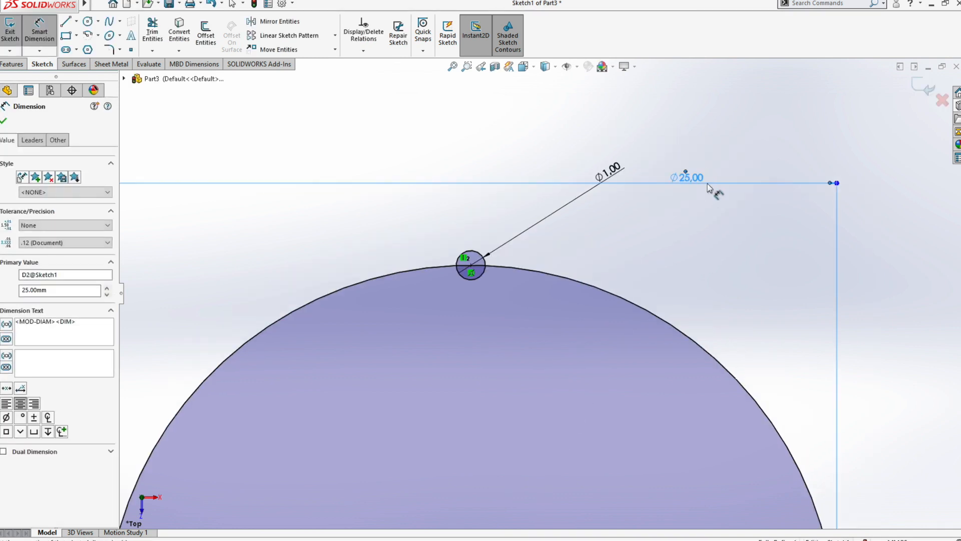
{"action": "key", "text": "Escape"}
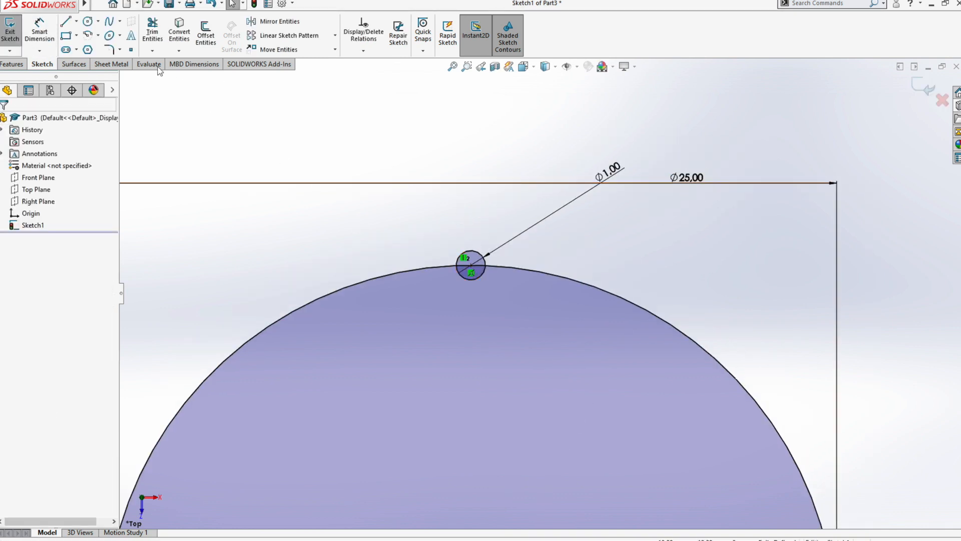
Open a gap in the 25 mm circle by trimming it and the 1 mm circle to closest, keeping construction geometry, and exit the sketch
{"action": "left_click", "coordinate": [152, 31]}
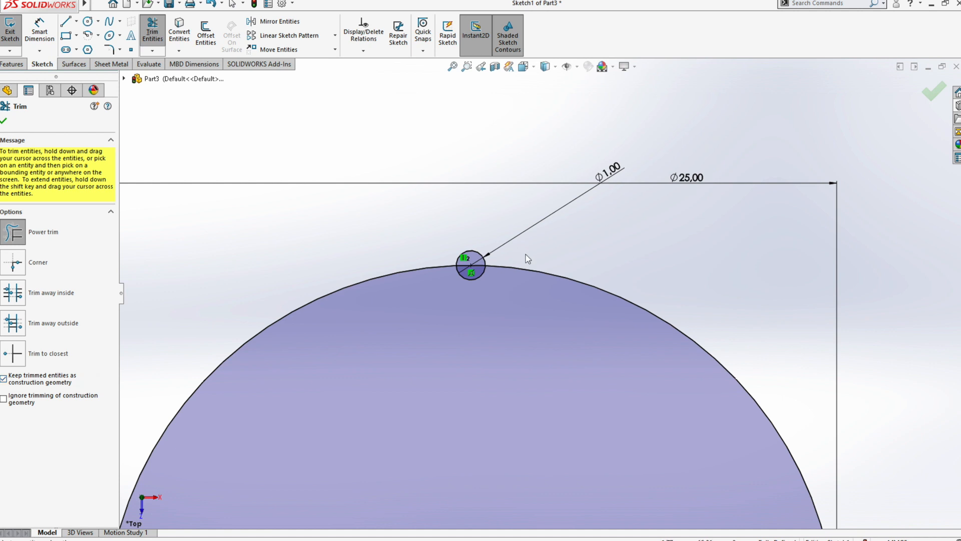
{"action": "scroll", "coordinate": [523, 250], "scroll_direction": "down", "scroll_amount": 3}
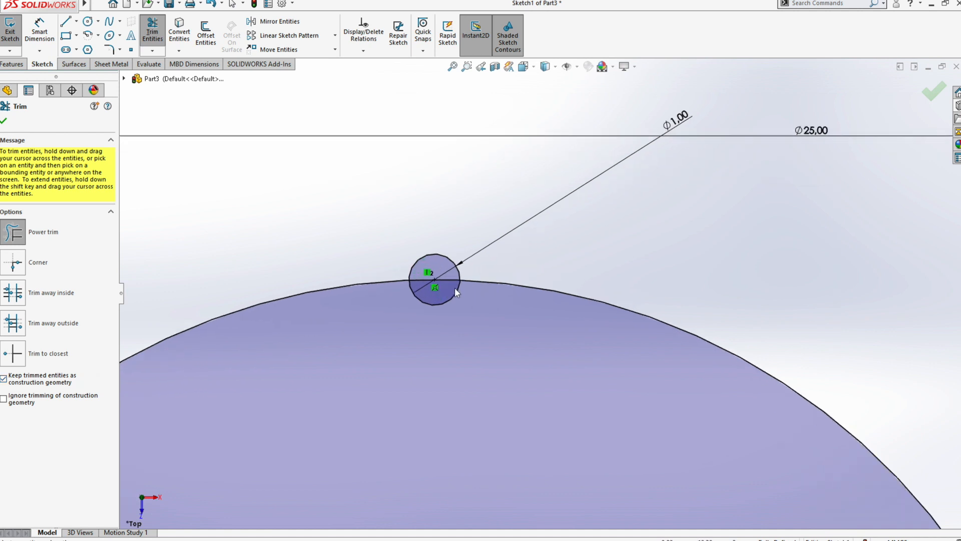
{"action": "left_click", "coordinate": [12, 352]}
{"action": "left_click", "coordinate": [426, 280]}
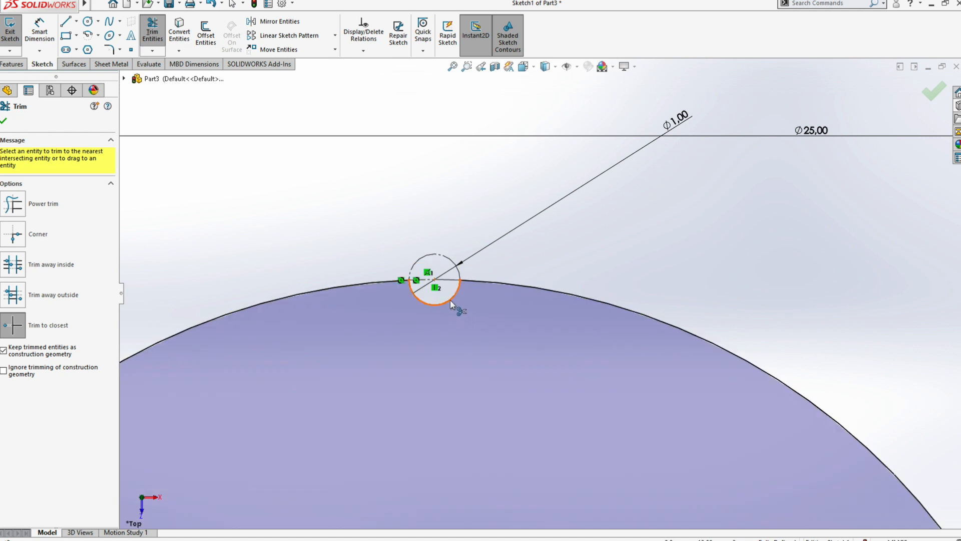
{"action": "left_click", "coordinate": [450, 300]}
{"action": "key", "text": "f"}
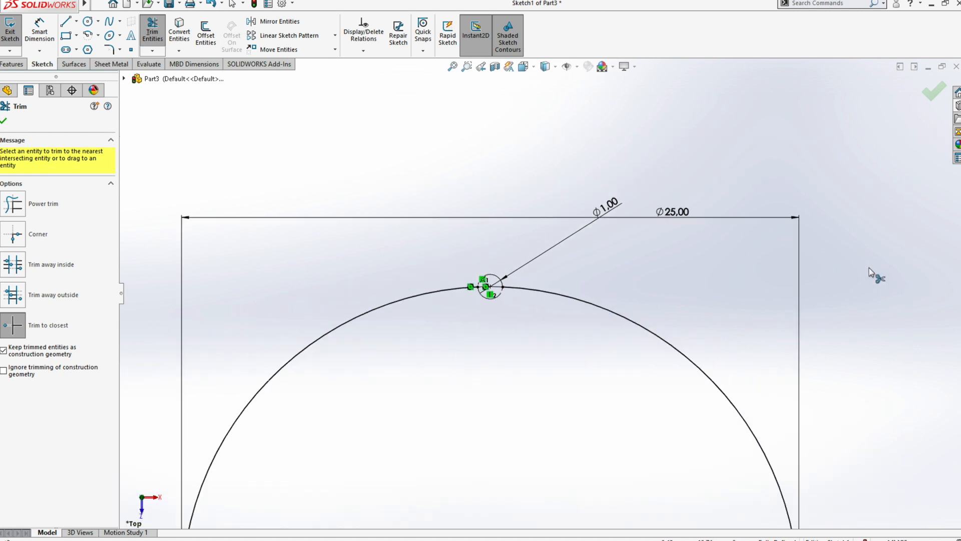
{"action": "left_click", "coordinate": [932, 92]}
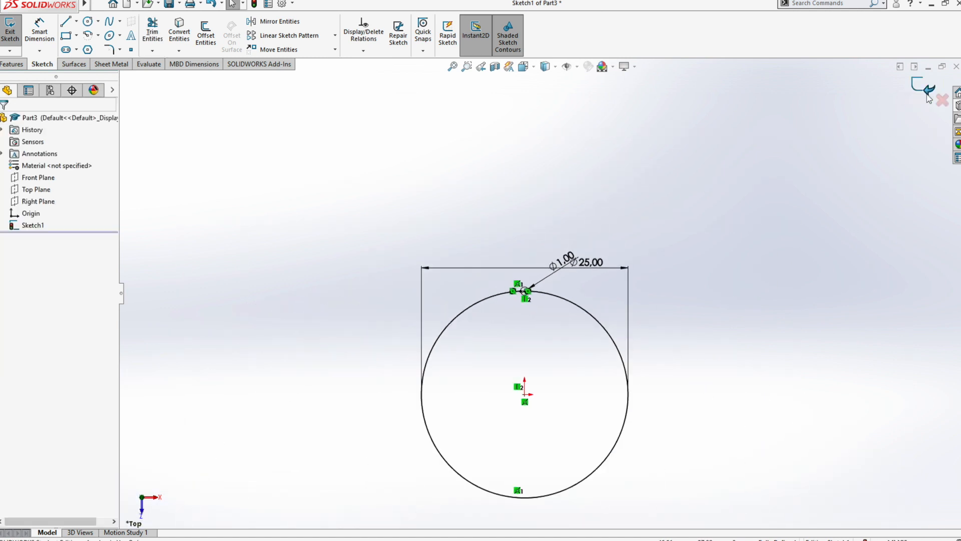
{"action": "left_click", "coordinate": [923, 88]}
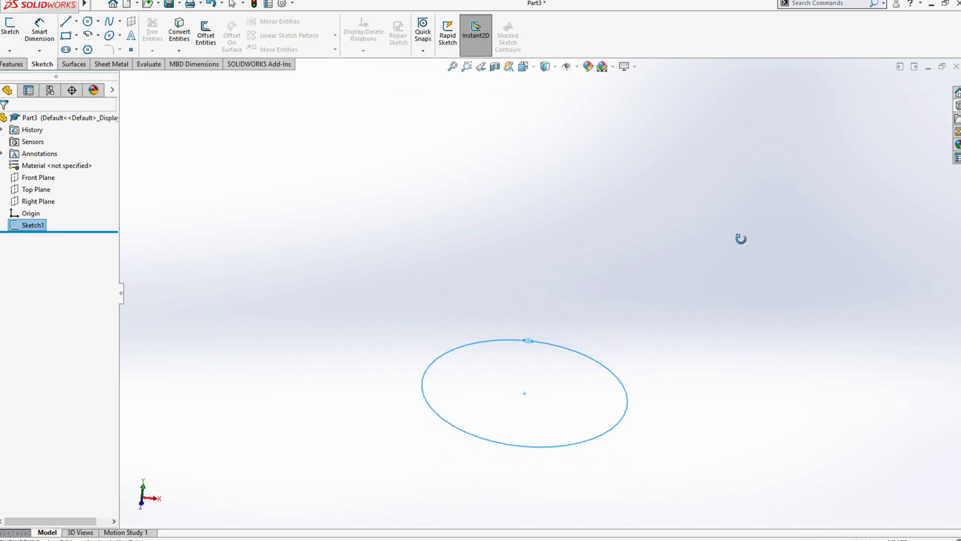
Create a reference plane offset about 38.5 mm above the Top Plane
{"action": "left_click", "coordinate": [38, 177]}
{"action": "middle_click_drag", "start_coordinate": [536, 326], "coordinate": [630, 355]}
{"action": "left_click", "coordinate": [36, 189]}
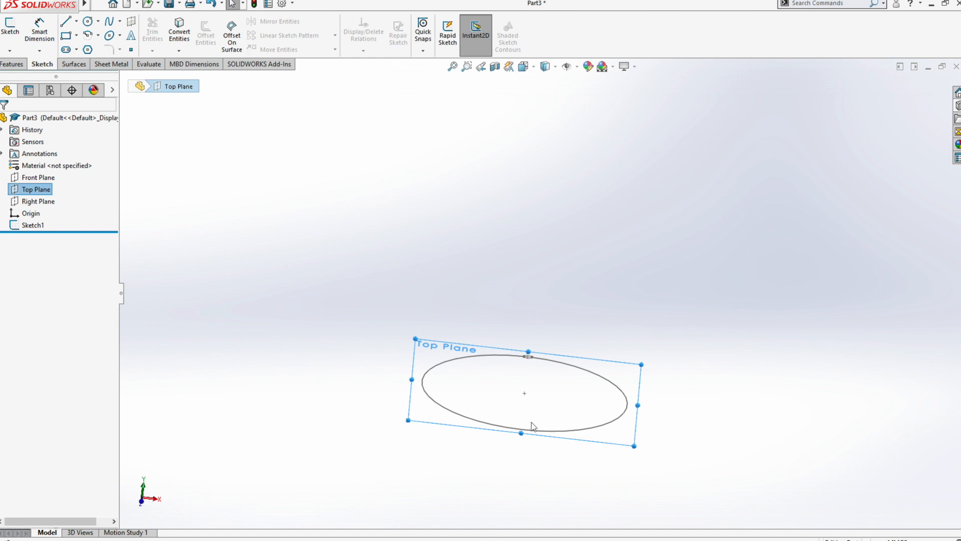
{"action": "left_click_drag", "start_coordinate": [592, 447], "coordinate": [682, 155], "text": "ctrl"}
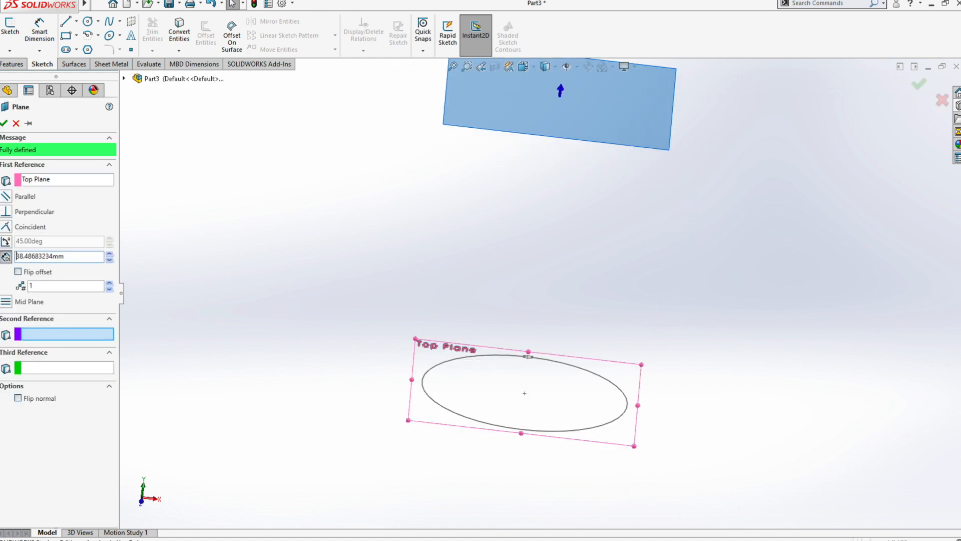
{"action": "left_click", "coordinate": [3, 123]}
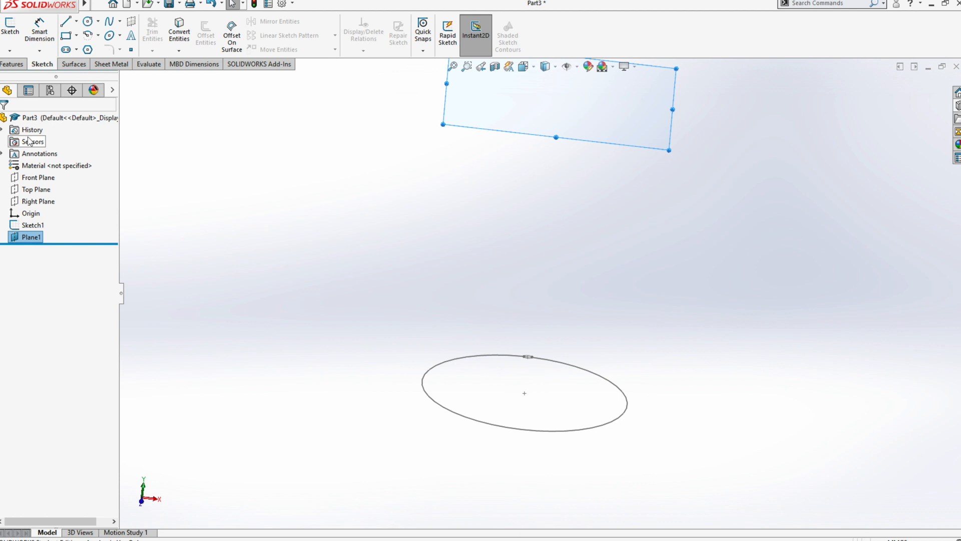
Start a sketch on the offset plane and draw a center rectangle about 14.7 by 13.6 mm, centred on the lower profile's gap circle
{"action": "key", "text": "ctrl+8"}
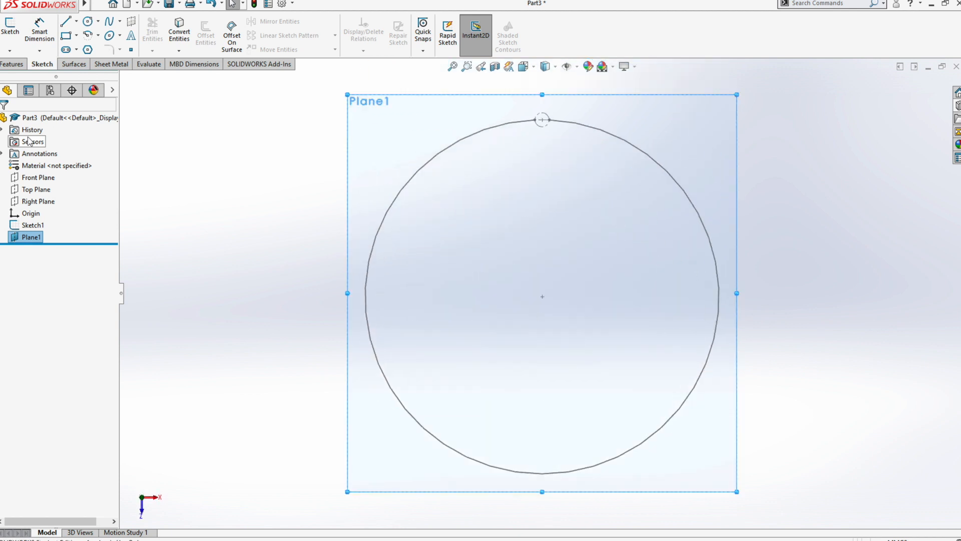
{"action": "scroll", "coordinate": [542, 354], "scroll_direction": "up", "scroll_amount": 5}
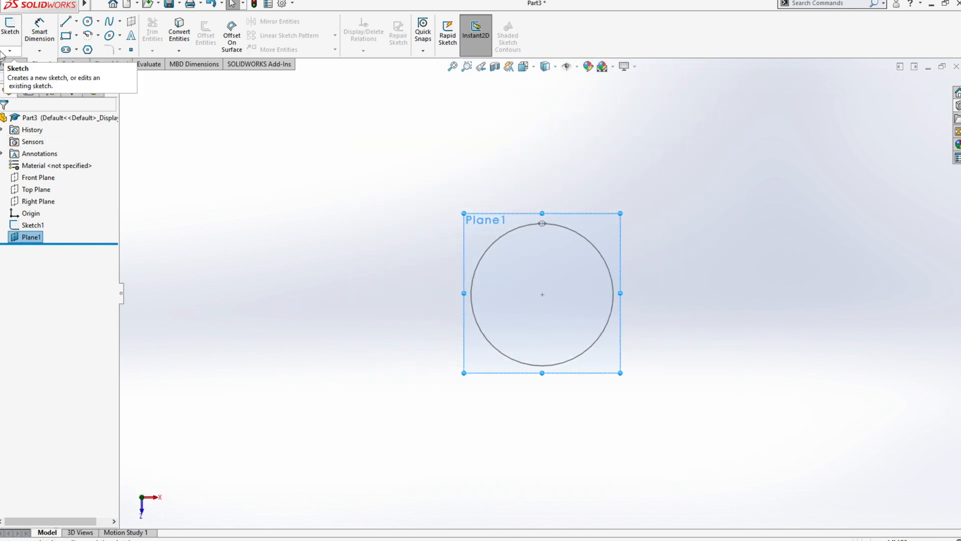
{"action": "left_click", "coordinate": [76, 36]}
{"action": "left_click", "coordinate": [93, 60]}
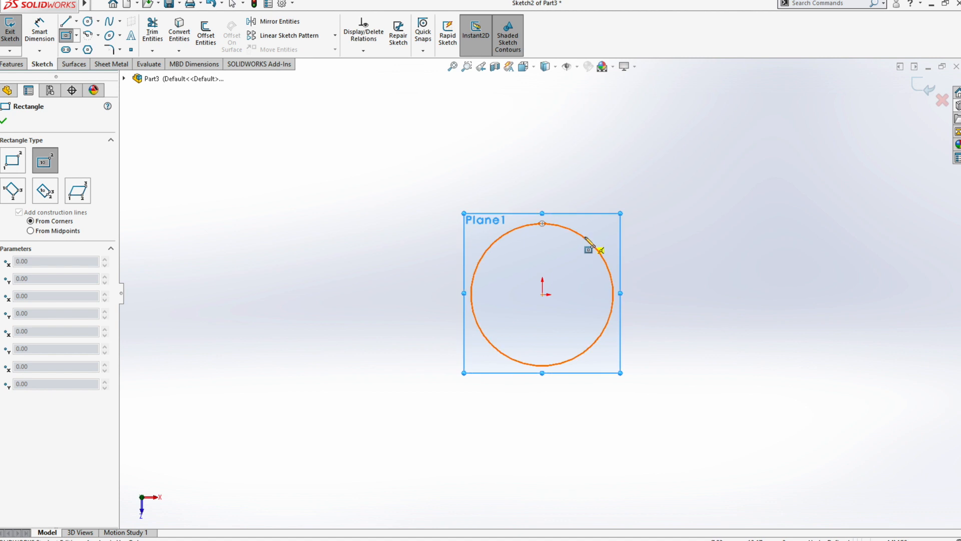
{"action": "left_click", "coordinate": [542, 223]}
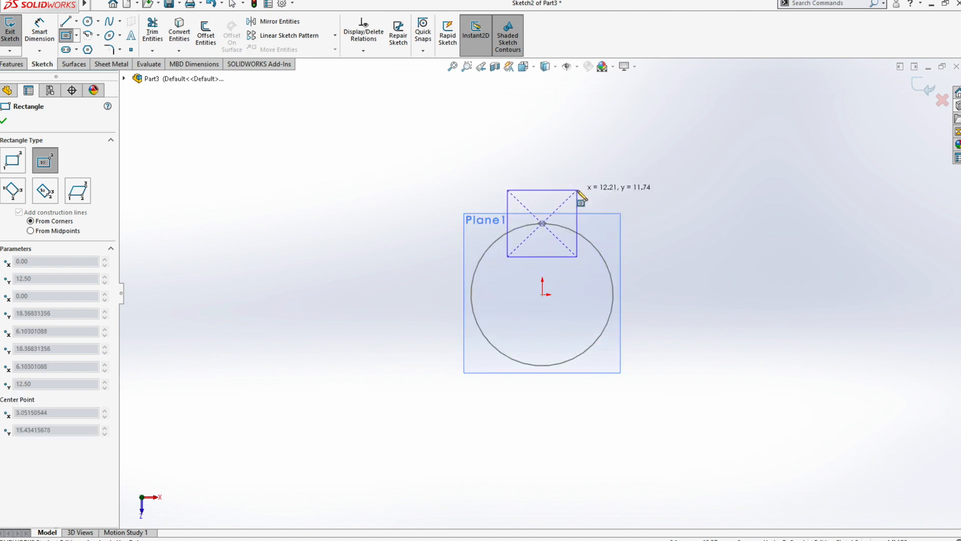
{"action": "left_click", "coordinate": [584, 184]}
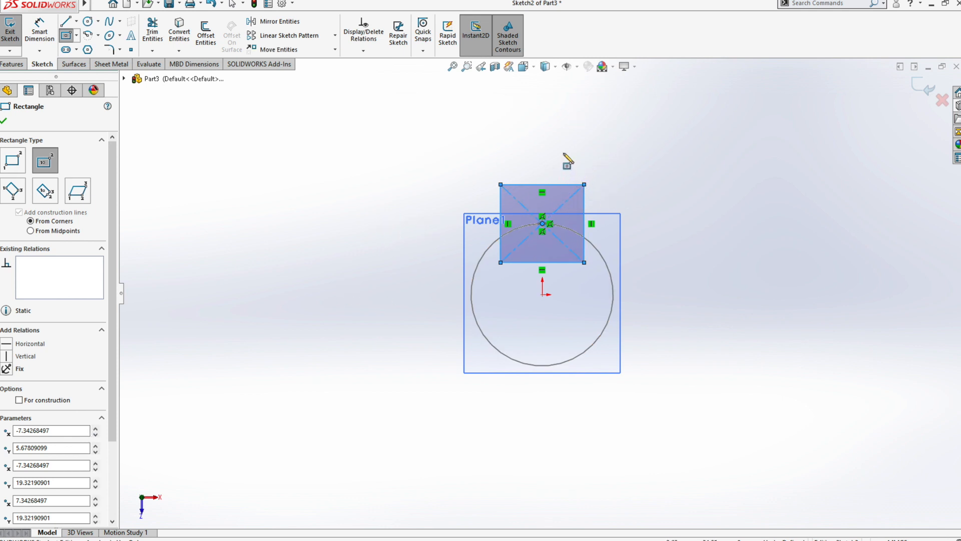
Dimension the rectangle to 15 mm wide and 15 mm high
{"action": "key", "text": "d"}
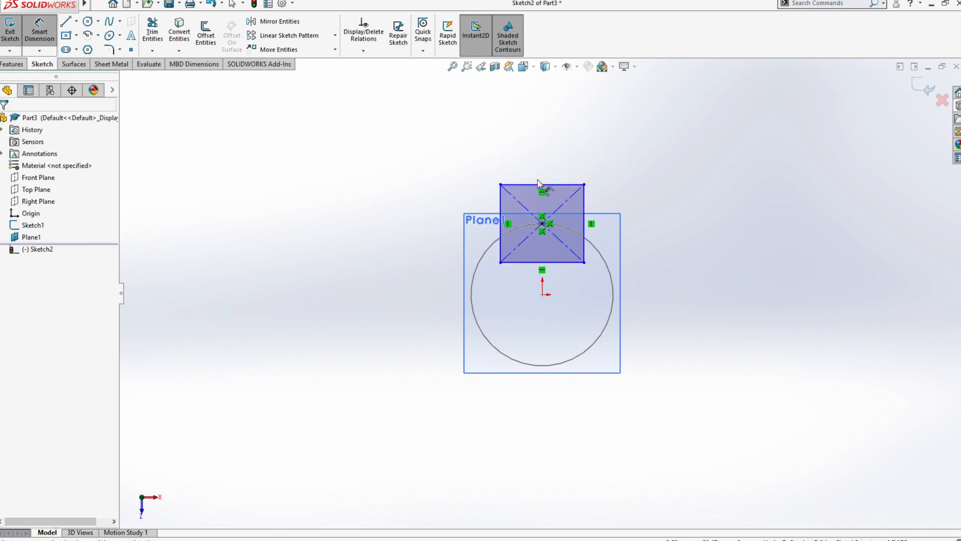
{"action": "left_click", "coordinate": [545, 185]}
{"action": "left_click", "coordinate": [553, 140]}
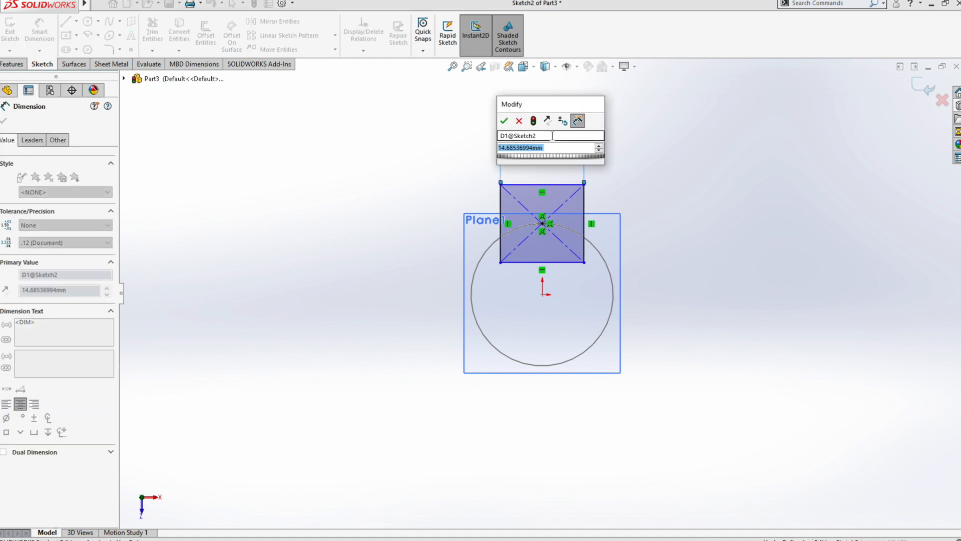
{"action": "type", "text": "15"}
{"action": "key", "text": "Return"}
{"action": "left_click", "coordinate": [585, 203]}
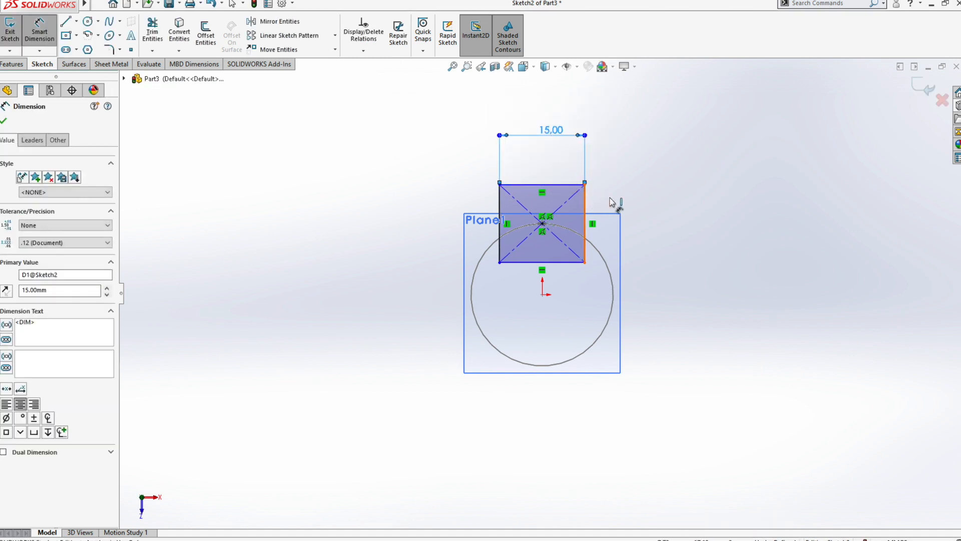
{"action": "left_click", "coordinate": [693, 205]}
{"action": "type", "text": "15"}
{"action": "key", "text": "Return"}
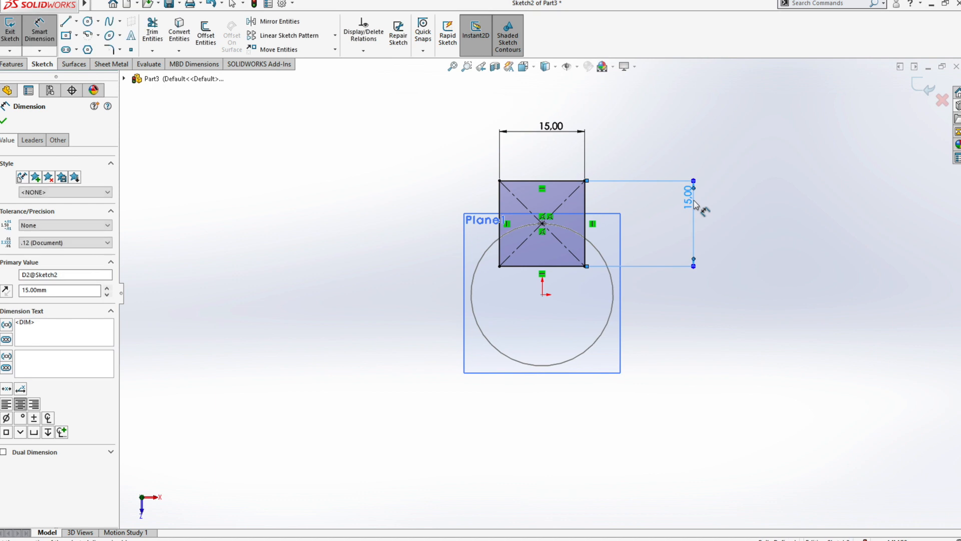
{"action": "key", "text": "Escape"}
Round all four corners of the square with 2 mm sketch fillets
{"action": "left_click", "coordinate": [109, 49]}
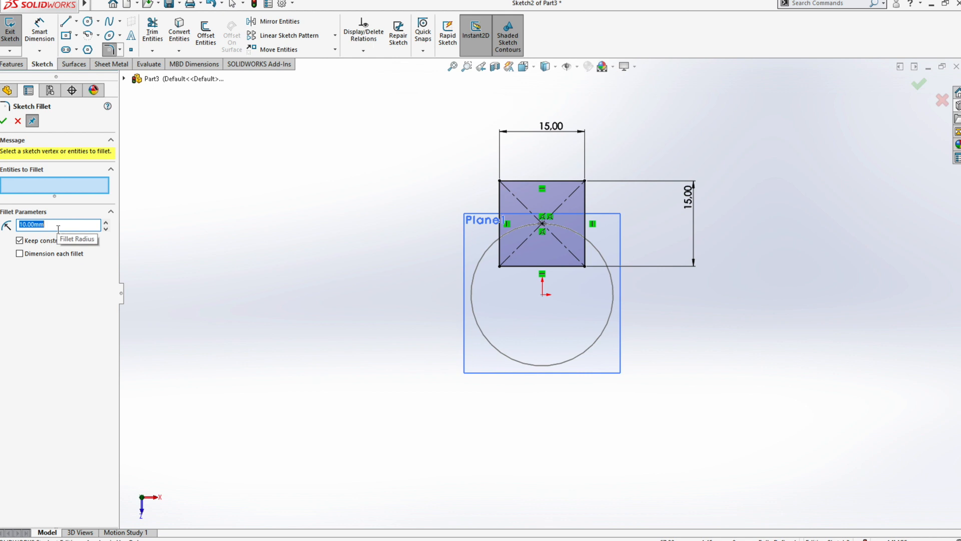
{"action": "left_click", "coordinate": [500, 182]}
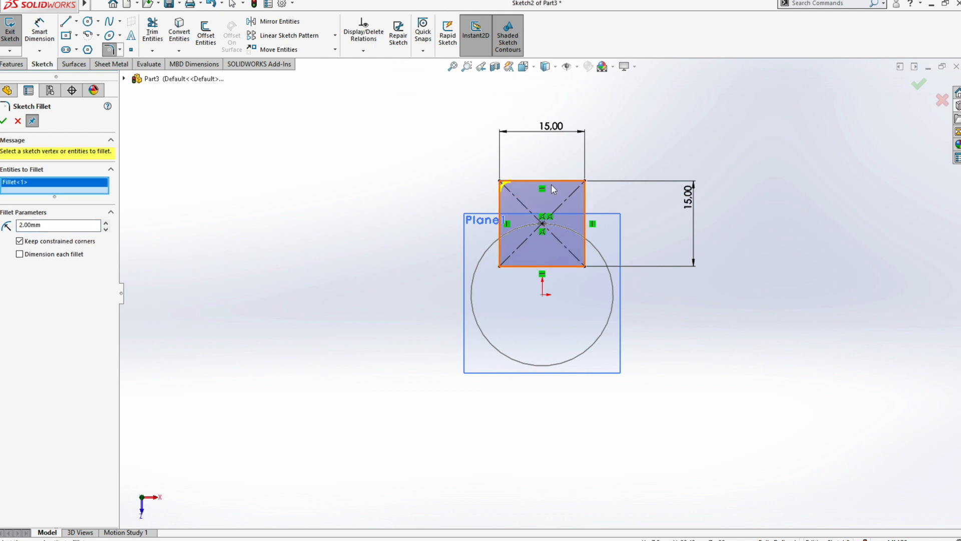
{"action": "left_click", "coordinate": [585, 181]}
{"action": "left_click", "coordinate": [585, 267]}
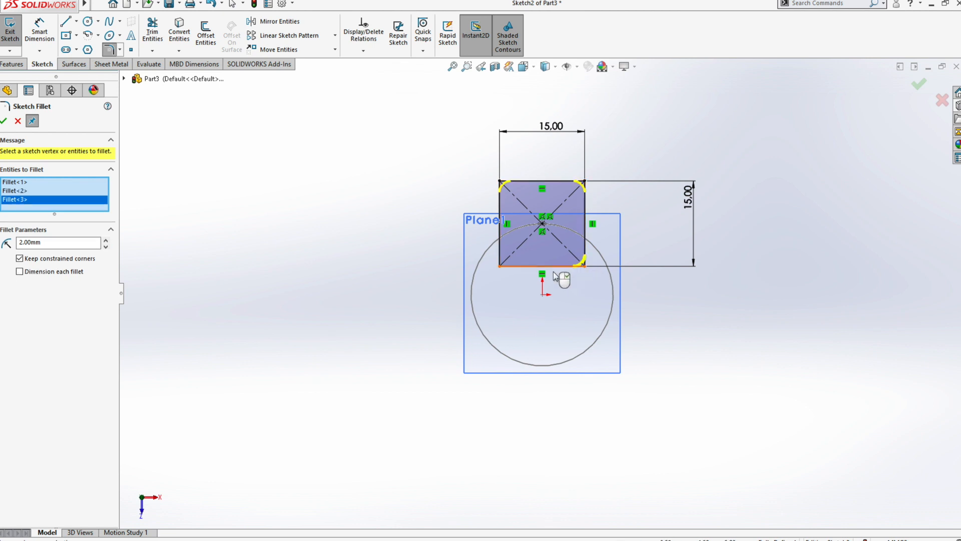
{"action": "left_click", "coordinate": [499, 266]}
{"action": "left_click", "coordinate": [4, 120]}
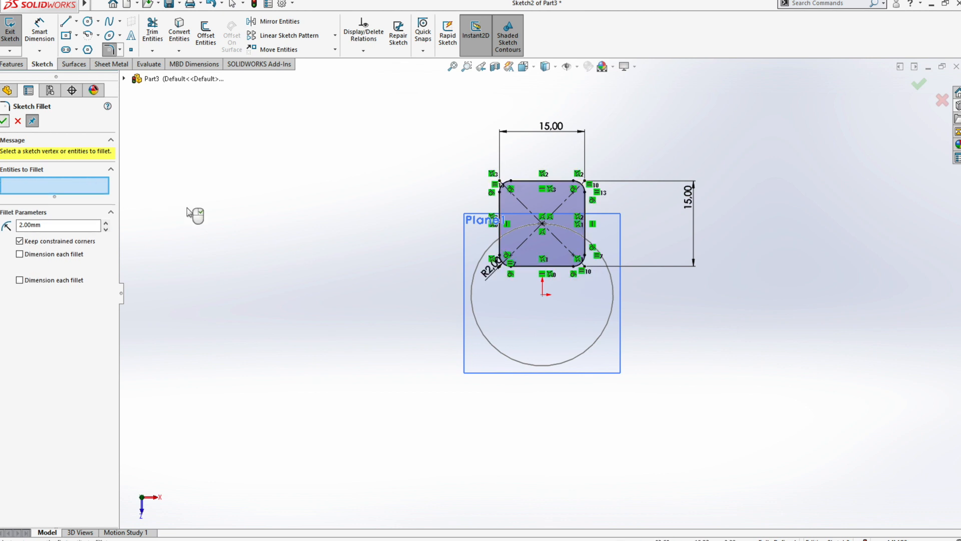
Sketch a small circle about 0.8 mm in diameter, centred on the midpoint of the square's upper edge
{"action": "left_click", "coordinate": [91, 22]}
{"action": "scroll", "coordinate": [541, 215], "scroll_direction": "down", "scroll_amount": 5}
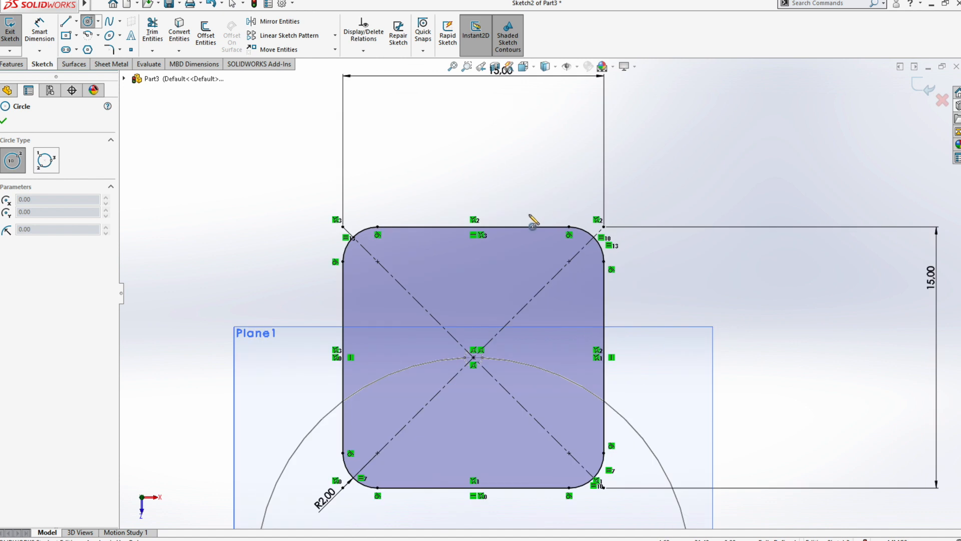
{"action": "left_click", "coordinate": [474, 227]}
{"action": "left_click", "coordinate": [480, 233]}
{"action": "key", "text": "Escape"}
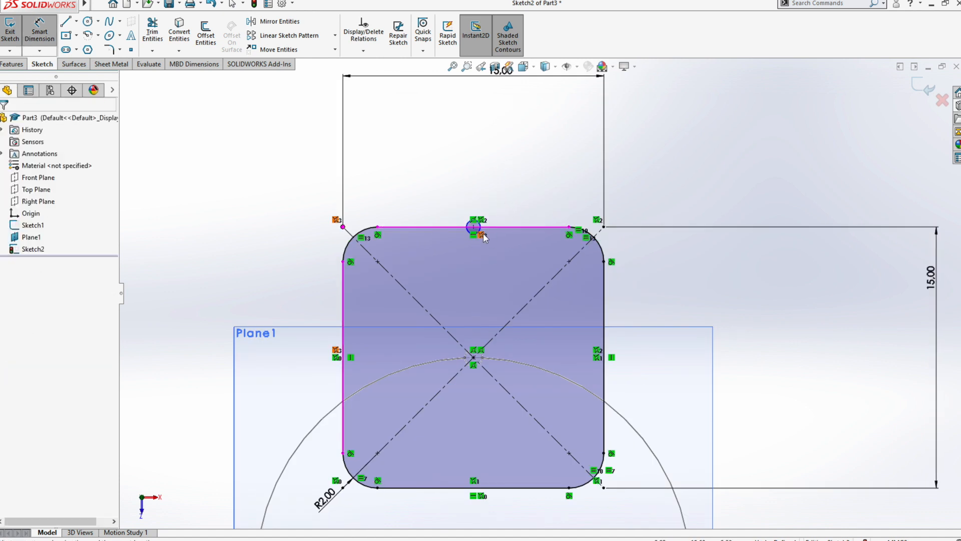
Dimension the diameter of the small circle on the square's upper edge to 1 mm
{"action": "left_click", "coordinate": [475, 221]}
{"action": "left_click", "coordinate": [451, 178]}
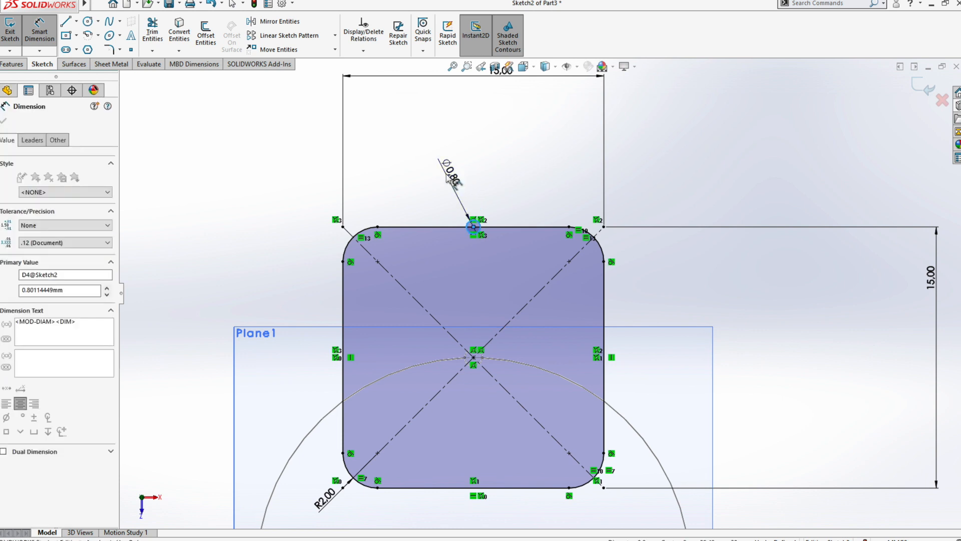
{"action": "type", "text": "1"}
{"action": "key", "text": "Return"}
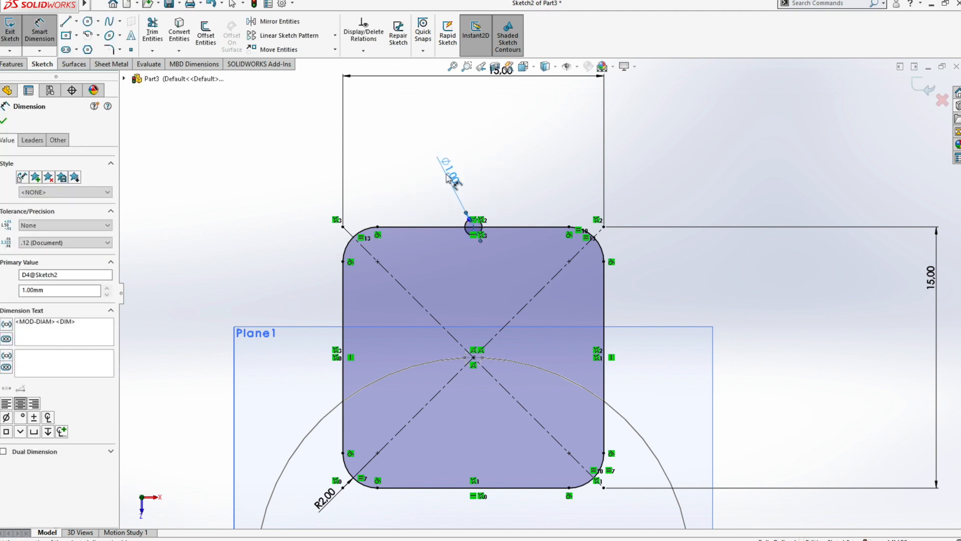
Trim the square's upper edge inside the 1 mm circle and the circle's arcs, keeping them as construction geometry, and exit the sketch
{"action": "left_click", "coordinate": [152, 32]}
{"action": "scroll", "coordinate": [471, 220], "scroll_direction": "down", "scroll_amount": 5}
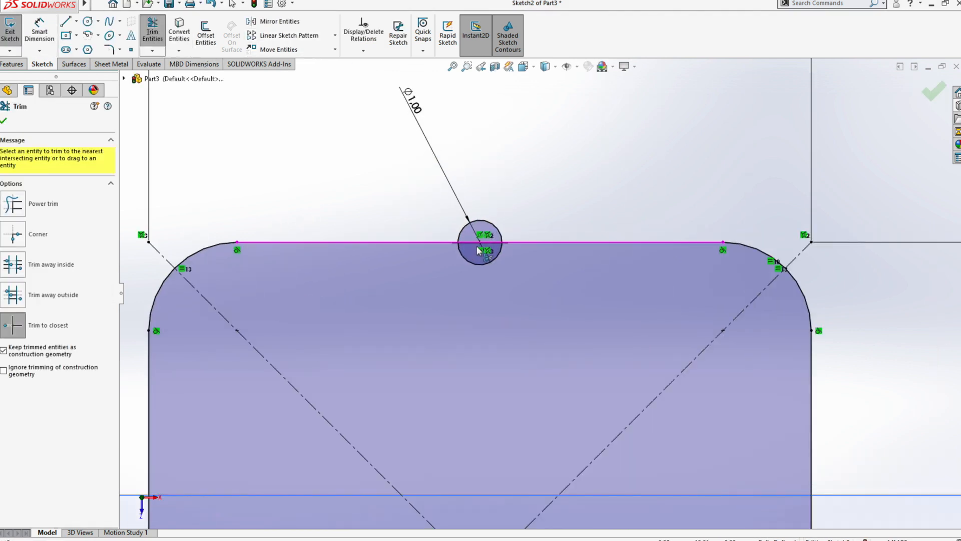
{"action": "left_click", "coordinate": [478, 249]}
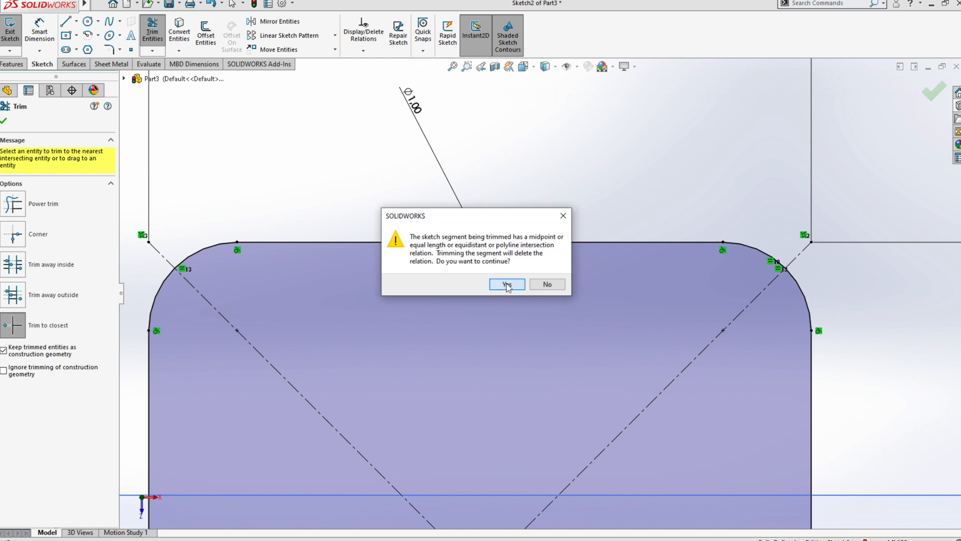
{"action": "left_click", "coordinate": [507, 284]}
{"action": "left_click", "coordinate": [496, 242]}
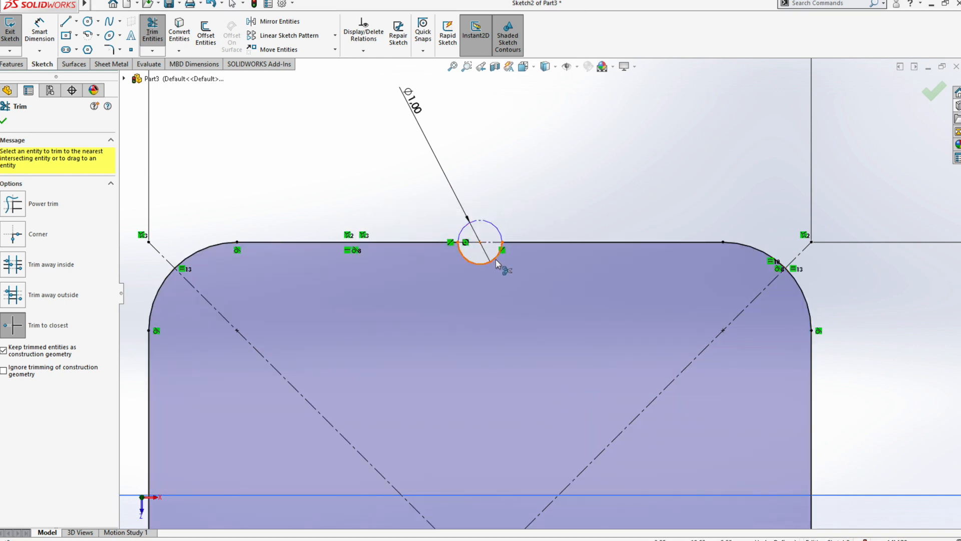
{"action": "left_click", "coordinate": [497, 263]}
{"action": "left_click", "coordinate": [932, 91]}
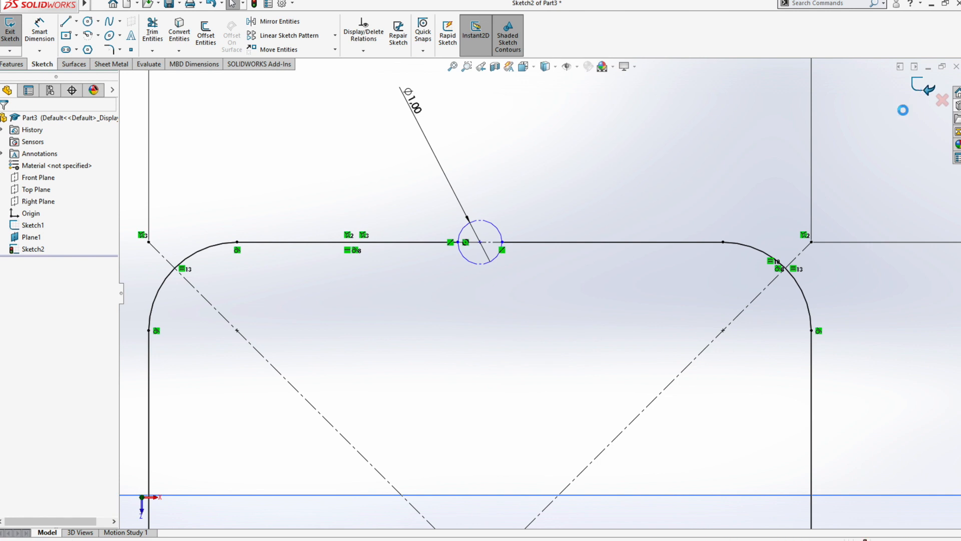
{"action": "left_click", "coordinate": [923, 86]}
{"action": "scroll", "coordinate": [682, 326], "scroll_direction": "up", "scroll_amount": 5}
{"action": "mouse_move", "coordinate": [682, 326]}
{"action": "middle_mouse_down"}
{"action": "mouse_move", "coordinate": [566, 361]}
{"action": "mouse_move", "coordinate": [654, 363]}
{"action": "mouse_move", "coordinate": [648, 341]}
{"action": "middle_mouse_up"}
{"action": "left_click", "coordinate": [653, 321]}
{"action": "left_click", "coordinate": [716, 289]}
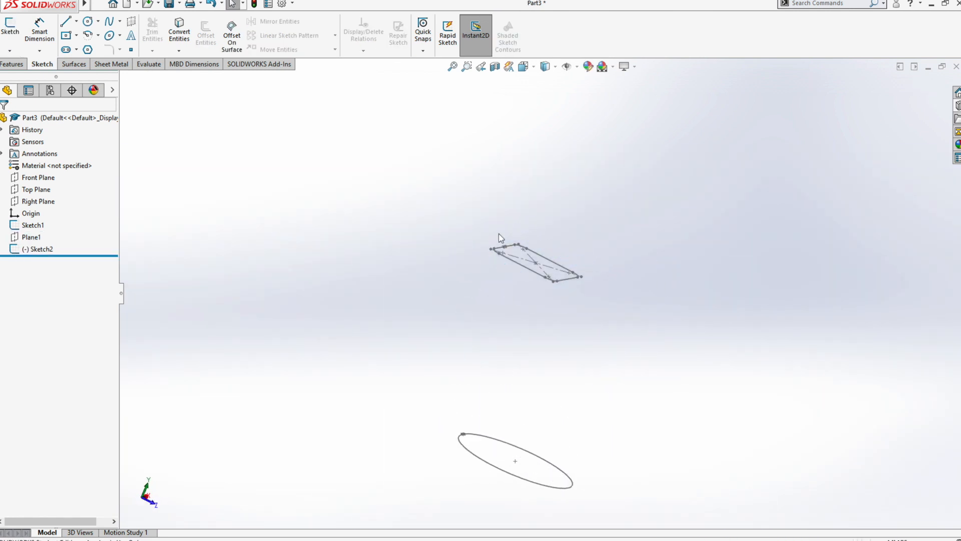
Start a bent Lofted Bend using the open circle sketch and the open rounded-square sketch as profiles
{"action": "left_click", "coordinate": [74, 64]}
{"action": "left_click", "coordinate": [111, 64]}
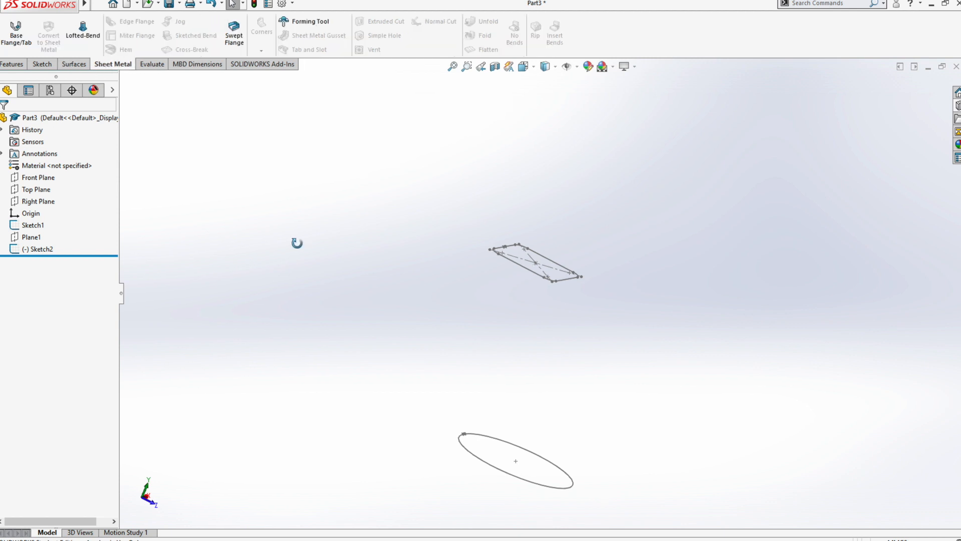
{"action": "middle_click_drag", "start_coordinate": [300, 240], "coordinate": [221, 144]}
{"action": "left_click", "coordinate": [83, 29]}
{"action": "mouse_move", "coordinate": [448, 467]}
{"action": "middle_mouse_down"}
{"action": "mouse_move", "coordinate": [485, 403]}
{"action": "mouse_move", "coordinate": [479, 420]}
{"action": "middle_mouse_up"}
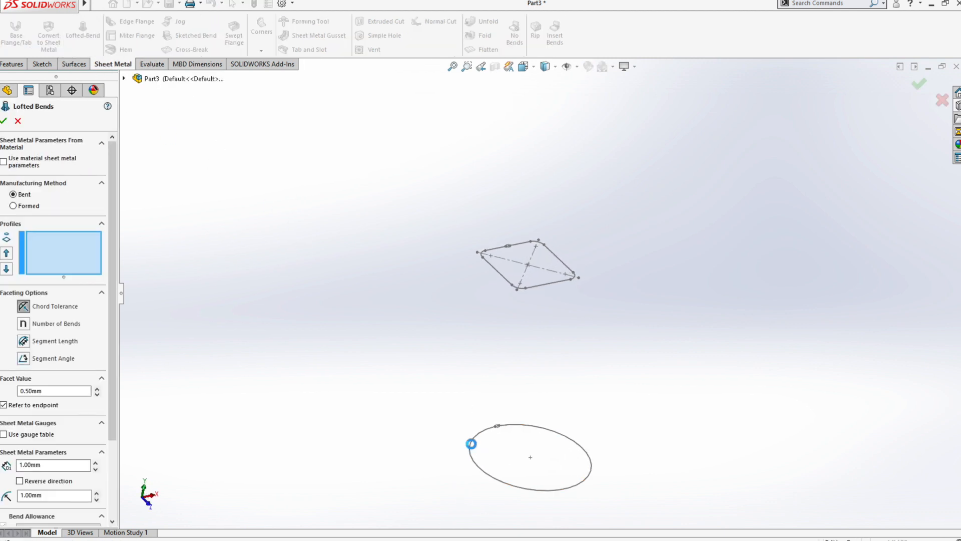
{"action": "left_click", "coordinate": [472, 447]}
{"action": "left_click", "coordinate": [490, 265]}
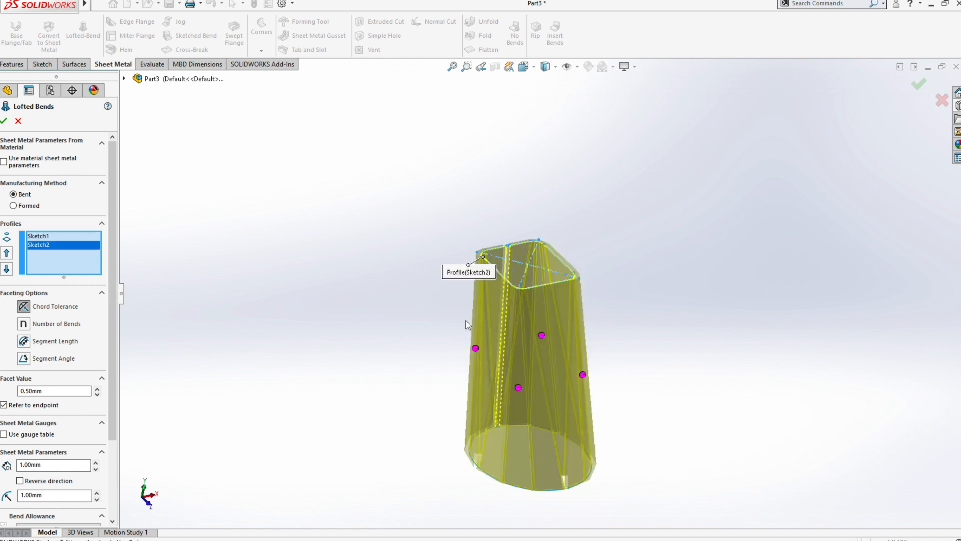
Set the lofted bend's sheet metal thickness to 0.35 mm
{"action": "middle_click_drag", "start_coordinate": [394, 364], "coordinate": [479, 425]}
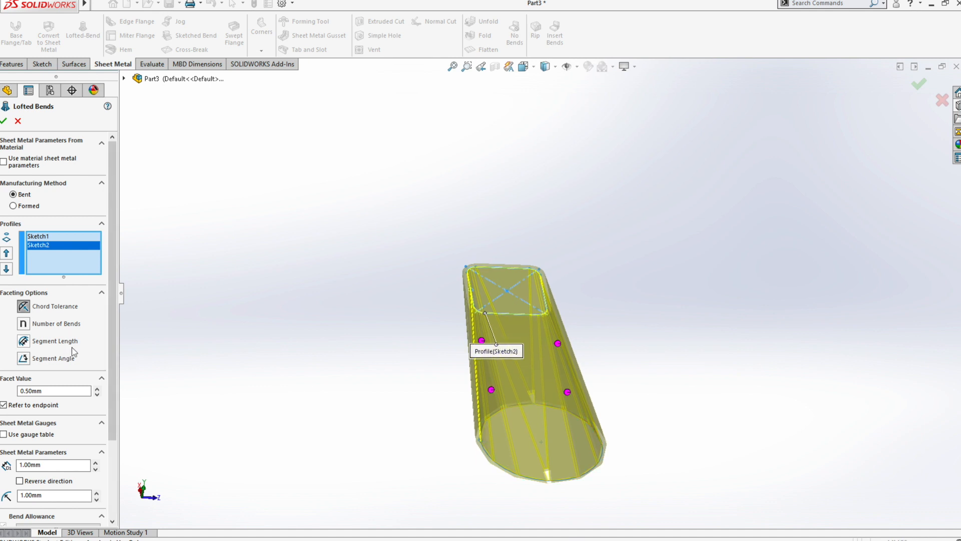
{"action": "scroll", "coordinate": [531, 455], "scroll_direction": "down", "scroll_amount": 3}
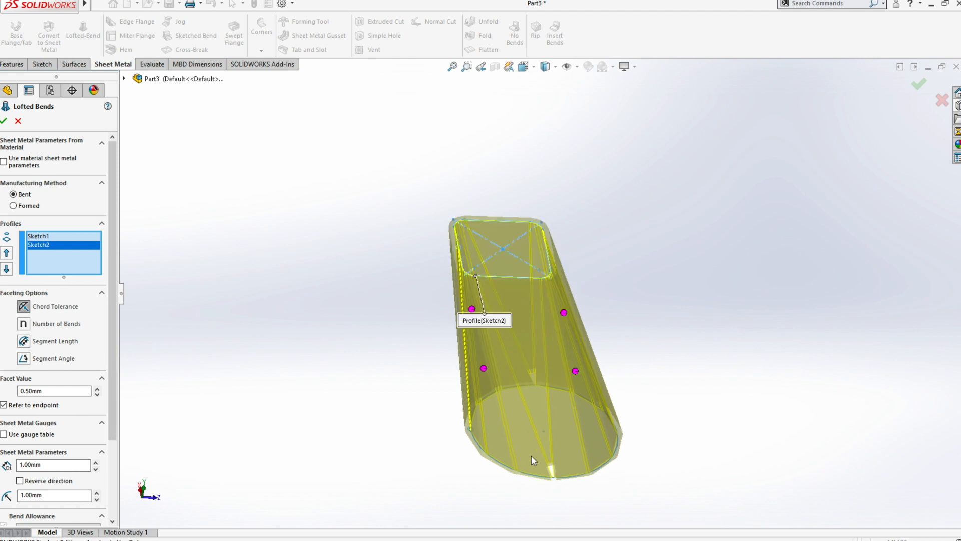
{"action": "middle_click_drag", "start_coordinate": [464, 422], "coordinate": [444, 369]}
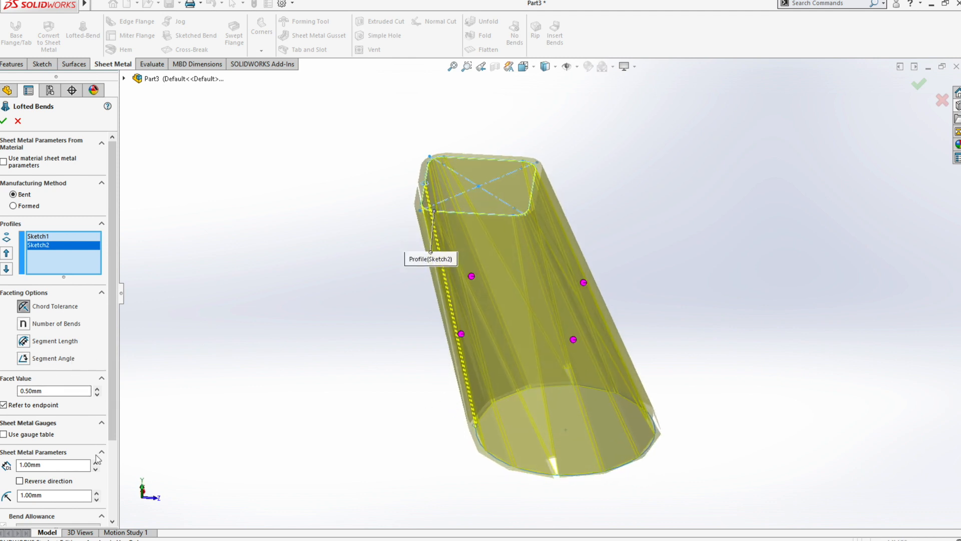
{"action": "double_click", "coordinate": [72, 466]}
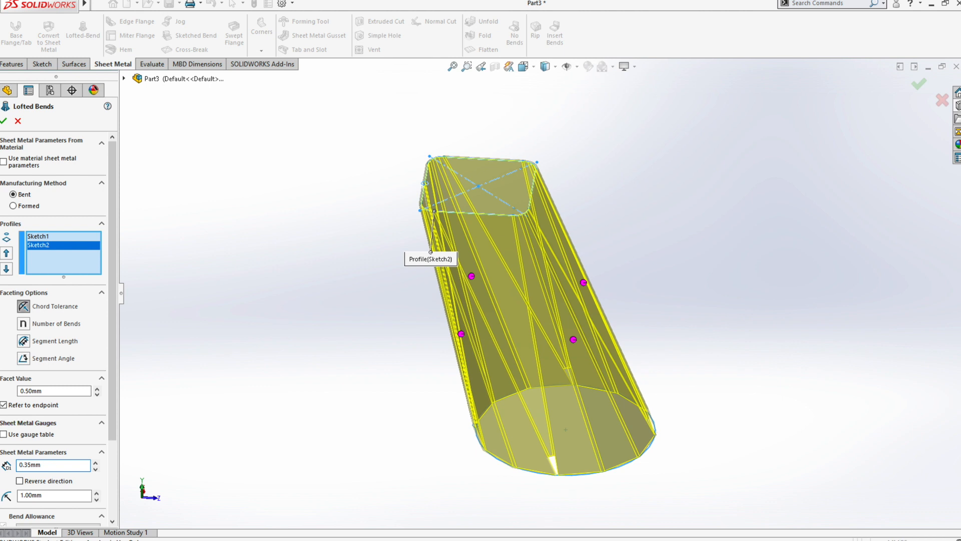
Try faceting by Number of Bends with a facet value of 5, and go back to Chord Tolerance at 0.50 mm
{"action": "left_click", "coordinate": [23, 324]}
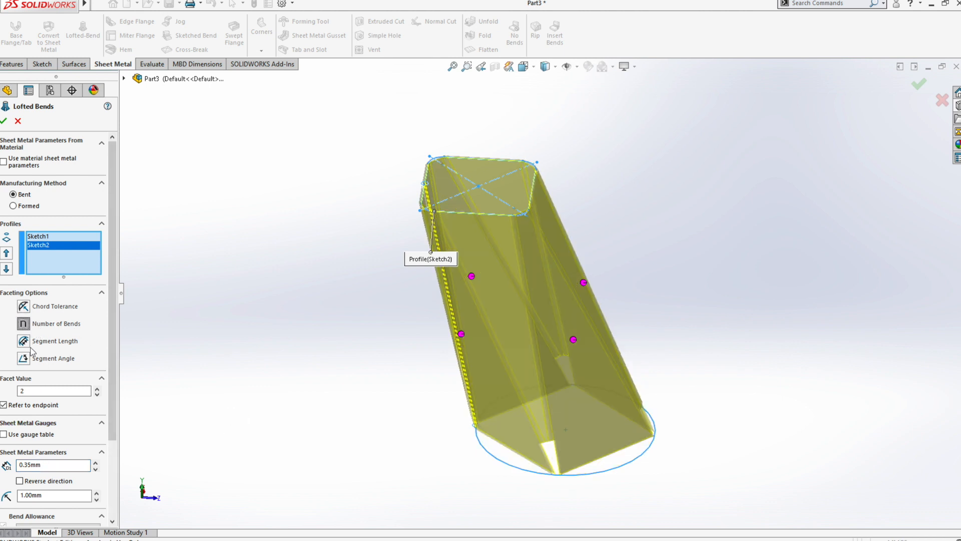
{"action": "double_click", "coordinate": [34, 391]}
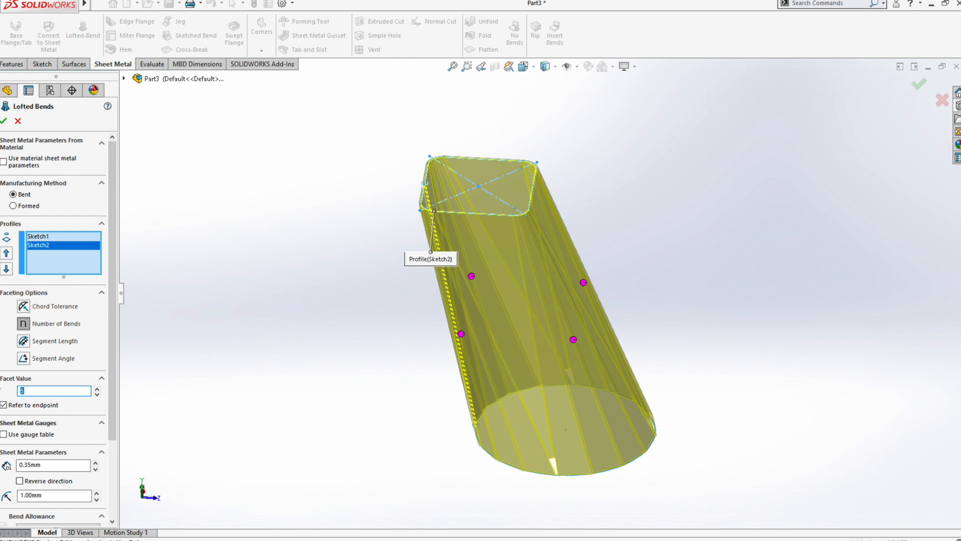
{"action": "left_click", "coordinate": [24, 342]}
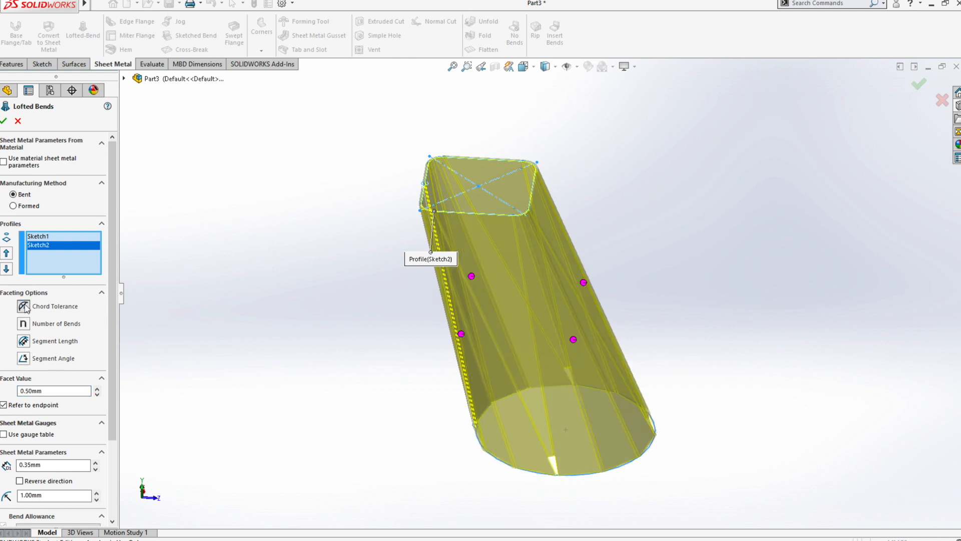
Set the lofted bend's bend radius to 0.50 mm
{"action": "left_click_drag", "start_coordinate": [116, 371], "coordinate": [115, 450]}
{"action": "double_click", "coordinate": [54, 400]}
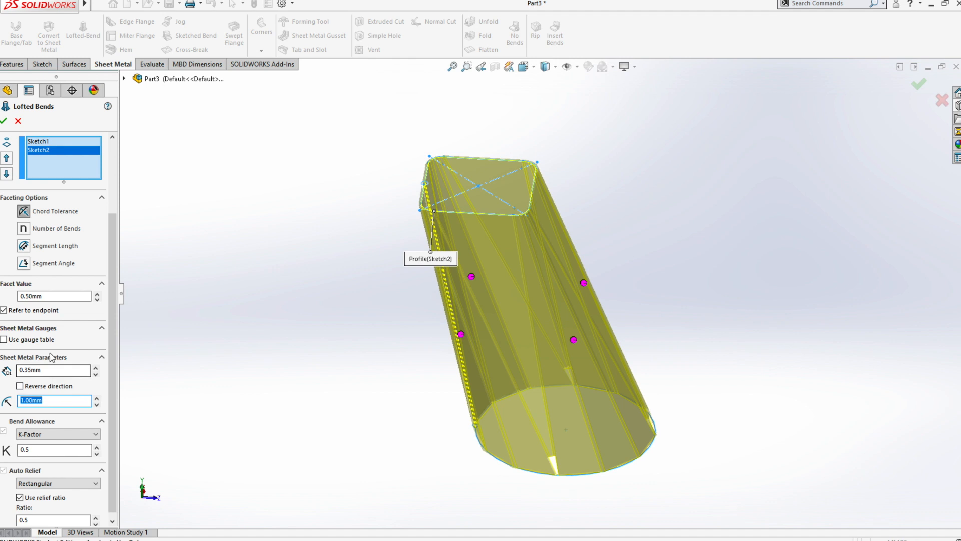
{"action": "left_click", "coordinate": [36, 403]}
{"action": "double_click", "coordinate": [36, 404]}
{"action": "type", "text": "0.35"}
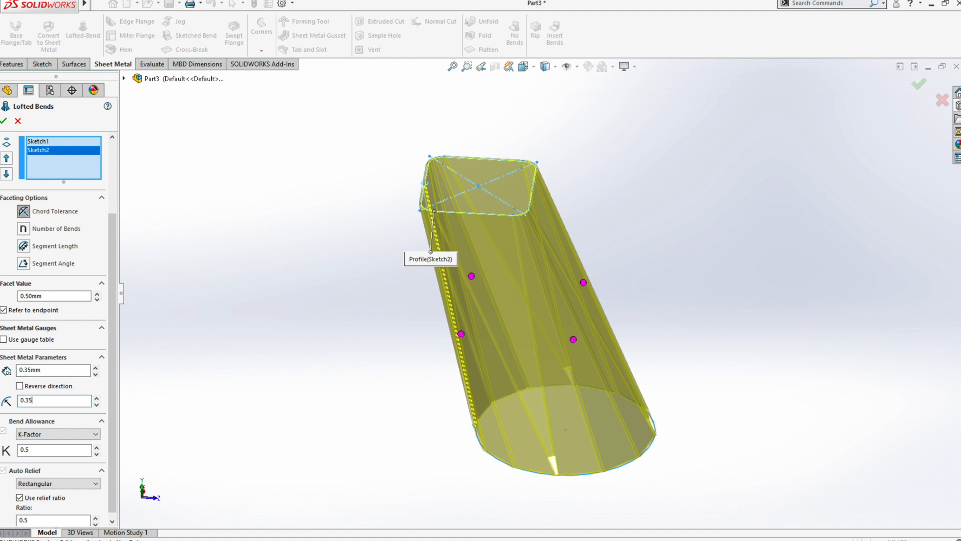
{"action": "key", "text": "Return"}
{"action": "double_click", "coordinate": [52, 403]}
{"action": "type", "text": "0.50mm"}
Set the K-Factor to 0.5 and create the lofted bend
{"action": "left_click", "coordinate": [65, 450]}
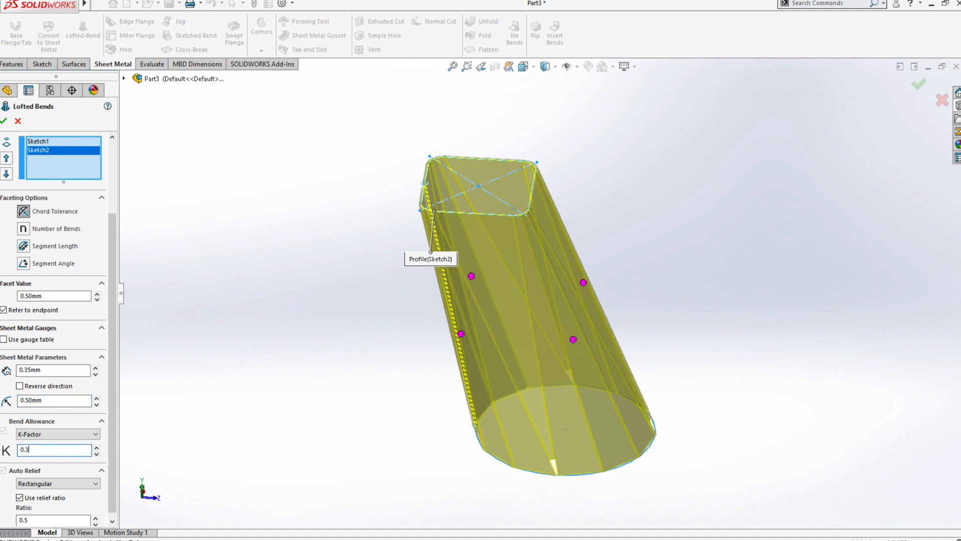
{"action": "type", "text": "5"}
{"action": "scroll", "coordinate": [113, 449], "scroll_direction": "down", "scroll_amount": 1}
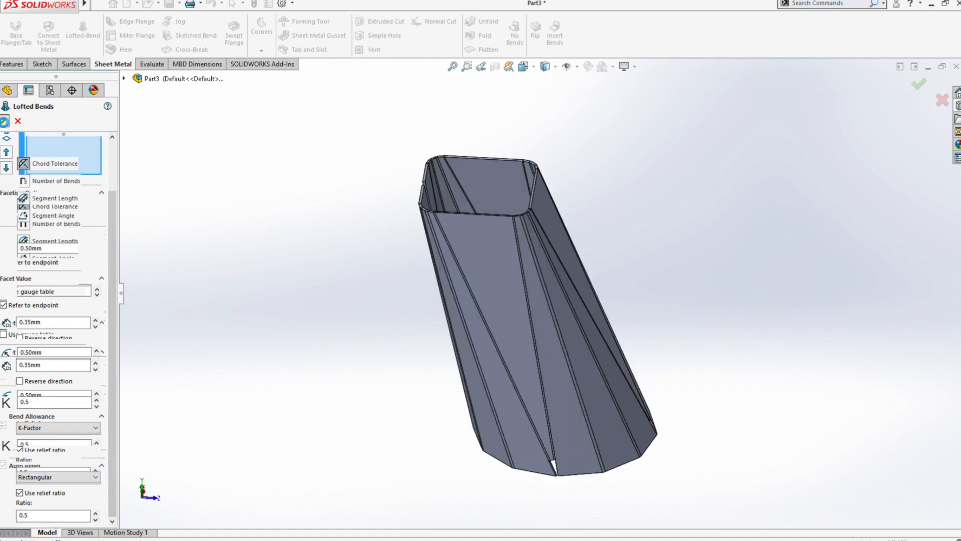
{"action": "middle_click_drag", "start_coordinate": [200, 250], "coordinate": [666, 397]}
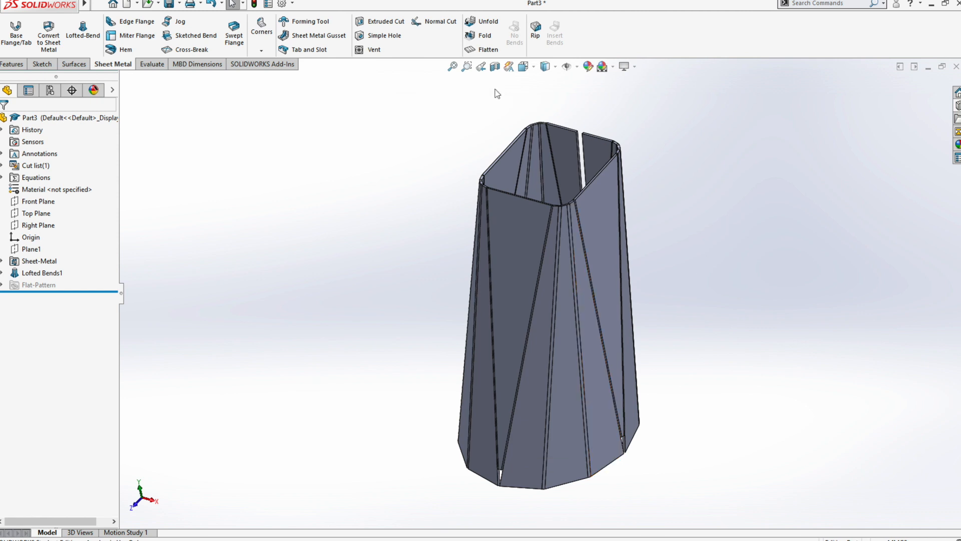
Flatten the lofted bend, view the flat pattern straight on, and return to the folded part
{"action": "left_click", "coordinate": [482, 50]}
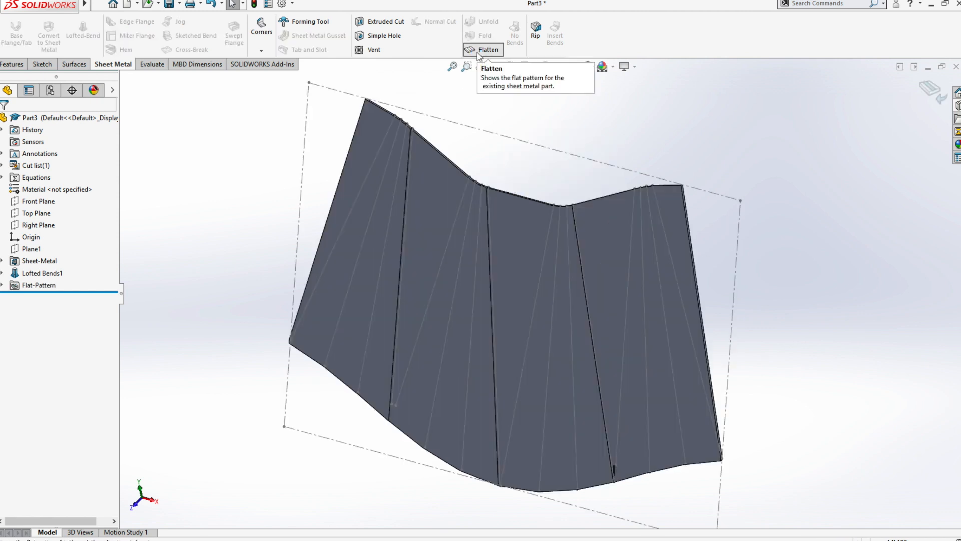
{"action": "key", "text": "space"}
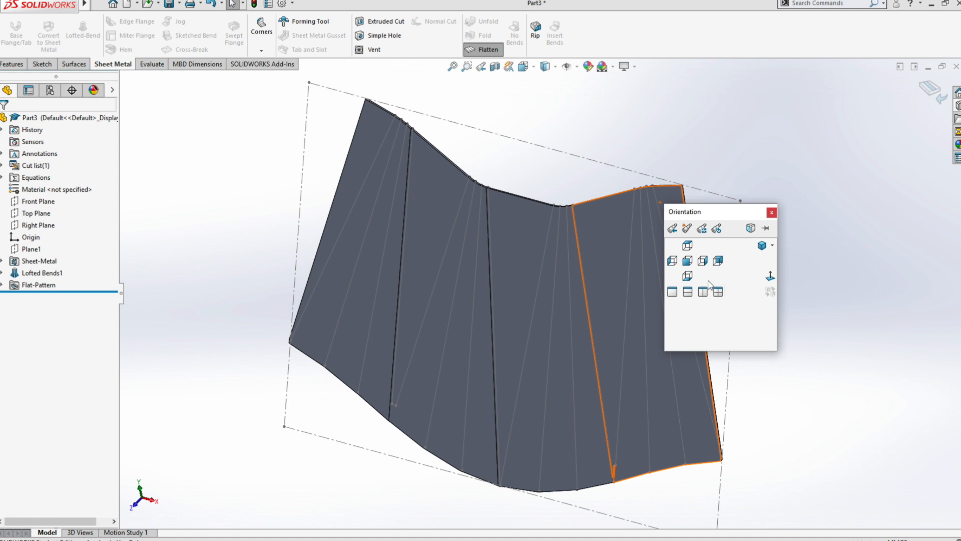
{"action": "left_click", "coordinate": [770, 275]}
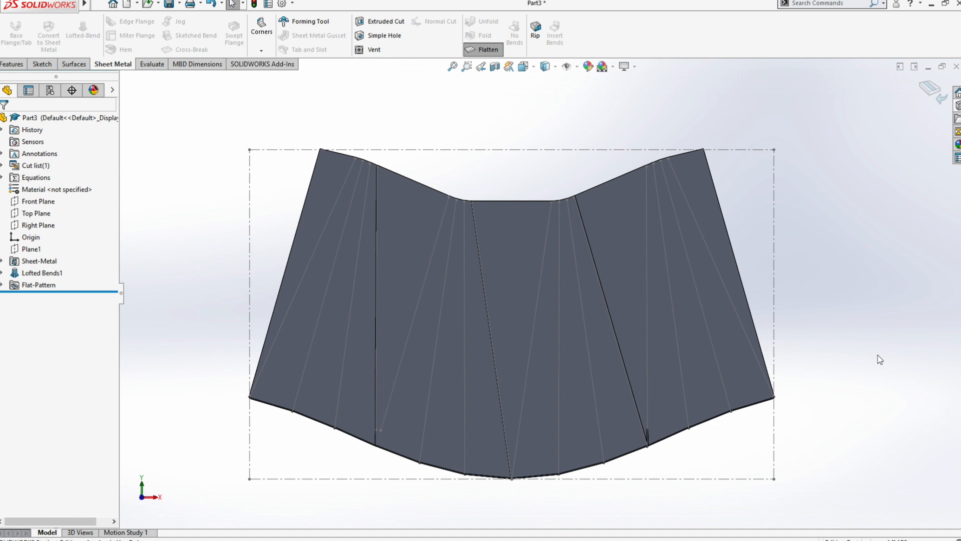
{"action": "left_click", "coordinate": [933, 89]}
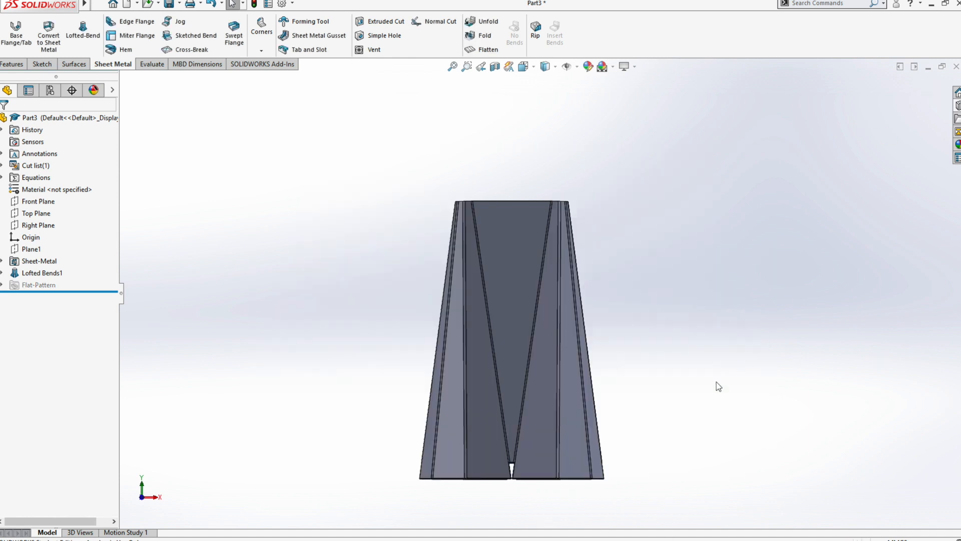
Examine the notch and the seam gap at the lower edge of the folded part
{"action": "scroll", "coordinate": [457, 509], "scroll_direction": "down", "scroll_amount": 5}
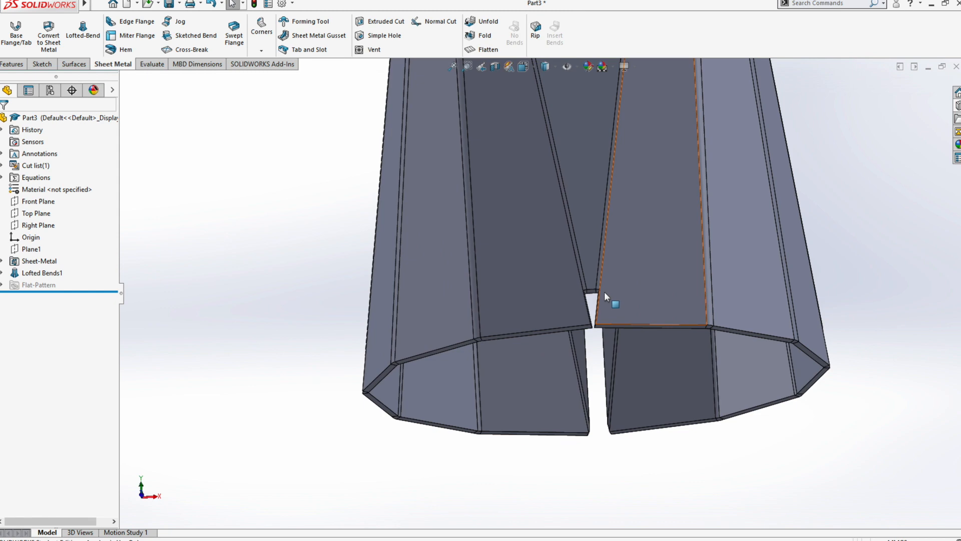
{"action": "middle_click_drag", "start_coordinate": [607, 381], "coordinate": [589, 368]}
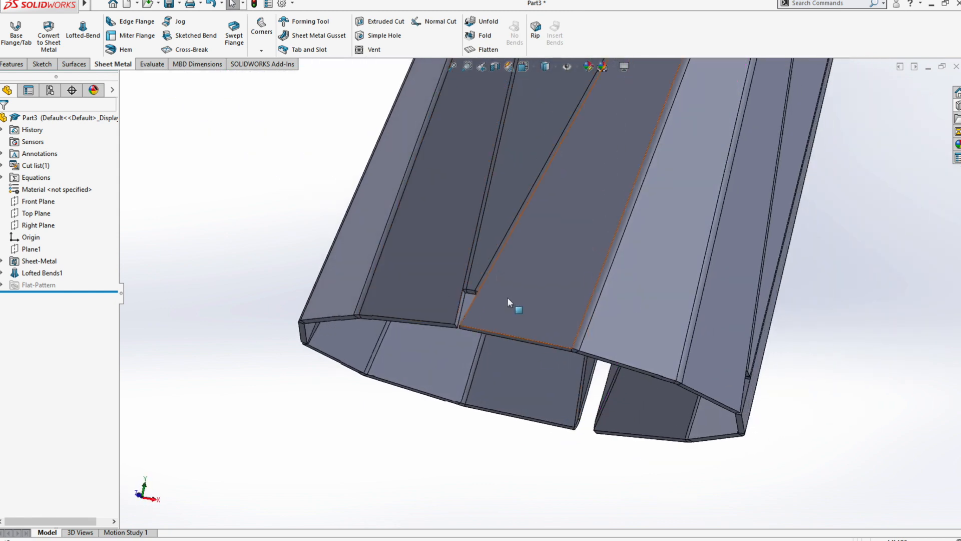
{"action": "scroll", "coordinate": [563, 181], "scroll_direction": "up", "scroll_amount": 3}
{"action": "scroll", "coordinate": [562, 181], "scroll_direction": "up", "scroll_amount": 2}
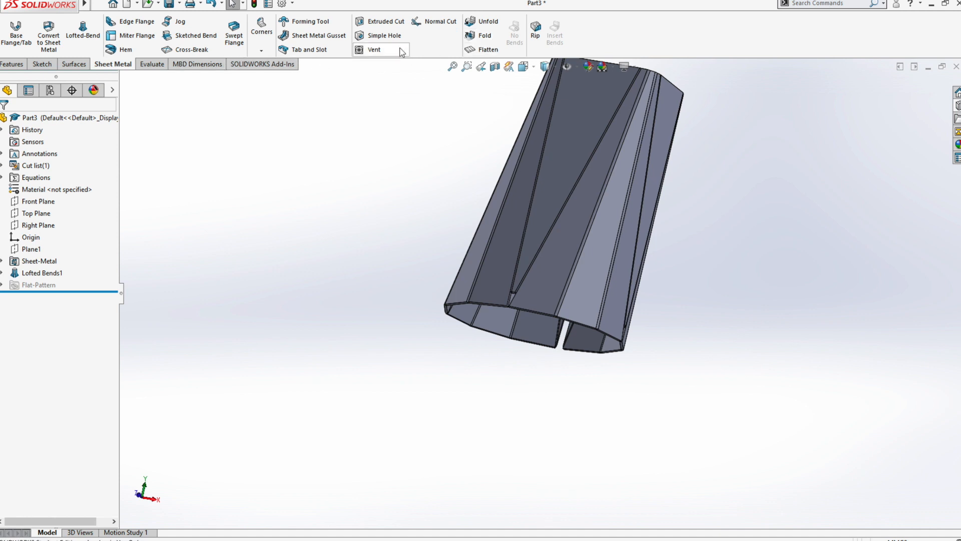
Flatten the part again, inspect its bend lines from the Front view, and exit the flat pattern
{"action": "left_click", "coordinate": [501, 49]}
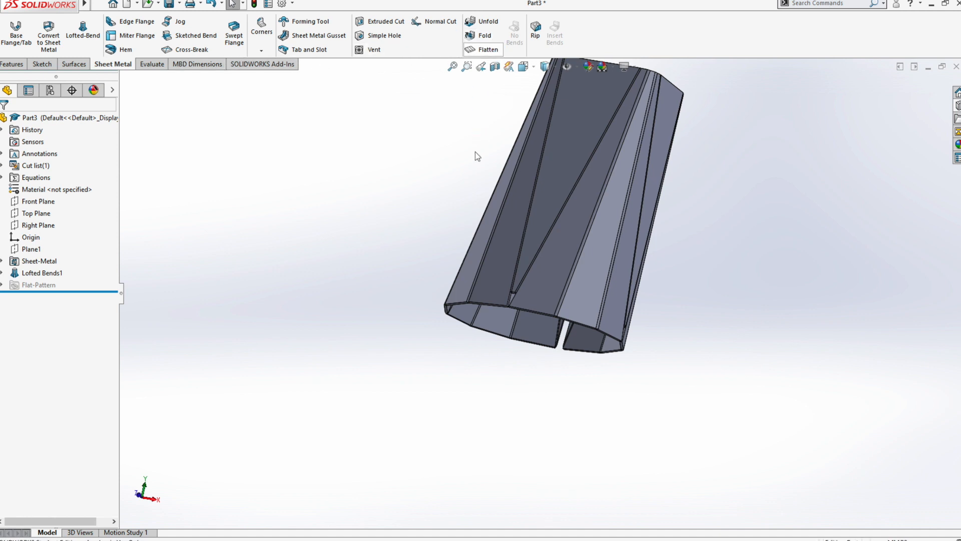
{"action": "key", "text": "space"}
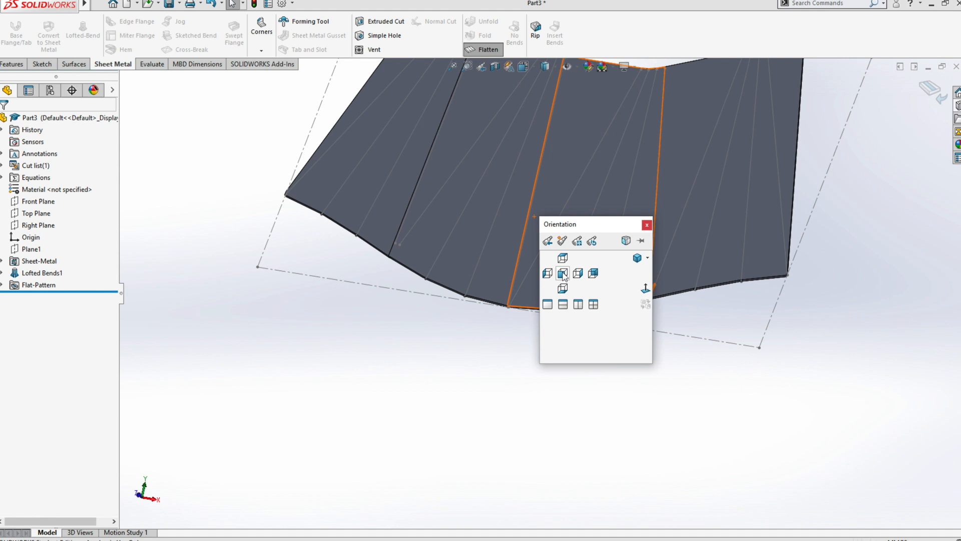
{"action": "left_click", "coordinate": [563, 271]}
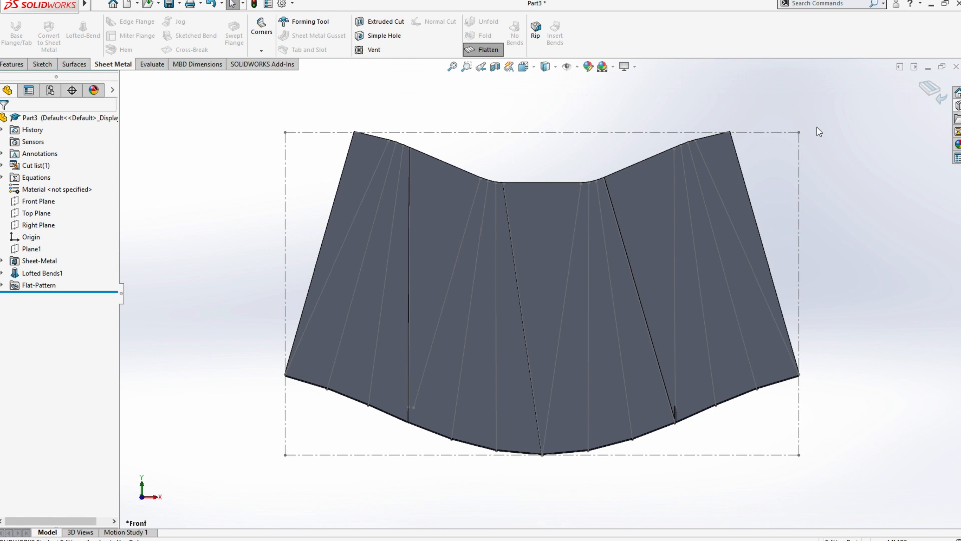
{"action": "left_click", "coordinate": [930, 91]}
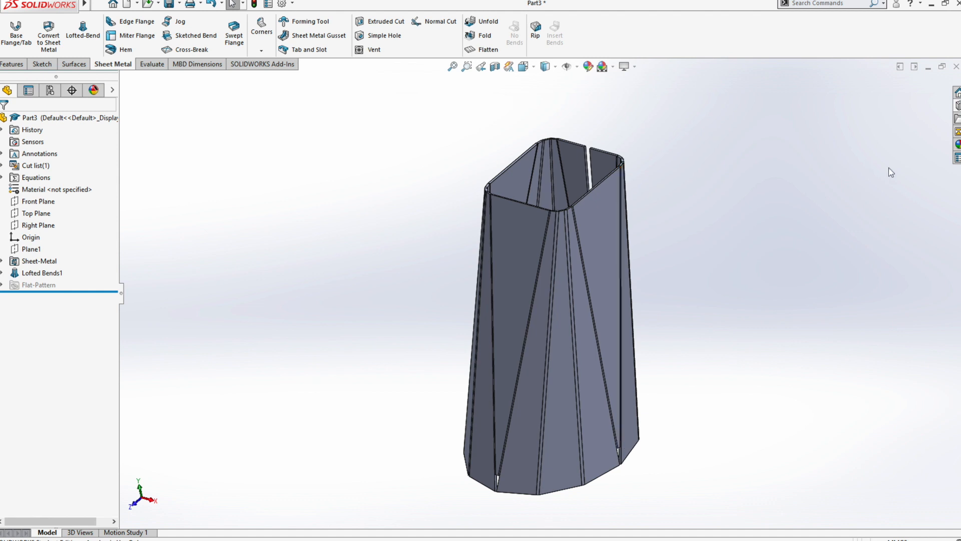
Minimize all open part windows and send the Swept Flange help window away
{"action": "left_click", "coordinate": [928, 68]}
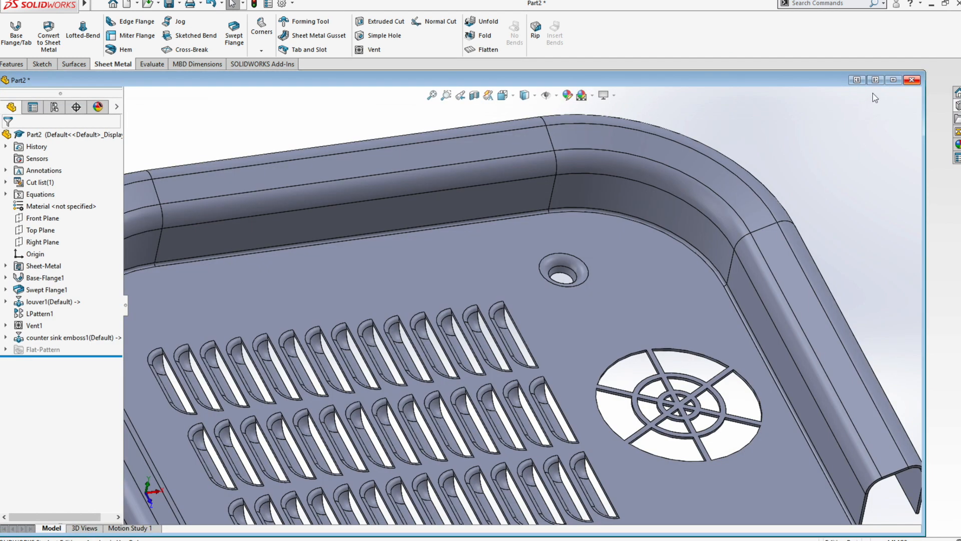
{"action": "left_click", "coordinate": [875, 80]}
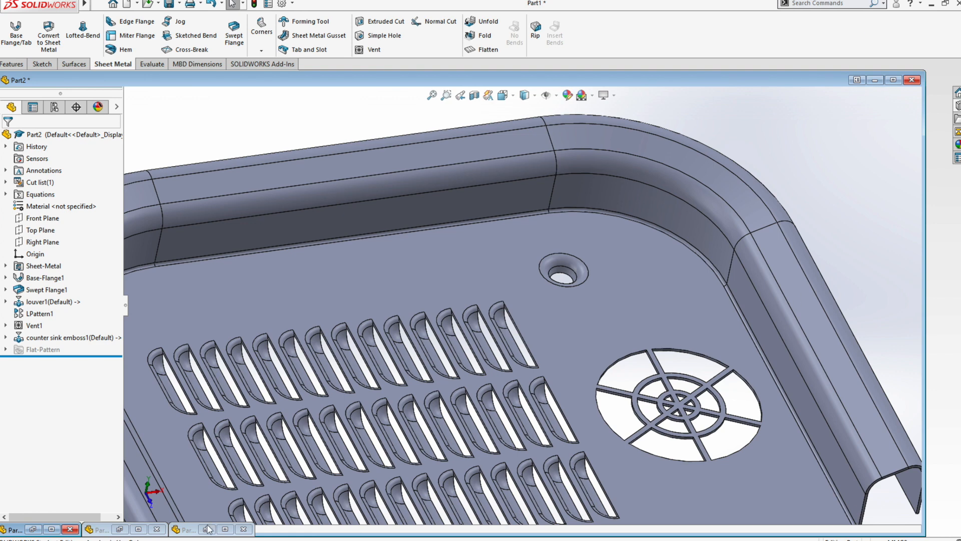
{"action": "key", "text": "alt+Tab"}
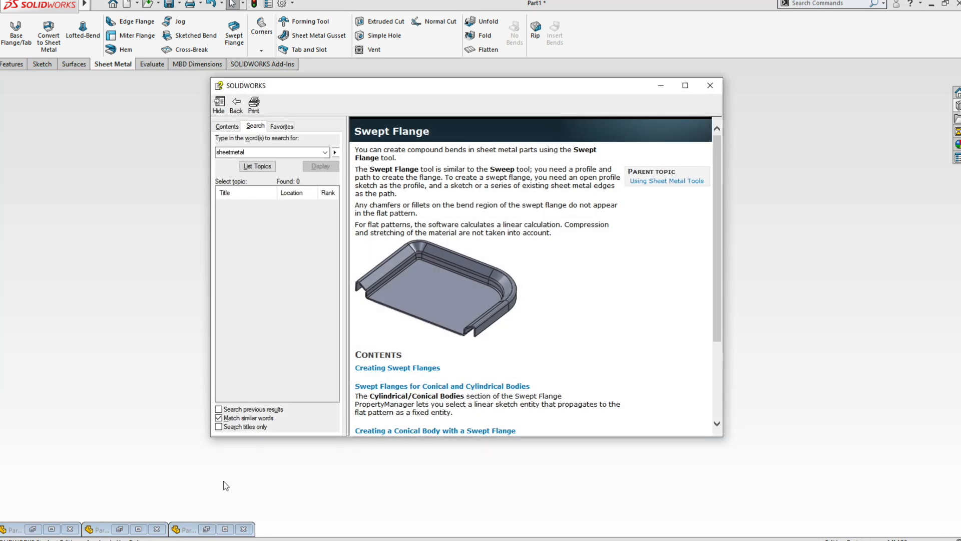
{"action": "left_click", "coordinate": [224, 482]}
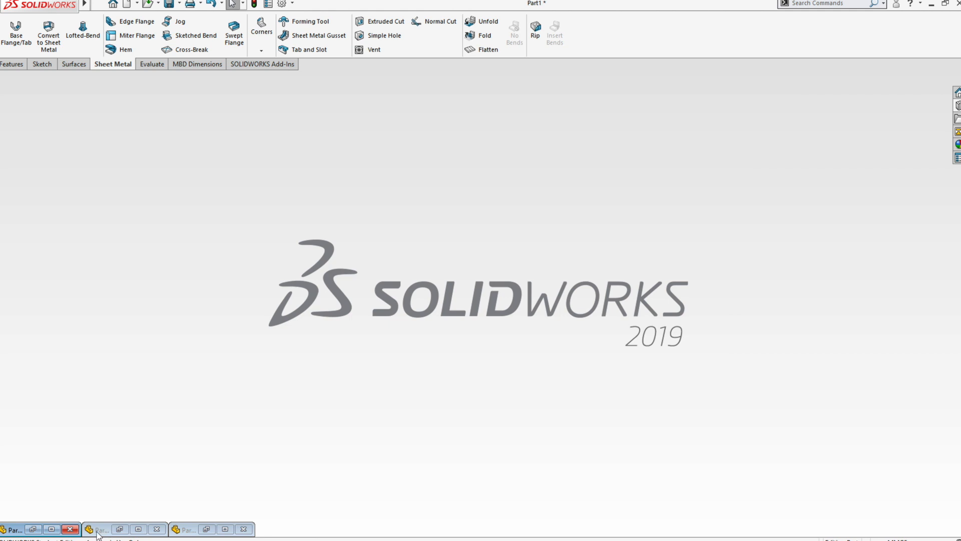
Restore the part with the base, edge and miter flanges and start a drawing from it, saving the part as chapa_1
{"action": "left_click", "coordinate": [33, 530]}
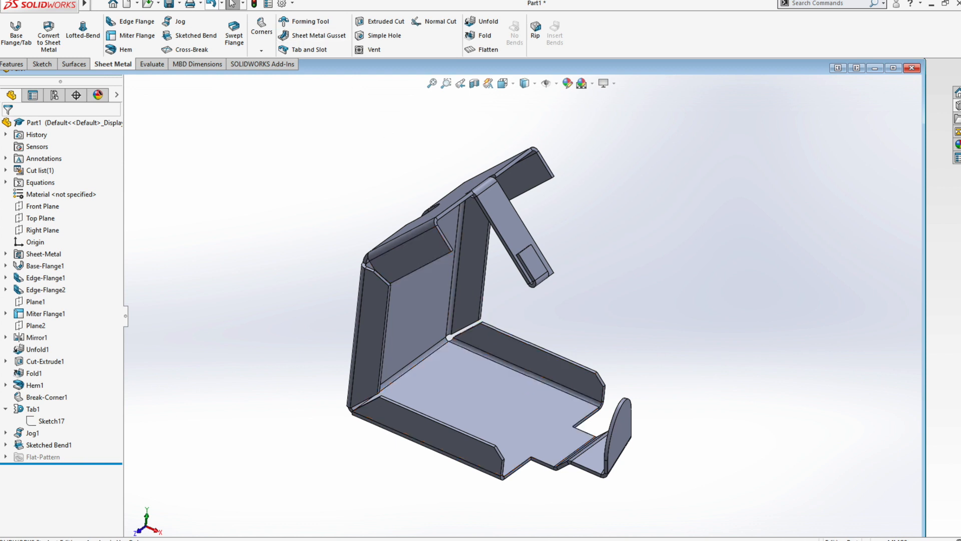
{"action": "mouse_move", "coordinate": [137, 4]}
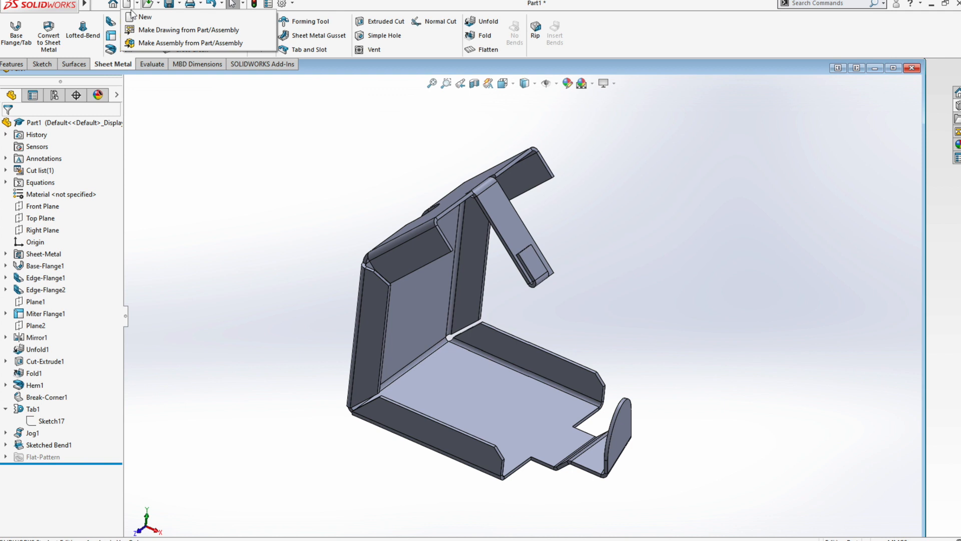
{"action": "left_click", "coordinate": [136, 31]}
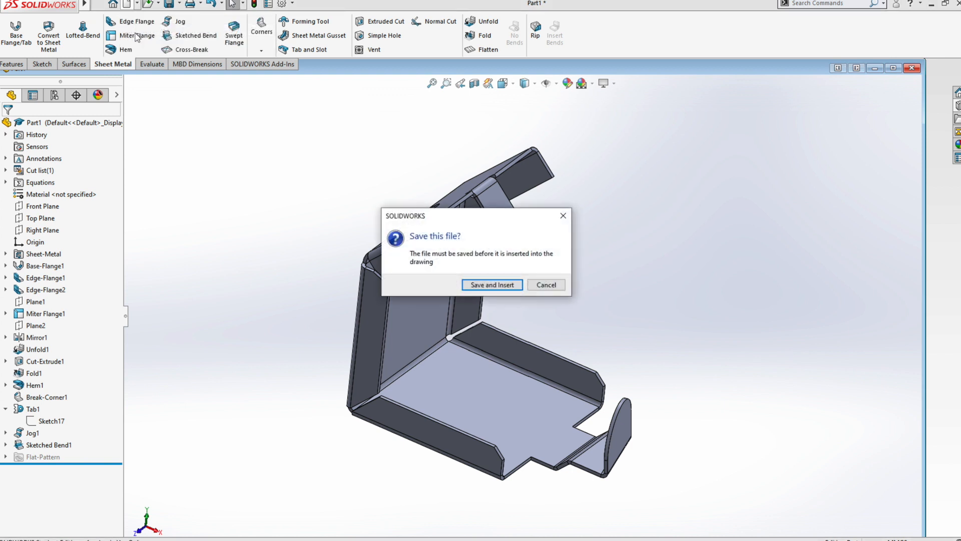
{"action": "left_click", "coordinate": [497, 285]}
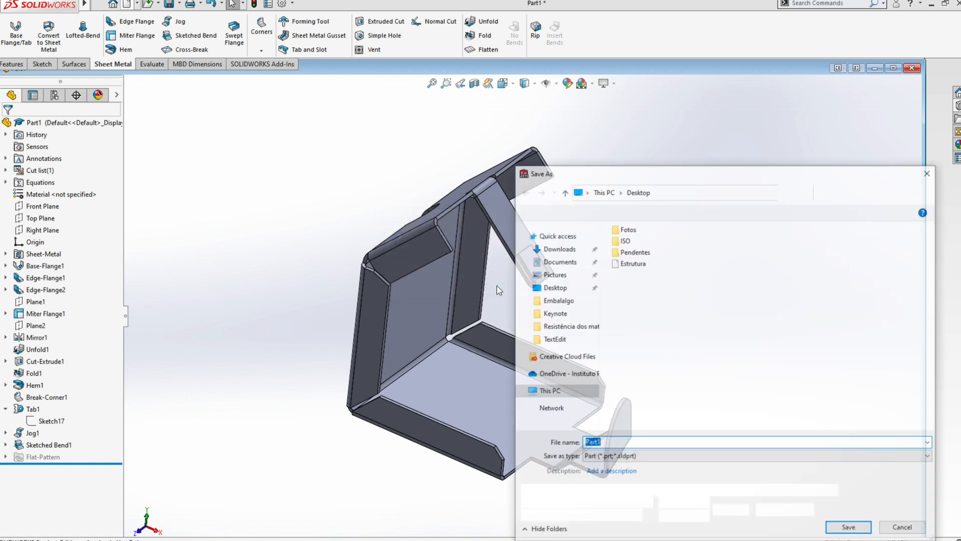
{"action": "type", "text": "chapa_"}
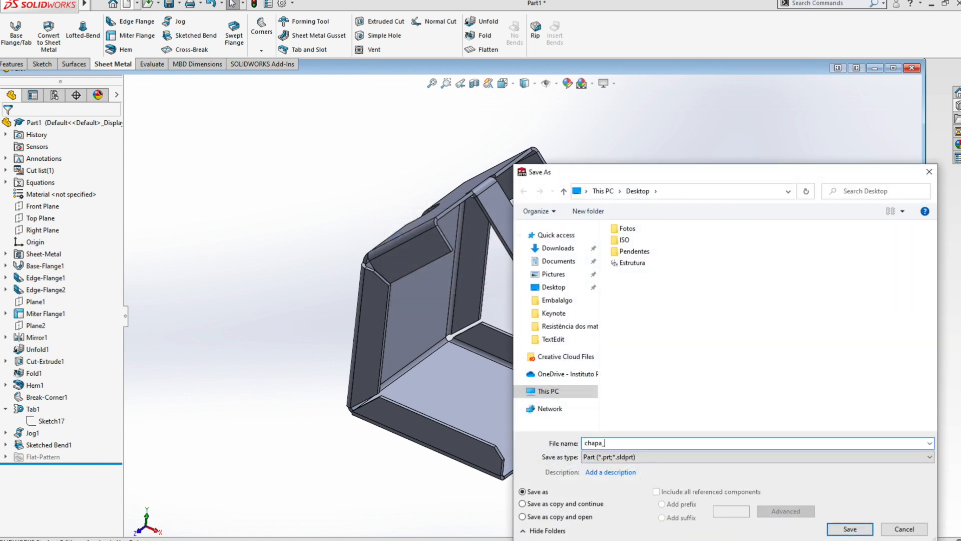
{"action": "type", "text": "1"}
{"action": "key", "text": "Return"}
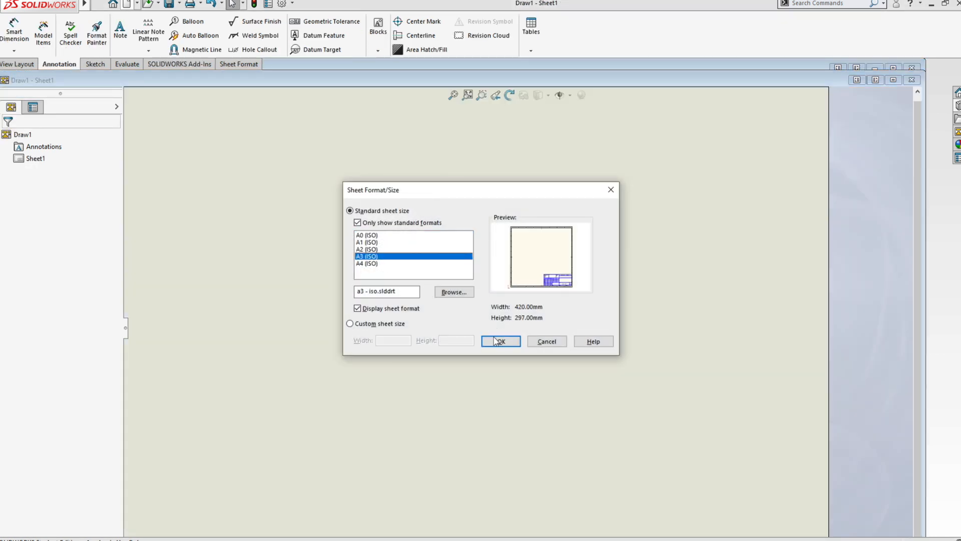
Create an A3 (ISO) sheet and place the part's flat pattern view on its left half without any projected views
{"action": "left_click", "coordinate": [498, 341]}
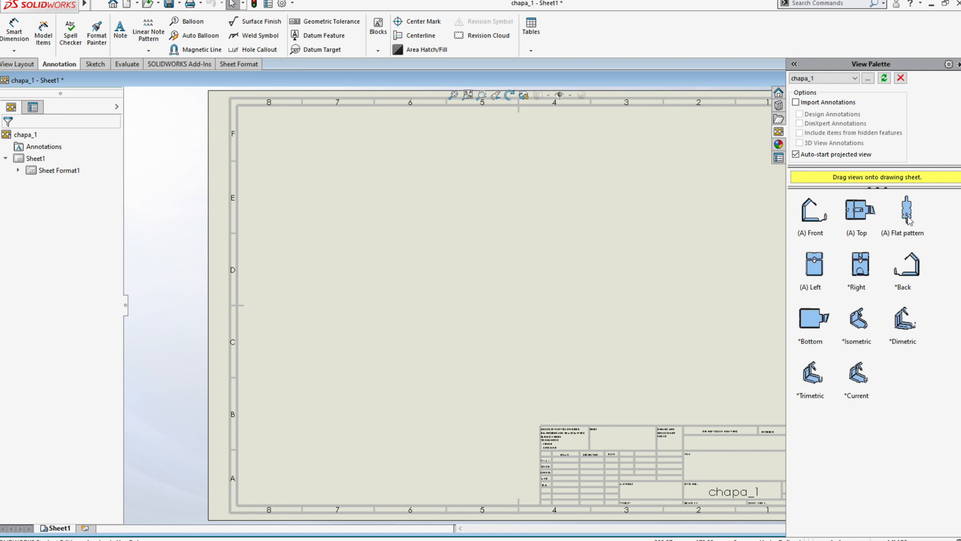
{"action": "mouse_move", "coordinate": [907, 221]}
{"action": "left_mouse_down"}
{"action": "mouse_move", "coordinate": [856, 235]}
{"action": "mouse_move", "coordinate": [512, 246]}
{"action": "mouse_move", "coordinate": [431, 203]}
{"action": "mouse_move", "coordinate": [422, 228]}
{"action": "left_mouse_up"}
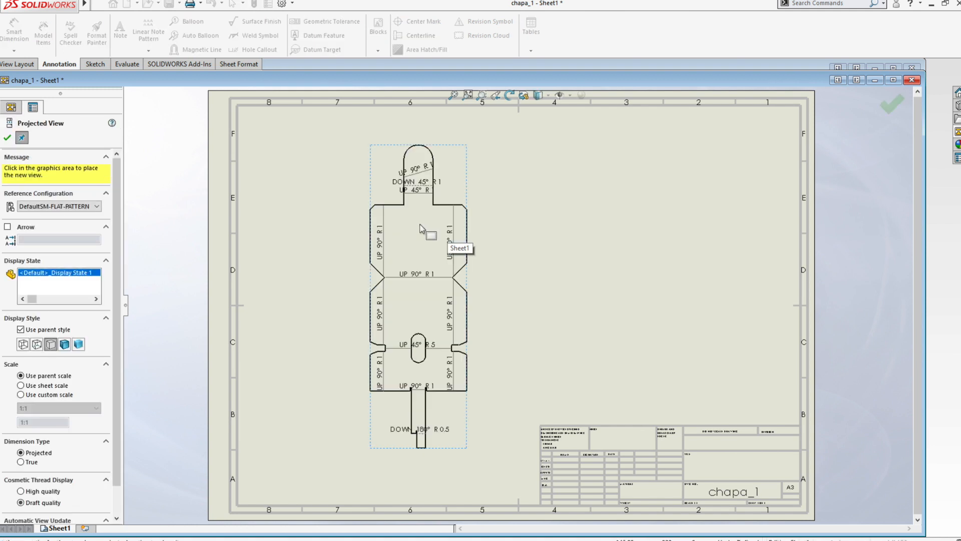
{"action": "scroll", "coordinate": [473, 253], "scroll_direction": "down", "scroll_amount": 5}
{"action": "scroll", "coordinate": [450, 258], "scroll_direction": "up", "scroll_amount": 2}
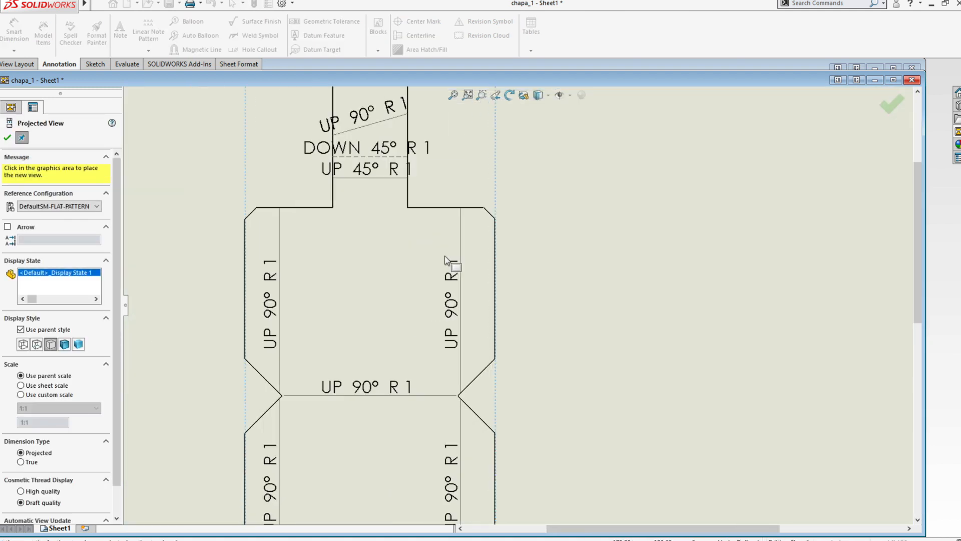
{"action": "scroll", "coordinate": [446, 258], "scroll_direction": "up", "scroll_amount": 2}
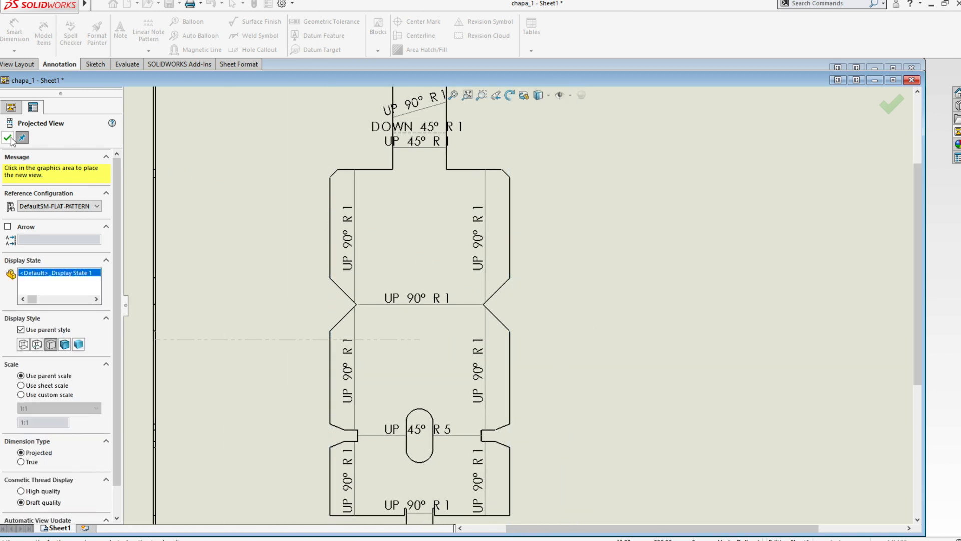
{"action": "key", "text": "Escape"}
{"action": "scroll", "coordinate": [621, 326], "scroll_direction": "up", "scroll_amount": 3}
{"action": "scroll", "coordinate": [621, 295], "scroll_direction": "down", "scroll_amount": 2}
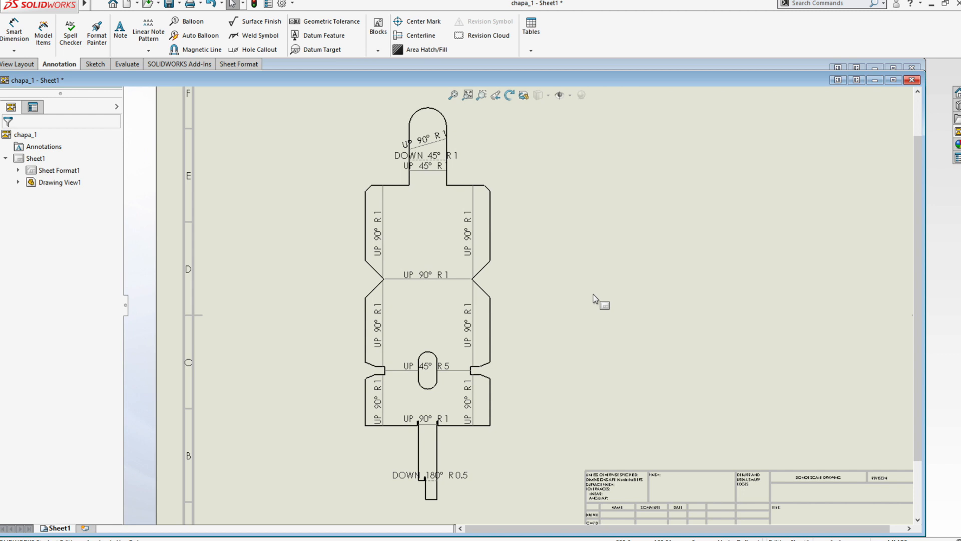
Dimension the vertical distances from the main body's upper edge through the UP 90° and UP 45° bend lines to its lower edge
{"action": "left_click", "coordinate": [14, 28]}
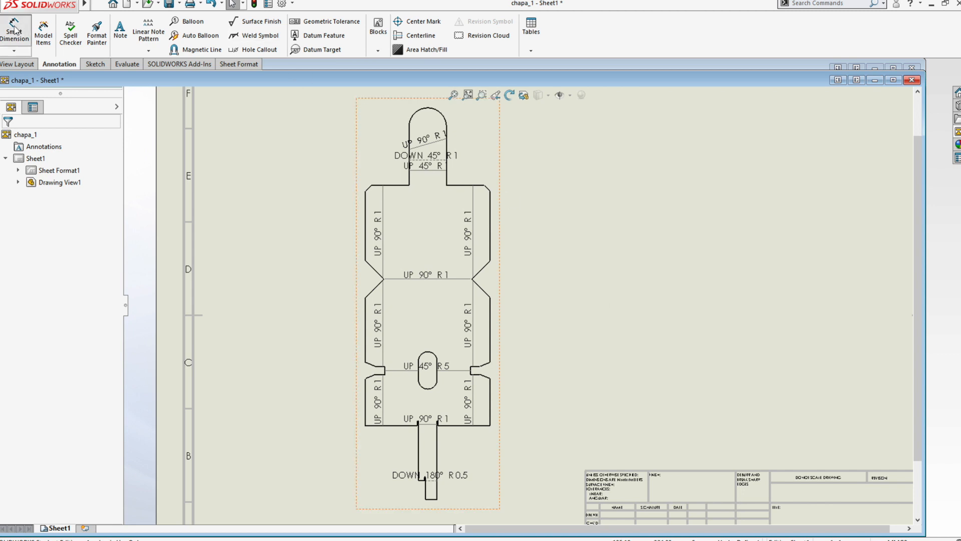
{"action": "left_click", "coordinate": [462, 186]}
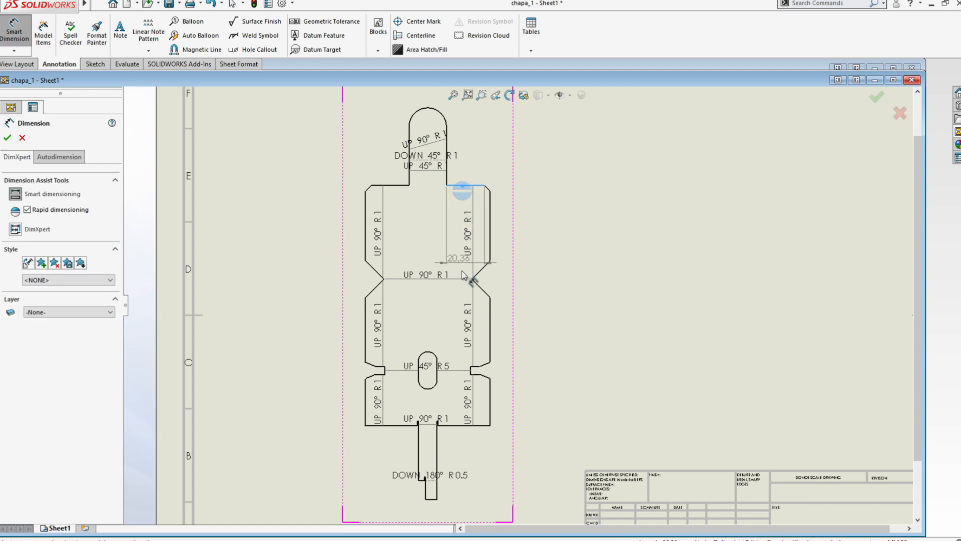
{"action": "left_click", "coordinate": [460, 279]}
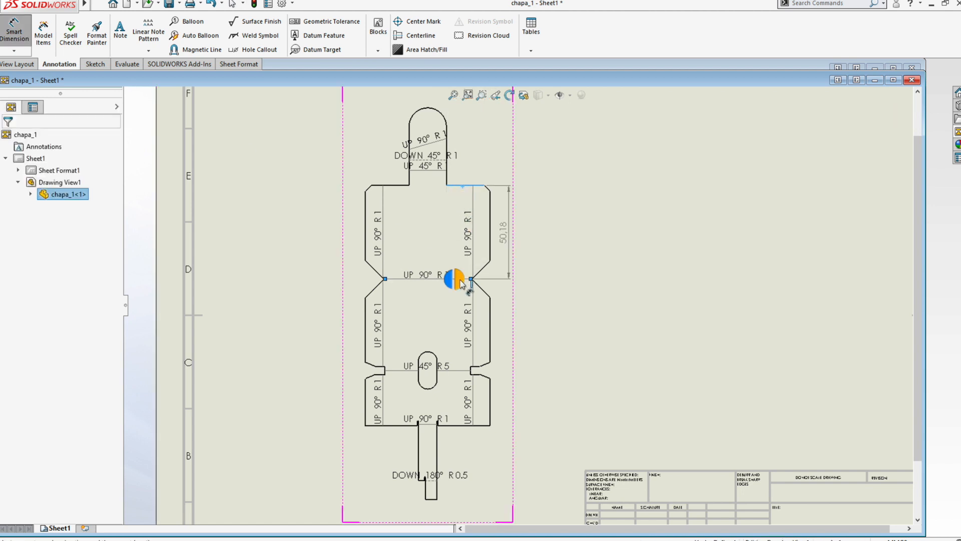
{"action": "left_click", "coordinate": [467, 305]}
{"action": "left_click", "coordinate": [464, 372]}
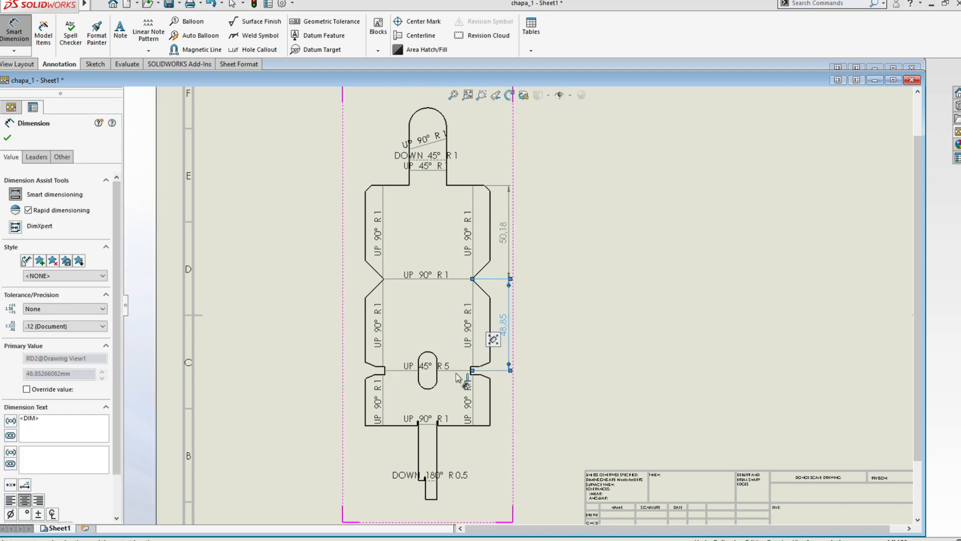
{"action": "left_click", "coordinate": [457, 371]}
{"action": "left_click", "coordinate": [467, 426]}
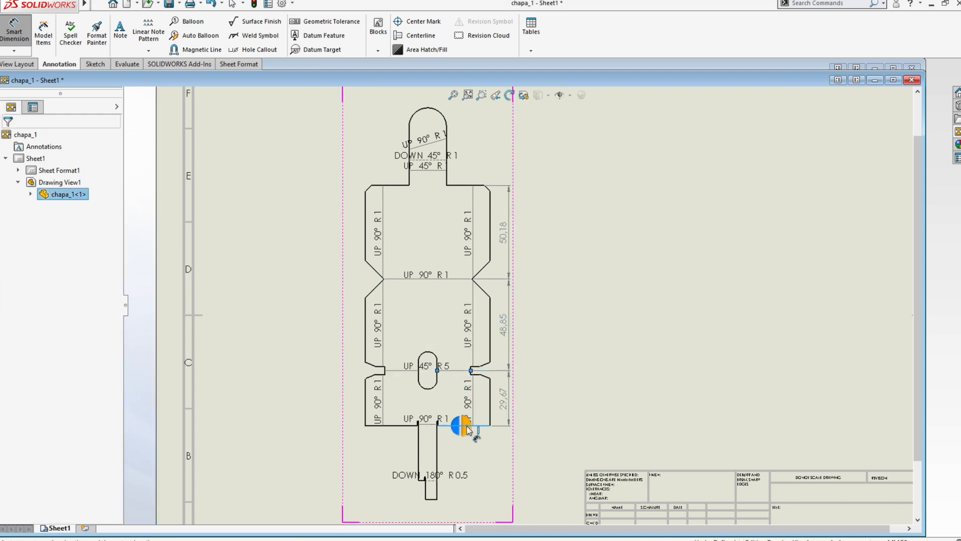
{"action": "left_click", "coordinate": [586, 369]}
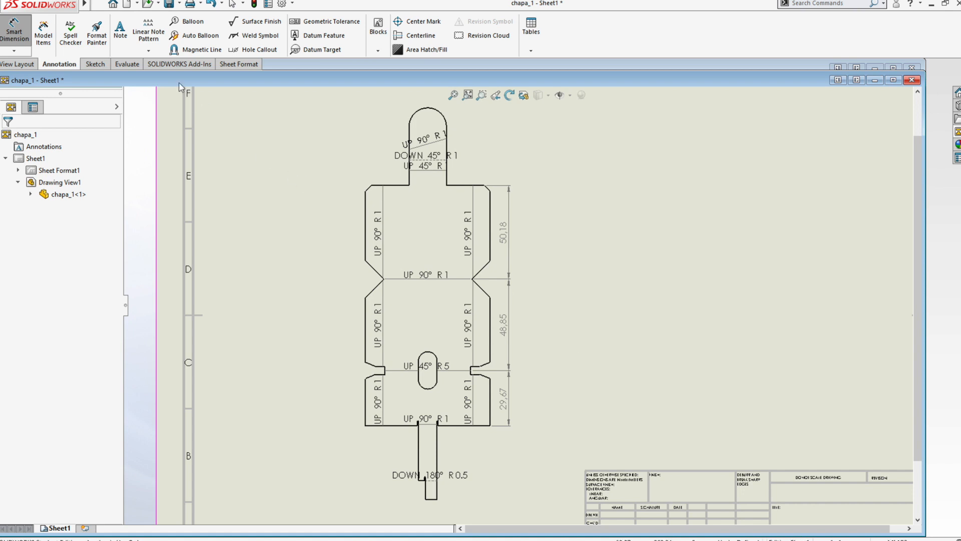
Prepare to save the drawing as chapa_1 in Dxf (*.dxf) format in the Documents folder
{"action": "left_click", "coordinate": [99, 4]}
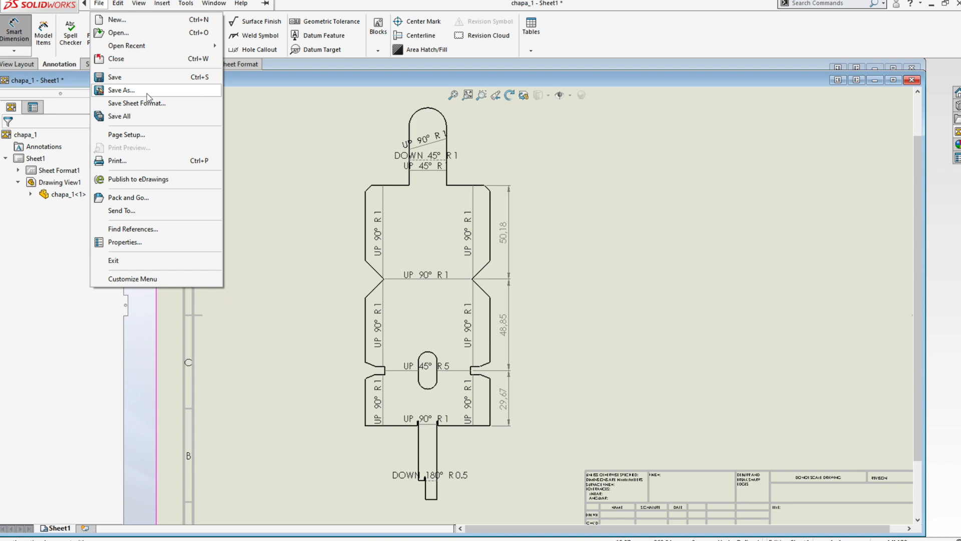
{"action": "left_click", "coordinate": [121, 90]}
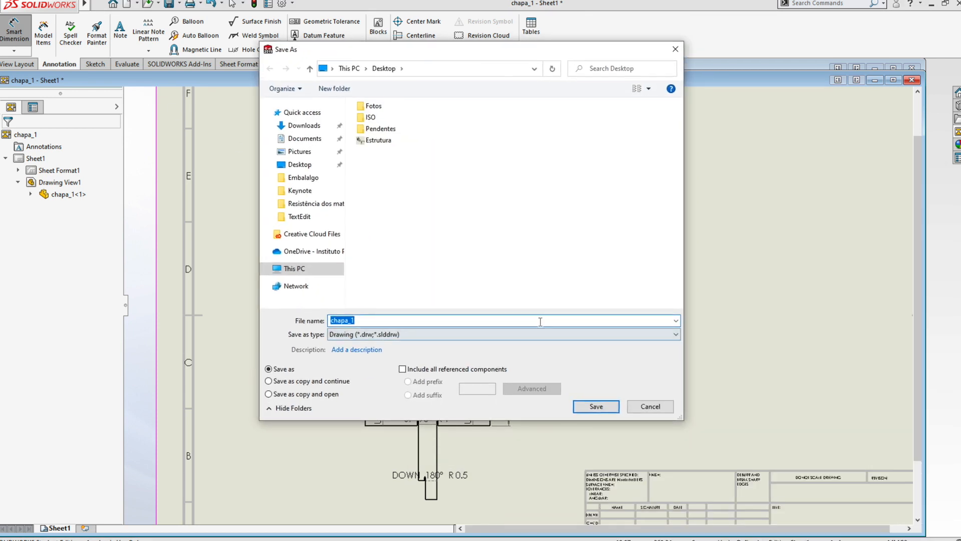
{"action": "left_click", "coordinate": [540, 333]}
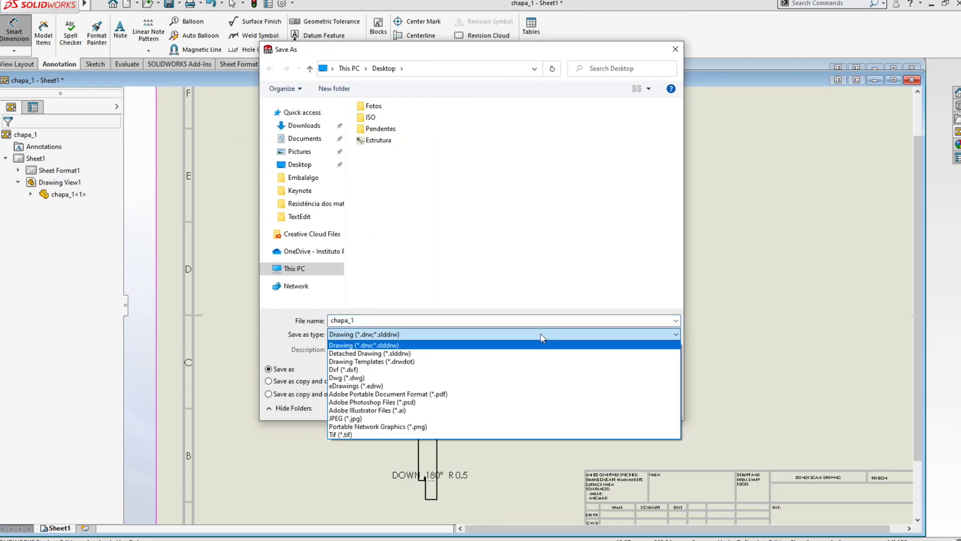
{"action": "left_click", "coordinate": [481, 374]}
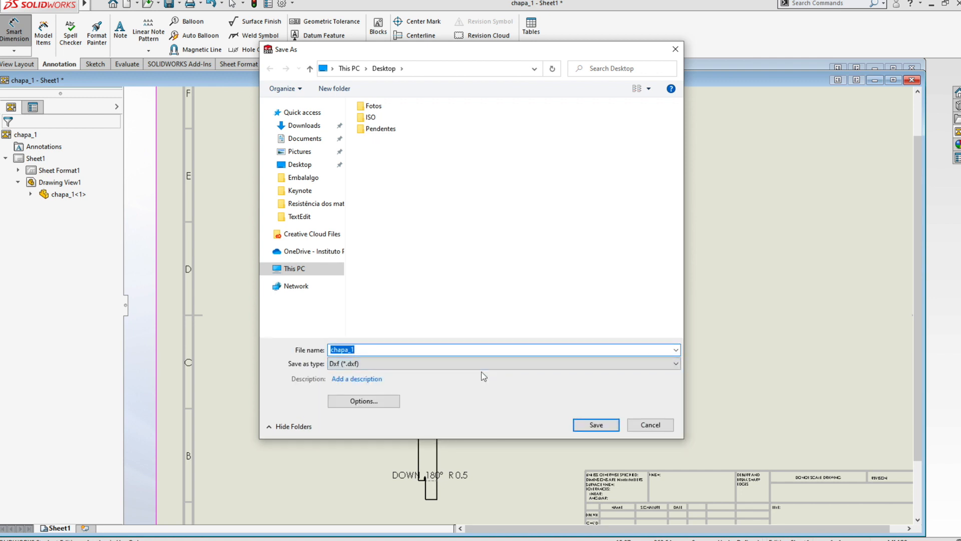
{"action": "left_click", "coordinate": [310, 137]}
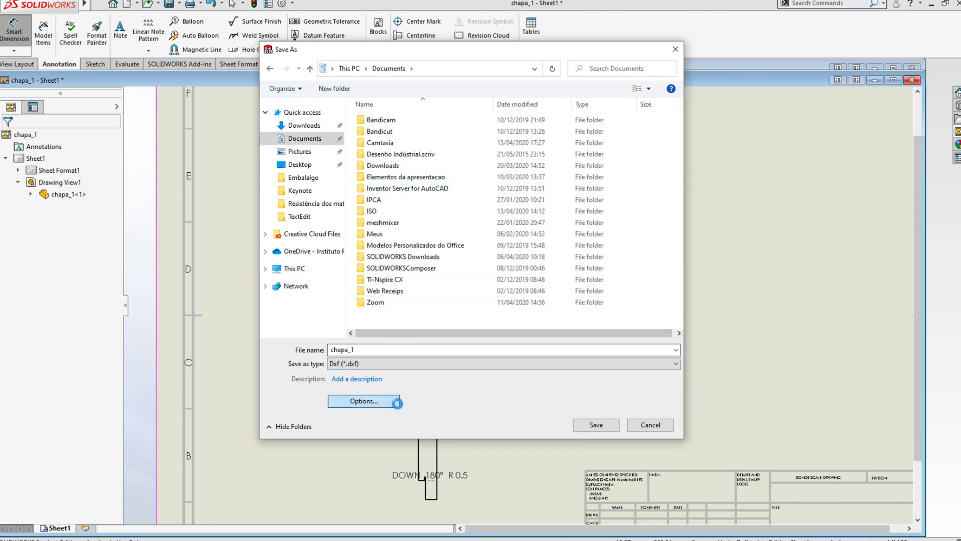
Set the DXF export version to R14 and save the chapa_1 file
{"action": "left_click", "coordinate": [393, 402]}
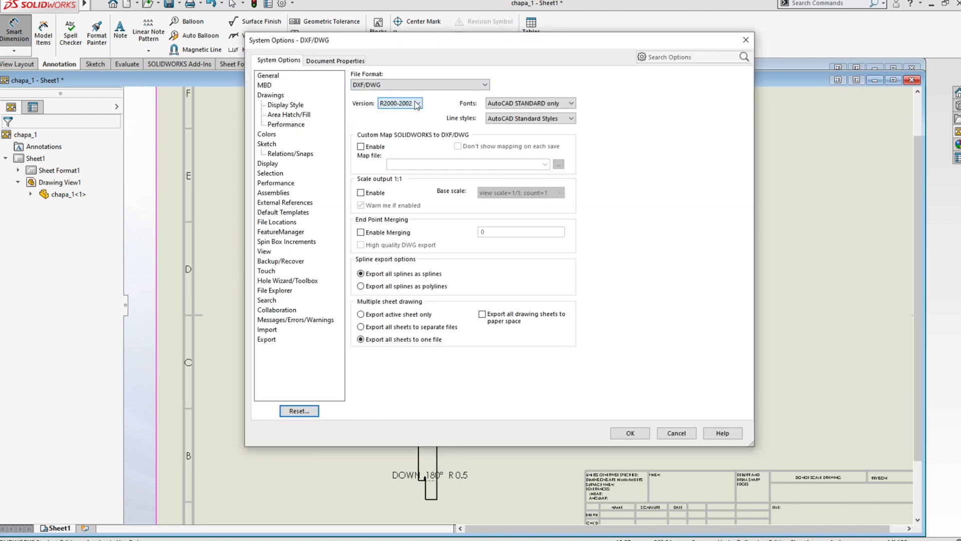
{"action": "left_click", "coordinate": [416, 104]}
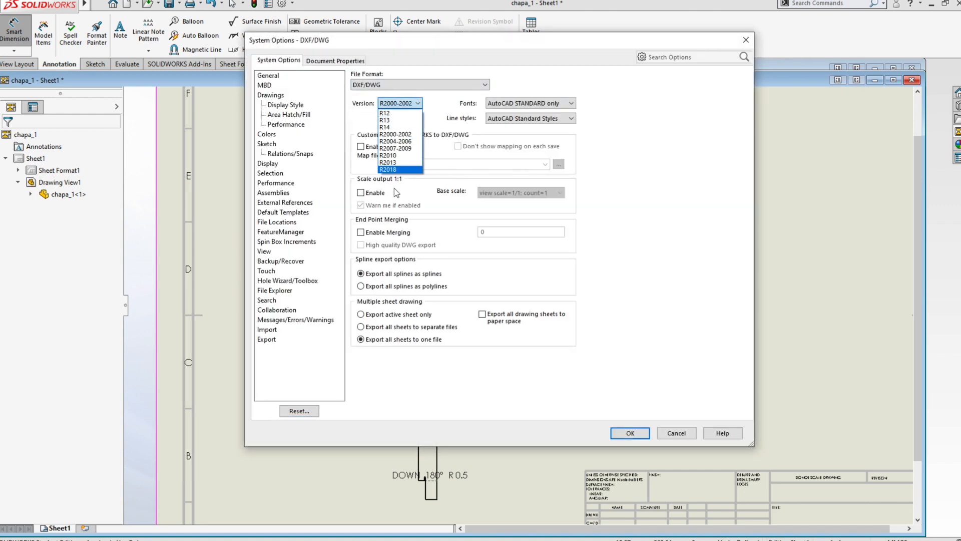
{"action": "left_click", "coordinate": [406, 127]}
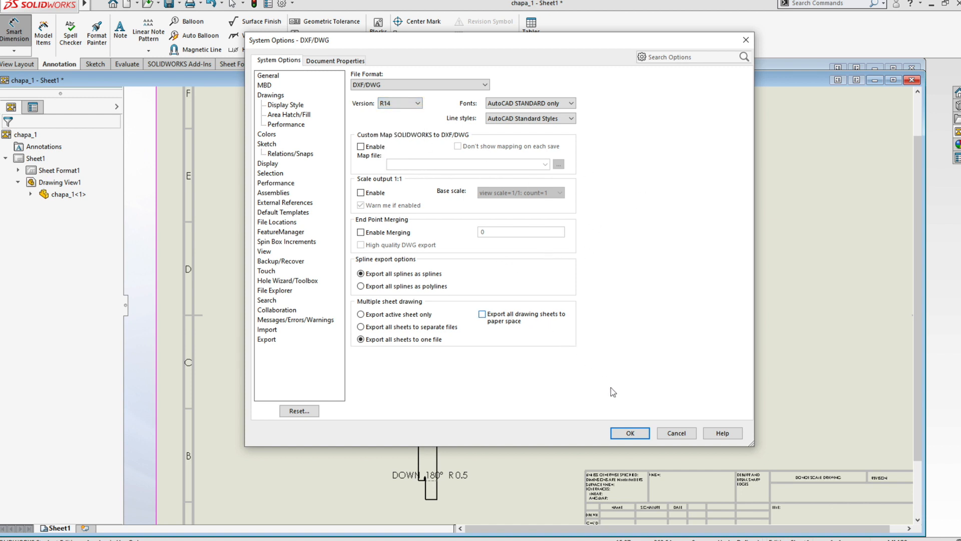
{"action": "left_click", "coordinate": [629, 434]}
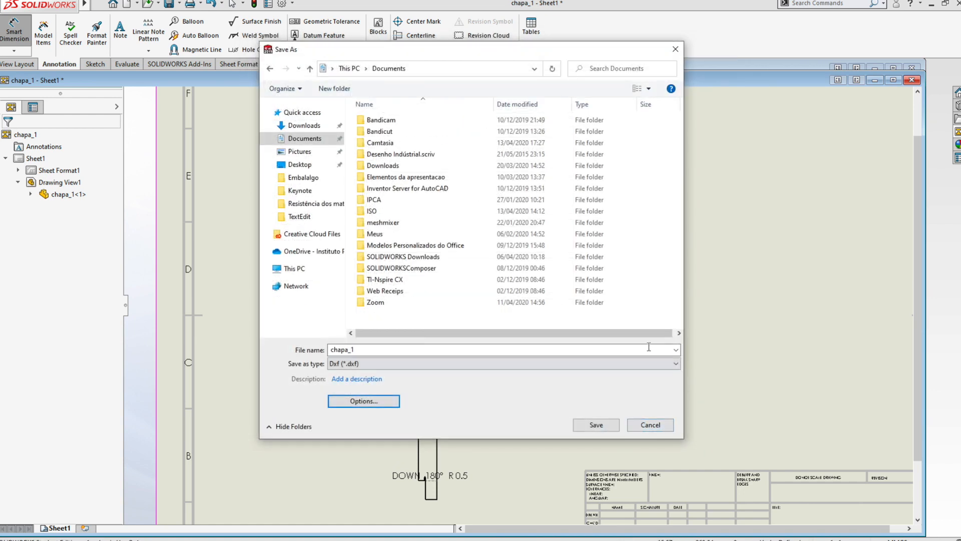
{"action": "left_click", "coordinate": [610, 425]}
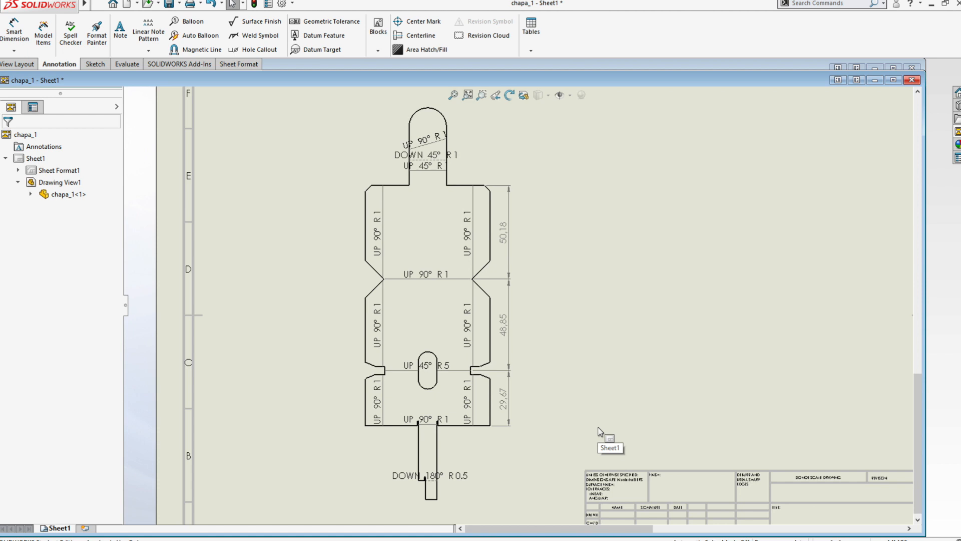
Switch to File Explorer, find the exported chapa_1 drawing file in Documents, and open it in Notepad++
{"action": "key", "text": "super+e"}
{"action": "left_click", "coordinate": [265, 325]}
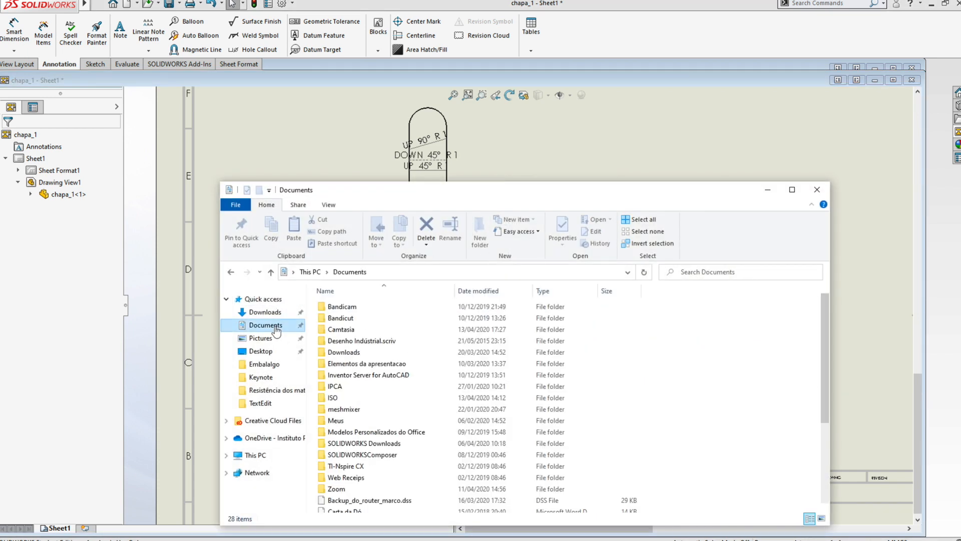
{"action": "scroll", "coordinate": [427, 465], "scroll_direction": "down", "scroll_amount": 4}
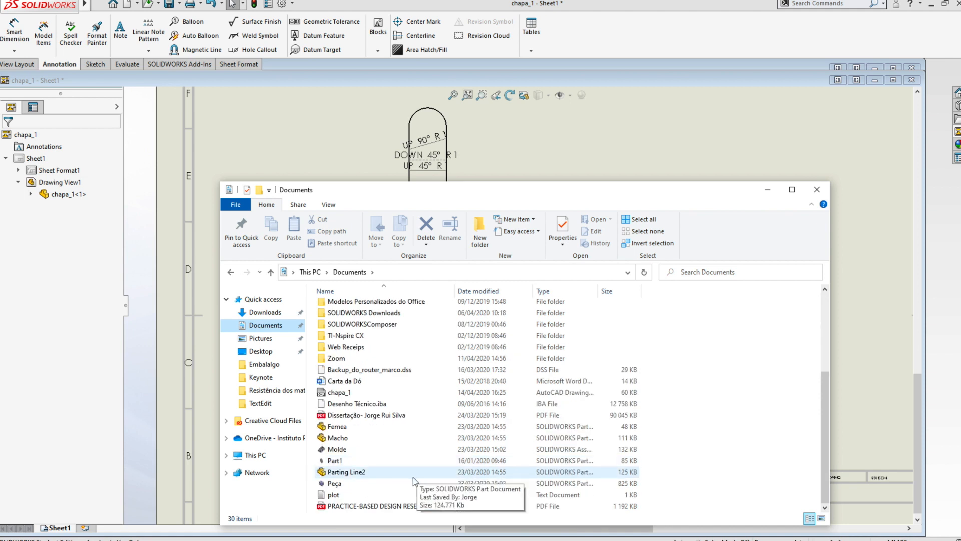
{"action": "right_click", "coordinate": [347, 391]}
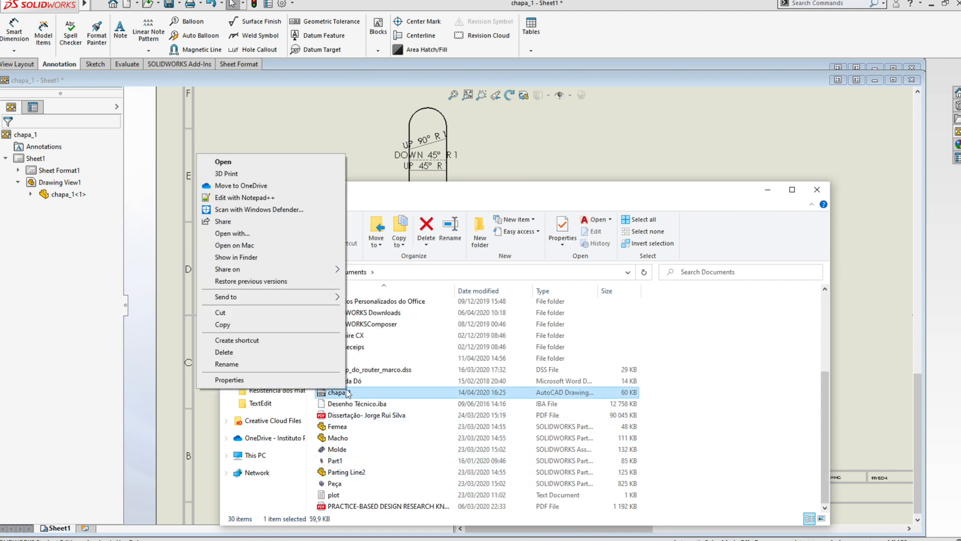
{"action": "left_click", "coordinate": [269, 199]}
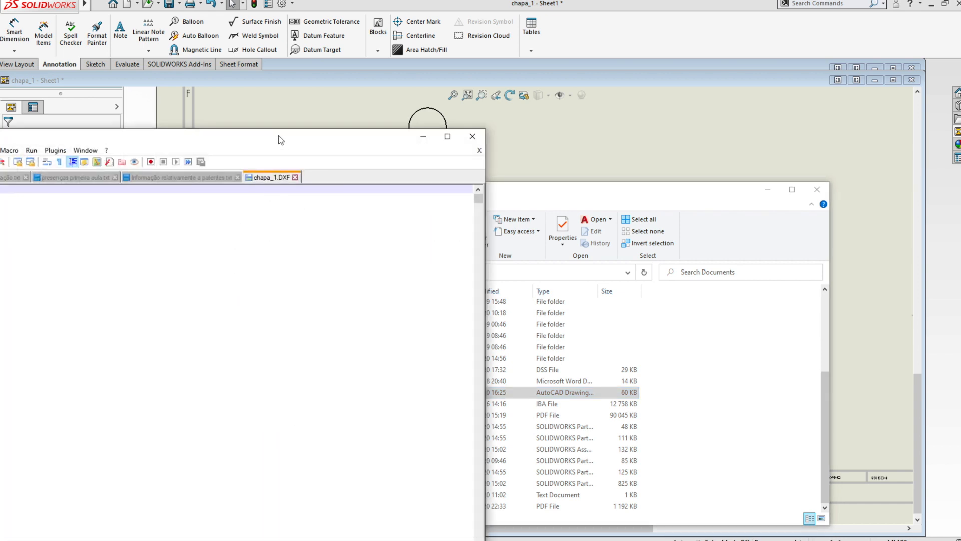
Bring the text editor window fully into view and examine the line entities and coordinates throughout the chapa_1.DXF code
{"action": "left_click_drag", "start_coordinate": [278, 135], "coordinate": [597, 100]}
{"action": "left_click_drag", "start_coordinate": [798, 173], "coordinate": [798, 150]}
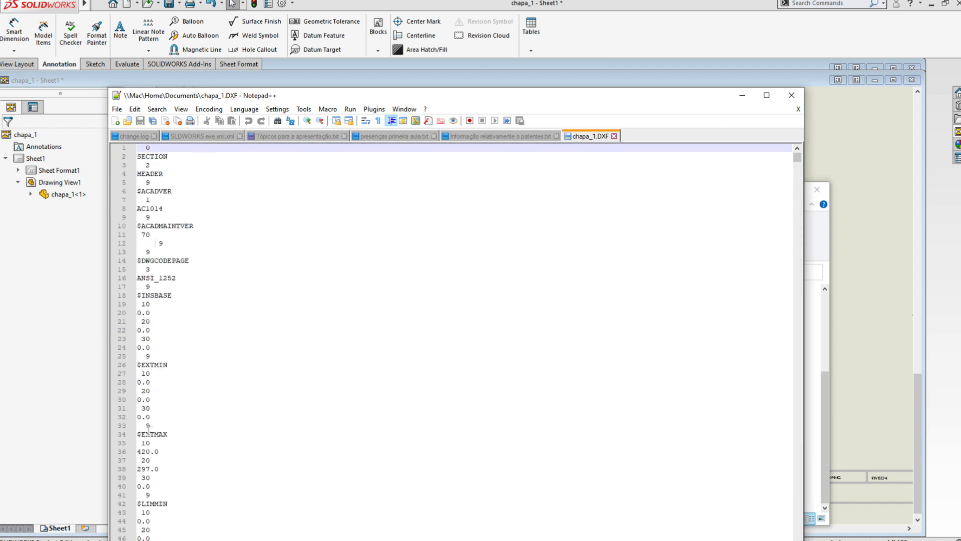
{"action": "left_click_drag", "start_coordinate": [797, 158], "coordinate": [785, 279]}
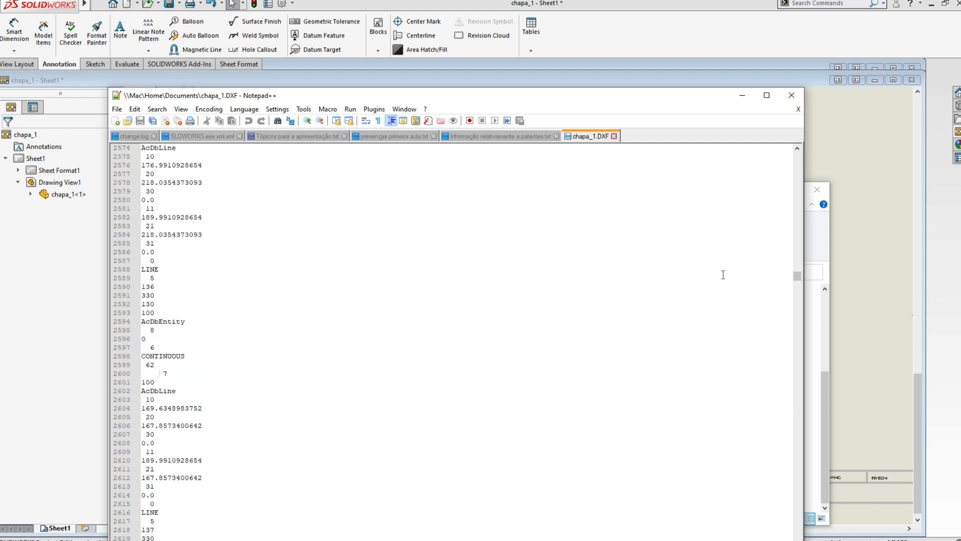
{"action": "left_click_drag", "start_coordinate": [796, 277], "coordinate": [798, 307]}
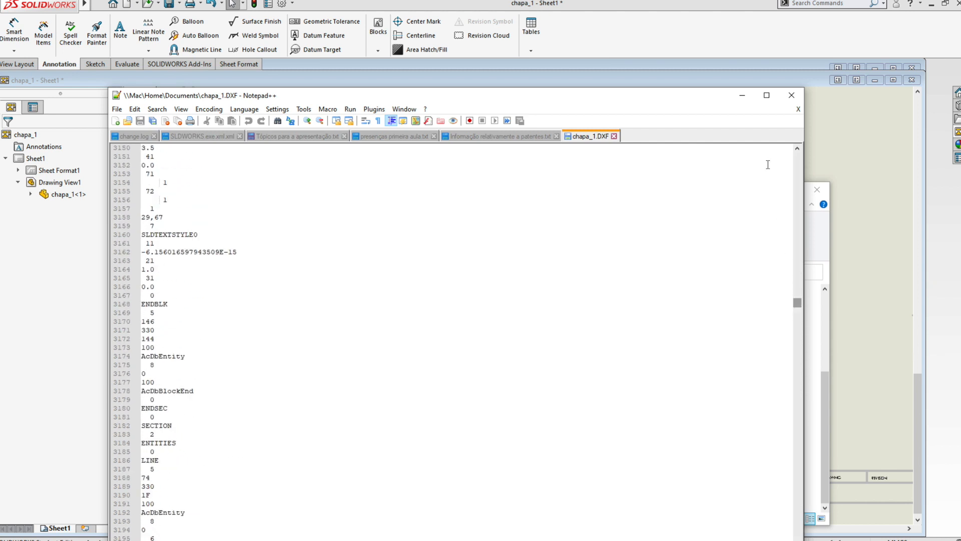
{"action": "left_click_drag", "start_coordinate": [798, 302], "coordinate": [771, 524]}
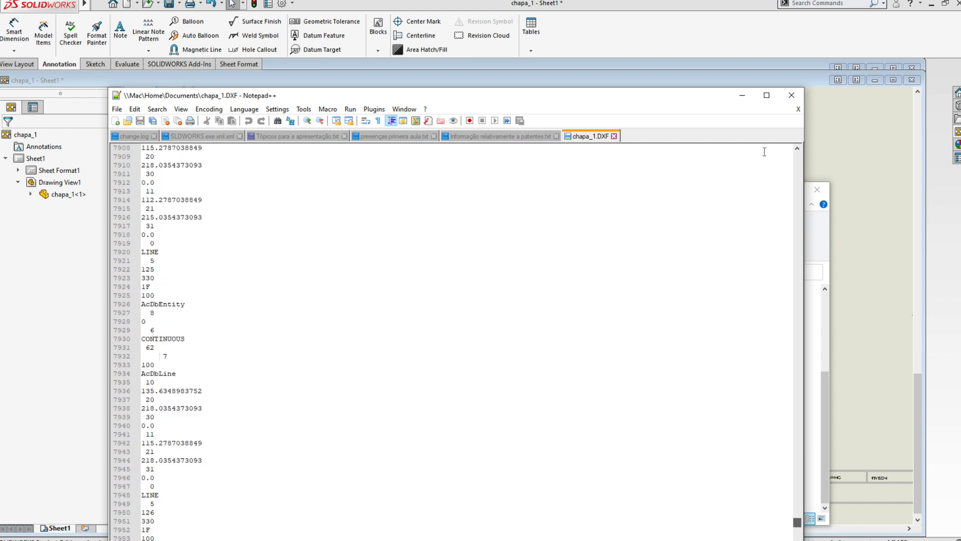
Close the text editor and open the exported chapa_1 drawing file from Documents in AutoCAD as read-only
{"action": "left_click", "coordinate": [792, 96]}
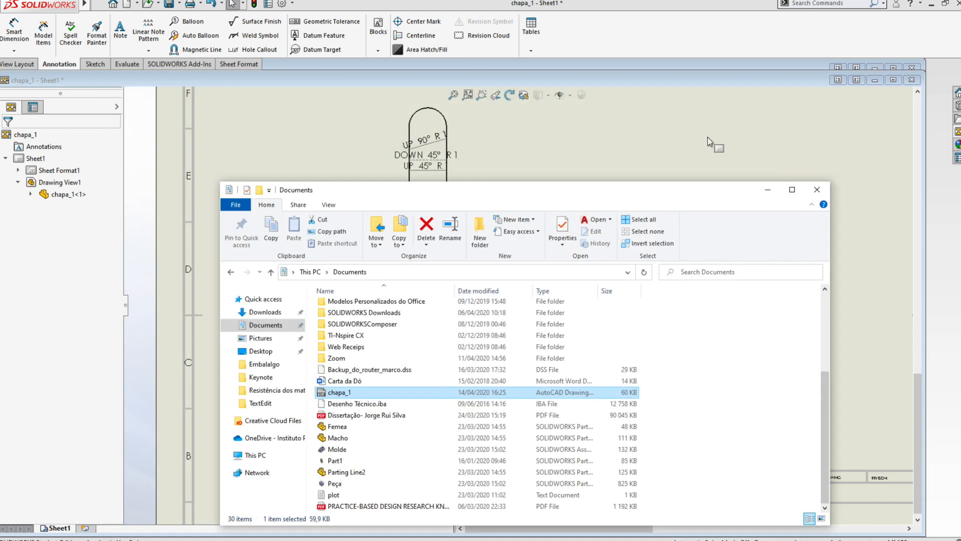
{"action": "double_click", "coordinate": [346, 393]}
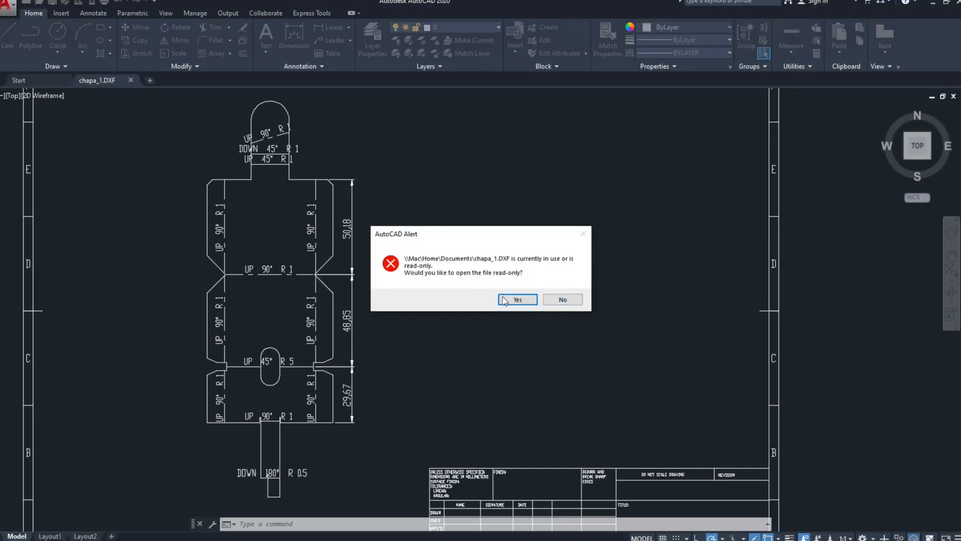
{"action": "left_click", "coordinate": [523, 302]}
Examine the flat pattern, sheet frame and dimensions of the opened drawing, and check which layers it contains
{"action": "scroll", "coordinate": [523, 301], "scroll_direction": "up", "scroll_amount": 3}
{"action": "scroll", "coordinate": [523, 301], "scroll_direction": "down", "scroll_amount": 3}
{"action": "scroll", "coordinate": [508, 344], "scroll_direction": "down", "scroll_amount": 1}
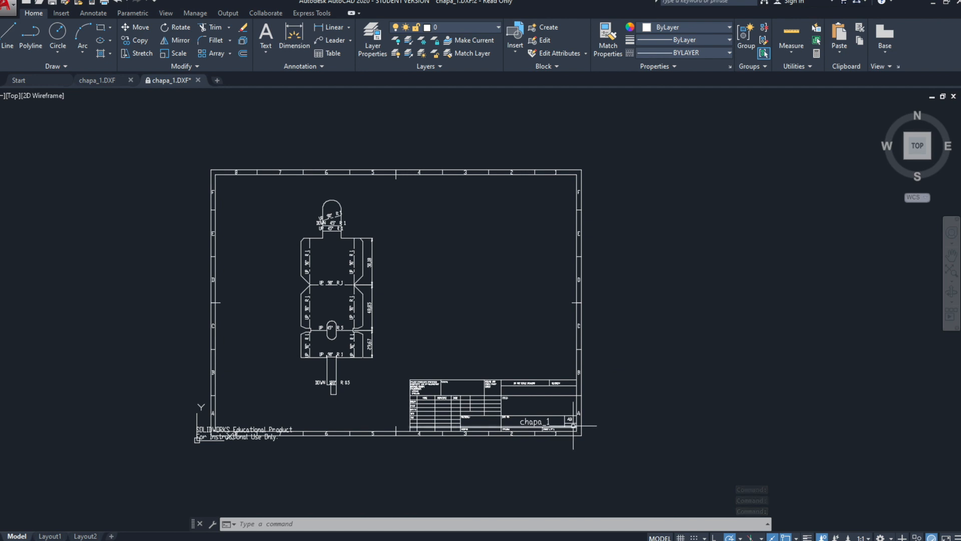
{"action": "scroll", "coordinate": [281, 233], "scroll_direction": "down", "scroll_amount": 1}
{"action": "scroll", "coordinate": [307, 231], "scroll_direction": "up", "scroll_amount": 5}
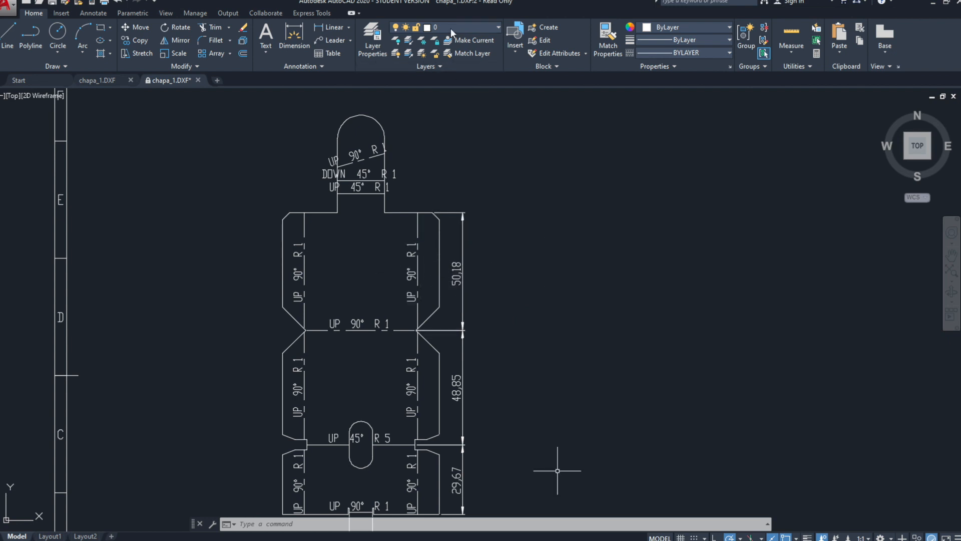
{"action": "left_click", "coordinate": [499, 27]}
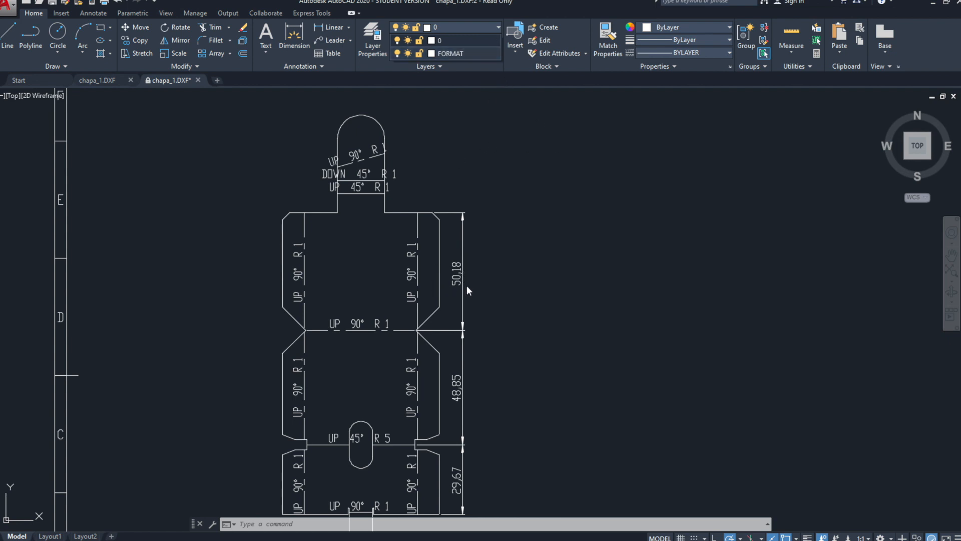
{"action": "left_click", "coordinate": [456, 253]}
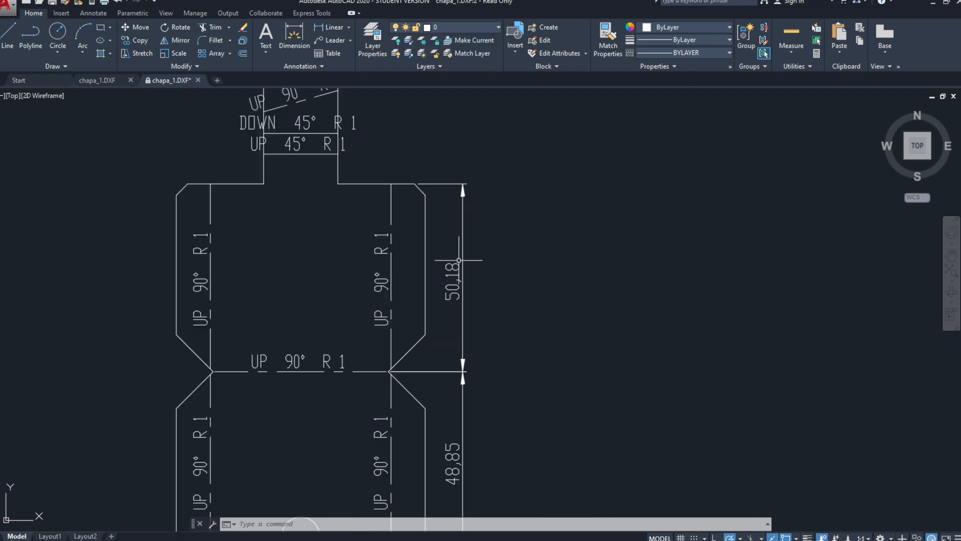
{"action": "scroll", "coordinate": [458, 260], "scroll_direction": "down", "scroll_amount": 4}
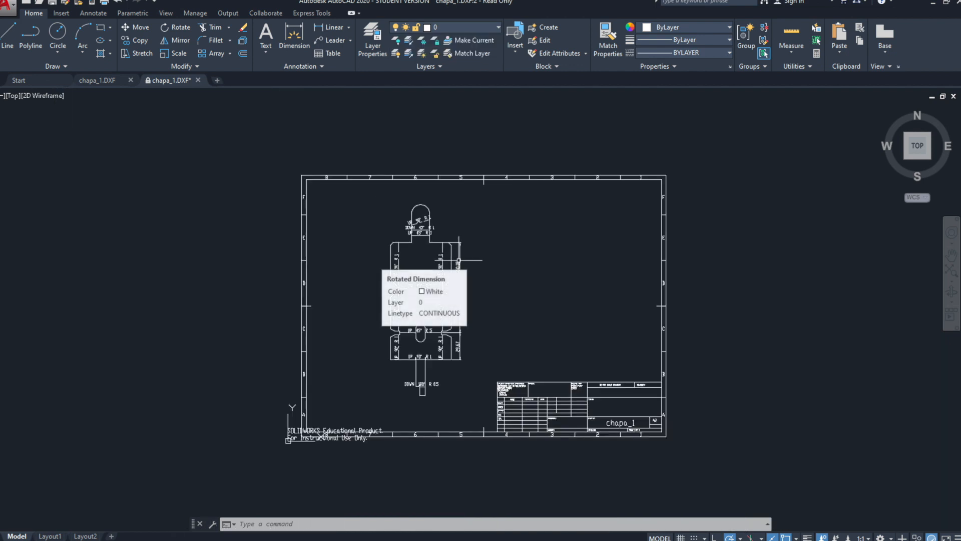
{"action": "scroll", "coordinate": [459, 260], "scroll_direction": "up", "scroll_amount": 3}
{"action": "scroll", "coordinate": [459, 260], "scroll_direction": "down", "scroll_amount": 1}
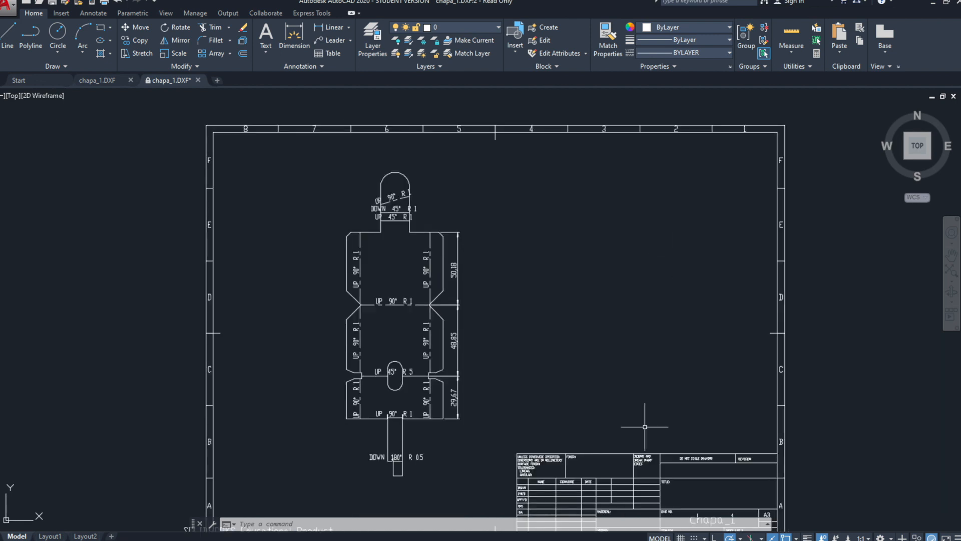